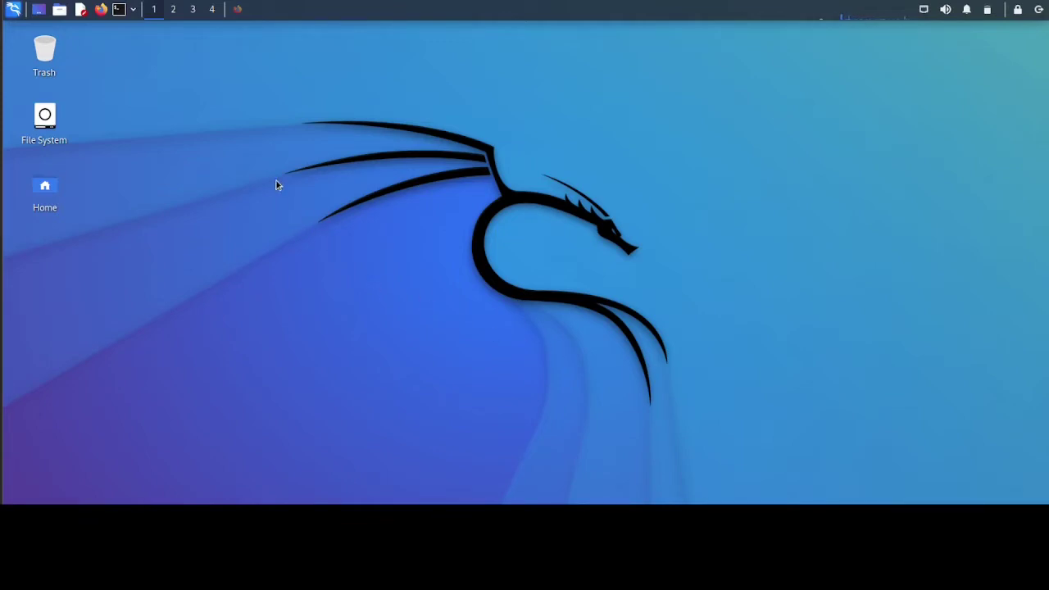
Go from Learn through the Pre Security path and Linux Fundamentals module to Linux Fundamentals Part 2
{"action": "left_click", "coordinate": [238, 10]}
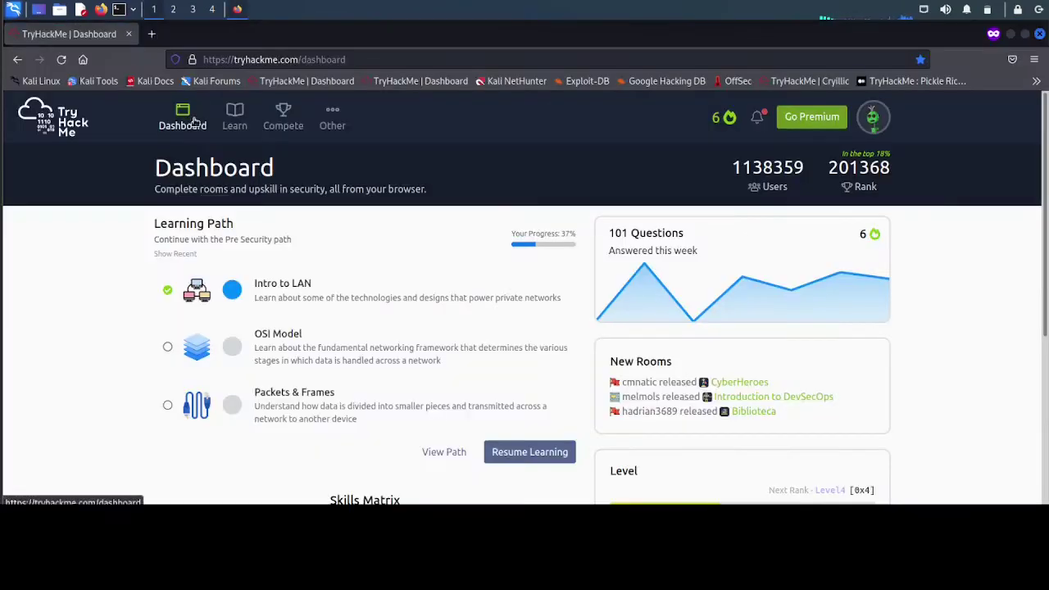
{"action": "left_click", "coordinate": [239, 121]}
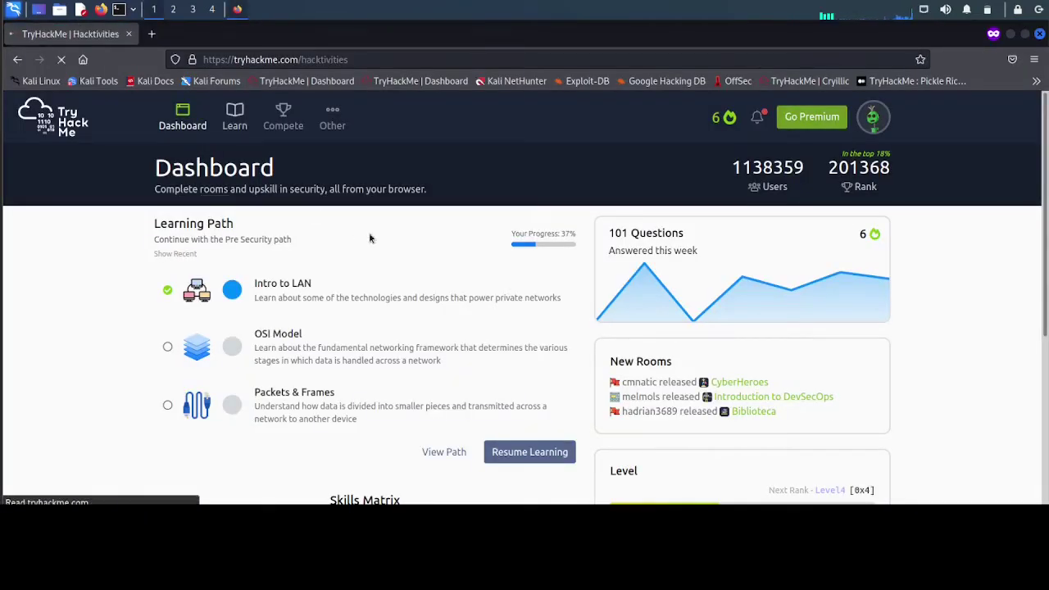
{"action": "scroll", "coordinate": [546, 275], "scroll_direction": "down", "scroll_amount": 3}
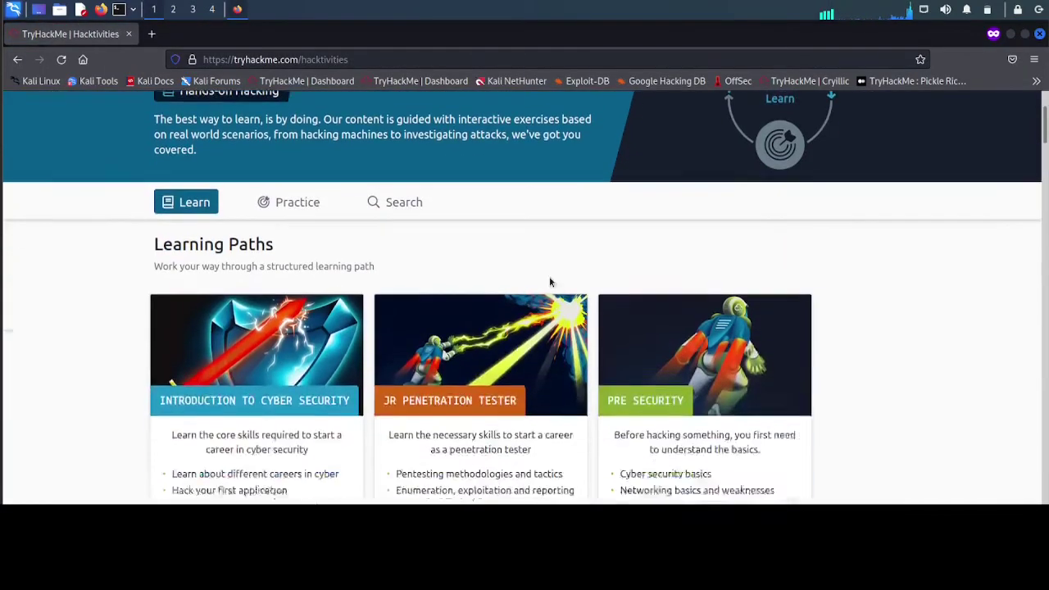
{"action": "left_click", "coordinate": [662, 369]}
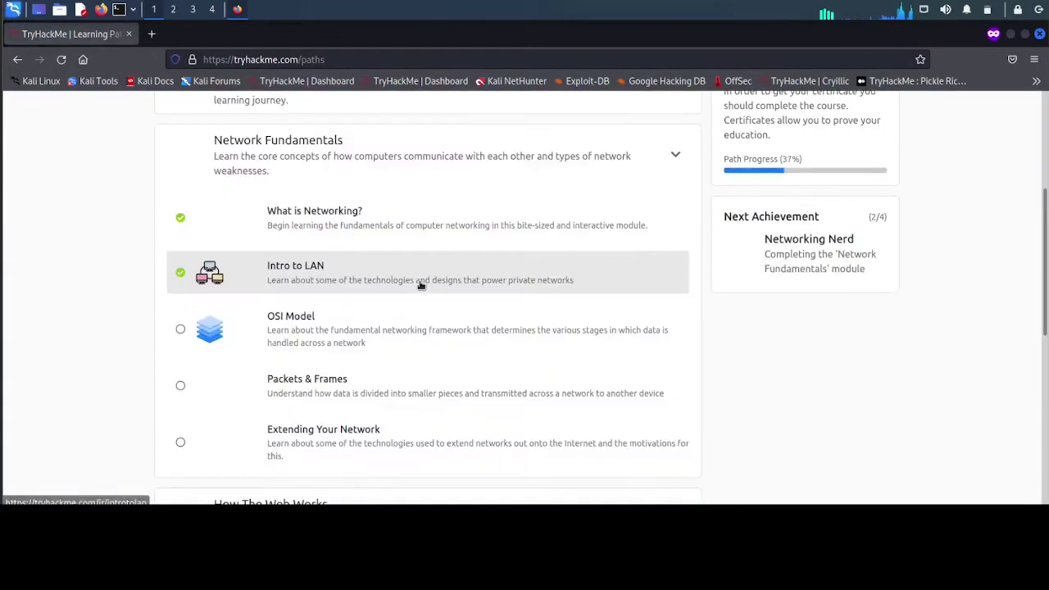
{"action": "scroll", "coordinate": [421, 283], "scroll_direction": "down", "scroll_amount": 3}
{"action": "left_click", "coordinate": [326, 371]}
{"action": "scroll", "coordinate": [327, 370], "scroll_direction": "down", "scroll_amount": 5}
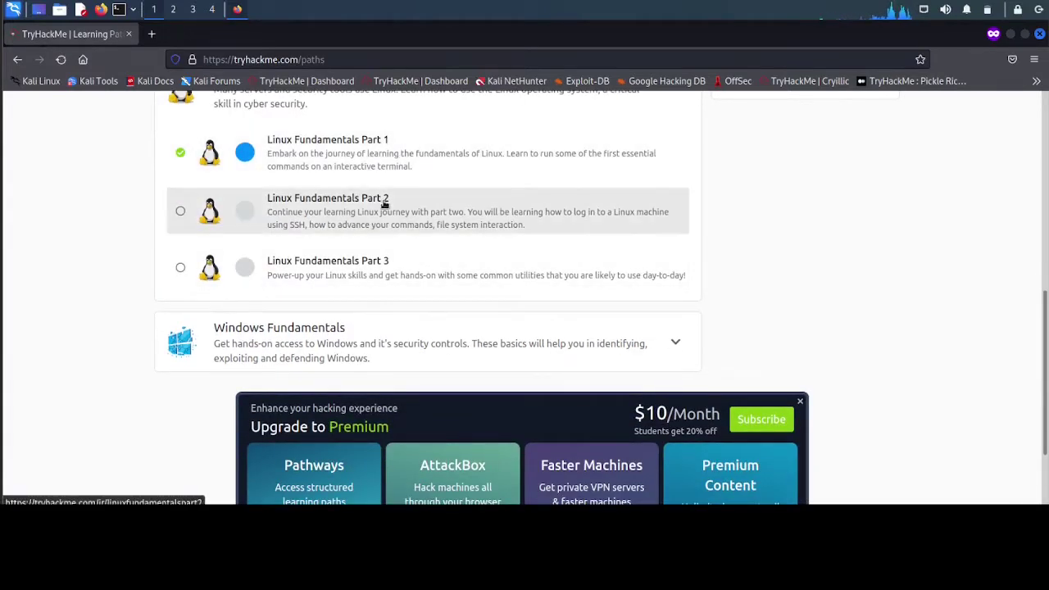
{"action": "left_click", "coordinate": [384, 204]}
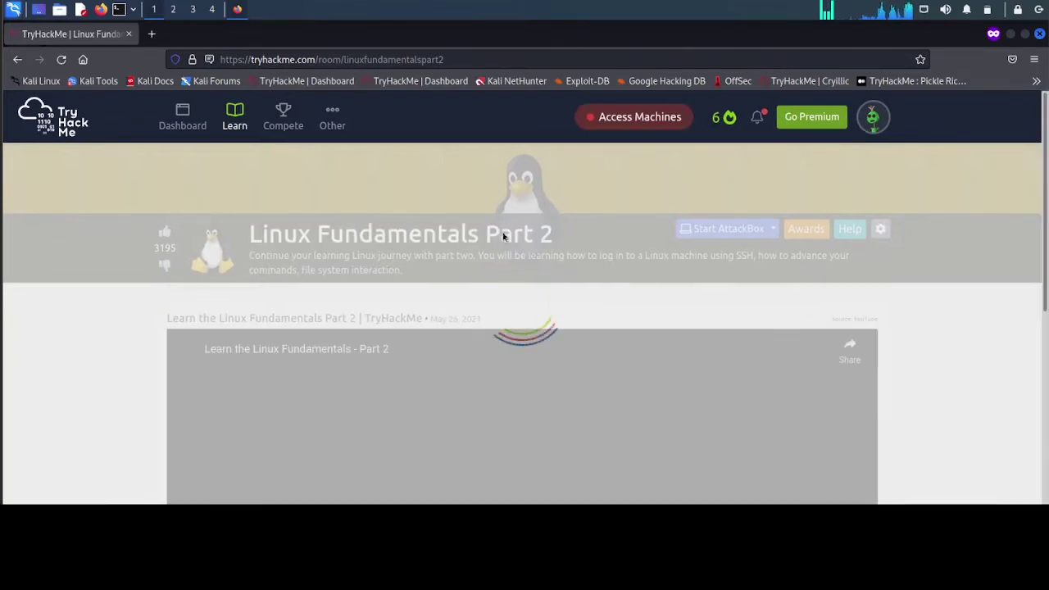
Expand Task 1 Introduction and mark it as completed
{"action": "scroll", "coordinate": [688, 303], "scroll_direction": "down", "scroll_amount": 2}
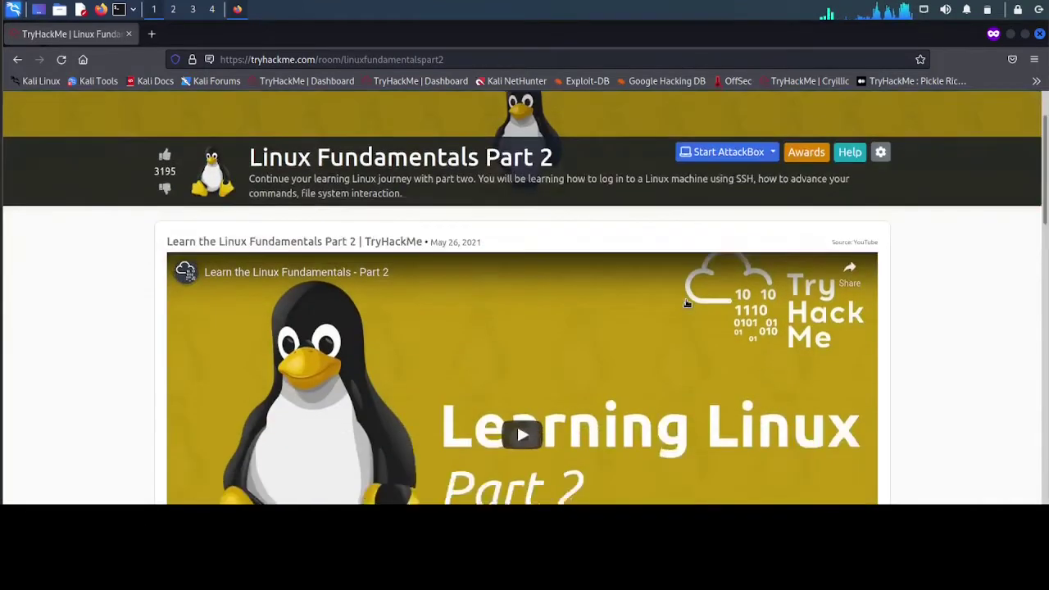
{"action": "scroll", "coordinate": [688, 304], "scroll_direction": "down", "scroll_amount": 3}
{"action": "scroll", "coordinate": [314, 356], "scroll_direction": "down", "scroll_amount": 4}
{"action": "left_click", "coordinate": [253, 337]}
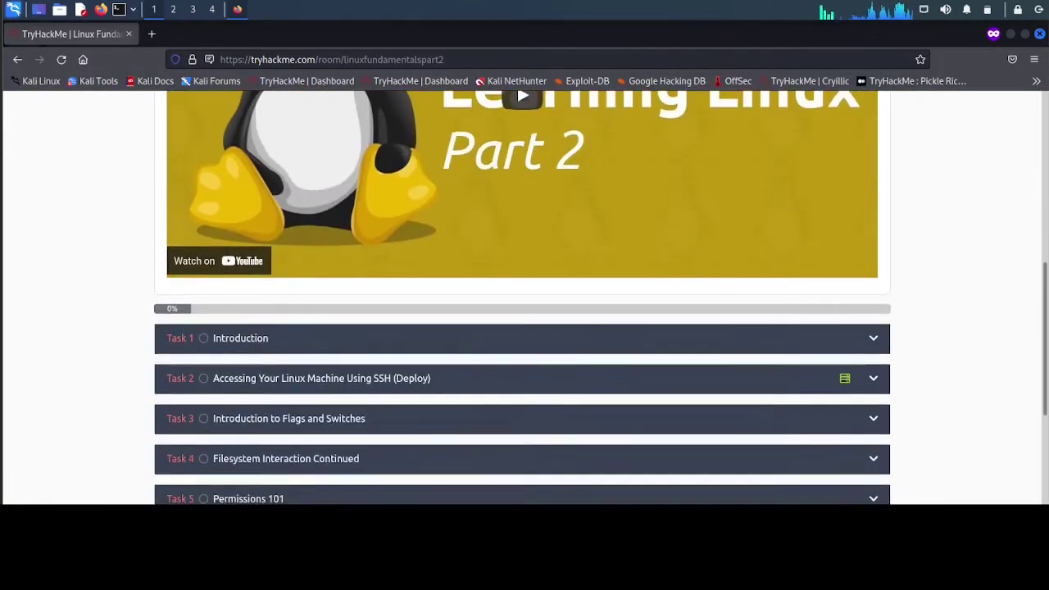
{"action": "scroll", "coordinate": [295, 349], "scroll_direction": "down", "scroll_amount": 5}
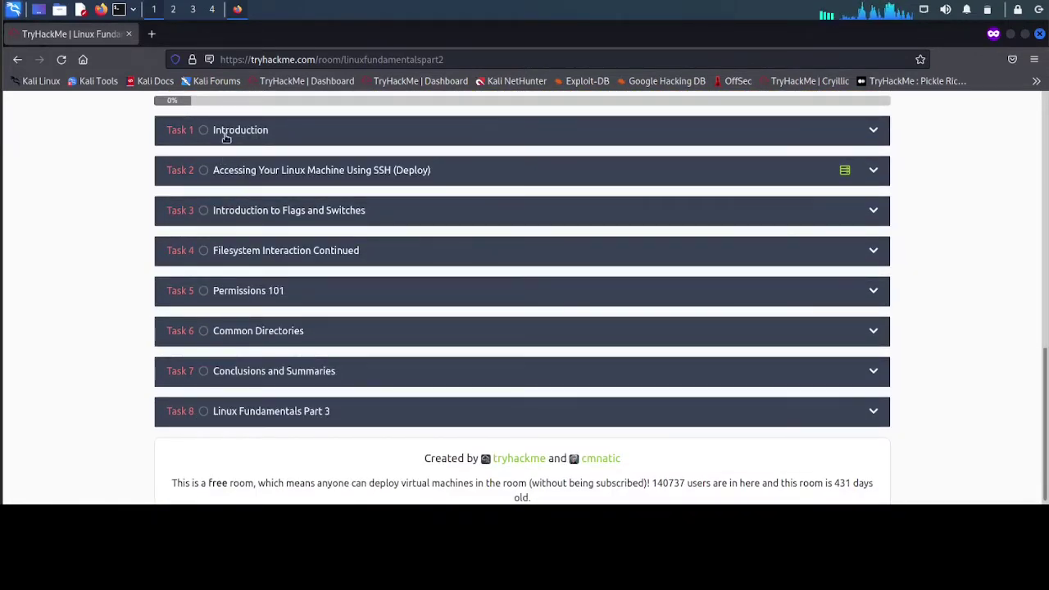
{"action": "left_click", "coordinate": [318, 131]}
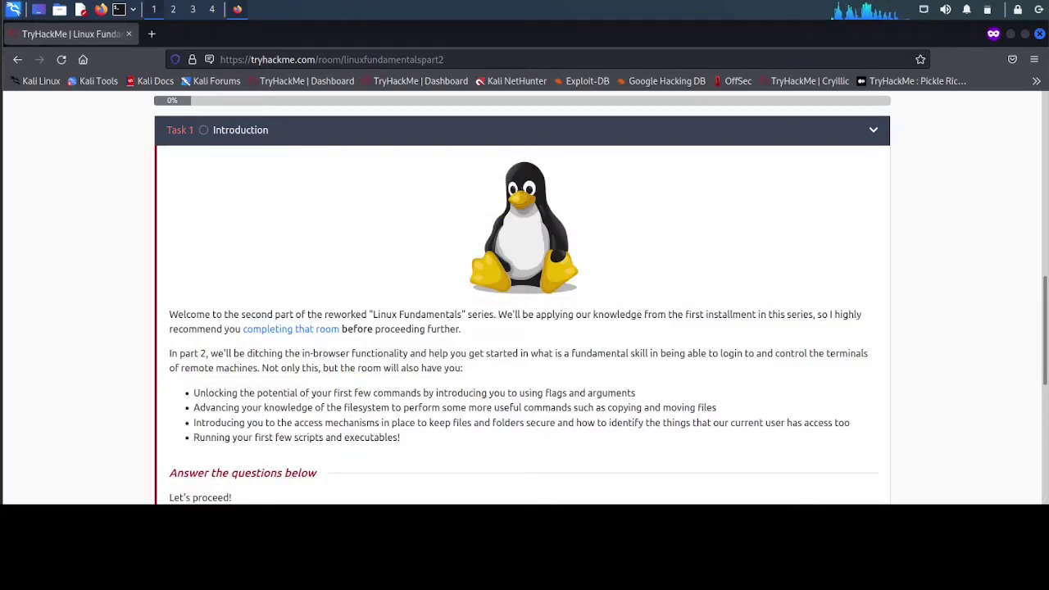
{"action": "scroll", "coordinate": [351, 347], "scroll_direction": "down", "scroll_amount": 3}
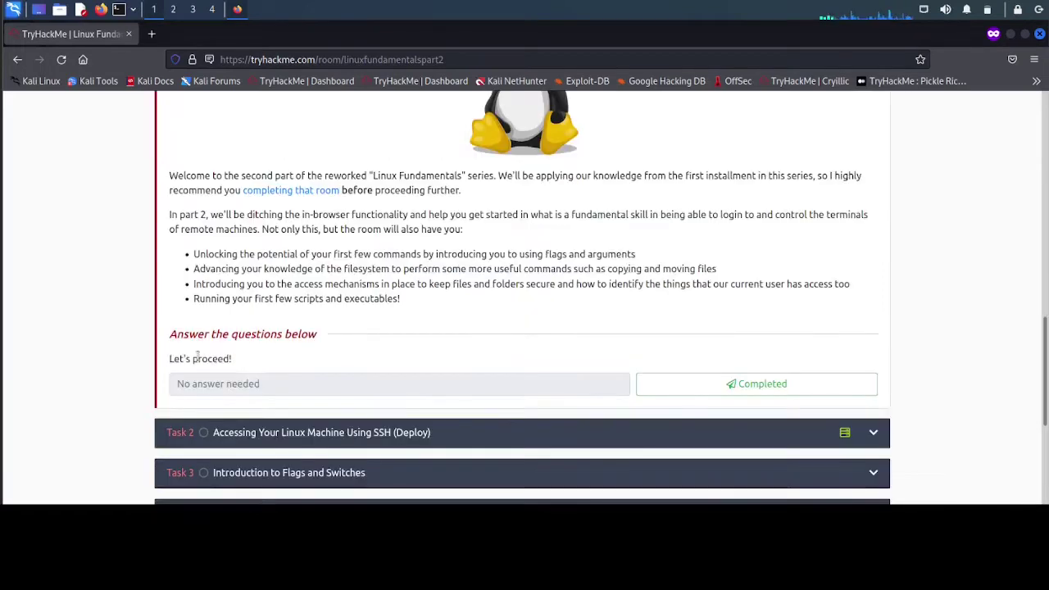
{"action": "left_click", "coordinate": [694, 382]}
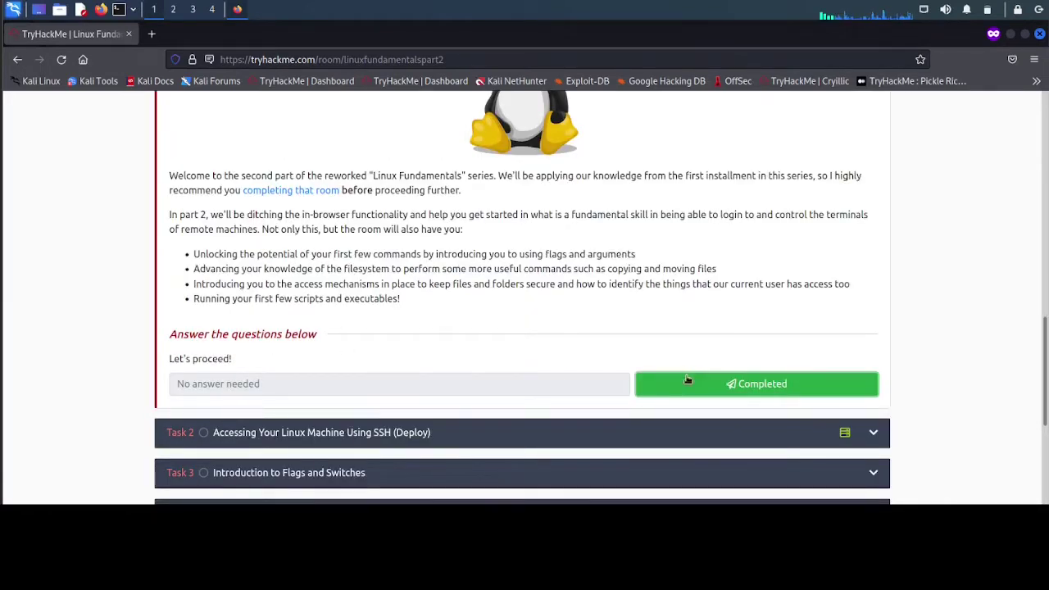
Open Task 2 on SSH access and scroll back to the top of the room
{"action": "left_click", "coordinate": [402, 432]}
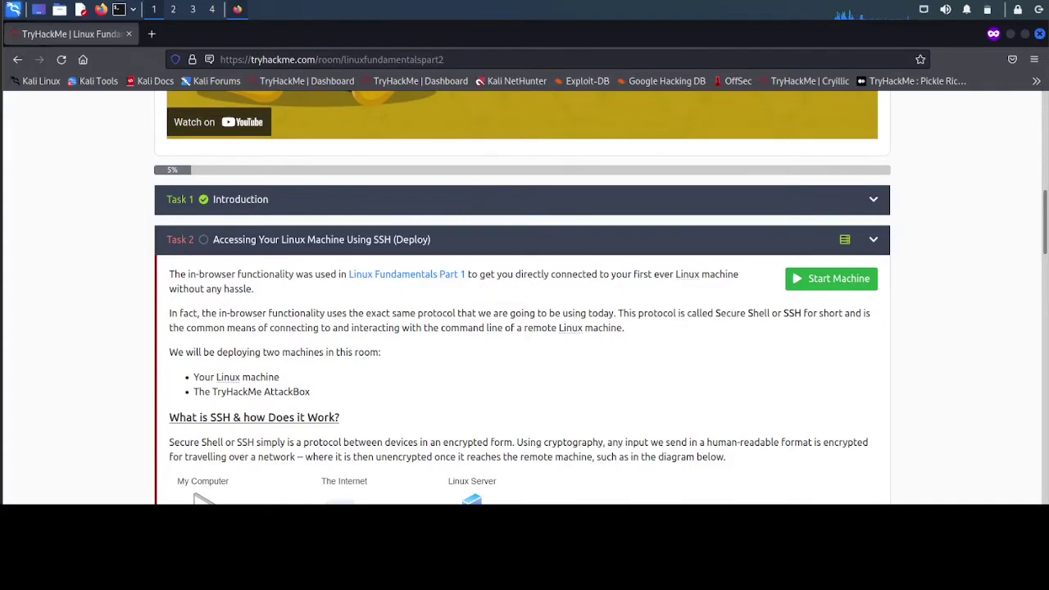
{"action": "scroll", "coordinate": [539, 307], "scroll_direction": "down", "scroll_amount": 4}
{"action": "scroll", "coordinate": [540, 307], "scroll_direction": "up", "scroll_amount": 5}
{"action": "scroll", "coordinate": [539, 308], "scroll_direction": "up", "scroll_amount": 4}
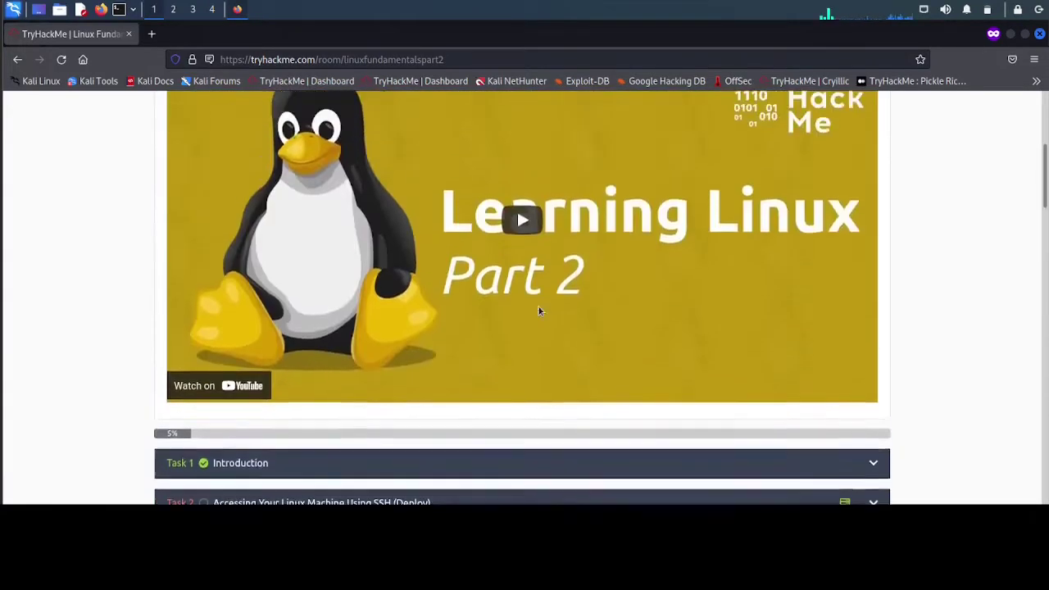
{"action": "scroll", "coordinate": [539, 308], "scroll_direction": "up", "scroll_amount": 2}
{"action": "scroll", "coordinate": [541, 308], "scroll_direction": "up", "scroll_amount": 2}
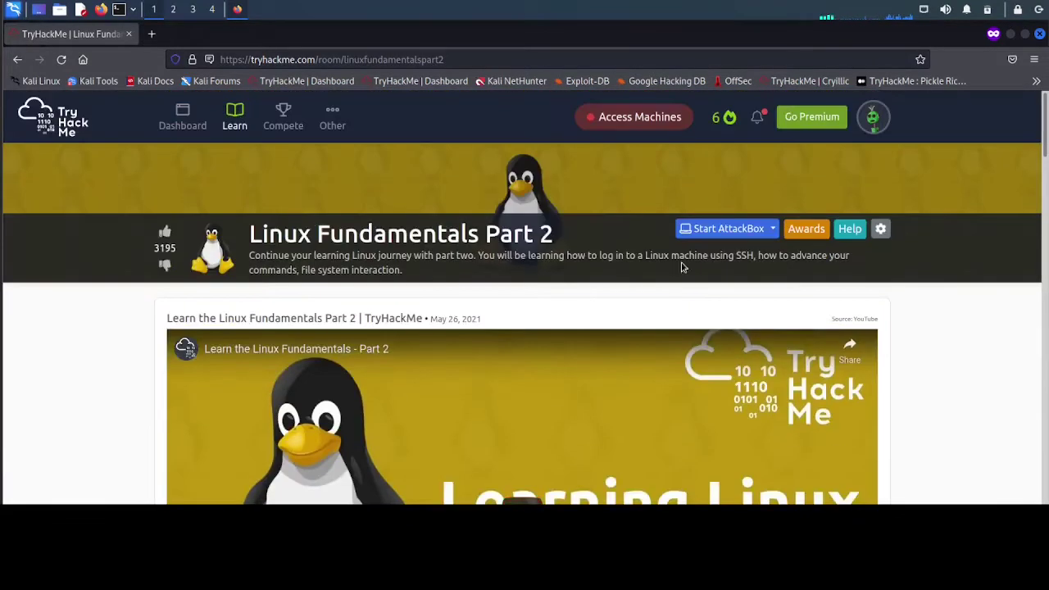
Open the Access page in a new tab and save the OpenVPN .ovpn configuration file
{"action": "left_click", "coordinate": [874, 117]}
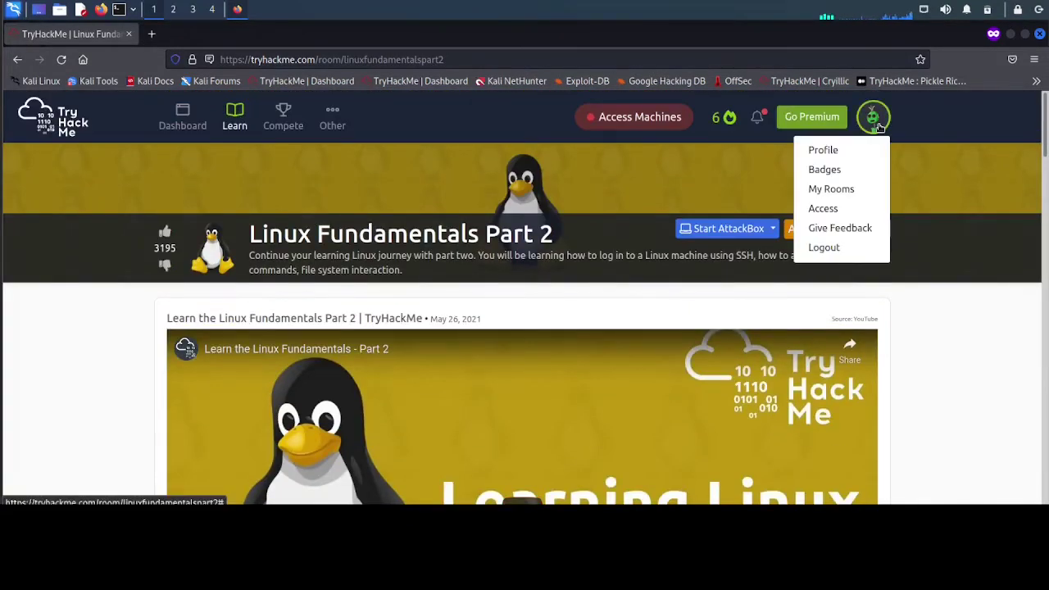
{"action": "middle_click", "coordinate": [843, 211]}
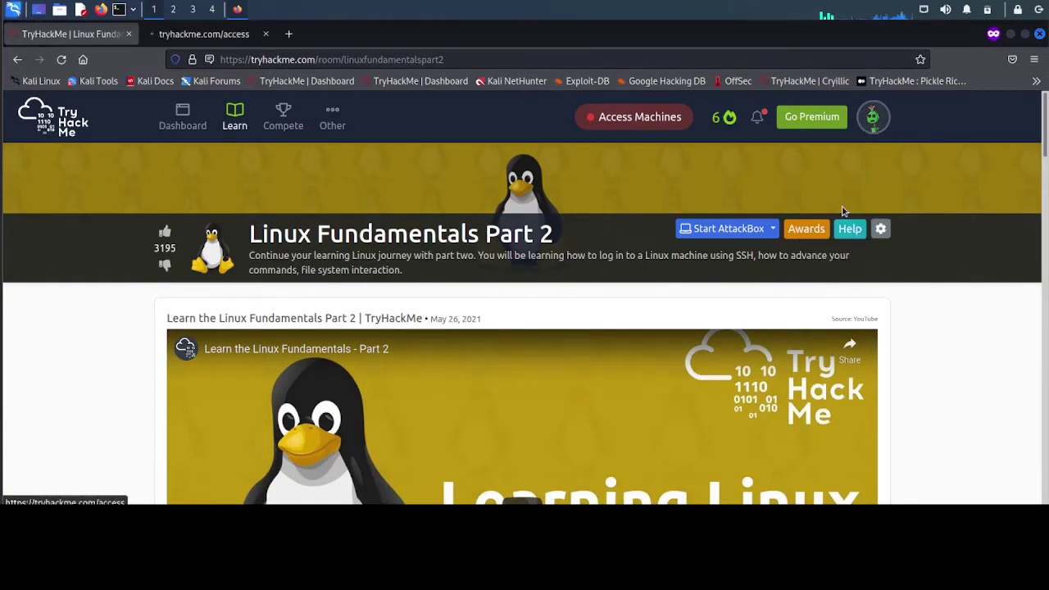
{"action": "left_click", "coordinate": [223, 36]}
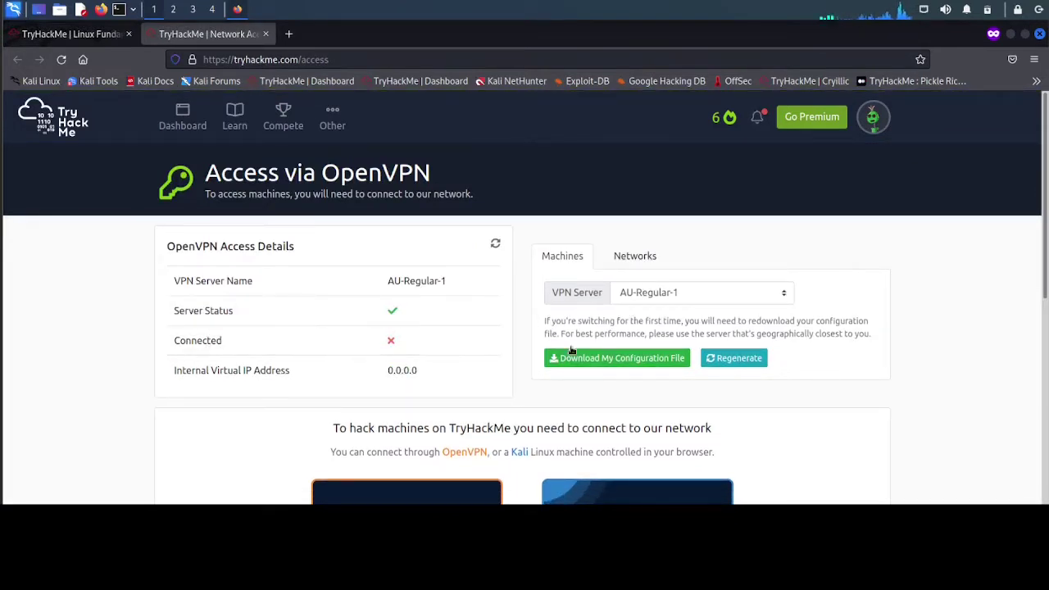
{"action": "left_click", "coordinate": [604, 361]}
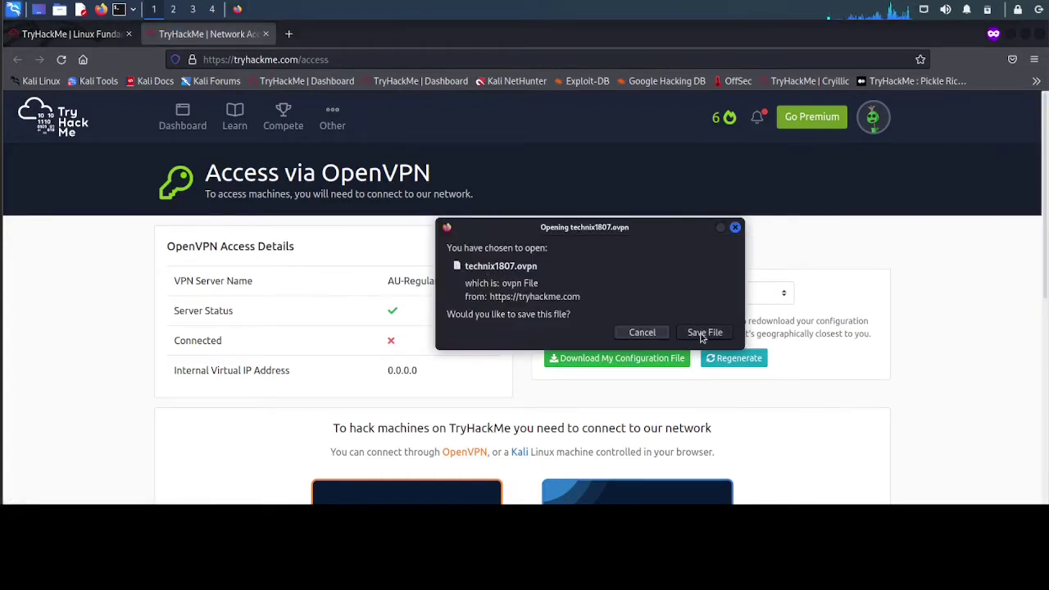
{"action": "left_click", "coordinate": [702, 334]}
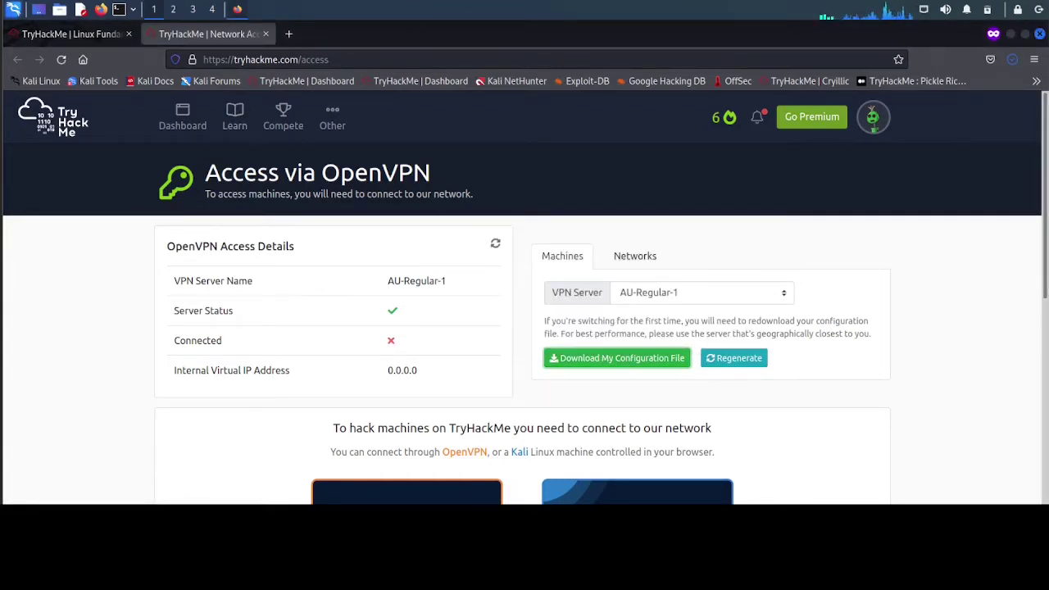
In a new terminal, change into the Downloads folder and list its files
{"action": "left_click", "coordinate": [120, 10]}
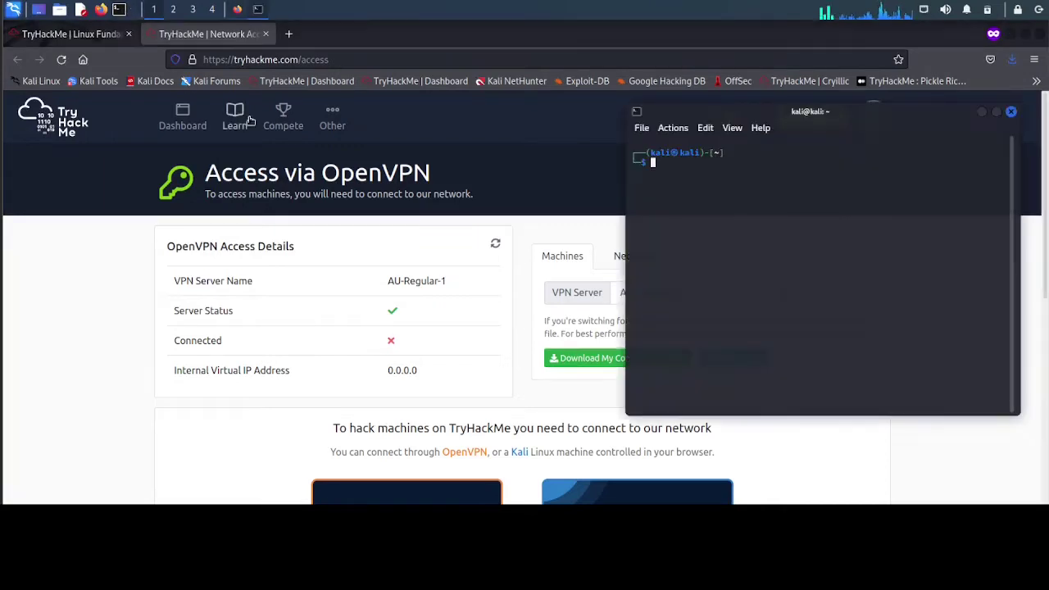
{"action": "type", "text": "cd "}
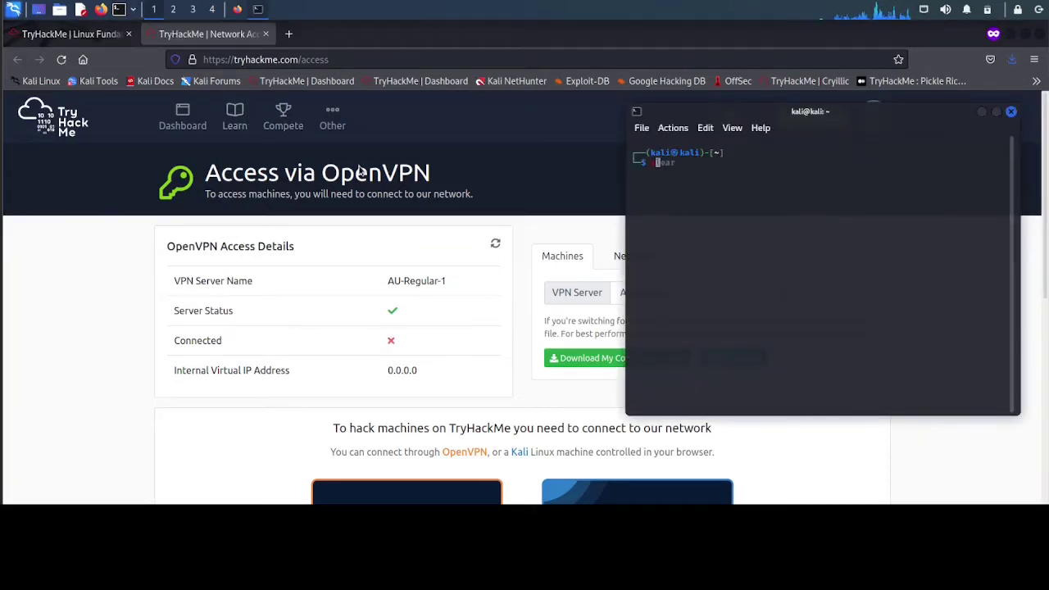
{"action": "type", "text": "D"}
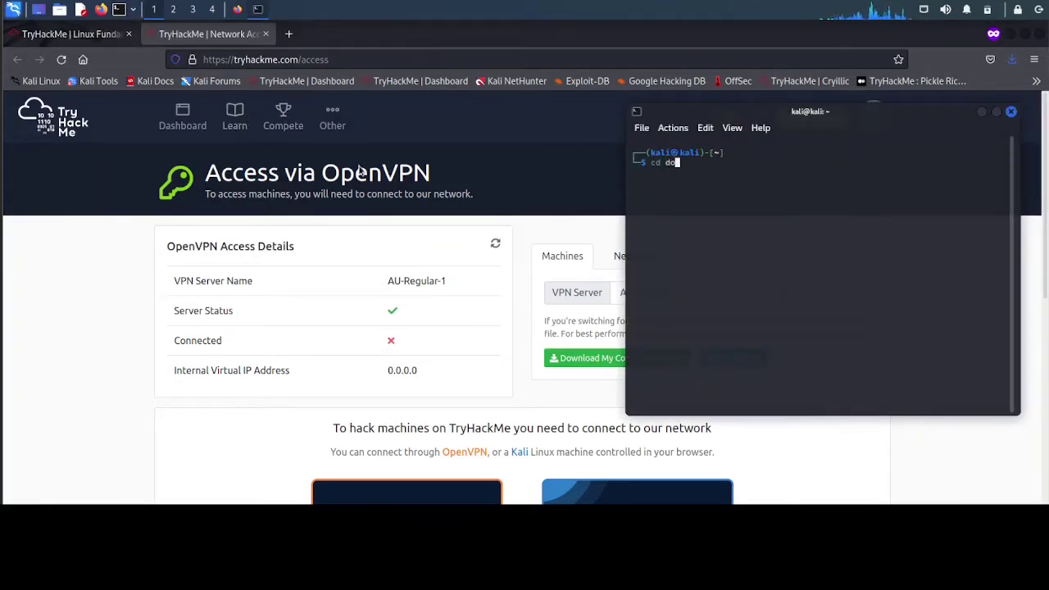
{"action": "type", "text": "own"}
{"action": "key", "text": "Tab"}
{"action": "key", "text": "Return"}
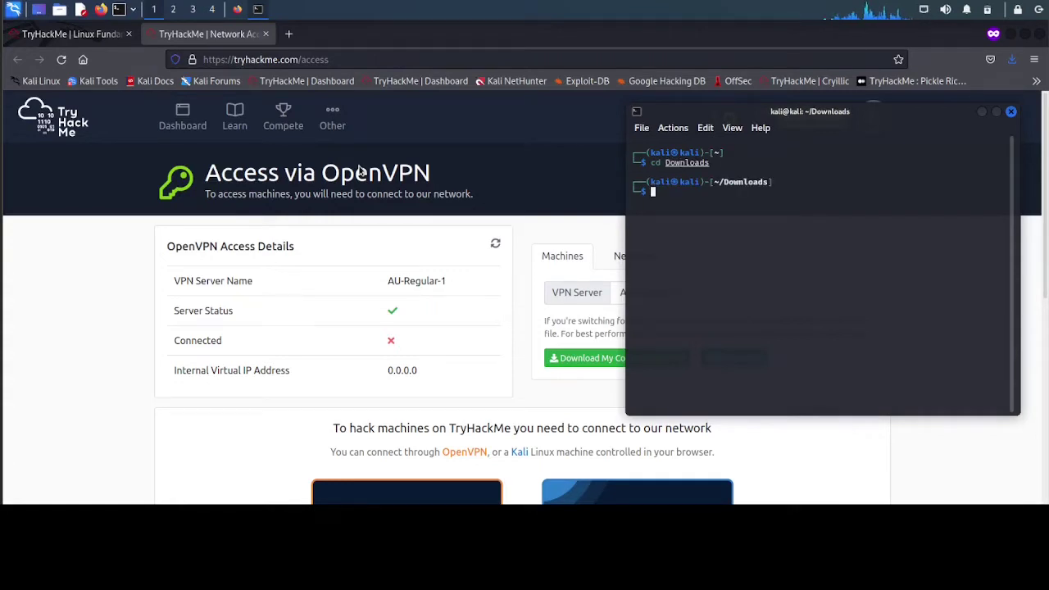
{"action": "type", "text": "ls"}
{"action": "key", "text": "Return"}
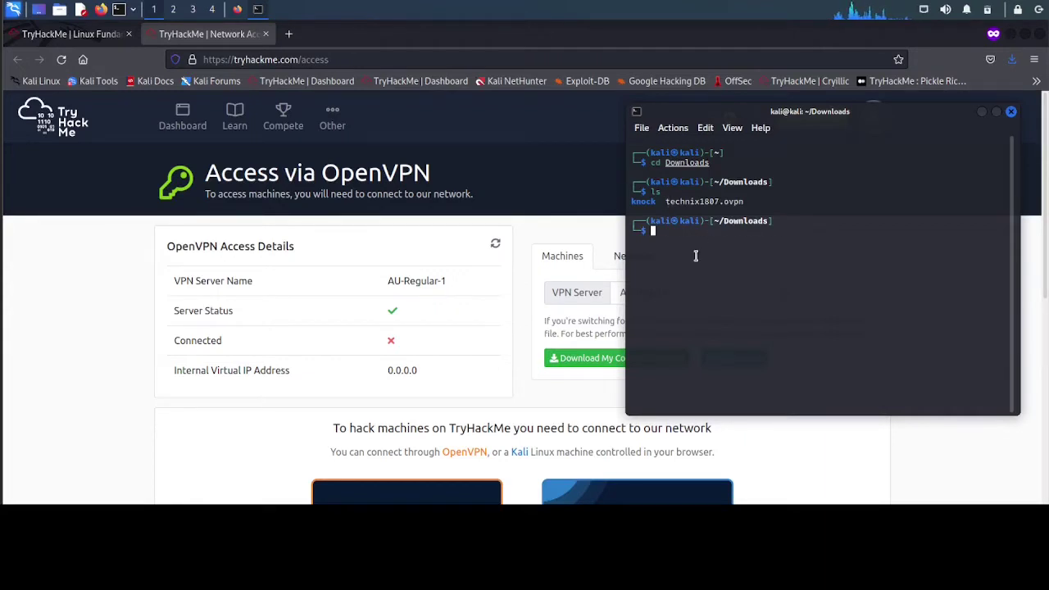
Start OpenVPN with sudo using the downloaded configuration file and the administrator password
{"action": "type", "text": "sudo open"}
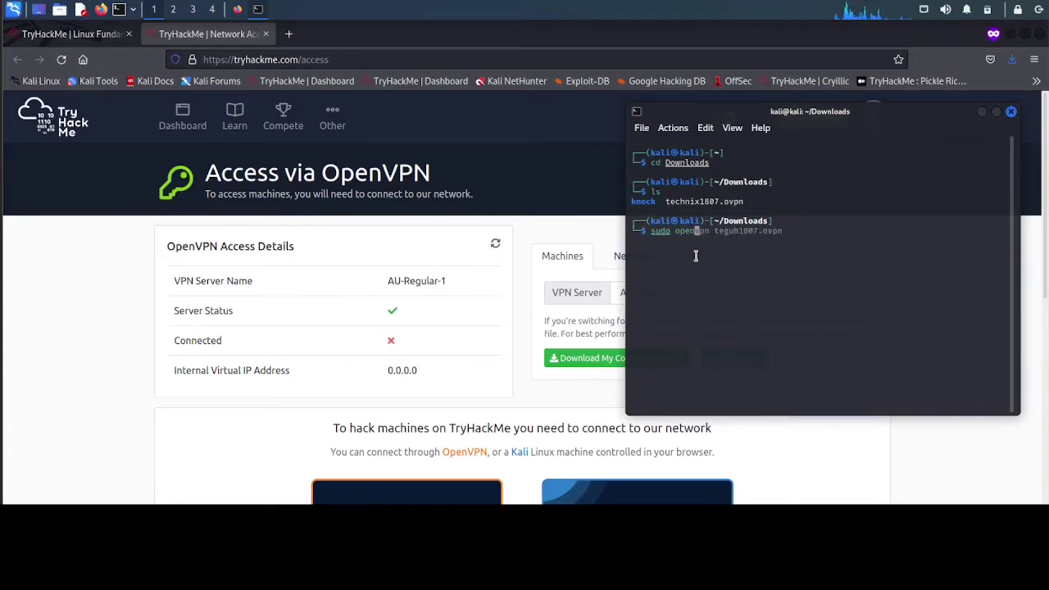
{"action": "type", "text": "vpn "}
{"action": "type", "text": "te"}
{"action": "type", "text": "ch"}
{"action": "key", "text": "Tab"}
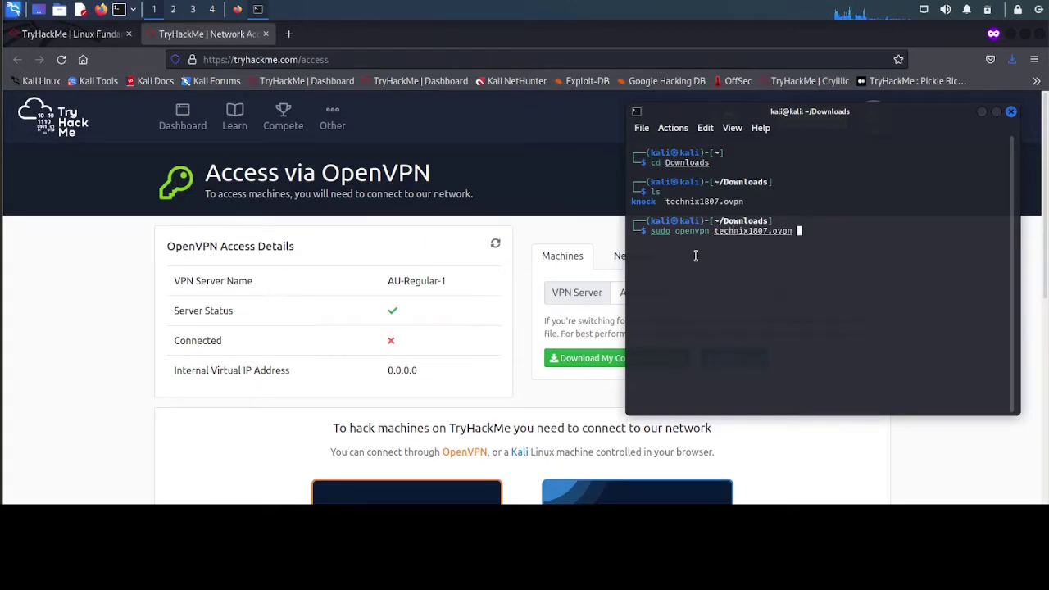
{"action": "key", "text": "Return"}
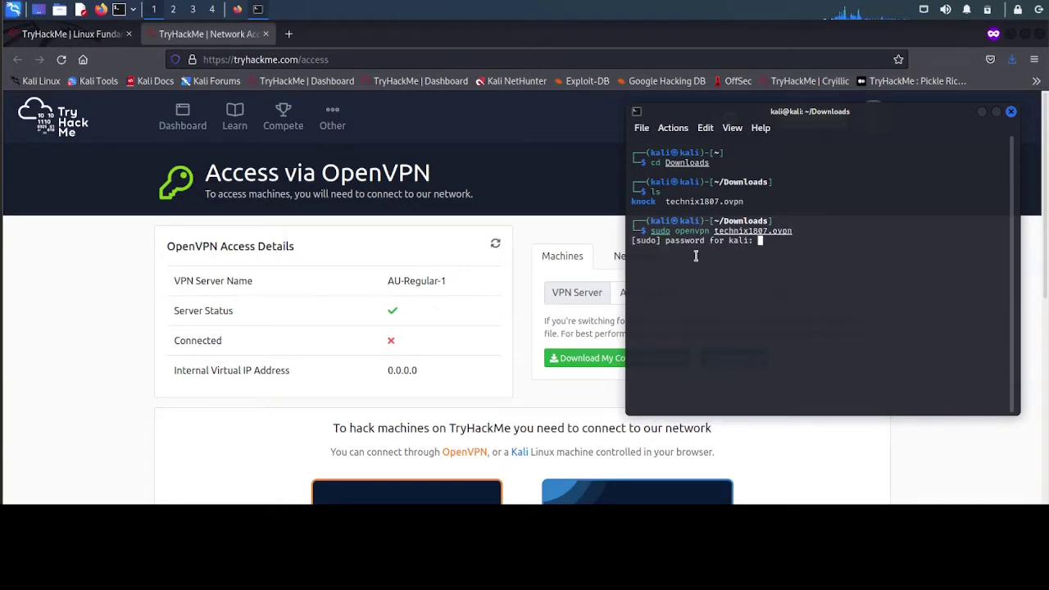
{"action": "key", "text": "Return"}
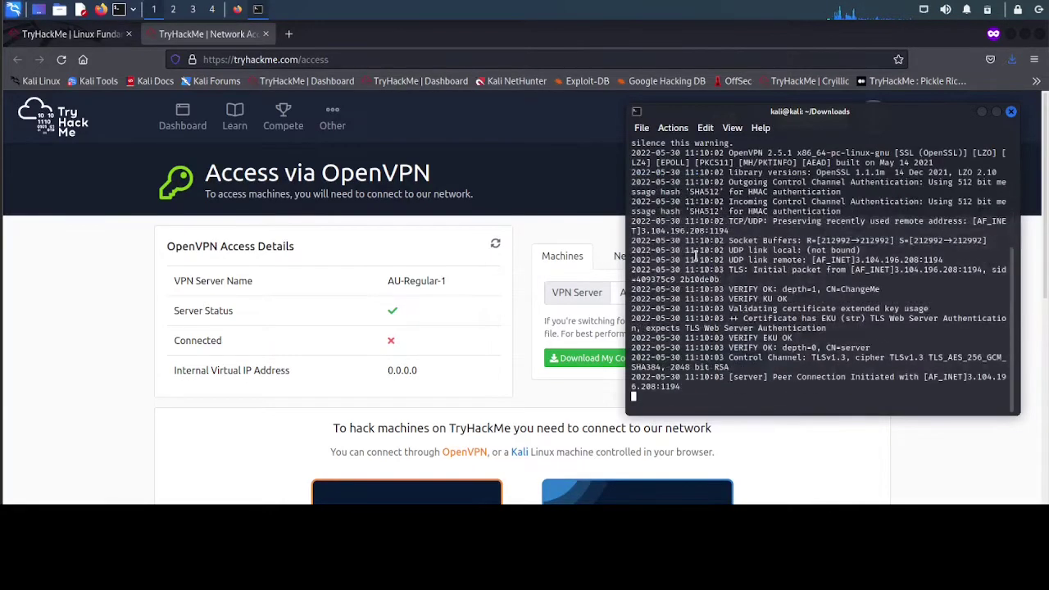
Maximise the terminal, enlarge its text, then minimise it to reveal the access page
{"action": "left_click", "coordinate": [995, 113]}
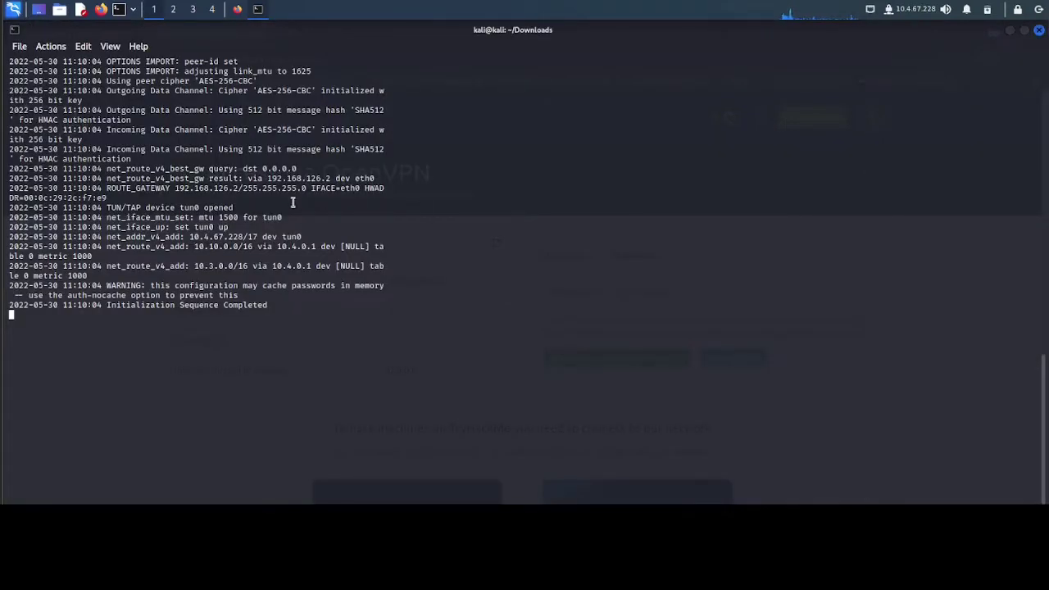
{"action": "key", "text": "ctrl+plus"}
{"action": "key", "text": "ctrl+plus"}
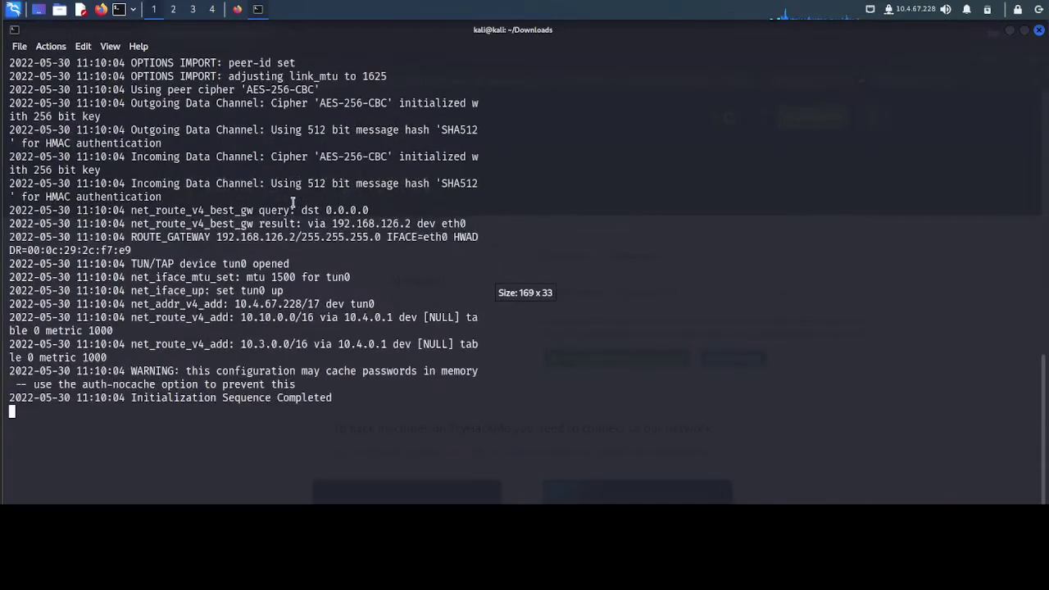
{"action": "key", "text": "ctrl+plus"}
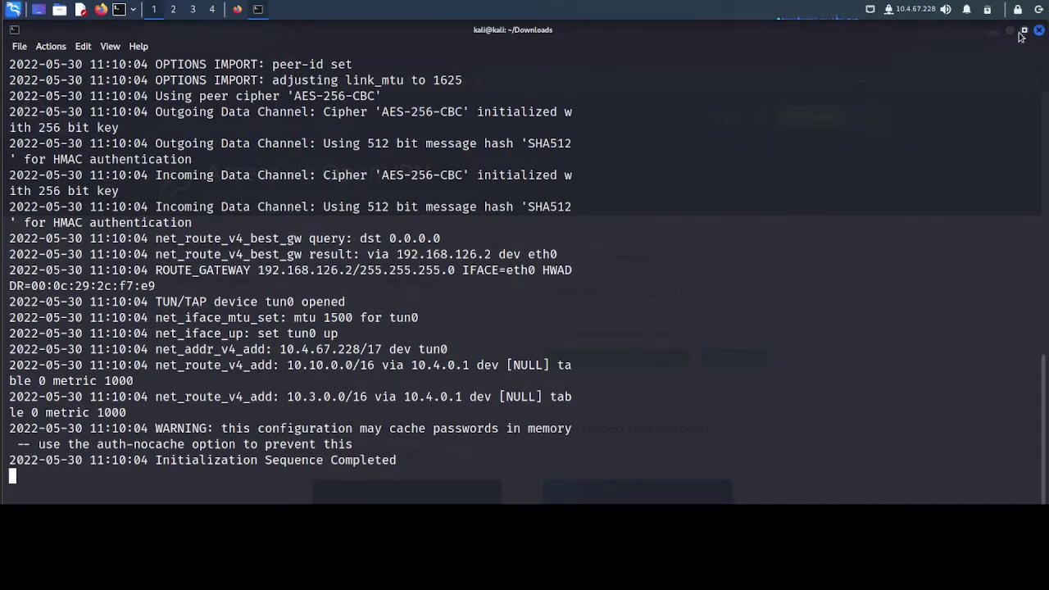
{"action": "left_click", "coordinate": [1012, 32]}
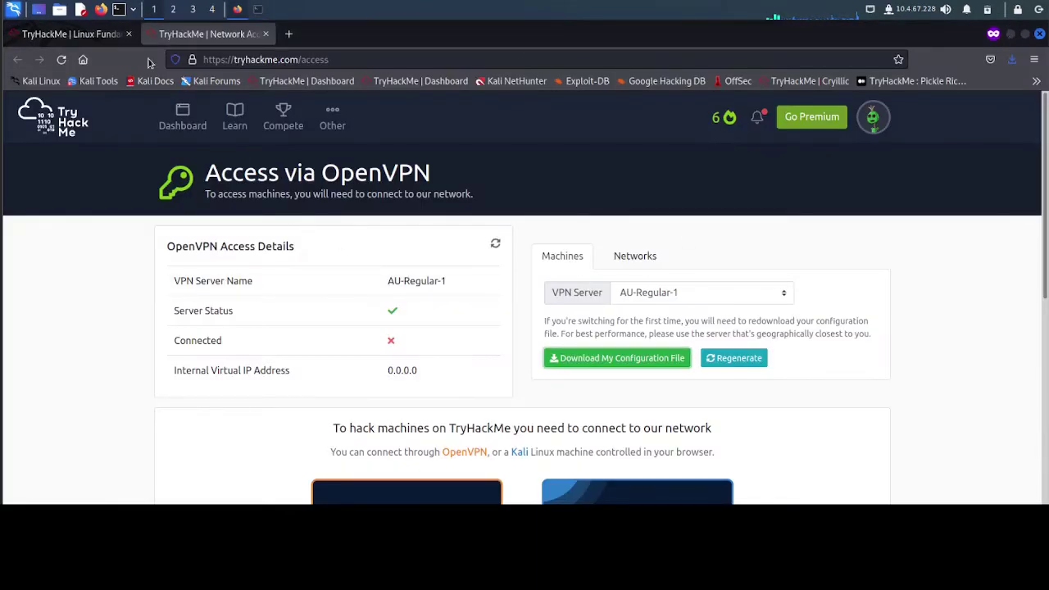
Refresh OpenVPN Access Details so it shows Connected with internal IP 10.4.67.228
{"action": "left_click", "coordinate": [61, 60]}
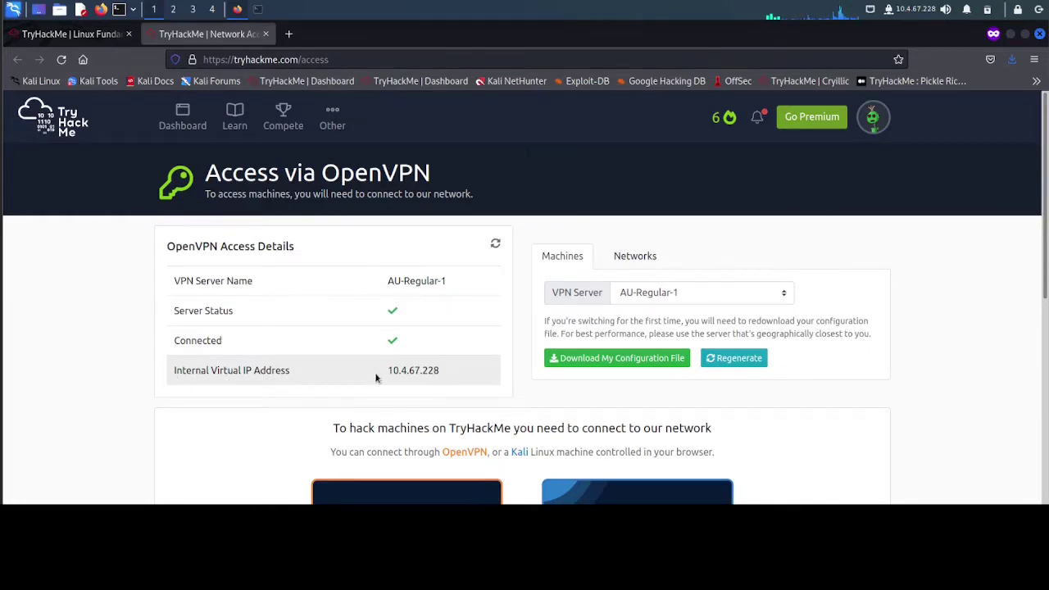
Back in the room tab, start the Linux target machine from Task 2
{"action": "left_click", "coordinate": [82, 35]}
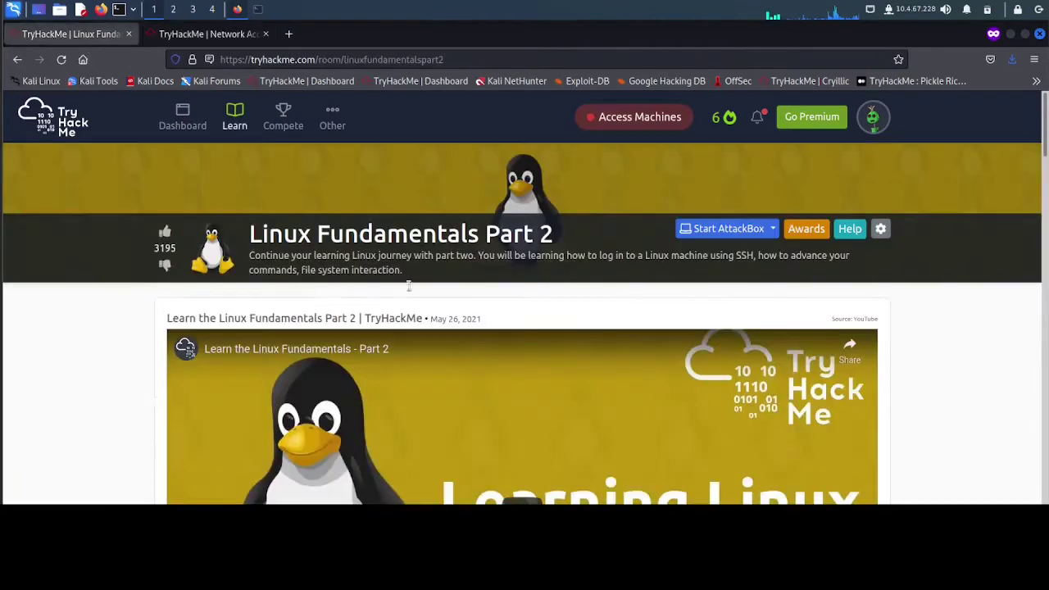
{"action": "scroll", "coordinate": [578, 362], "scroll_direction": "down", "scroll_amount": 3}
{"action": "scroll", "coordinate": [577, 363], "scroll_direction": "down", "scroll_amount": 3}
{"action": "scroll", "coordinate": [578, 362], "scroll_direction": "down", "scroll_amount": 1}
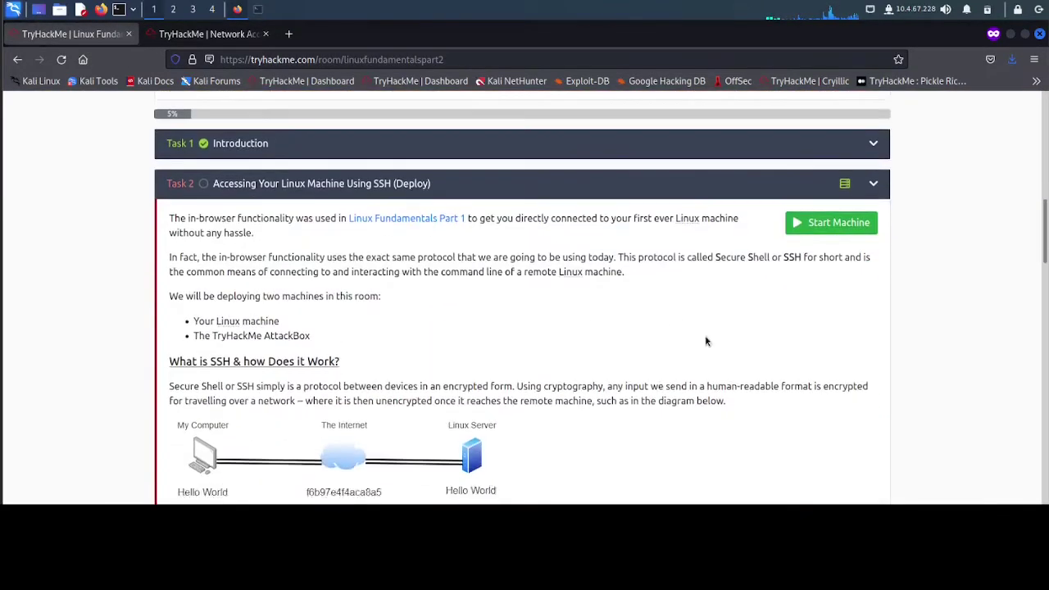
{"action": "left_click", "coordinate": [810, 211]}
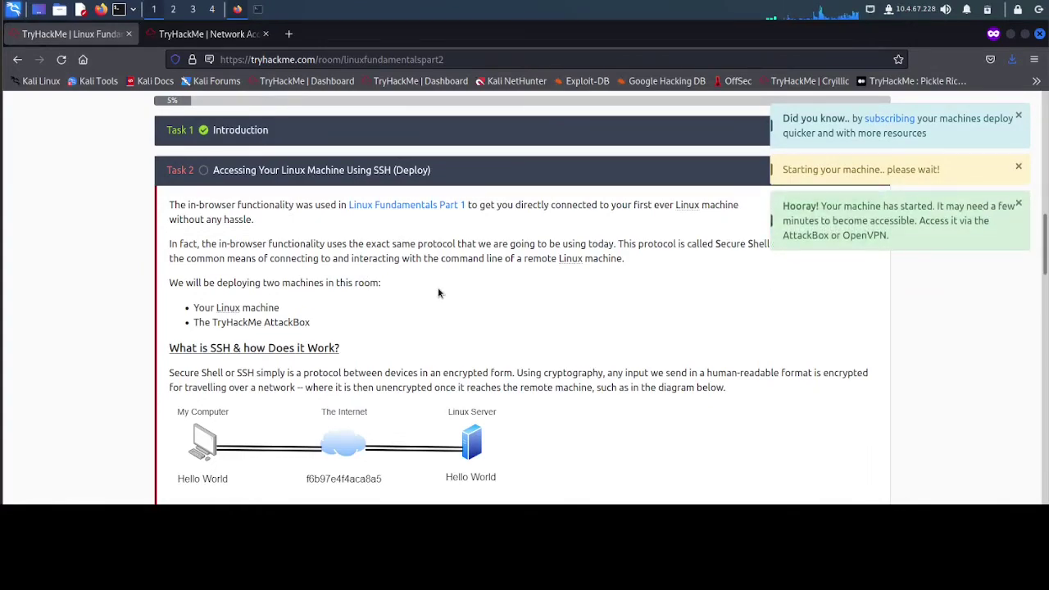
Mark the Task 2 SSH question as completed
{"action": "scroll", "coordinate": [438, 292], "scroll_direction": "down", "scroll_amount": 3}
{"action": "scroll", "coordinate": [439, 293], "scroll_direction": "down", "scroll_amount": 5}
{"action": "scroll", "coordinate": [439, 292], "scroll_direction": "down", "scroll_amount": 3}
{"action": "scroll", "coordinate": [439, 293], "scroll_direction": "down", "scroll_amount": 5}
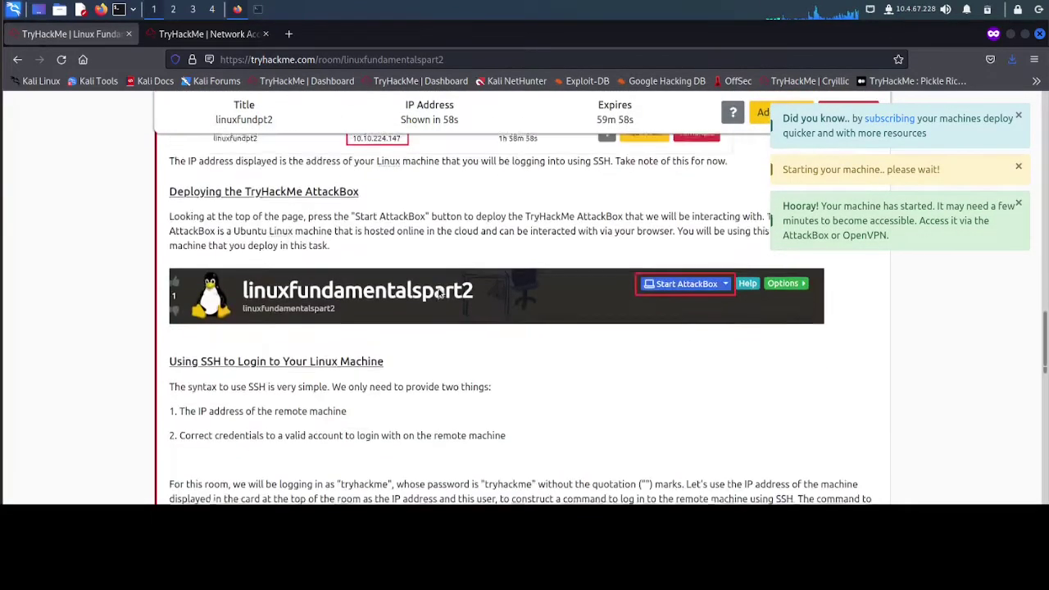
{"action": "scroll", "coordinate": [439, 293], "scroll_direction": "down", "scroll_amount": 3}
{"action": "scroll", "coordinate": [438, 293], "scroll_direction": "down", "scroll_amount": 5}
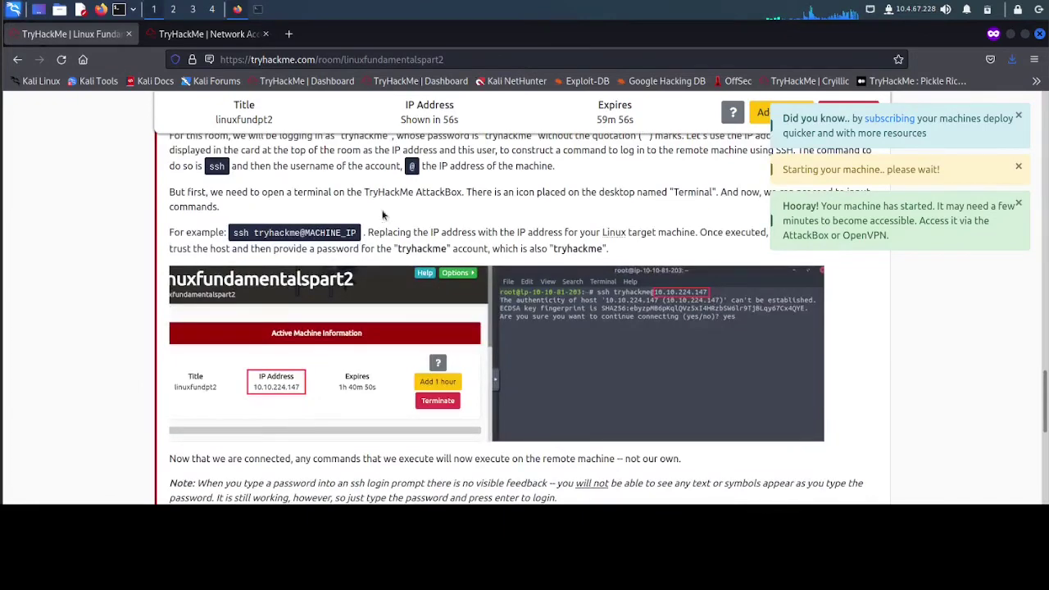
{"action": "scroll", "coordinate": [389, 218], "scroll_direction": "down", "scroll_amount": 1}
{"action": "scroll", "coordinate": [397, 228], "scroll_direction": "down", "scroll_amount": 5}
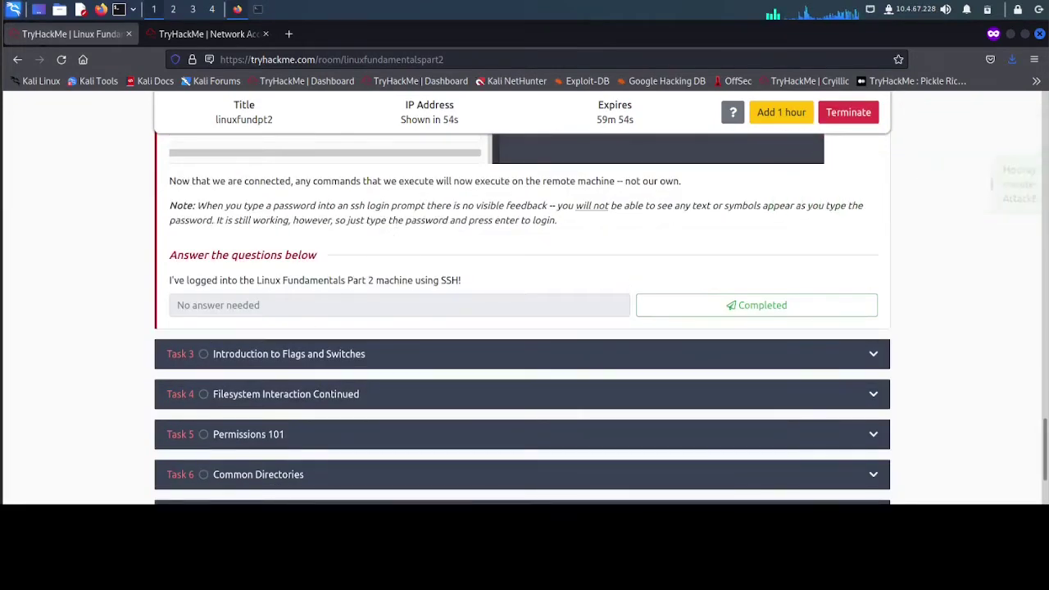
{"action": "left_click", "coordinate": [678, 305]}
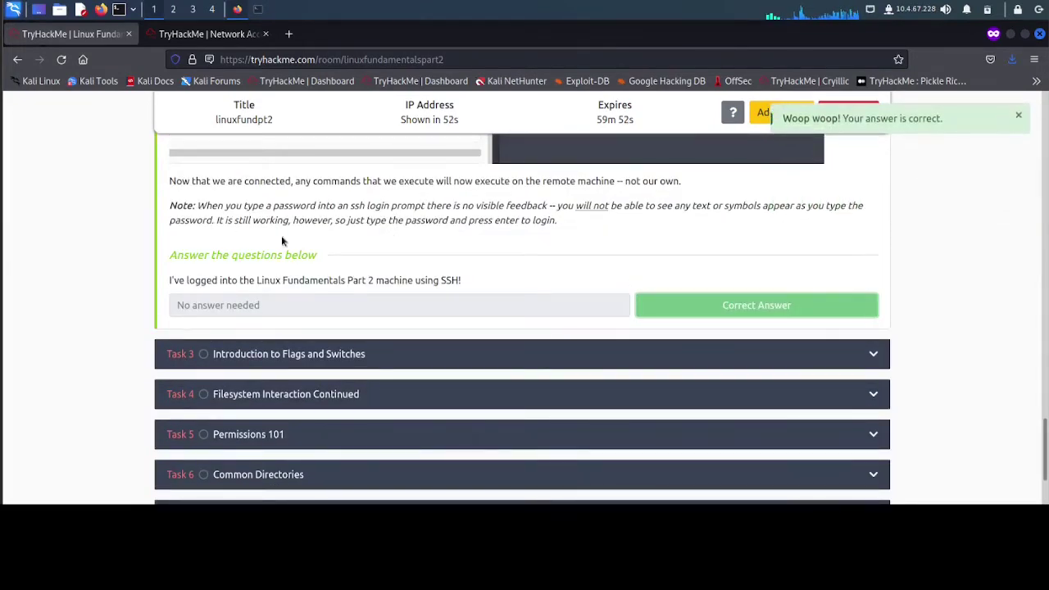
Select the SSH login username and password shown in the Task 2 instructions
{"action": "scroll", "coordinate": [281, 236], "scroll_direction": "up", "scroll_amount": 2}
{"action": "scroll", "coordinate": [298, 244], "scroll_direction": "up", "scroll_amount": 4}
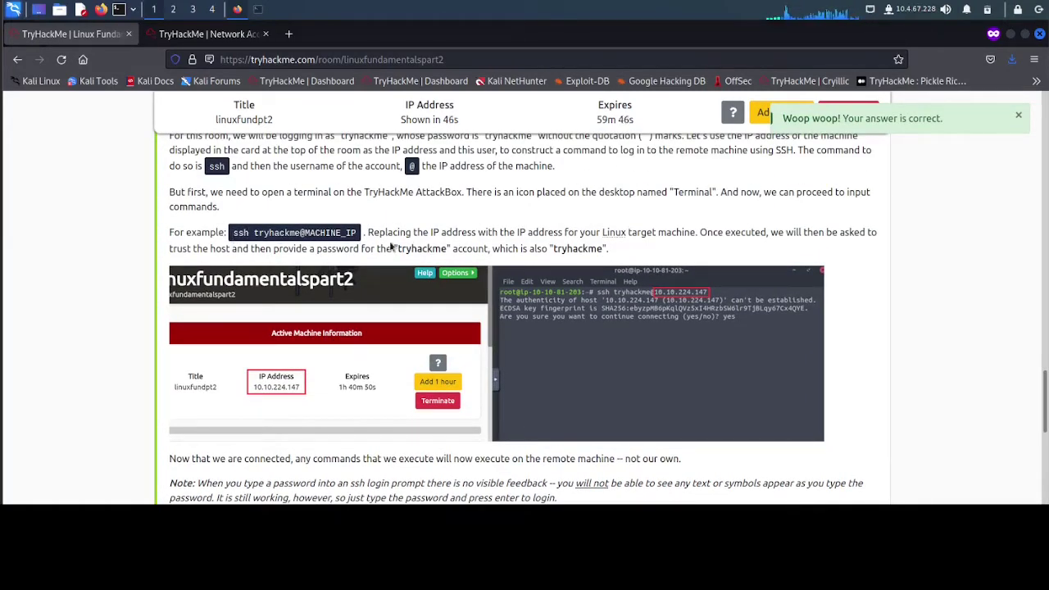
{"action": "left_click_drag", "start_coordinate": [399, 249], "coordinate": [432, 250]}
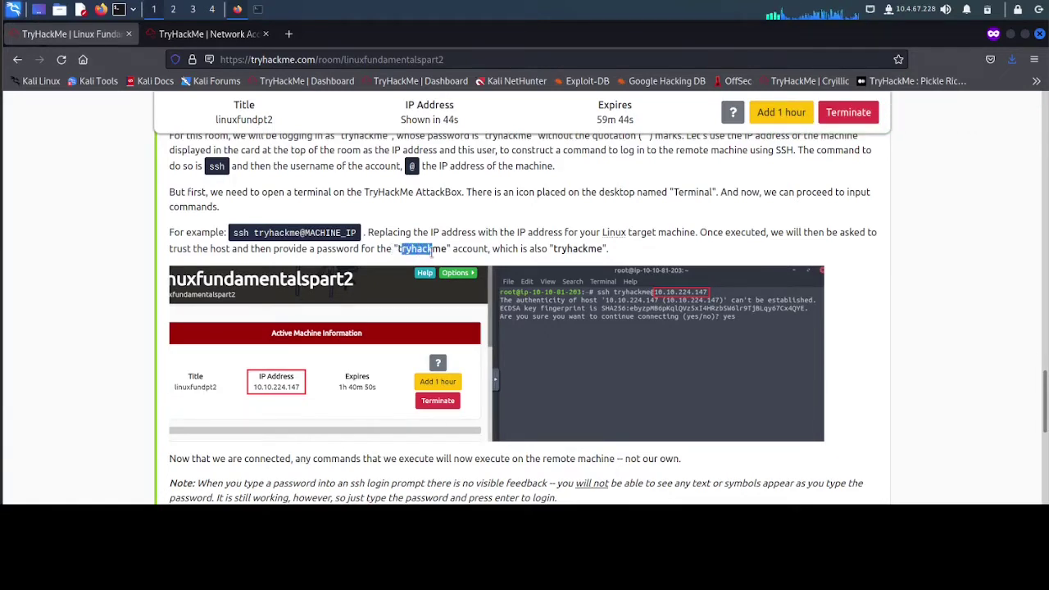
{"action": "left_click", "coordinate": [554, 249]}
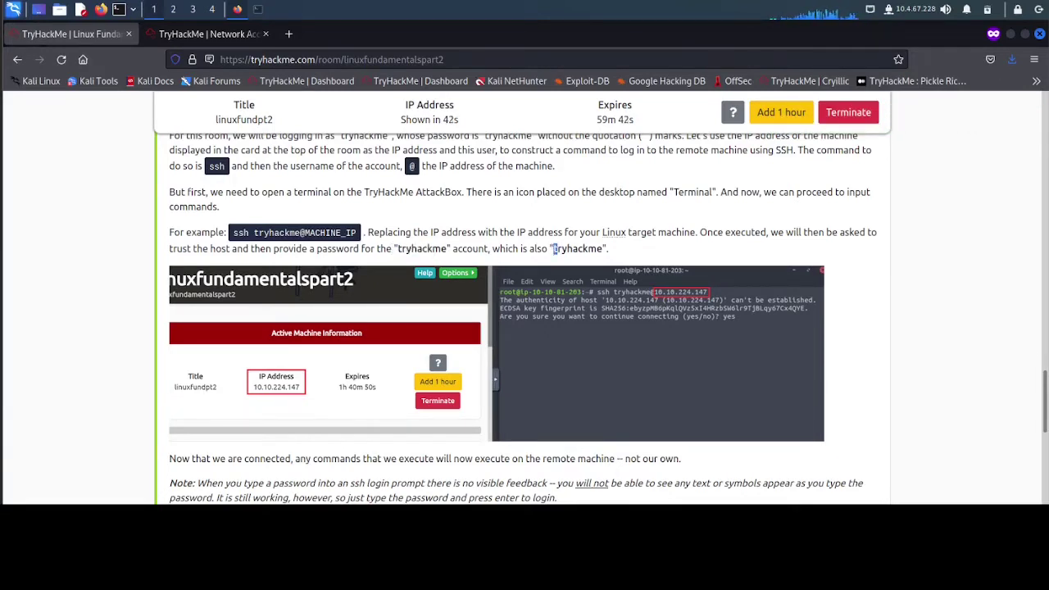
{"action": "left_click_drag", "start_coordinate": [554, 249], "coordinate": [601, 249]}
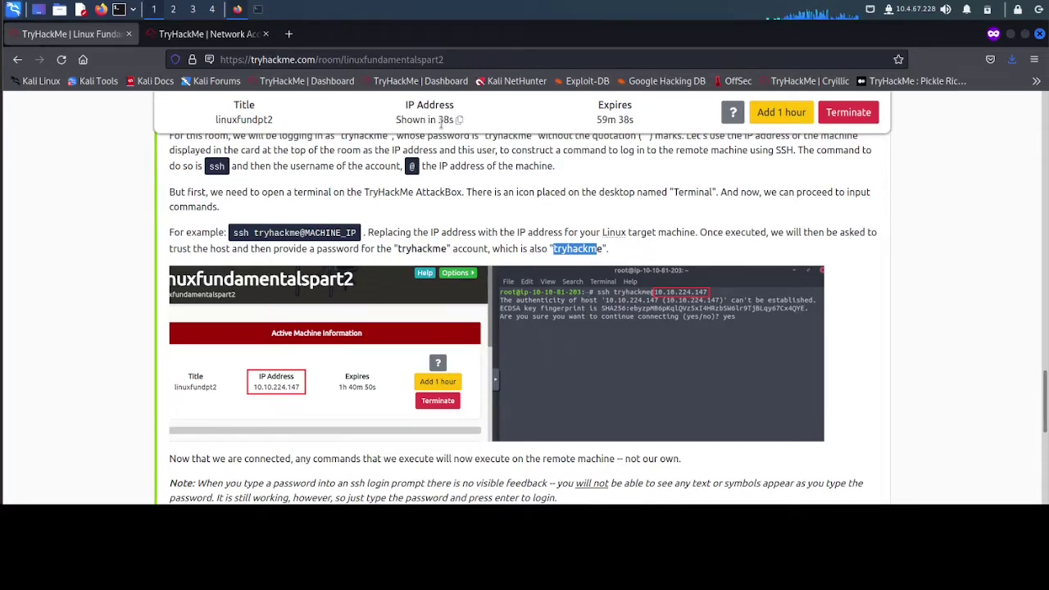
{"action": "scroll", "coordinate": [451, 264], "scroll_direction": "down", "scroll_amount": 5}
{"action": "scroll", "coordinate": [452, 272], "scroll_direction": "down", "scroll_amount": 4}
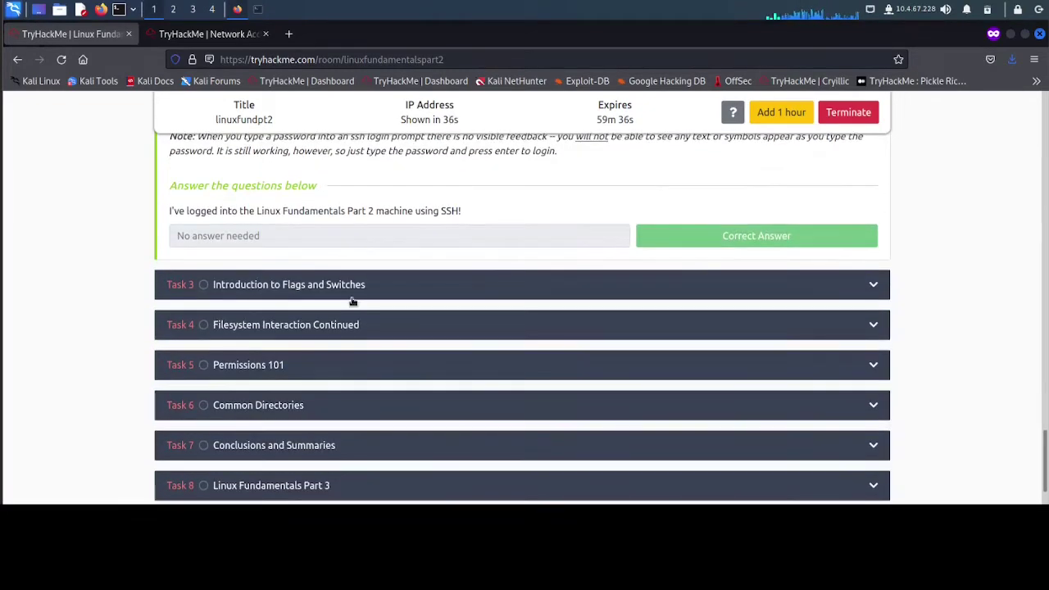
Expand Task 3 Introduction to Flags and Switches and scroll through its content
{"action": "left_click", "coordinate": [353, 287]}
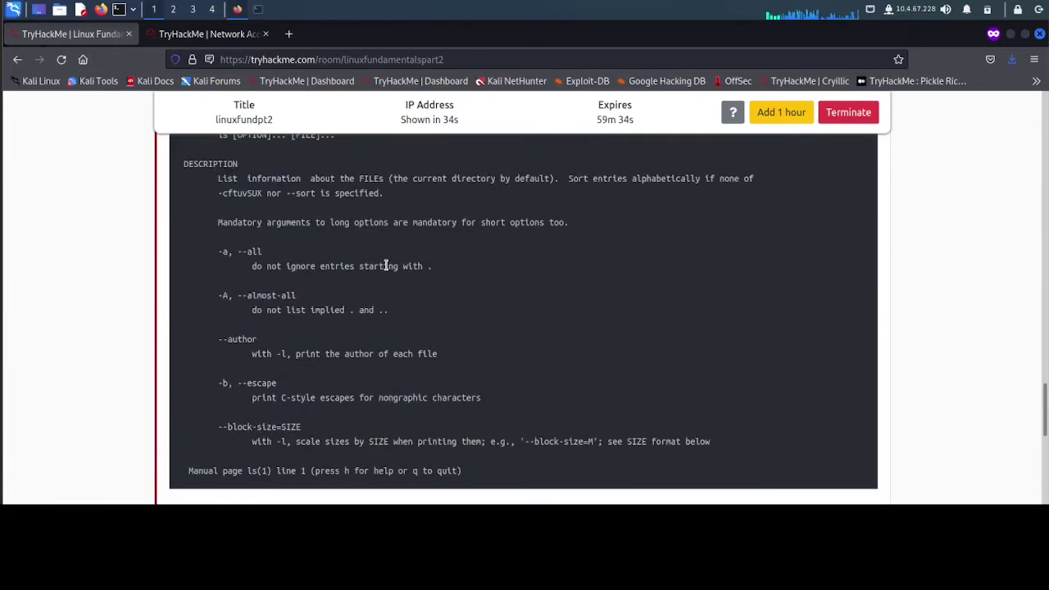
{"action": "scroll", "coordinate": [393, 264], "scroll_direction": "up", "scroll_amount": 5}
{"action": "scroll", "coordinate": [387, 270], "scroll_direction": "up", "scroll_amount": 4}
{"action": "scroll", "coordinate": [427, 283], "scroll_direction": "up", "scroll_amount": 4}
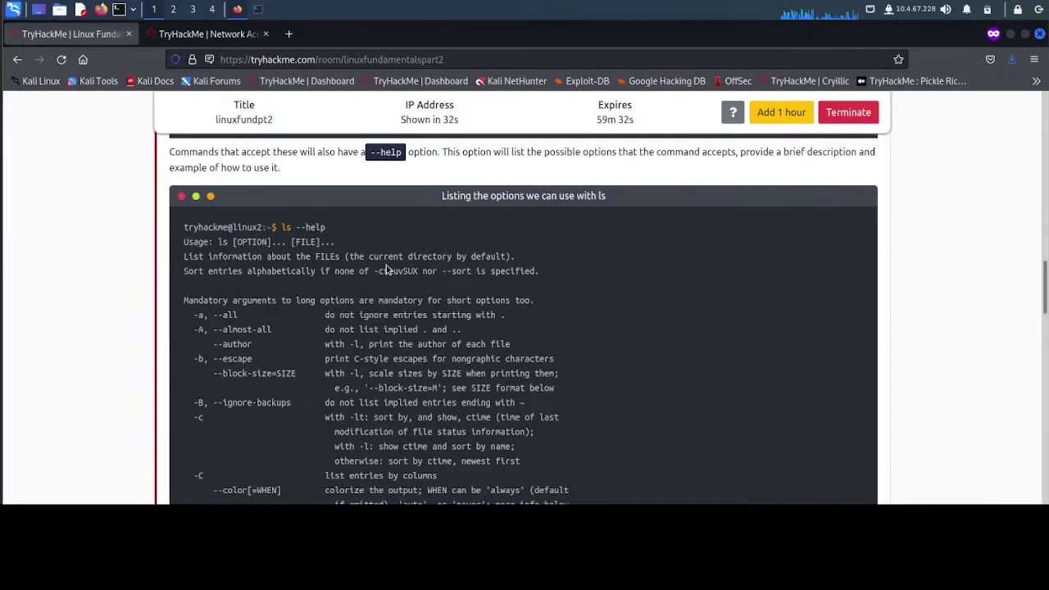
{"action": "scroll", "coordinate": [492, 303], "scroll_direction": "up", "scroll_amount": 5}
{"action": "scroll", "coordinate": [522, 406], "scroll_direction": "up", "scroll_amount": 2}
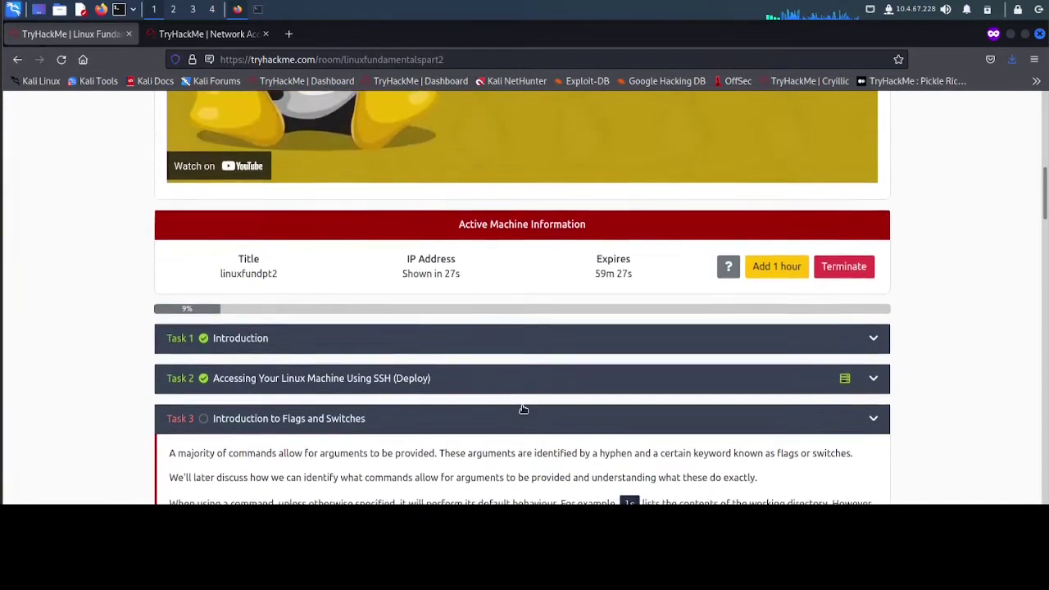
{"action": "scroll", "coordinate": [523, 406], "scroll_direction": "down", "scroll_amount": 5}
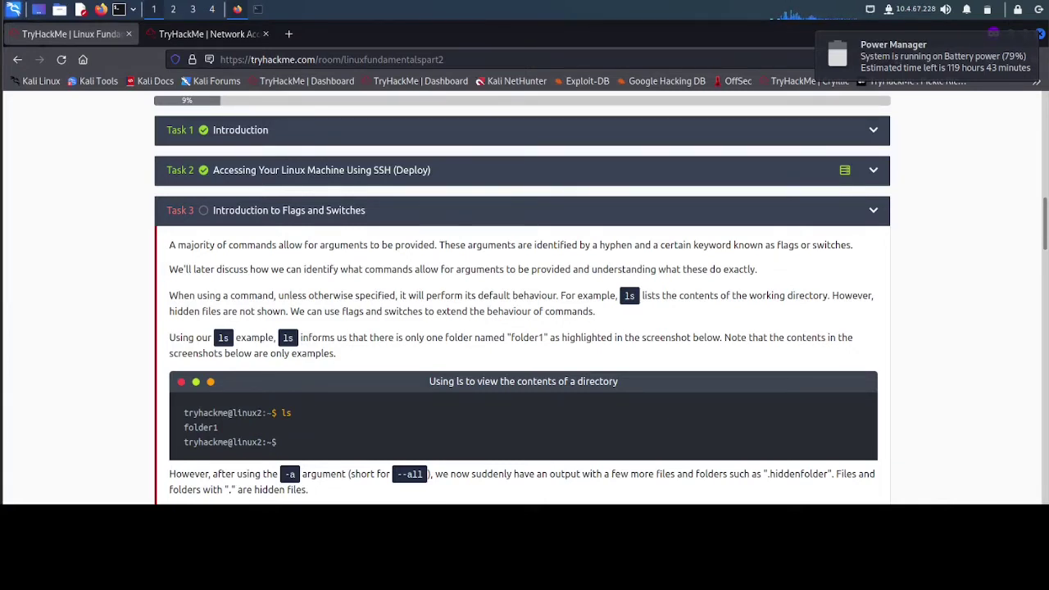
{"action": "scroll", "coordinate": [439, 323], "scroll_direction": "up", "scroll_amount": 2}
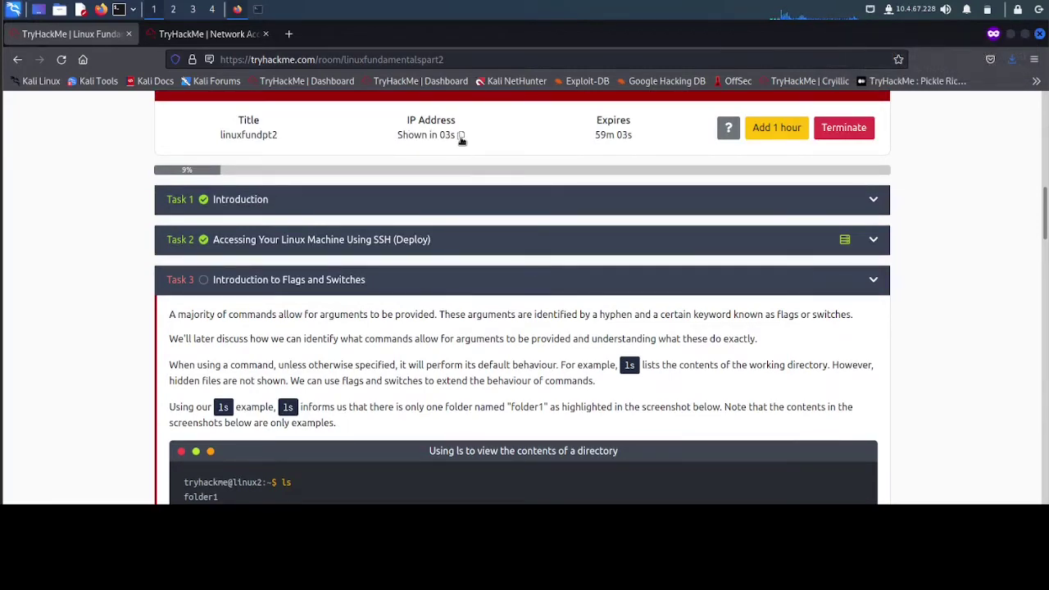
Expand Task 2 to get the machine IP, then open a root shell with sudo su
{"action": "left_click", "coordinate": [404, 281]}
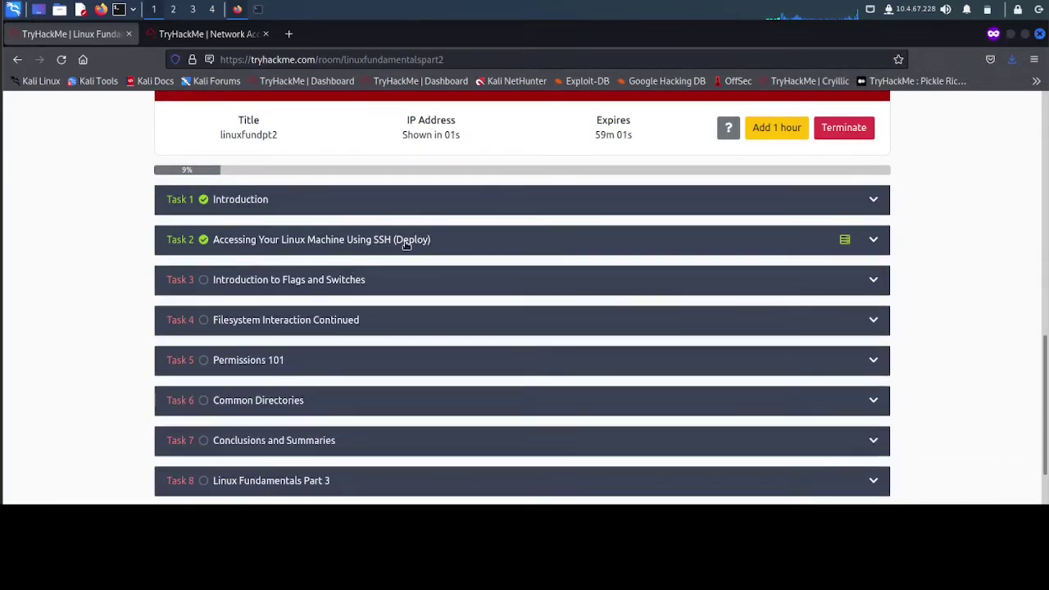
{"action": "left_click", "coordinate": [403, 241]}
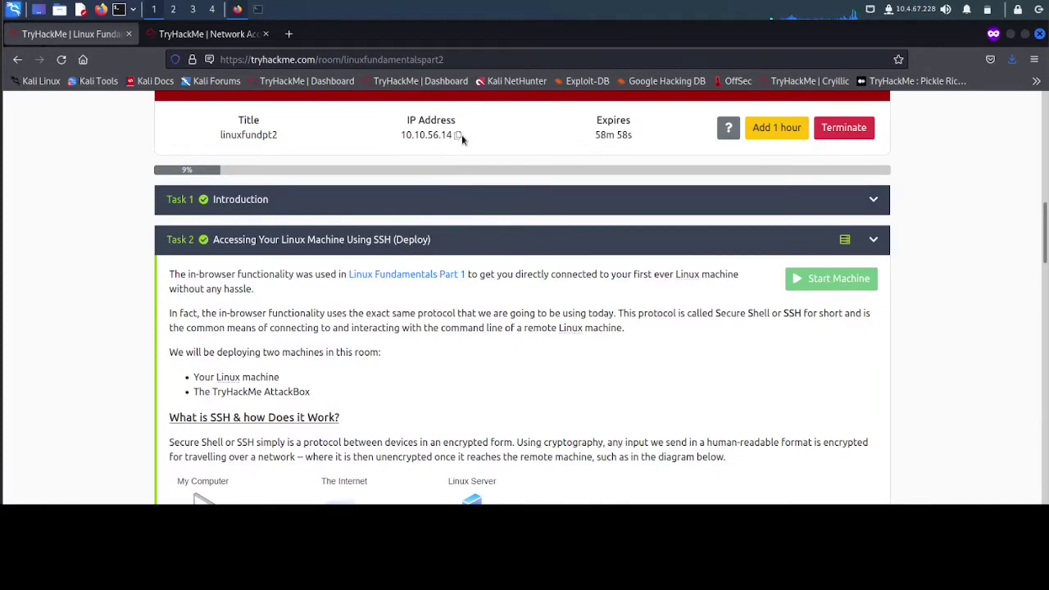
{"action": "left_click", "coordinate": [258, 9]}
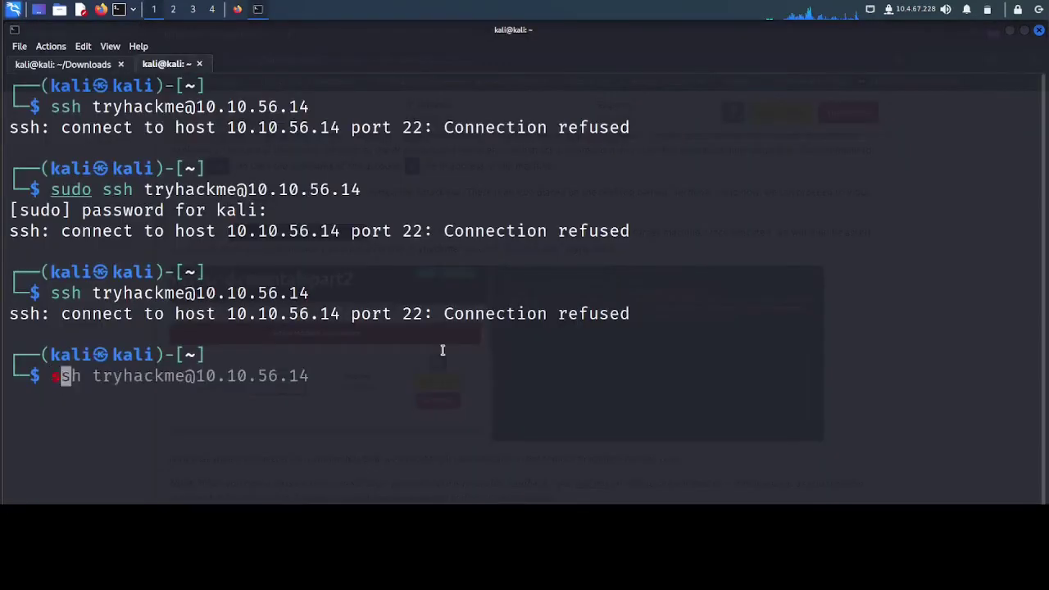
{"action": "type", "text": "sudo su"}
{"action": "key", "text": "Return"}
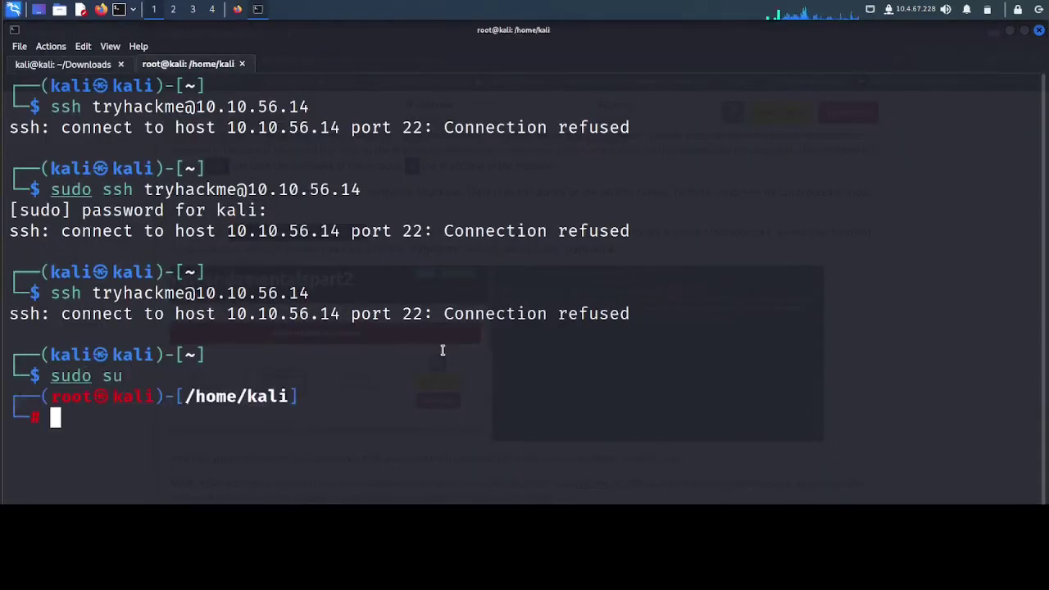
SSH as tryhackme to the pasted machine IP, accepting the fingerprint and entering the password
{"action": "type", "text": "ss"}
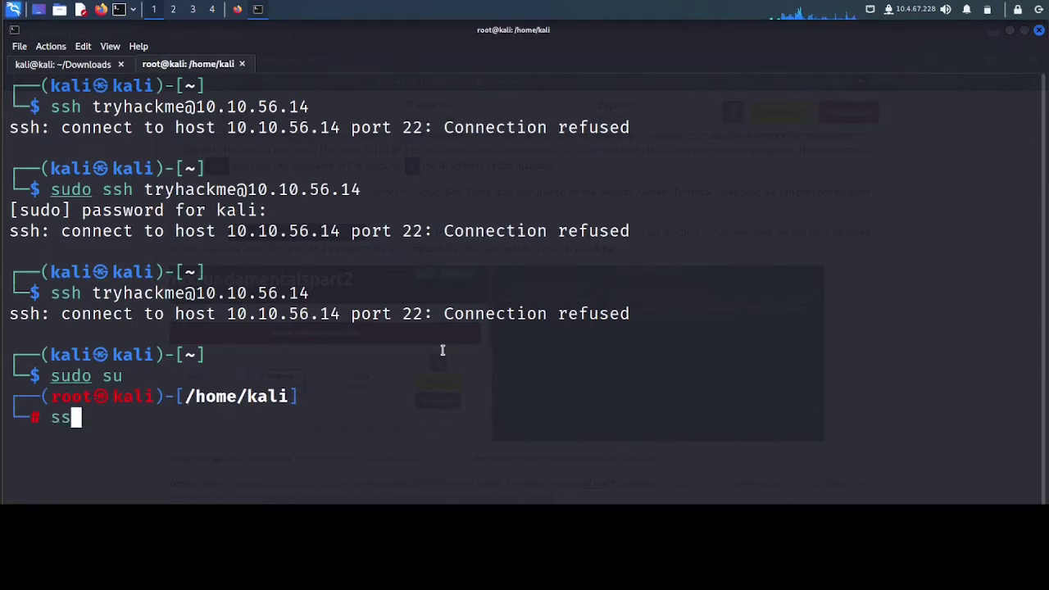
{"action": "type", "text": "h try"}
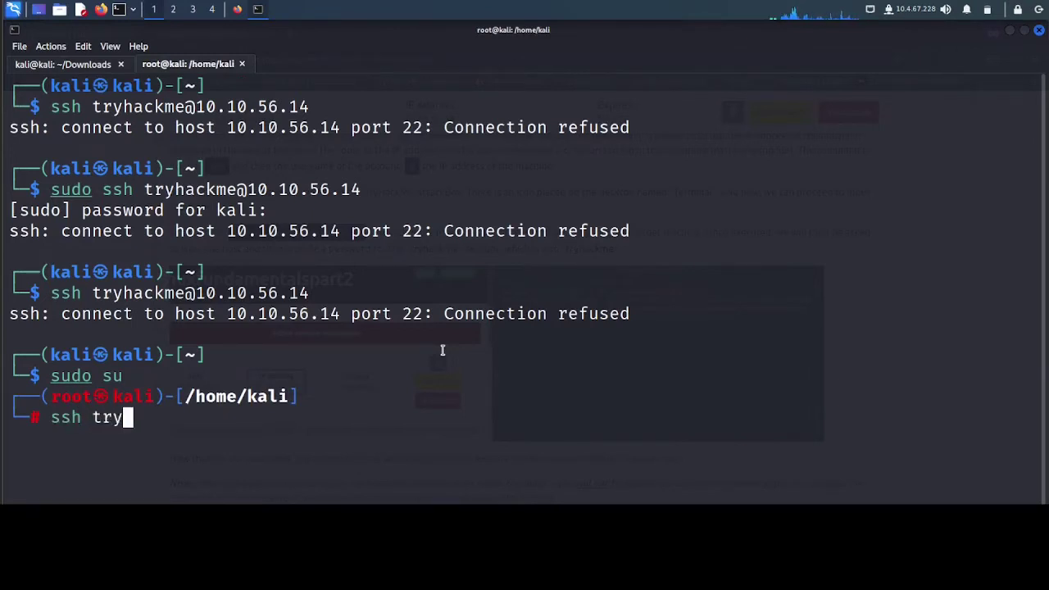
{"action": "type", "text": "hac"}
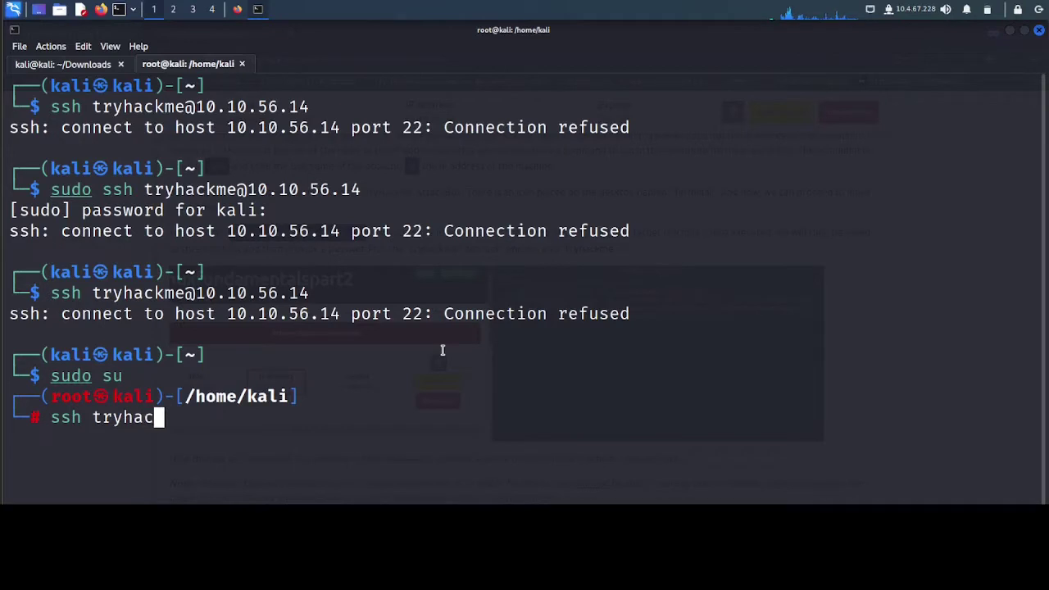
{"action": "type", "text": "kme"}
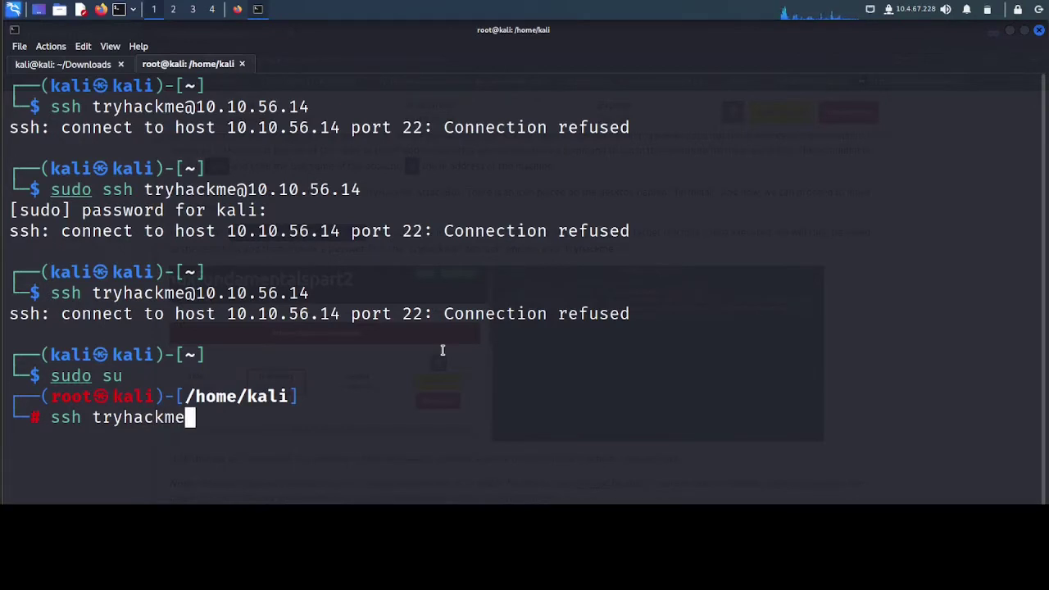
{"action": "type", "text": "@"}
{"action": "type", "text": "10.10.56.14"}
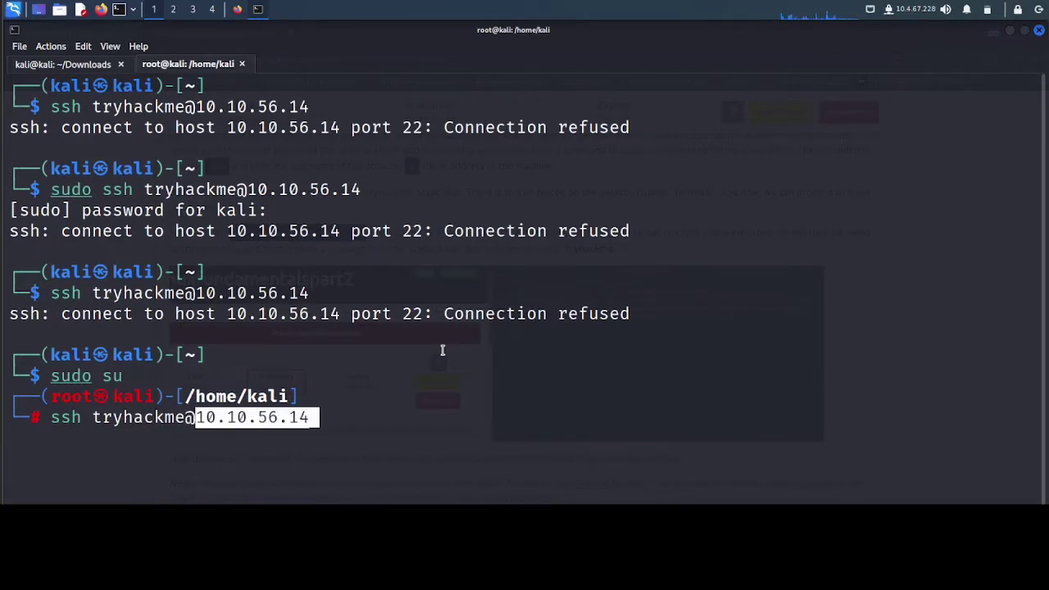
{"action": "key", "text": "Return"}
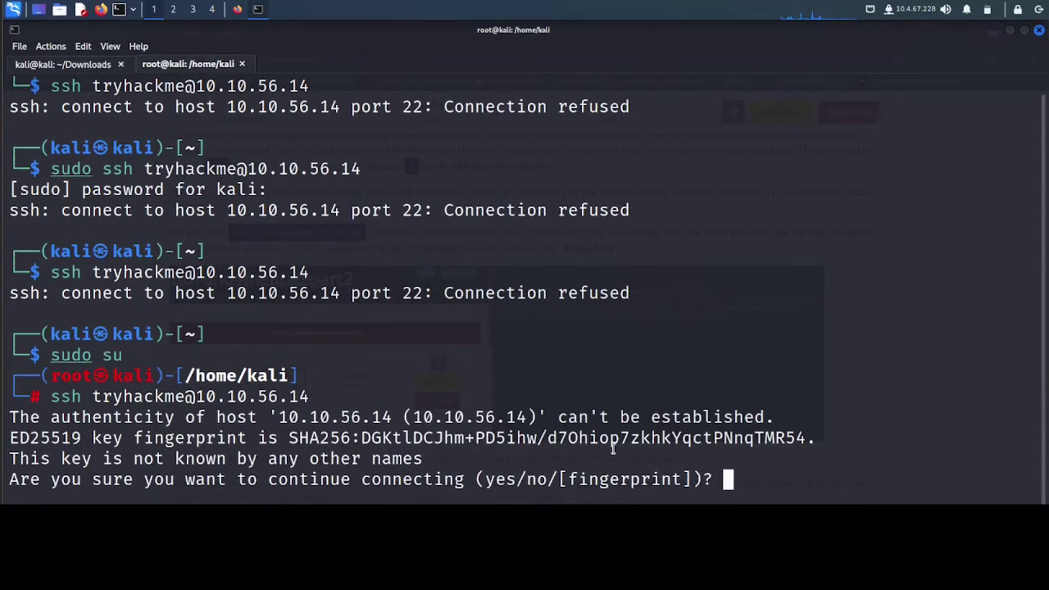
{"action": "type", "text": "yes"}
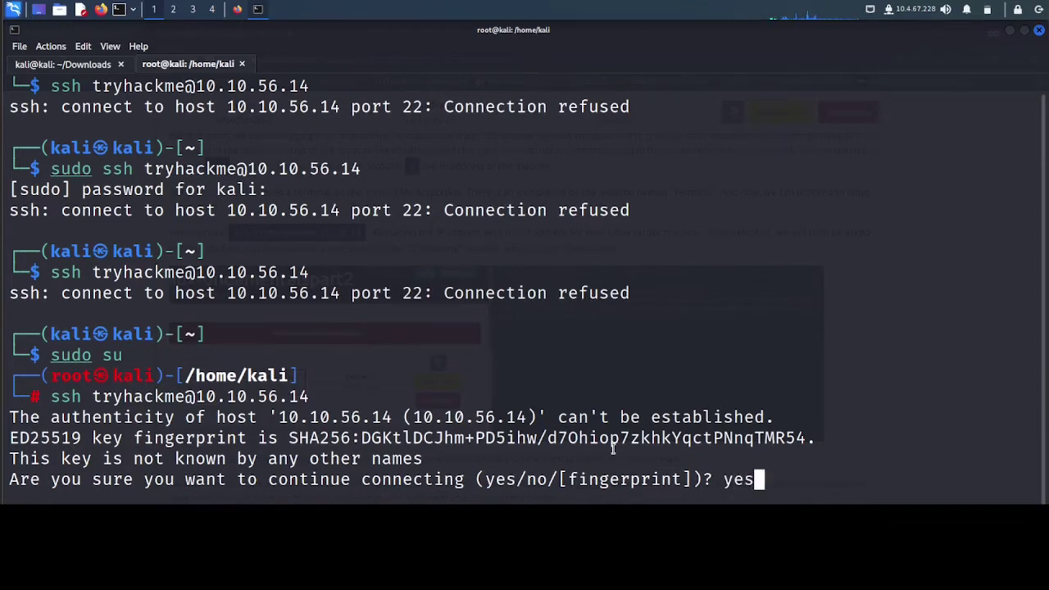
{"action": "key", "text": "Return"}
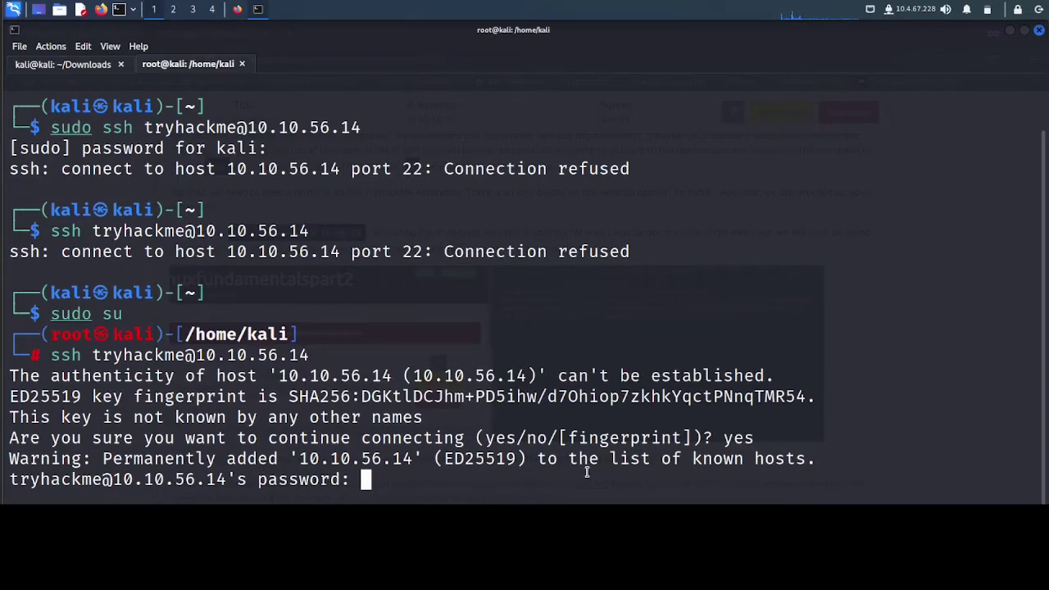
{"action": "key", "text": "Return"}
Shrink the terminal text to view the Ubuntu banner and get a fresh prompt
{"action": "scroll", "coordinate": [375, 445], "scroll_direction": "up", "scroll_amount": 2}
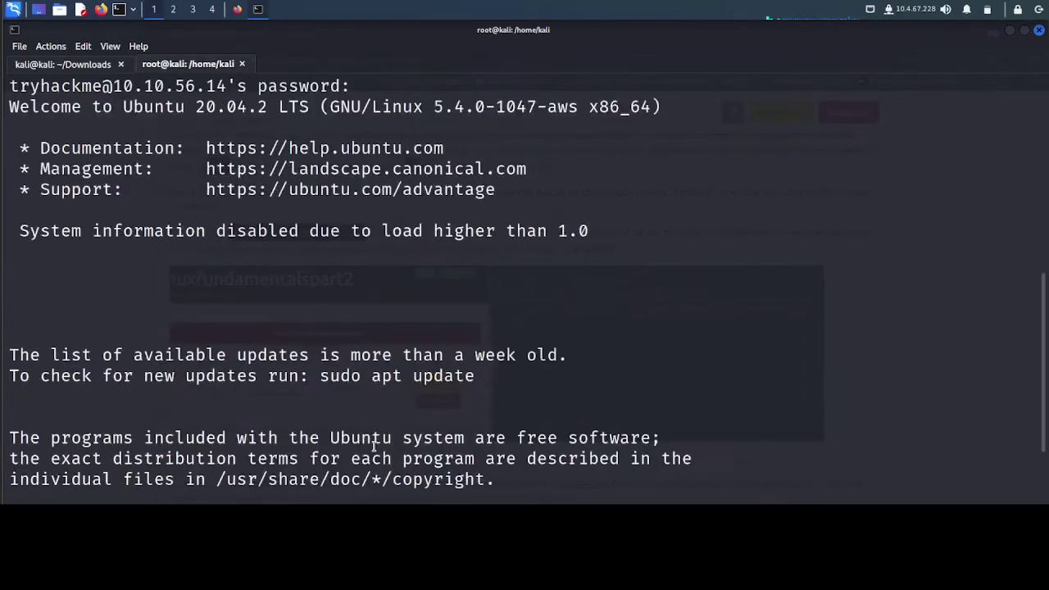
{"action": "scroll", "coordinate": [375, 445], "scroll_direction": "up", "scroll_amount": 2}
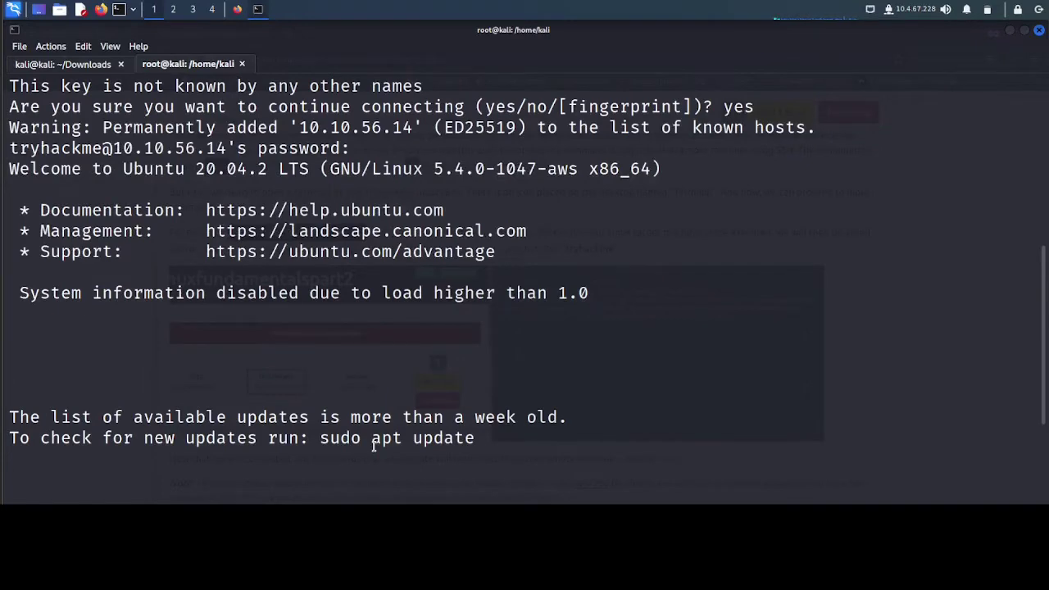
{"action": "key", "text": "ctrl+minus"}
{"action": "key", "text": "ctrl+minus"}
{"action": "key", "text": "ctrl+minus"}
{"action": "key", "text": "ctrl+minus"}
{"action": "key", "text": "ctrl+minus"}
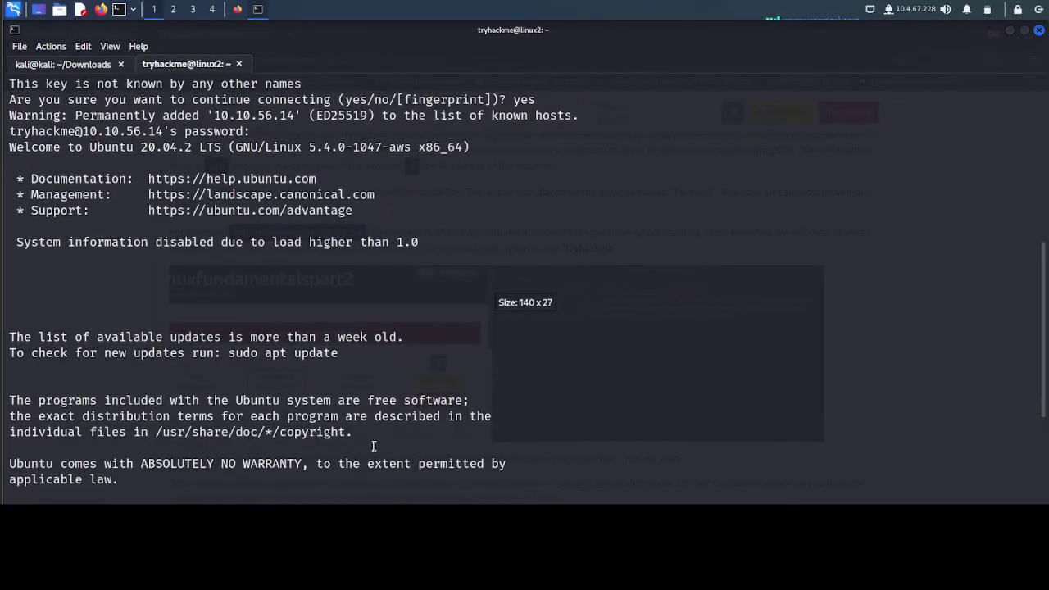
{"action": "key", "text": "Return"}
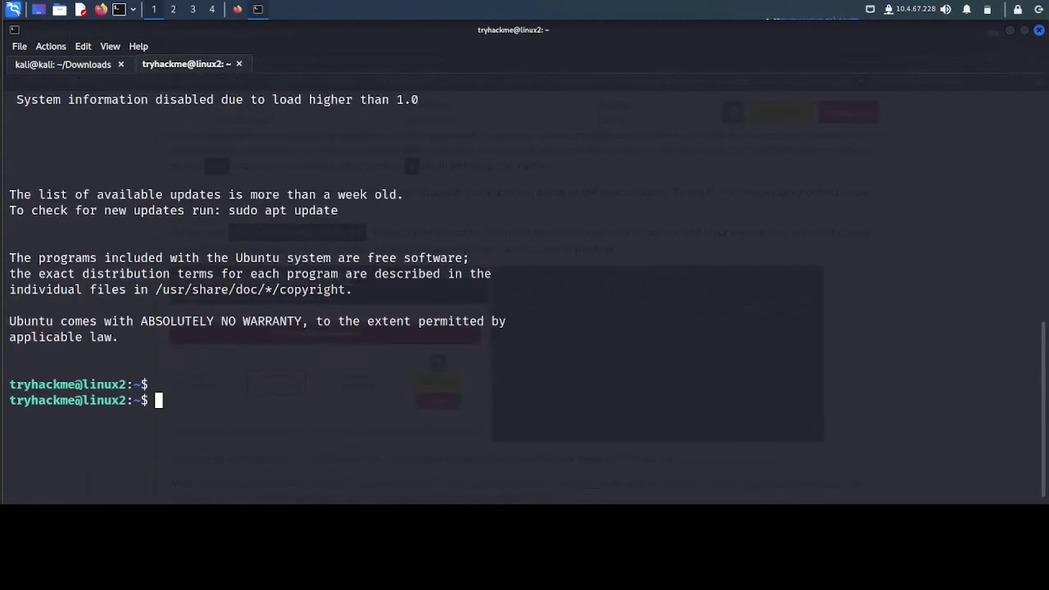
Run clear in the SSH session, then switch back to the TryHackMe lesson page
{"action": "scroll", "coordinate": [203, 382], "scroll_direction": "up", "scroll_amount": 3}
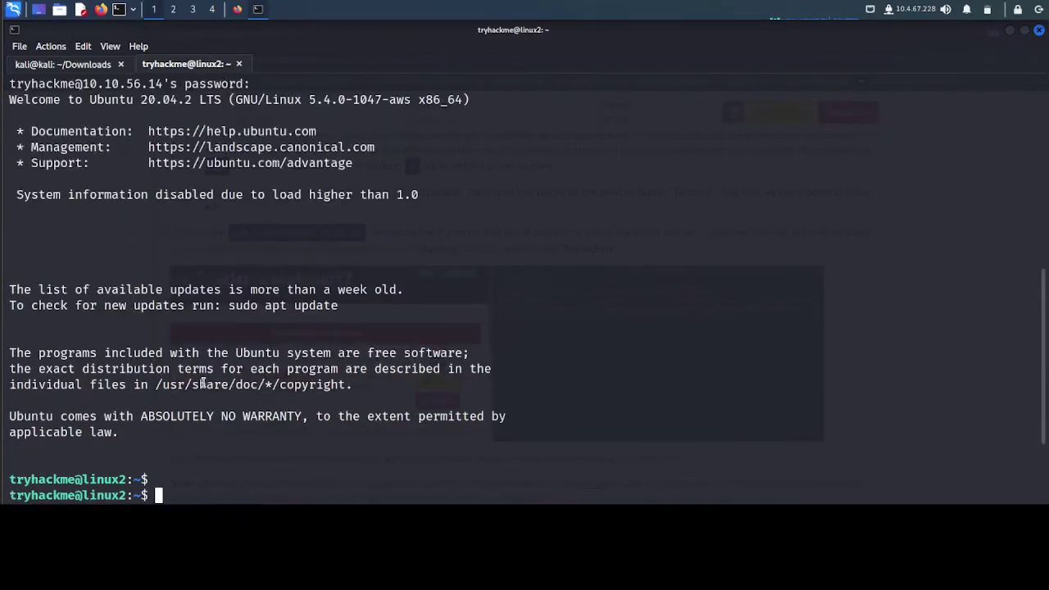
{"action": "scroll", "coordinate": [203, 383], "scroll_direction": "up", "scroll_amount": 1}
{"action": "scroll", "coordinate": [203, 383], "scroll_direction": "up", "scroll_amount": 2}
{"action": "scroll", "coordinate": [204, 383], "scroll_direction": "down", "scroll_amount": 4}
{"action": "scroll", "coordinate": [204, 383], "scroll_direction": "down", "scroll_amount": 2}
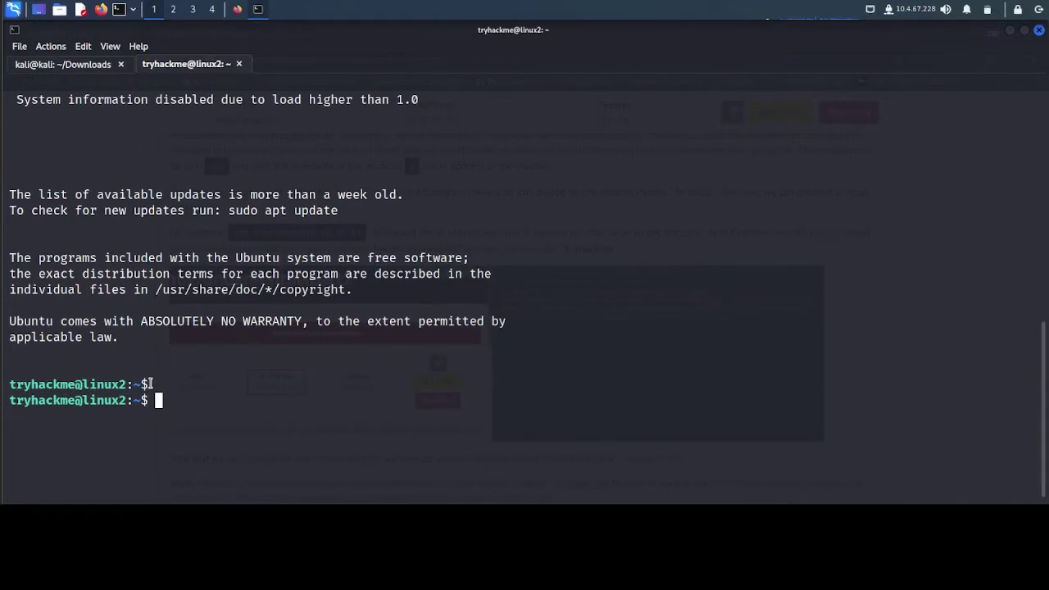
{"action": "type", "text": "cl"}
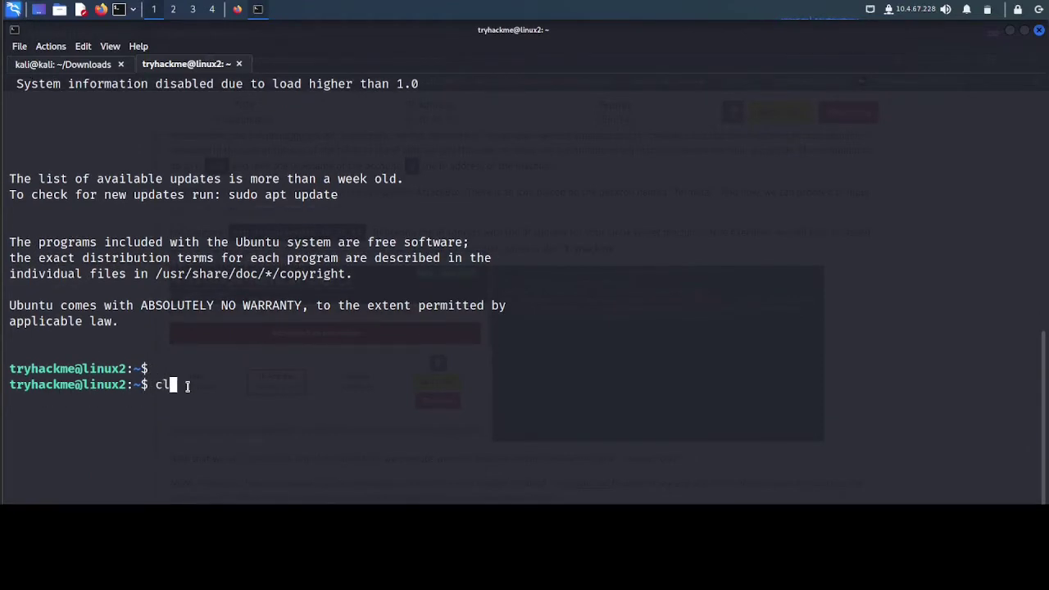
{"action": "type", "text": "ear"}
{"action": "key", "text": "Return"}
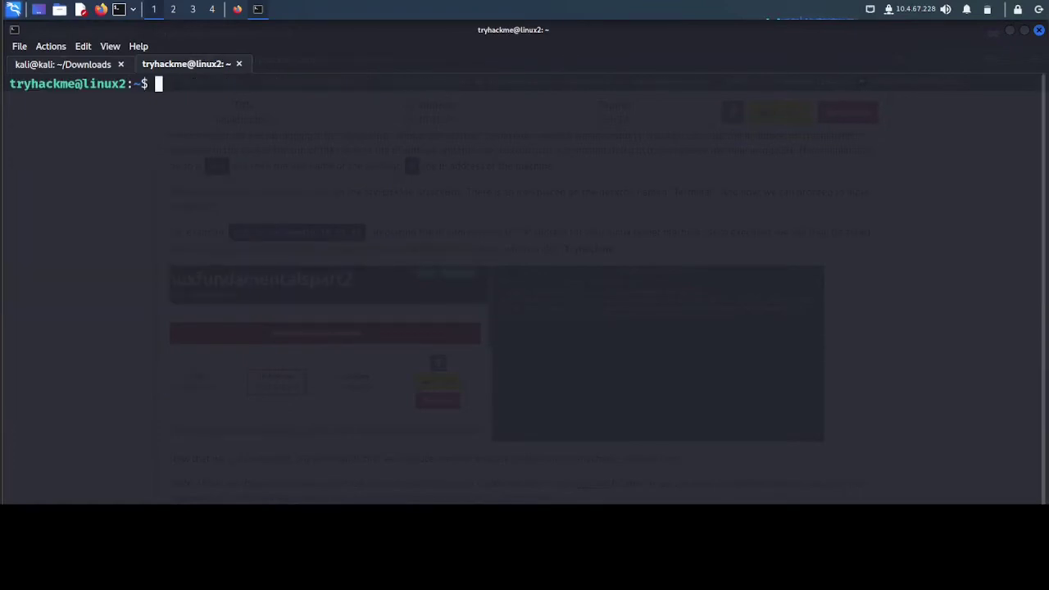
{"action": "key", "text": "alt+Tab"}
Expand the Introduction to Flags and Switches task and scroll to its ls examples
{"action": "scroll", "coordinate": [394, 335], "scroll_direction": "down", "scroll_amount": 3}
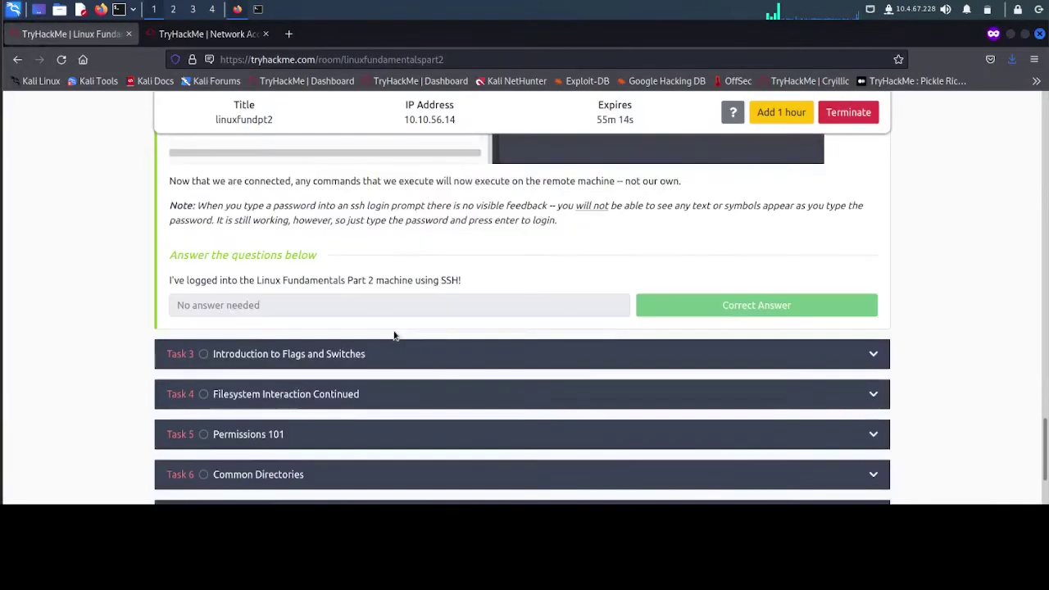
{"action": "left_click", "coordinate": [426, 354]}
{"action": "scroll", "coordinate": [451, 351], "scroll_direction": "down", "scroll_amount": 5}
{"action": "scroll", "coordinate": [450, 351], "scroll_direction": "up", "scroll_amount": 5}
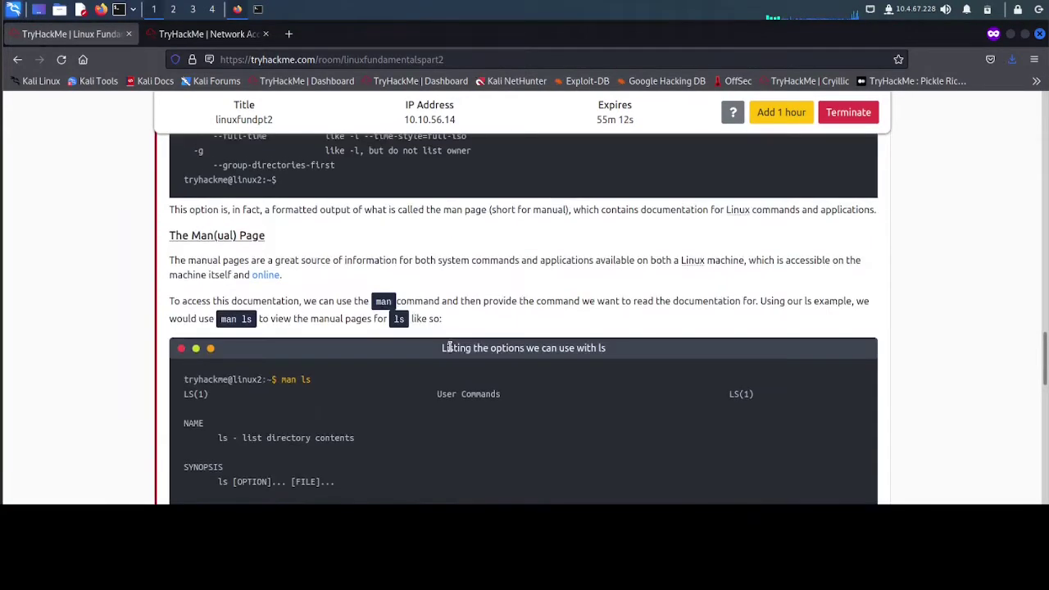
{"action": "scroll", "coordinate": [450, 349], "scroll_direction": "up", "scroll_amount": 3}
{"action": "scroll", "coordinate": [450, 345], "scroll_direction": "up", "scroll_amount": 1}
{"action": "scroll", "coordinate": [449, 345], "scroll_direction": "up", "scroll_amount": 5}
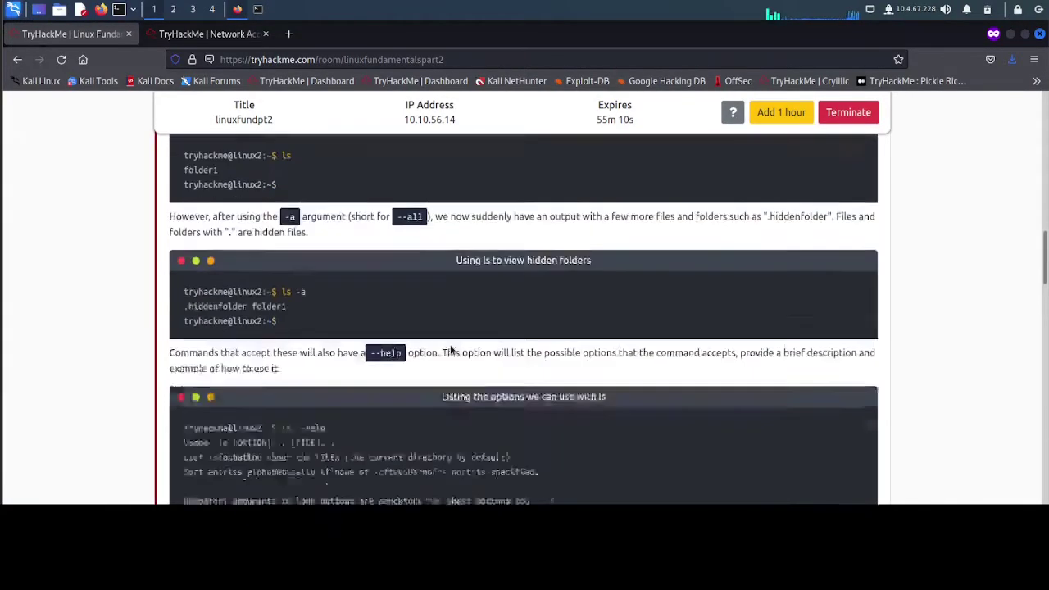
{"action": "scroll", "coordinate": [450, 345], "scroll_direction": "up", "scroll_amount": 1}
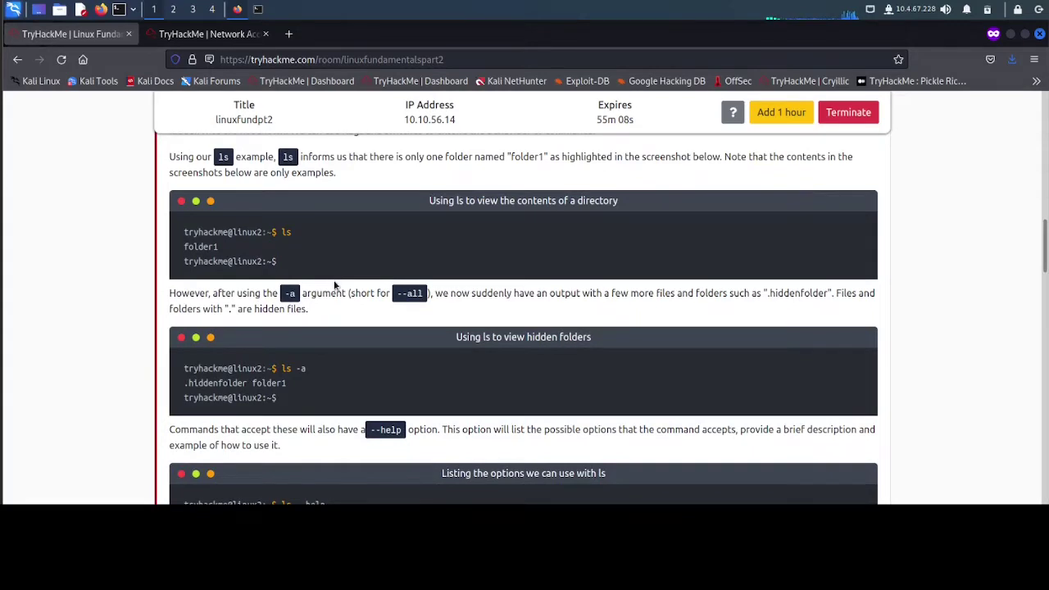
Run ls in the remote home folder and compare with the lesson
{"action": "key", "text": "alt+Tab"}
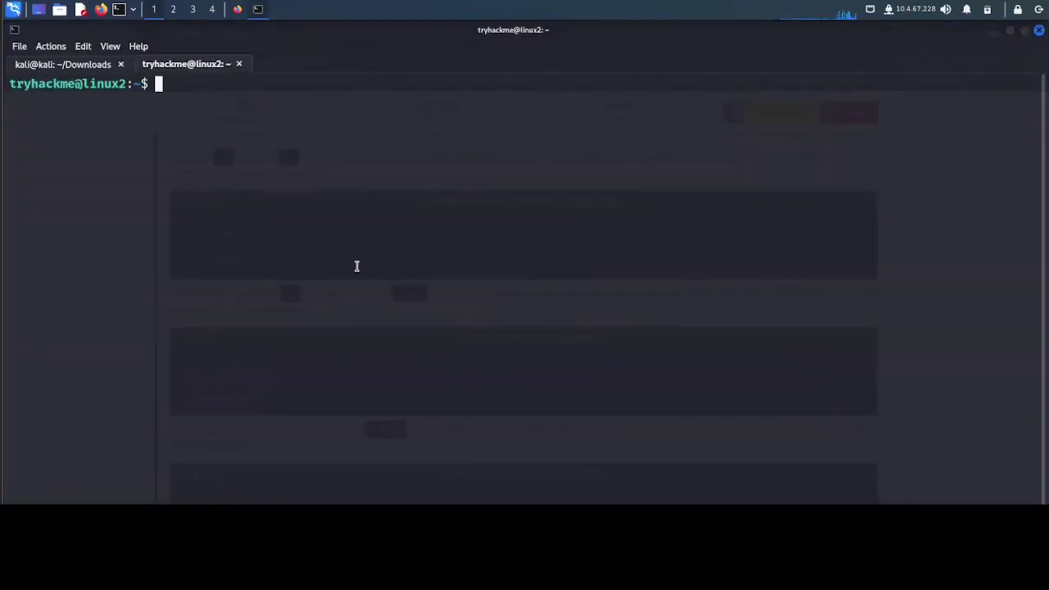
{"action": "type", "text": "ls"}
{"action": "key", "text": "Return"}
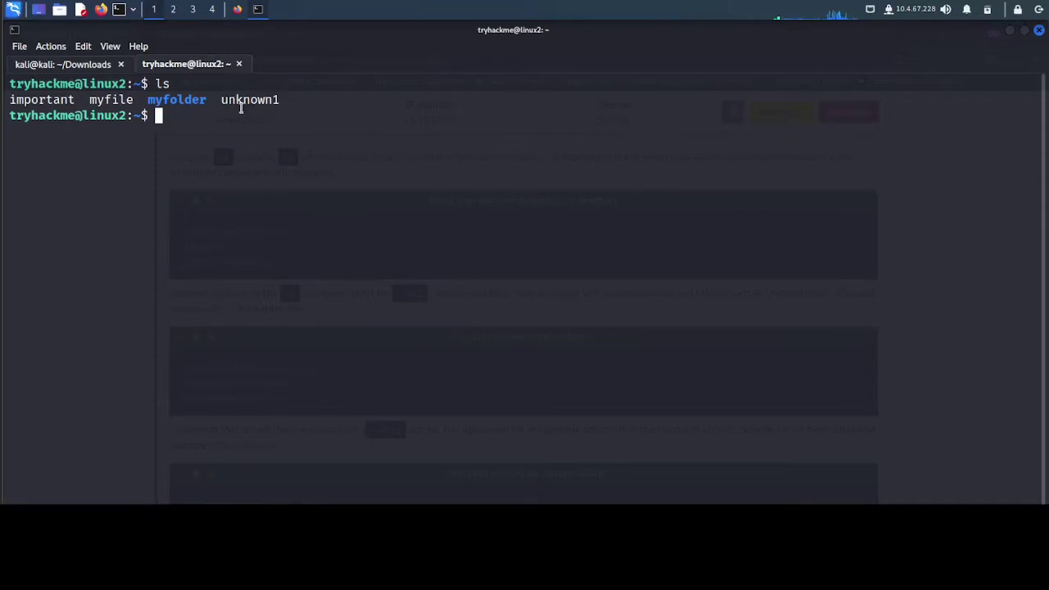
{"action": "key", "text": "alt+Tab"}
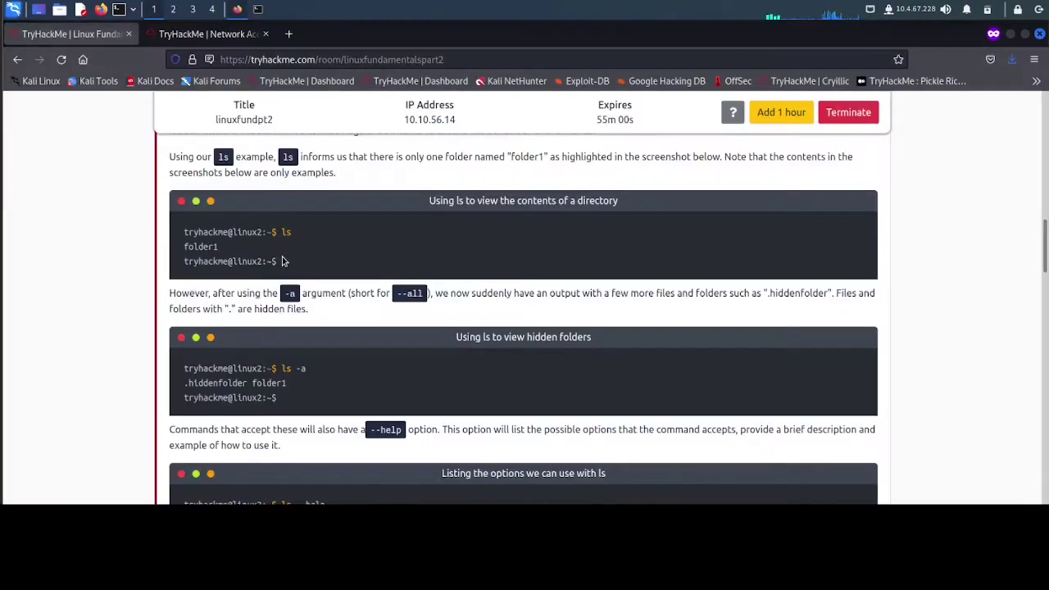
{"action": "scroll", "coordinate": [257, 242], "scroll_direction": "down", "scroll_amount": 3}
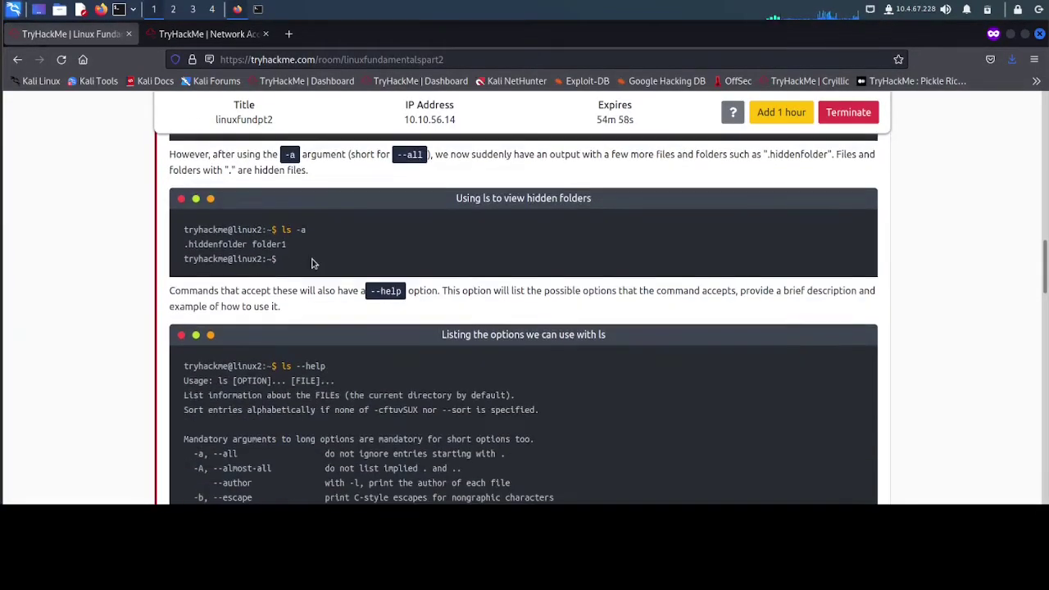
Run ls -a to reveal hidden files like .bashrc, then return to the lesson
{"action": "key", "text": "alt+Tab"}
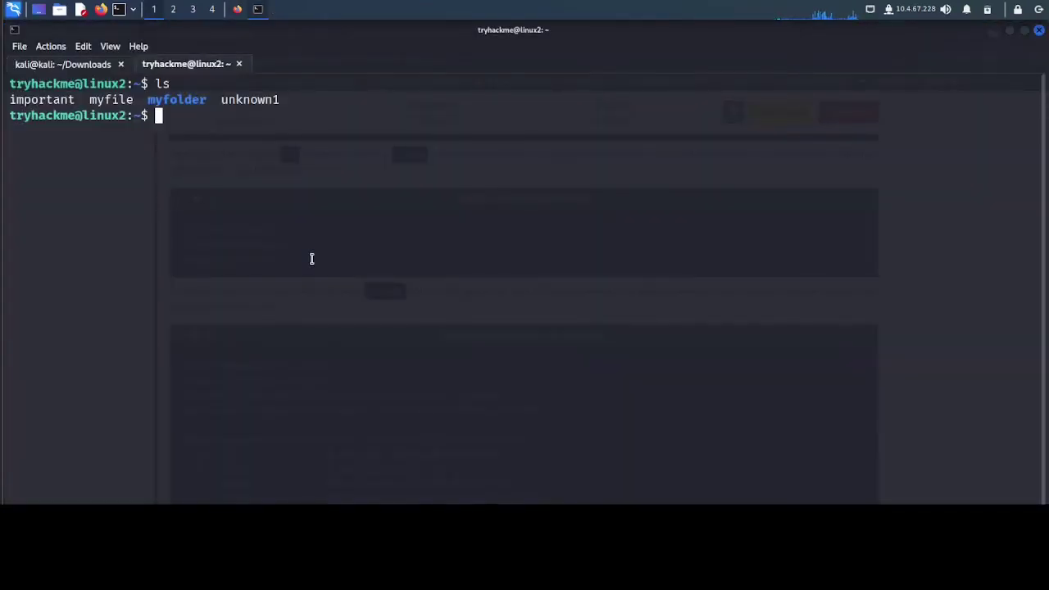
{"action": "type", "text": "ls -a"}
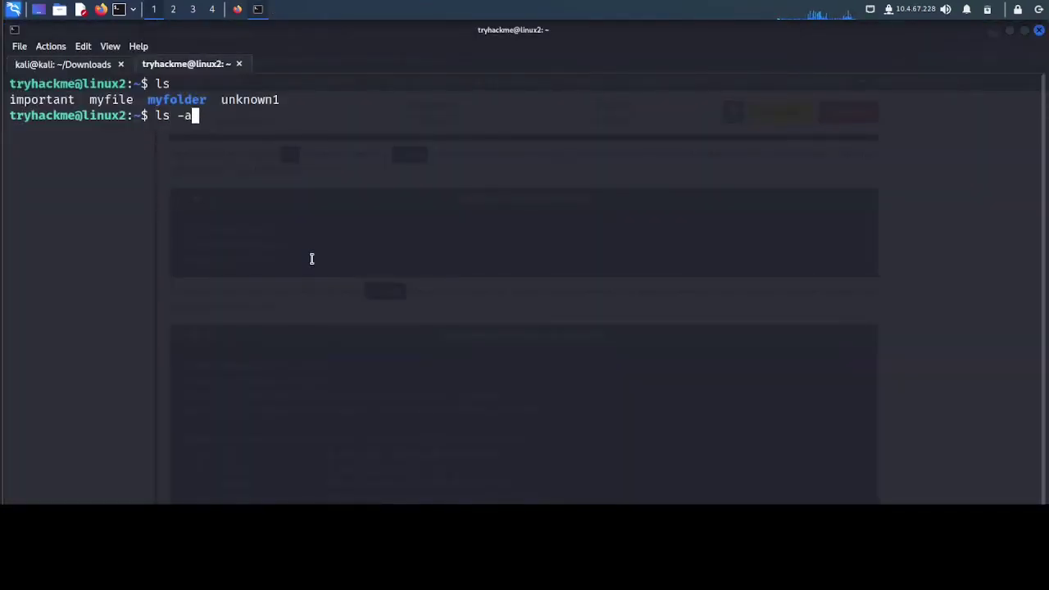
{"action": "key", "text": "Return"}
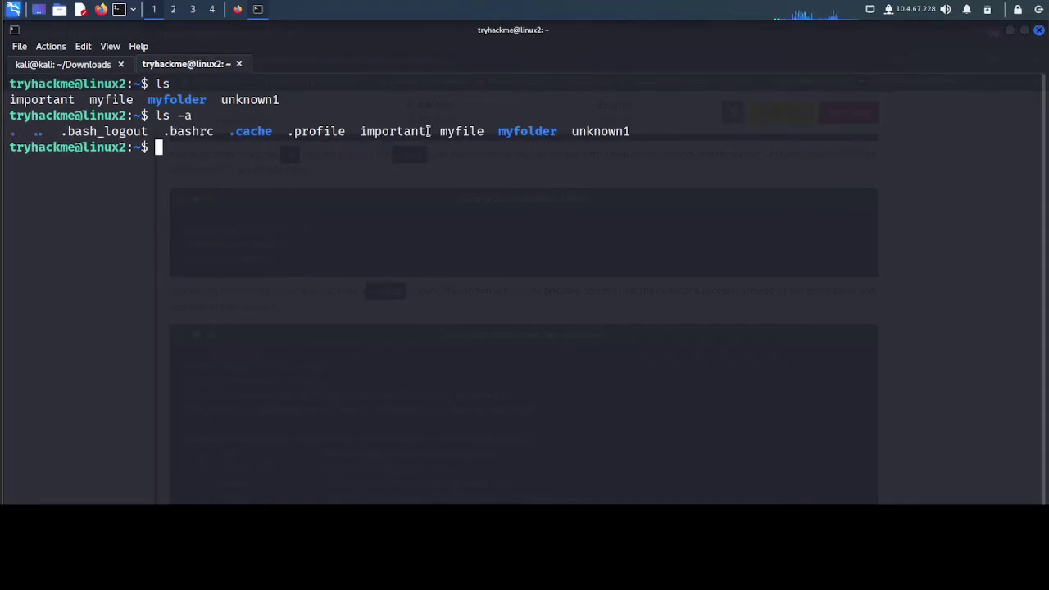
{"action": "key", "text": "alt+Tab"}
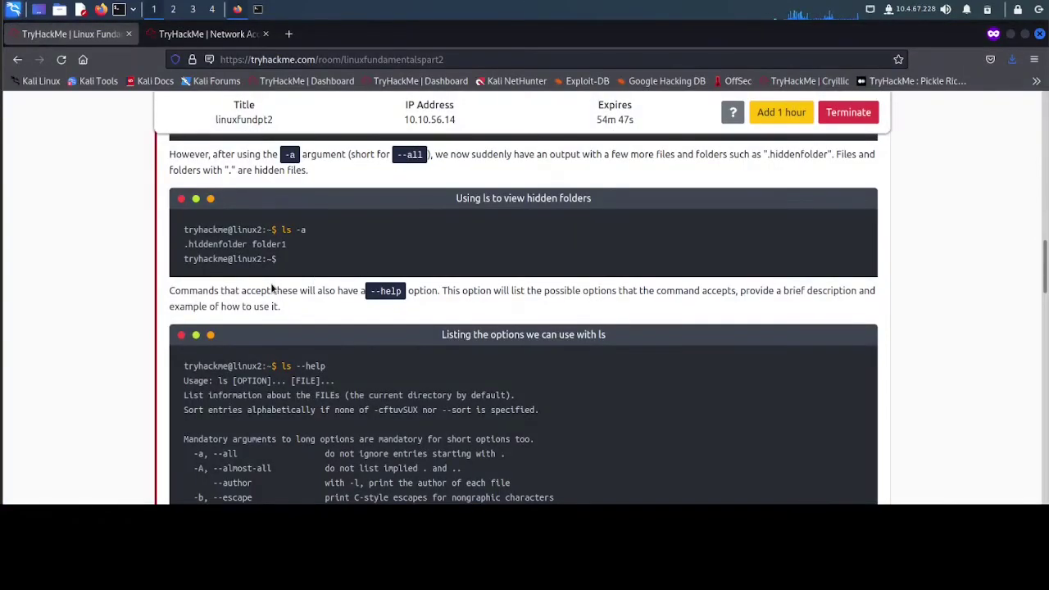
{"action": "scroll", "coordinate": [281, 294], "scroll_direction": "down", "scroll_amount": 2}
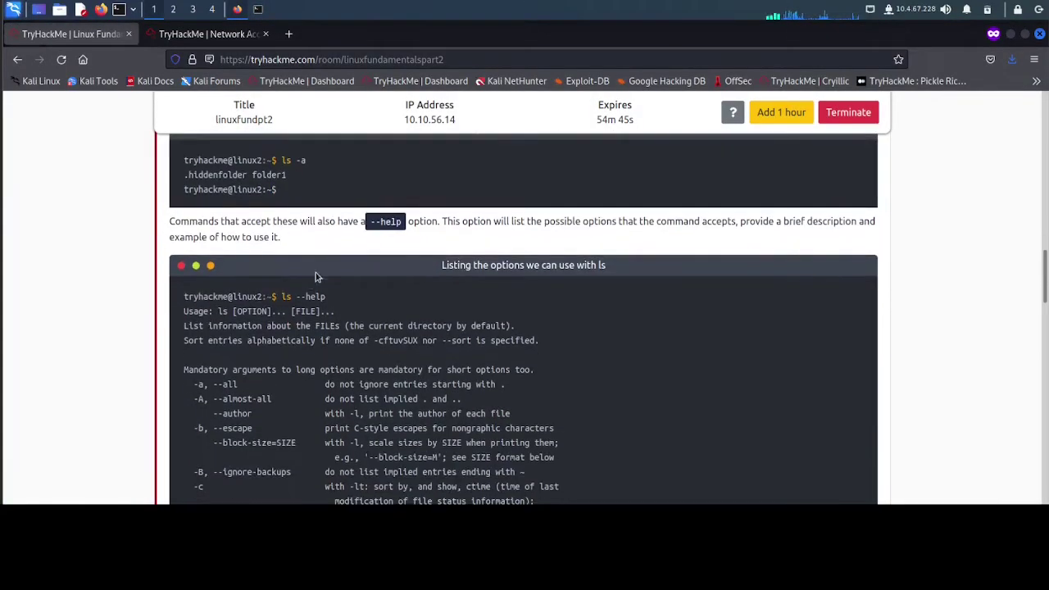
Print the ls --help listing in the SSH terminal, then clear the screen
{"action": "scroll", "coordinate": [324, 263], "scroll_direction": "down", "scroll_amount": 2}
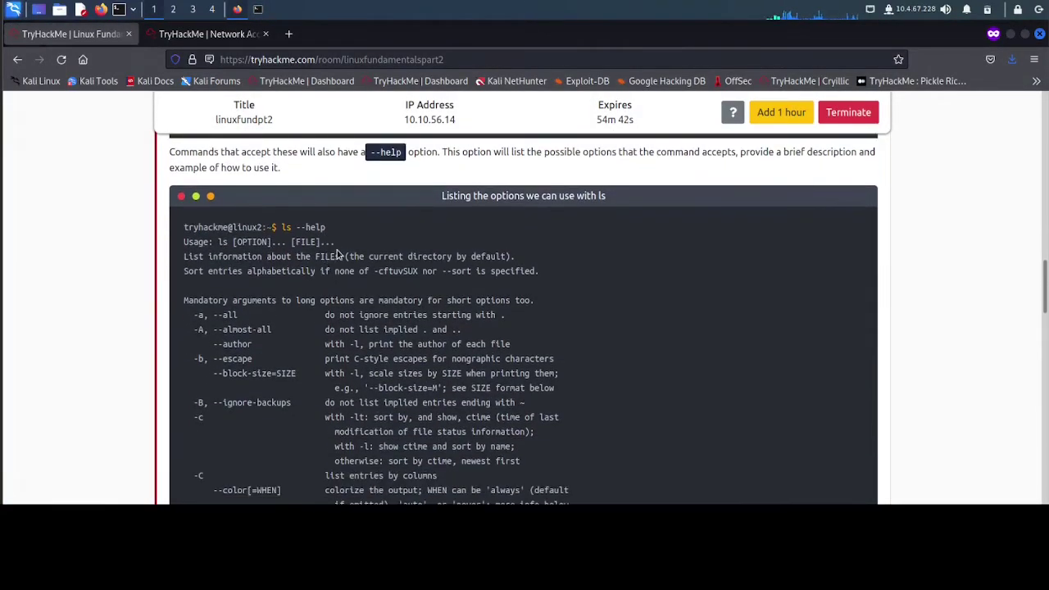
{"action": "key", "text": "alt+Tab"}
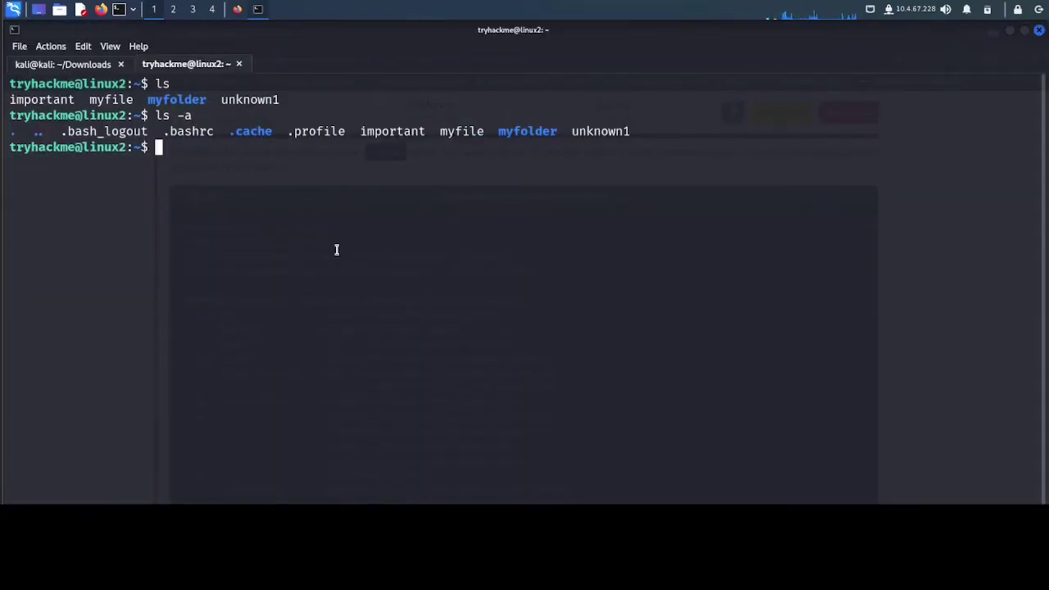
{"action": "type", "text": "ls --"}
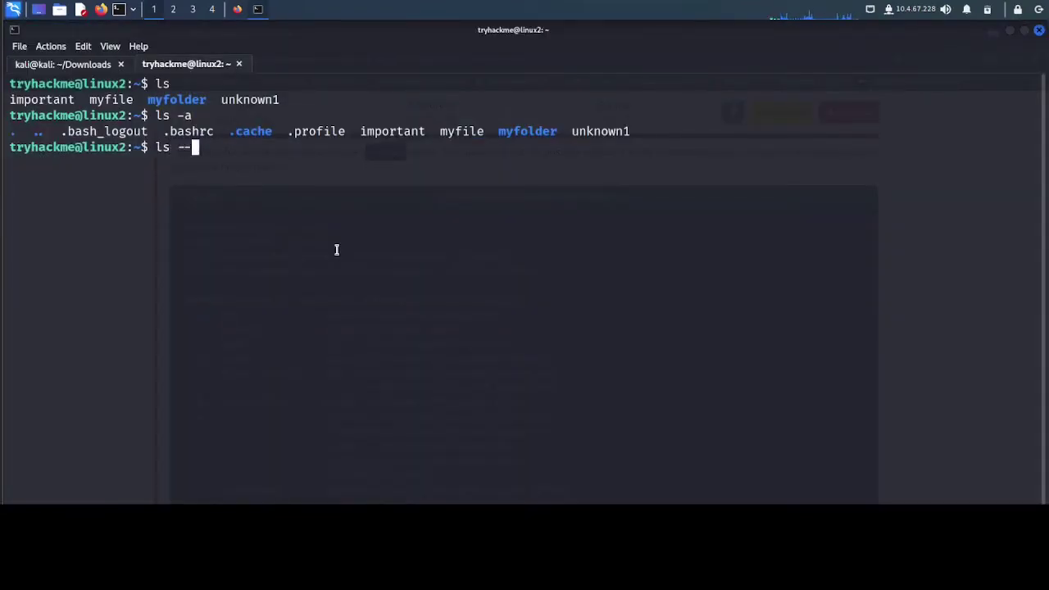
{"action": "type", "text": "help"}
{"action": "key", "text": "Return"}
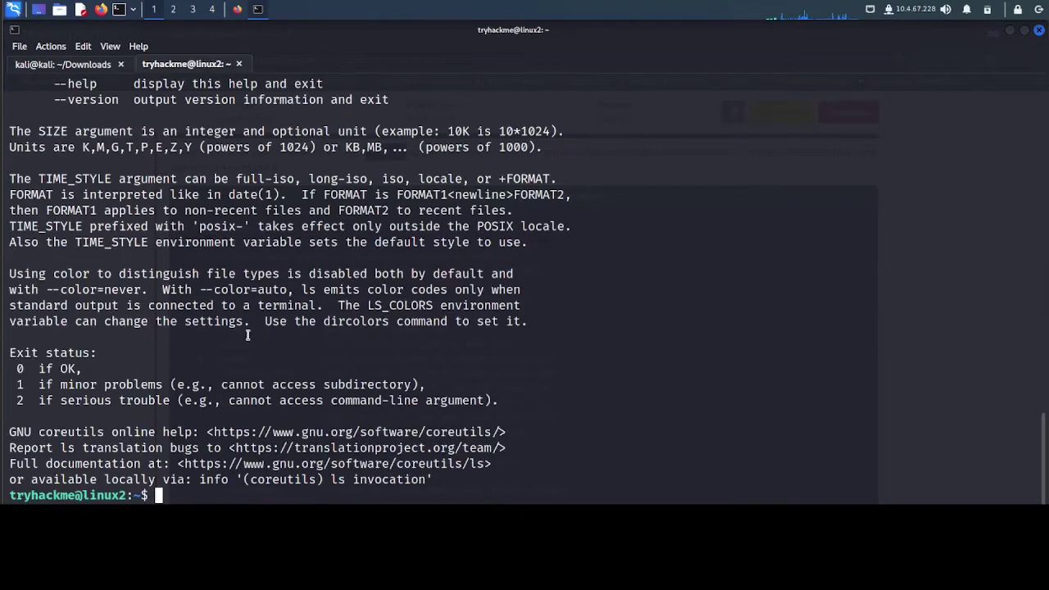
{"action": "type", "text": "clear"}
{"action": "key", "text": "Return"}
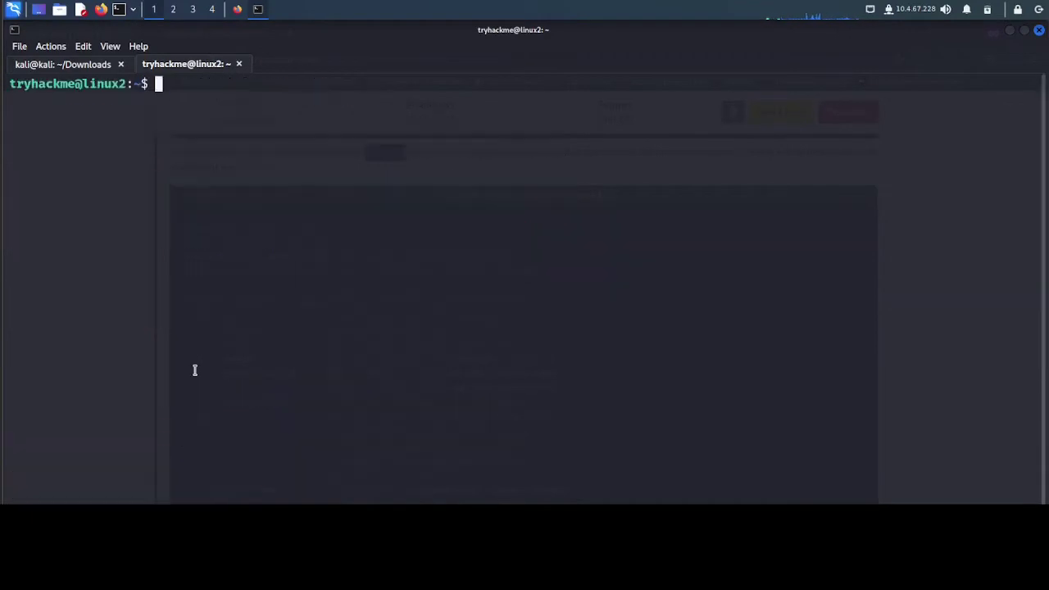
Scroll the lesson page down to The Man(ual) Page section
{"action": "key", "text": "alt+Tab"}
{"action": "scroll", "coordinate": [238, 341], "scroll_direction": "down", "scroll_amount": 3}
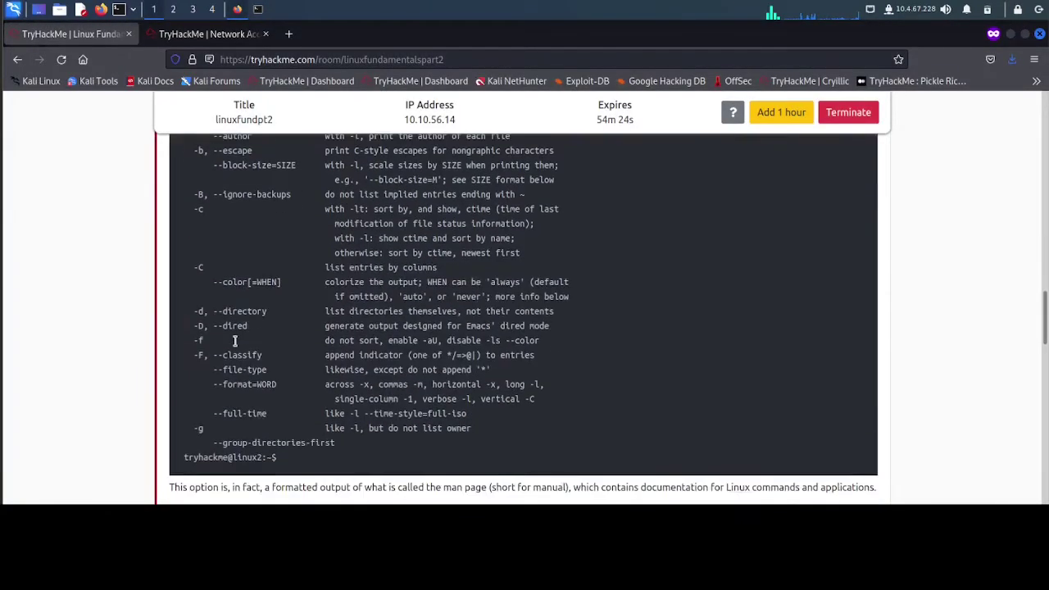
{"action": "scroll", "coordinate": [238, 338], "scroll_direction": "down", "scroll_amount": 3}
{"action": "scroll", "coordinate": [238, 339], "scroll_direction": "down", "scroll_amount": 3}
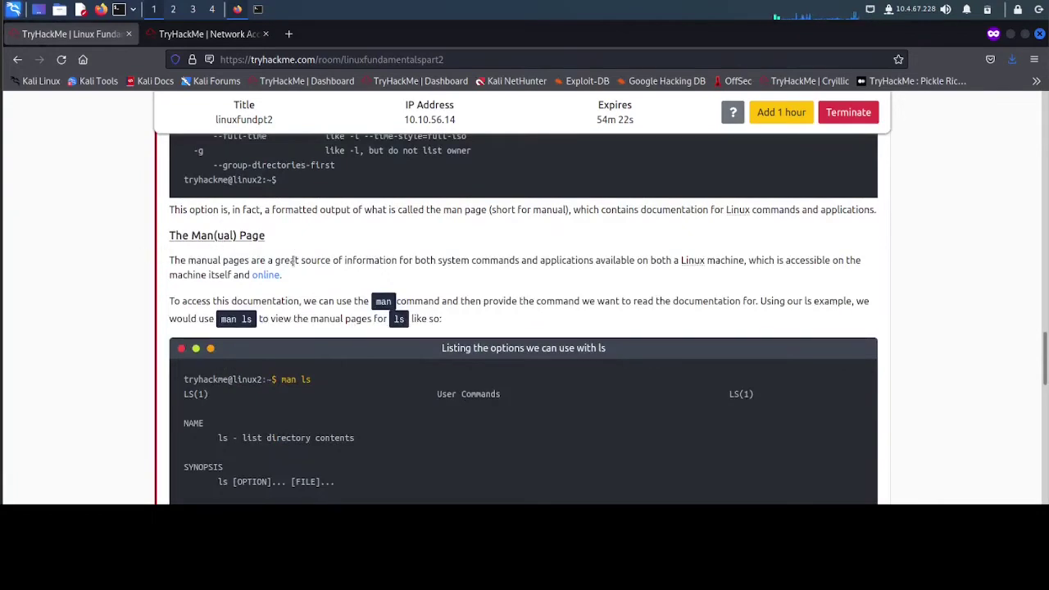
Open the ls manual page with man ls in the SSH terminal
{"action": "scroll", "coordinate": [319, 296], "scroll_direction": "down", "scroll_amount": 1}
{"action": "key", "text": "alt+Tab"}
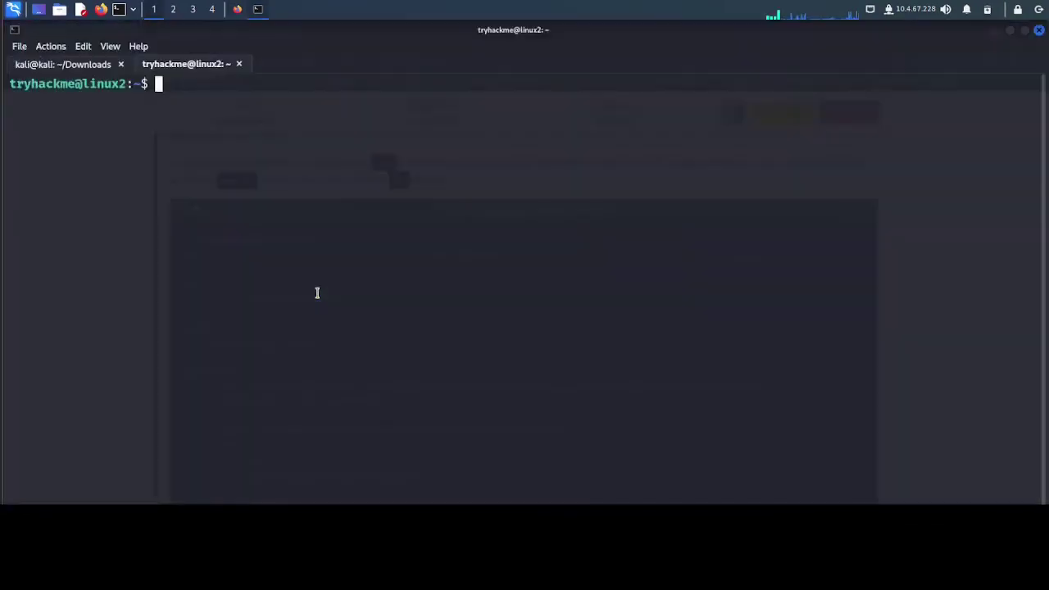
{"action": "type", "text": "man"}
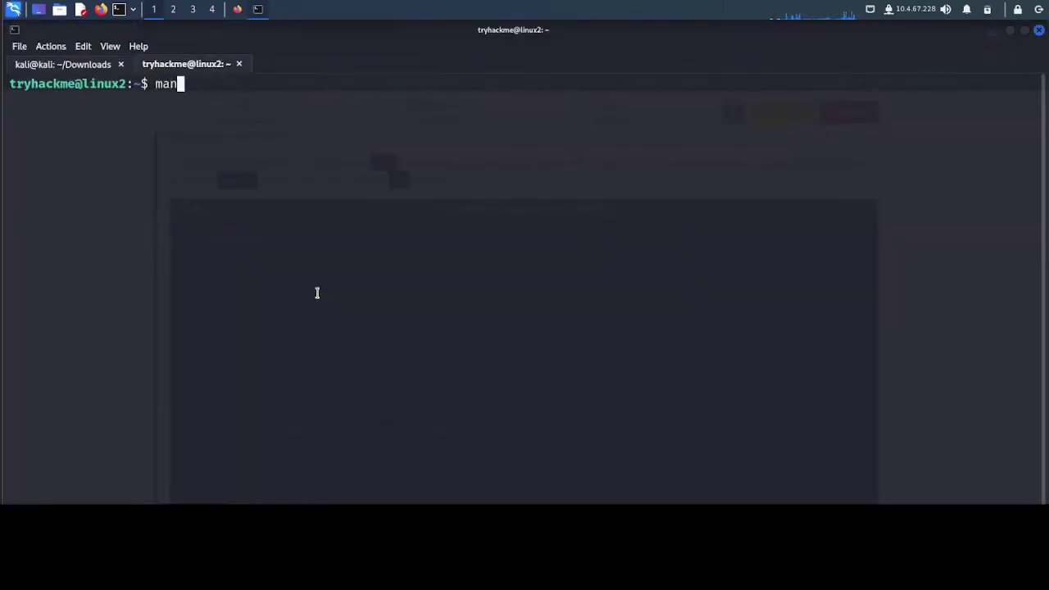
{"action": "type", "text": " ls"}
{"action": "key", "text": "Return"}
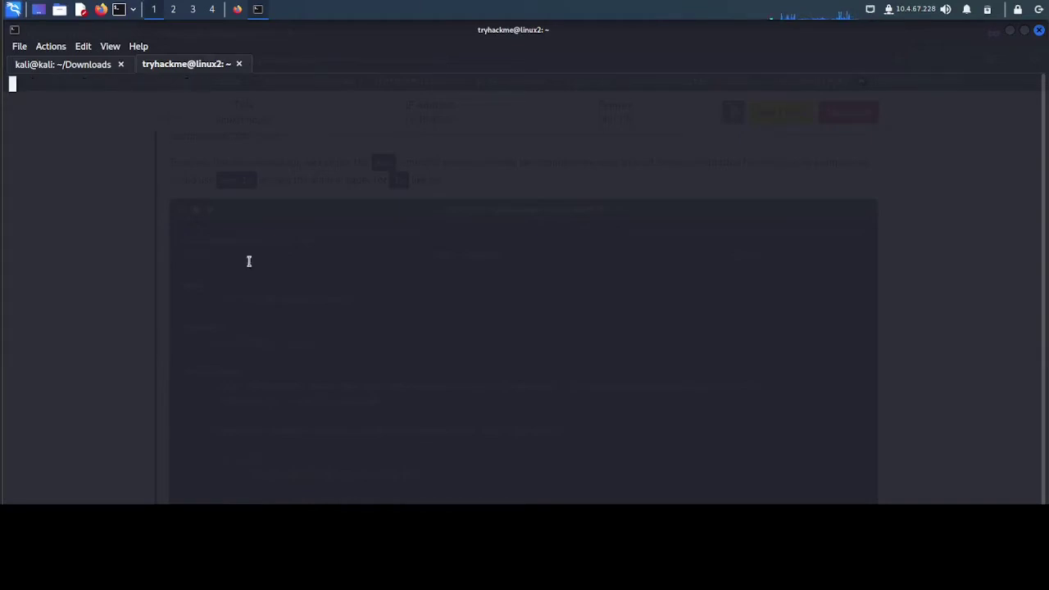
Page through the ls manual, highlighting the -A option, then quit it with q
{"action": "scroll", "coordinate": [242, 258], "scroll_direction": "down", "scroll_amount": 4}
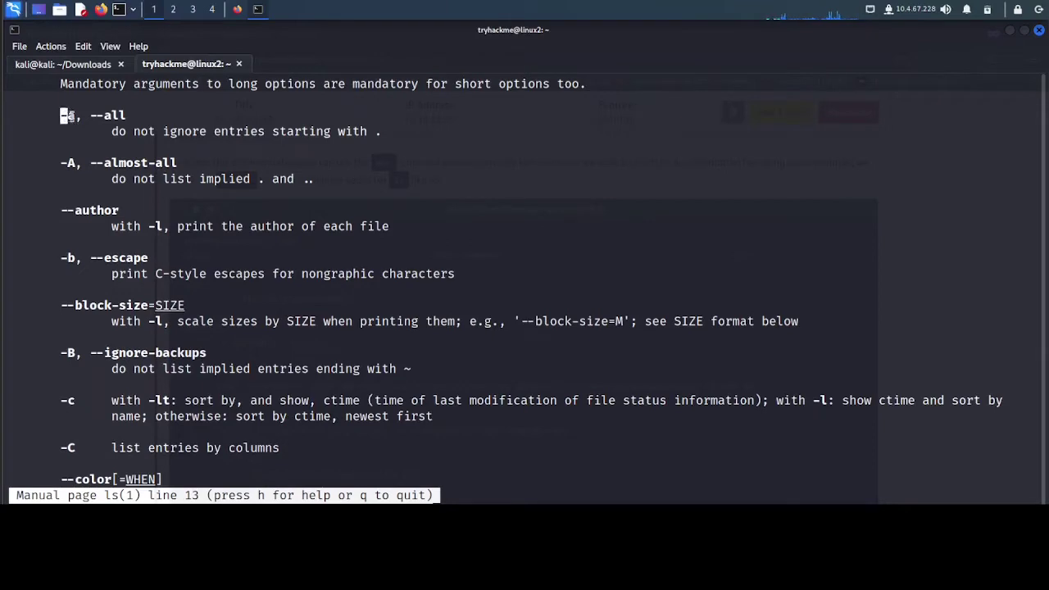
{"action": "left_click_drag", "start_coordinate": [62, 164], "coordinate": [76, 163]}
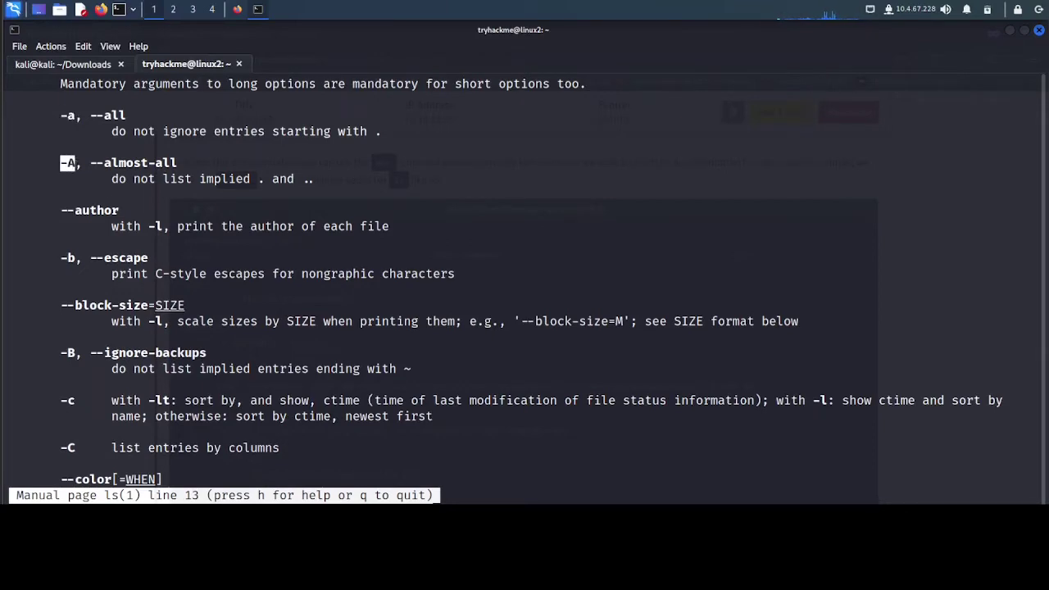
{"action": "scroll", "coordinate": [215, 226], "scroll_direction": "down", "scroll_amount": 4}
{"action": "scroll", "coordinate": [215, 226], "scroll_direction": "down", "scroll_amount": 2}
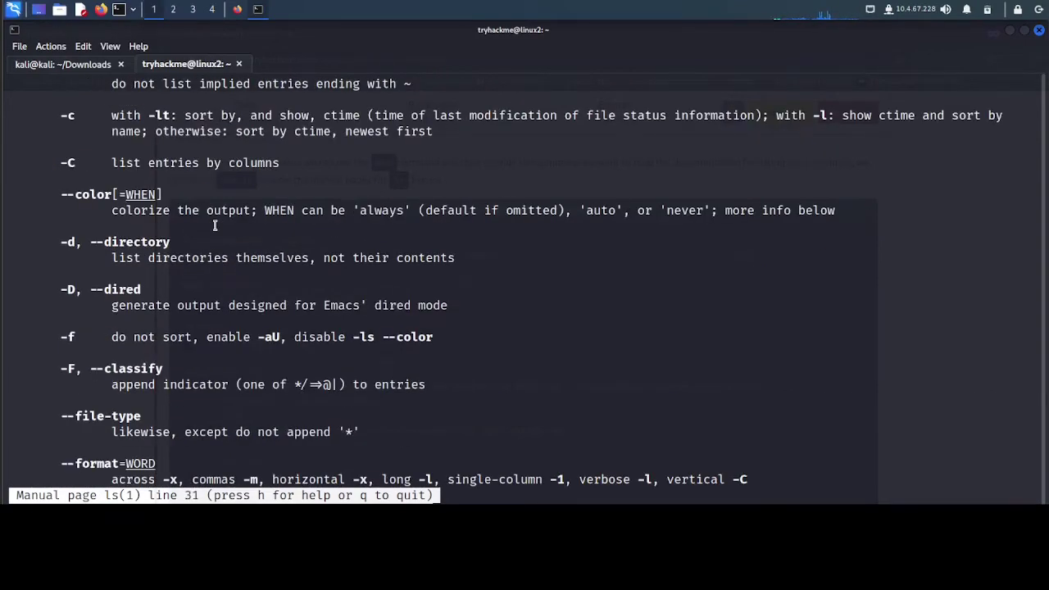
{"action": "scroll", "coordinate": [215, 225], "scroll_direction": "down", "scroll_amount": 1}
{"action": "scroll", "coordinate": [215, 226], "scroll_direction": "down", "scroll_amount": 1}
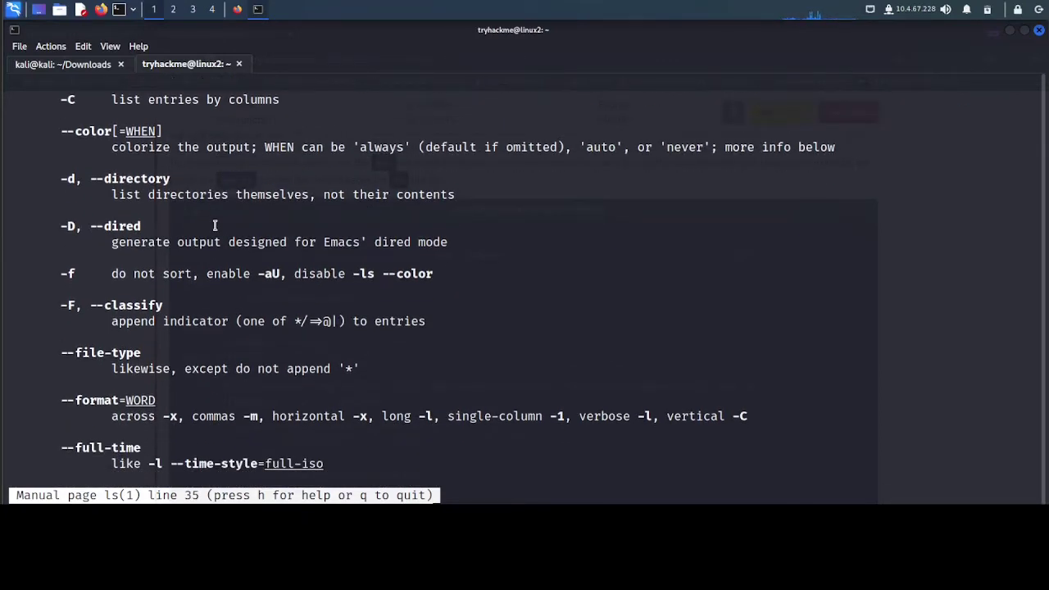
{"action": "key", "text": "q"}
{"action": "key", "text": "alt+Tab"}
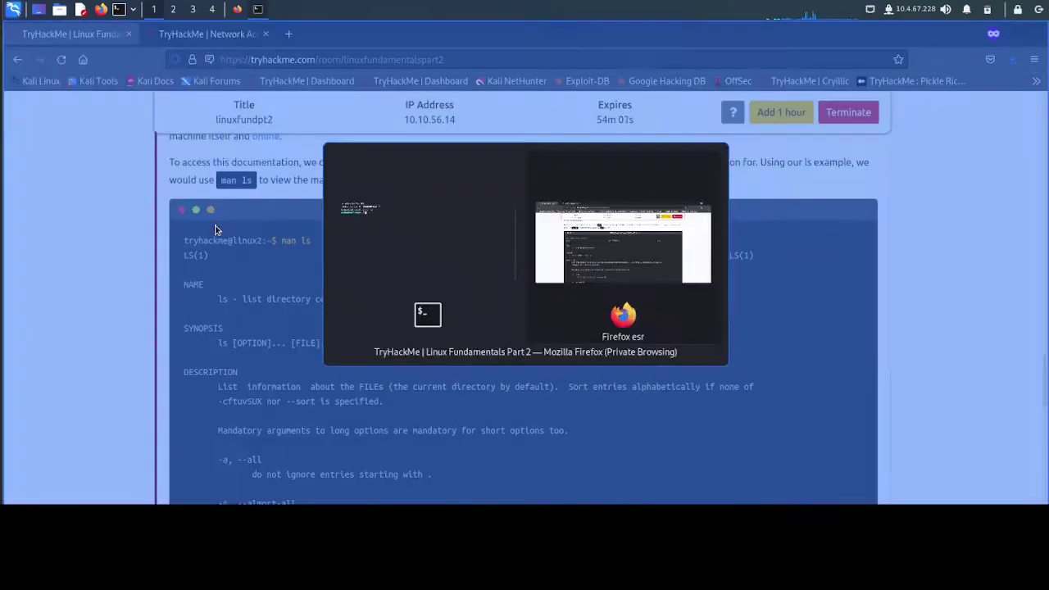
Mark the 'Explore the manual page of the ls command' question as completed
{"action": "scroll", "coordinate": [296, 272], "scroll_direction": "down", "scroll_amount": 5}
{"action": "scroll", "coordinate": [296, 272], "scroll_direction": "down", "scroll_amount": 6}
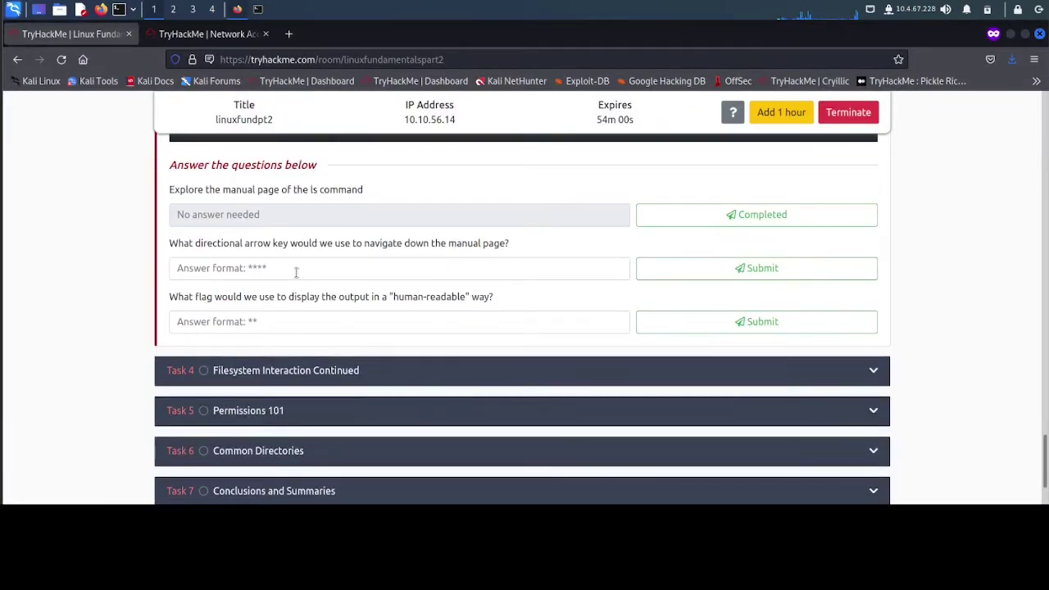
{"action": "scroll", "coordinate": [296, 272], "scroll_direction": "up", "scroll_amount": 1}
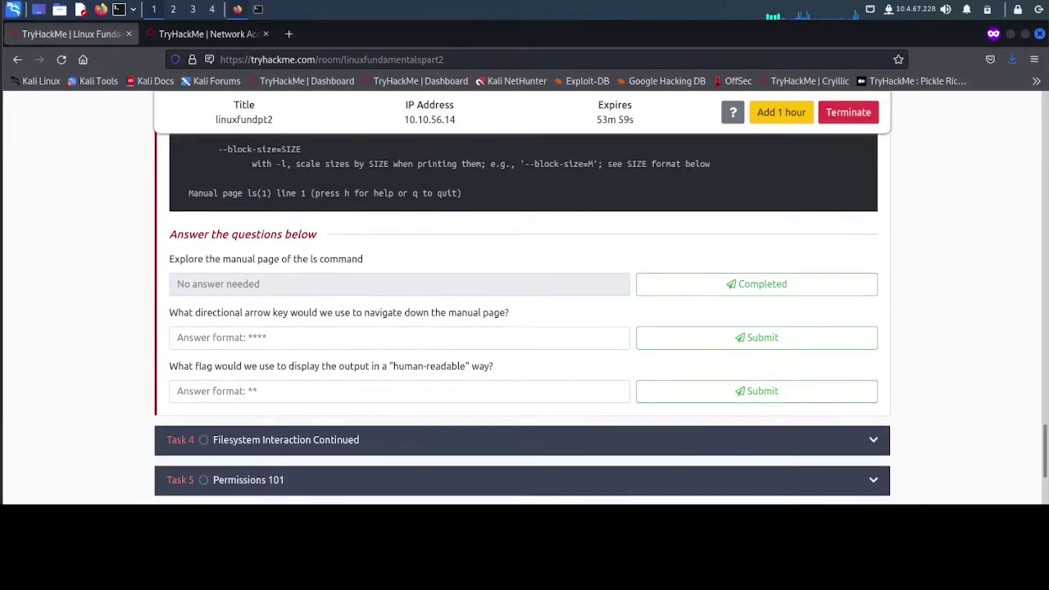
{"action": "left_click", "coordinate": [674, 282]}
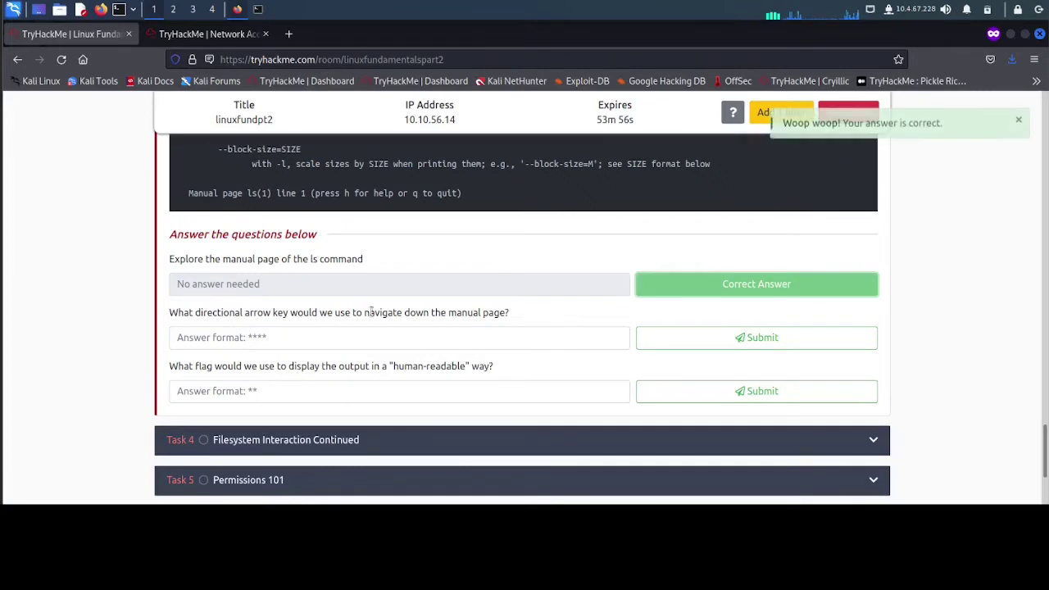
Rerun man ls from command history, scroll to the end, and quit
{"action": "key", "text": "alt+Tab"}
{"action": "key", "text": "Up"}
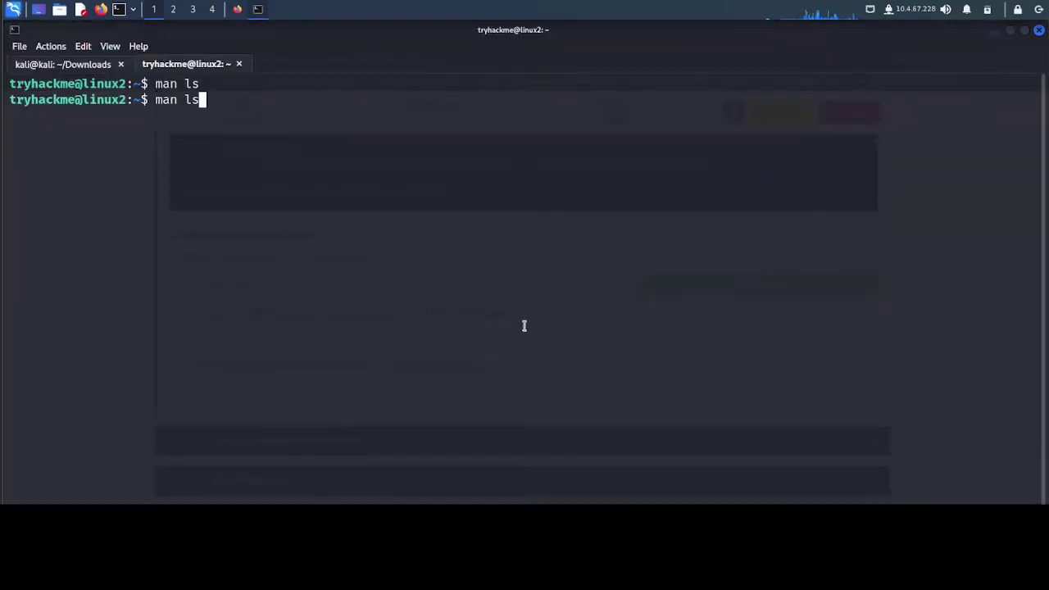
{"action": "key", "text": "Return"}
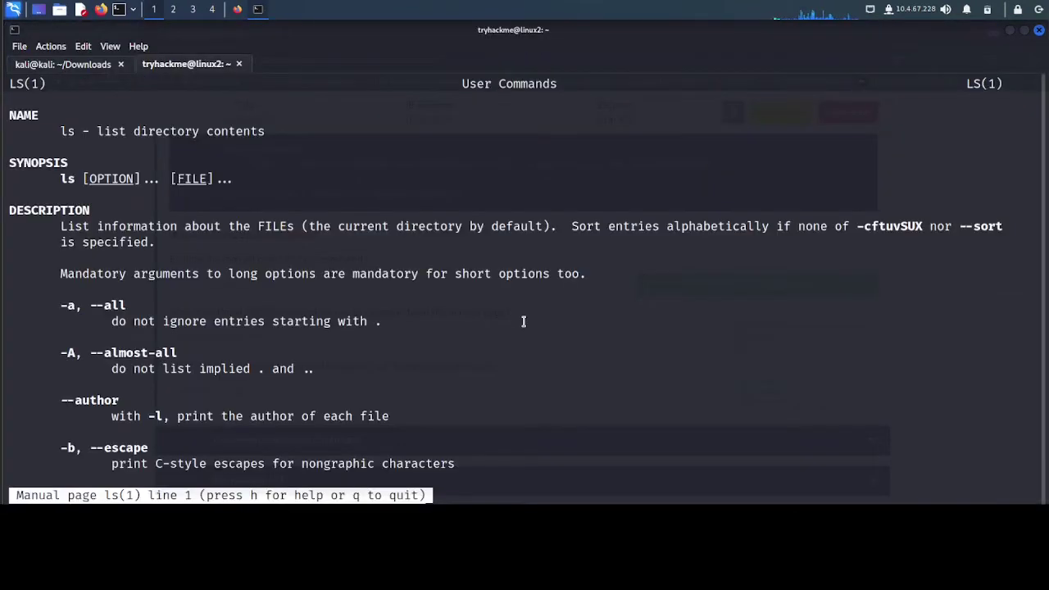
{"action": "scroll", "coordinate": [524, 322], "scroll_direction": "down", "scroll_amount": 1}
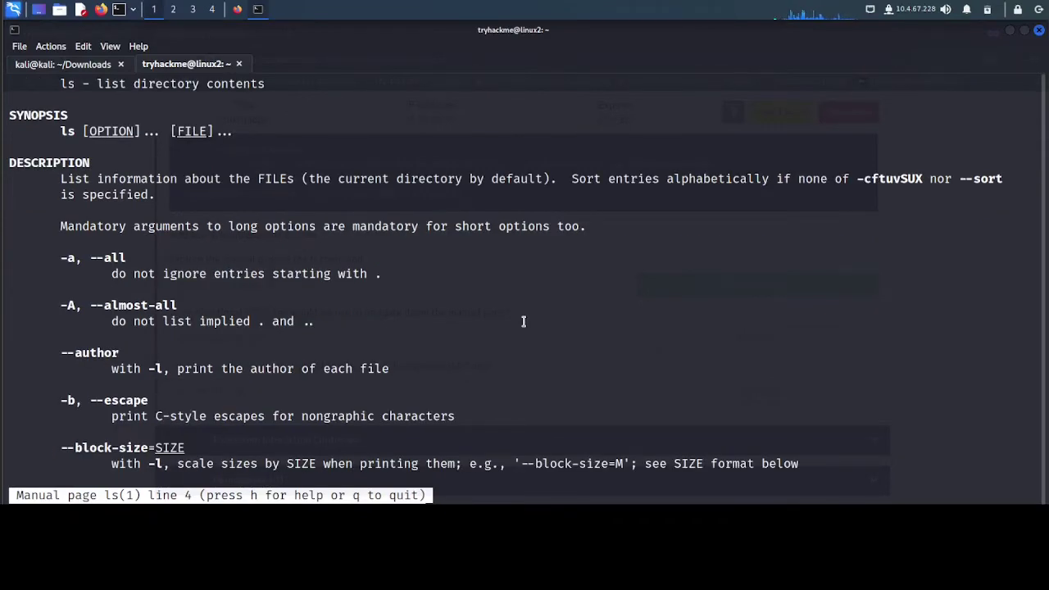
{"action": "scroll", "coordinate": [524, 322], "scroll_direction": "down", "scroll_amount": 10}
{"action": "scroll", "coordinate": [524, 322], "scroll_direction": "down", "scroll_amount": 10}
{"action": "scroll", "coordinate": [524, 322], "scroll_direction": "down", "scroll_amount": 10}
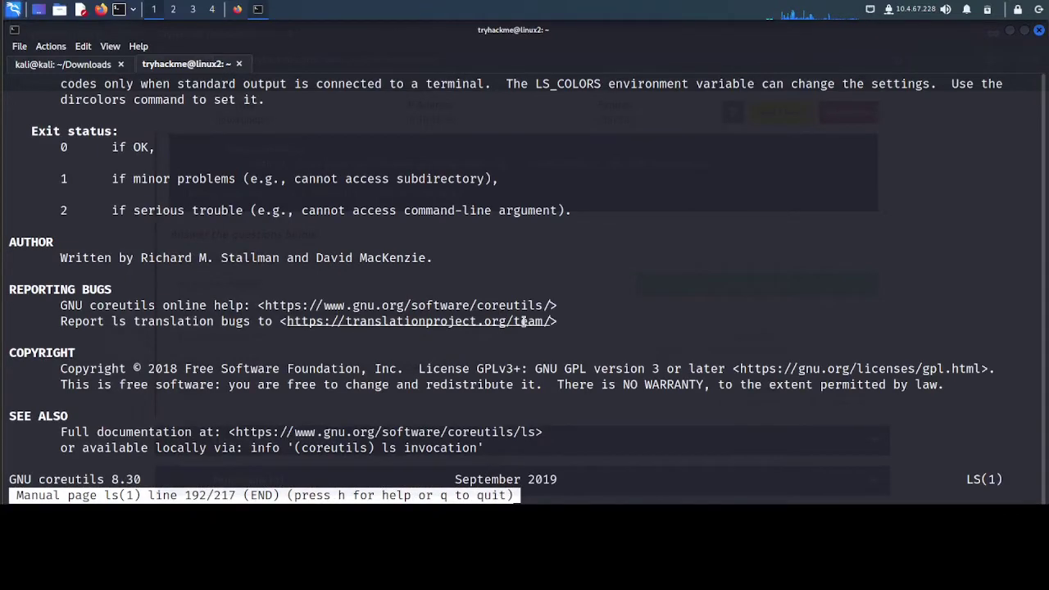
{"action": "key", "text": "q"}
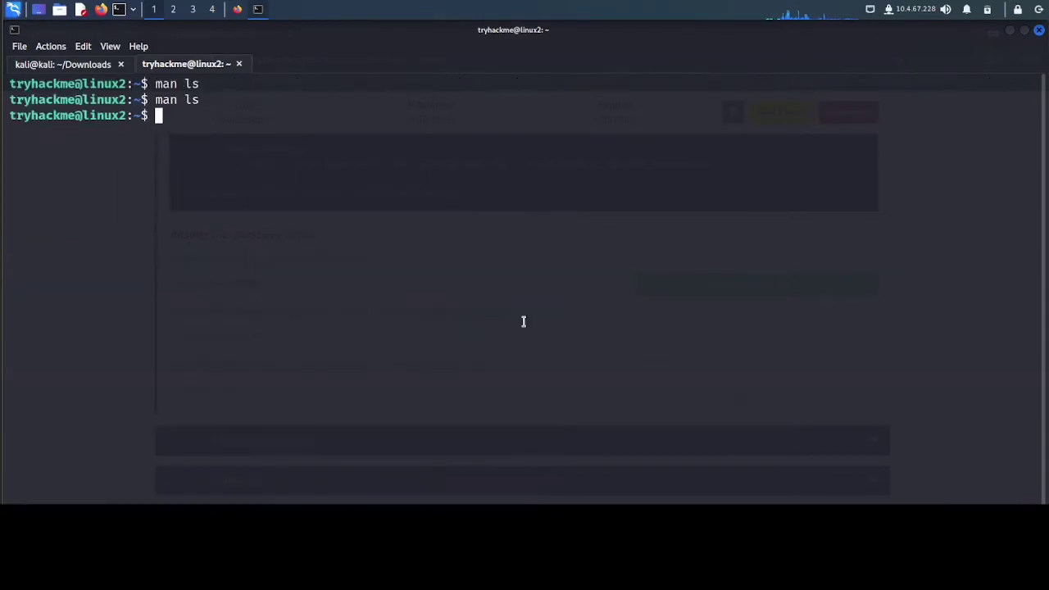
{"action": "key", "text": "alt+Tab"}
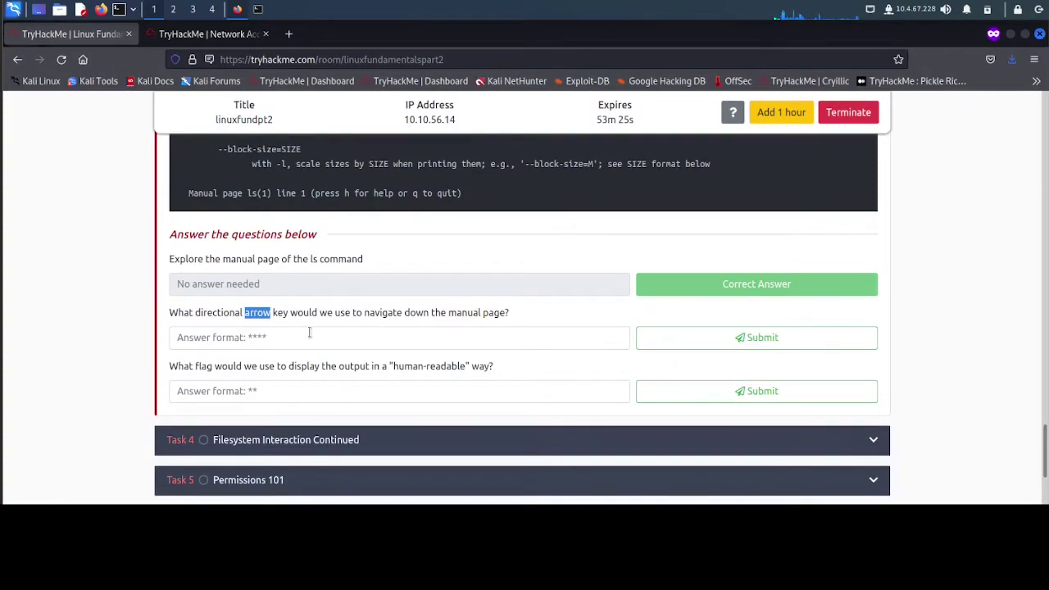
Answer the arrow-key question with 'down'
{"action": "left_click", "coordinate": [309, 332]}
{"action": "type", "text": "down"}
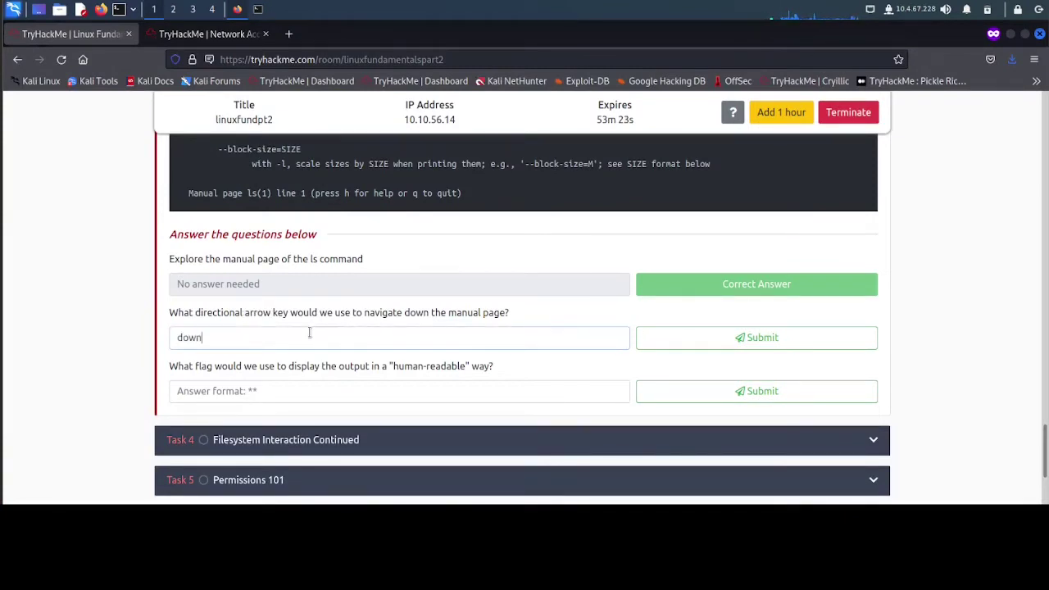
{"action": "key", "text": "Return"}
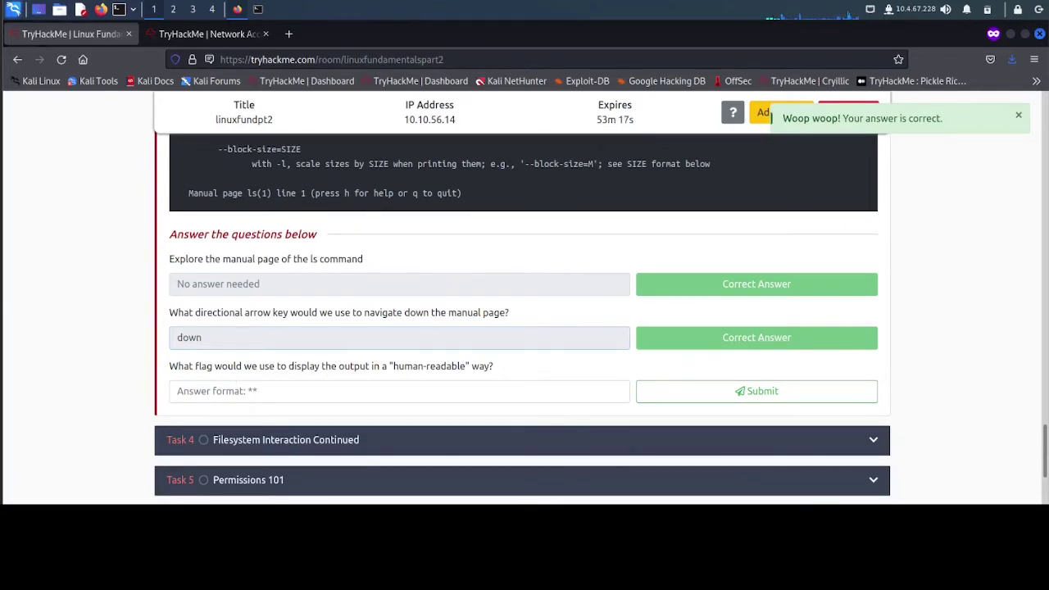
Submit -h as the human-readable flag after testing ls -h, then expand Task 4
{"action": "left_click", "coordinate": [376, 392]}
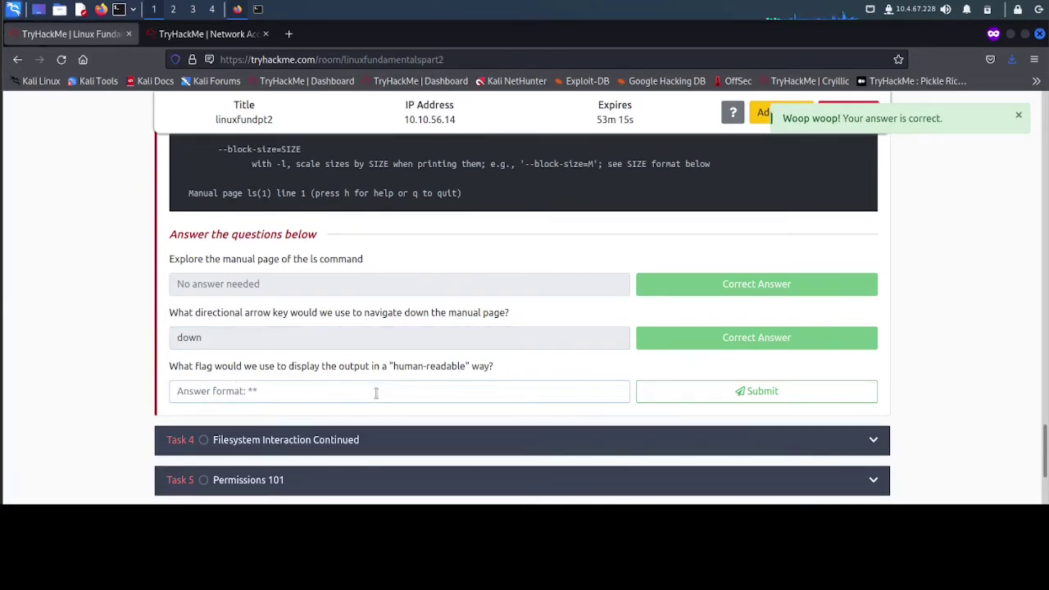
{"action": "type", "text": "-h"}
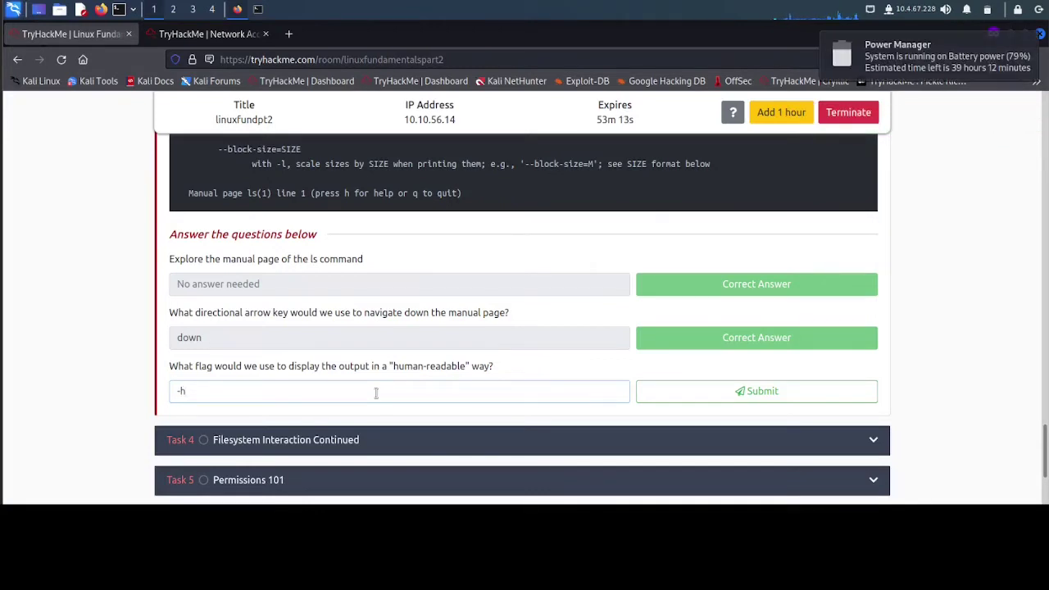
{"action": "key", "text": "alt+Tab"}
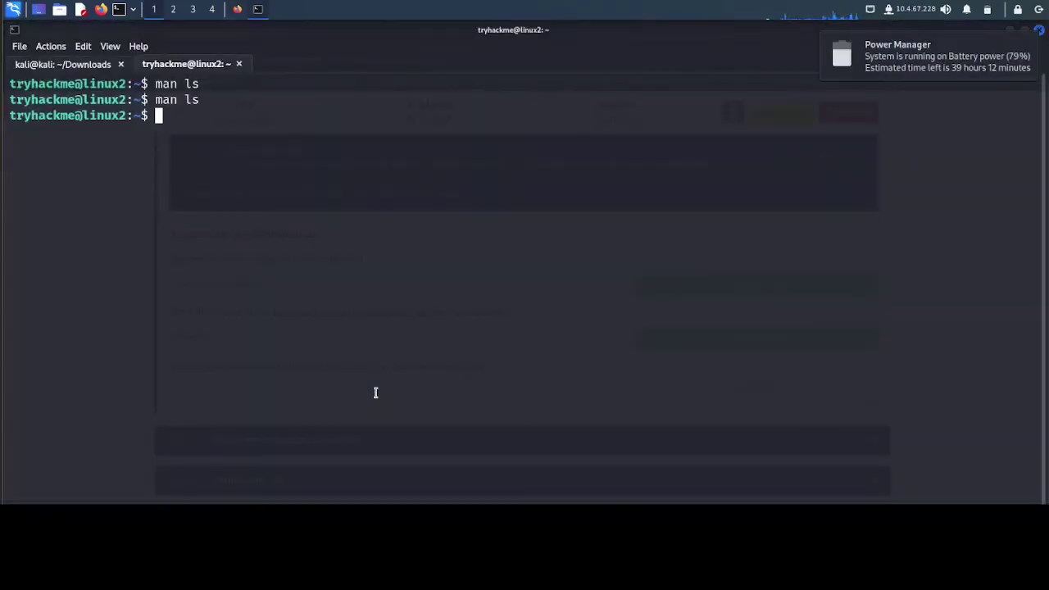
{"action": "type", "text": "ls -h"}
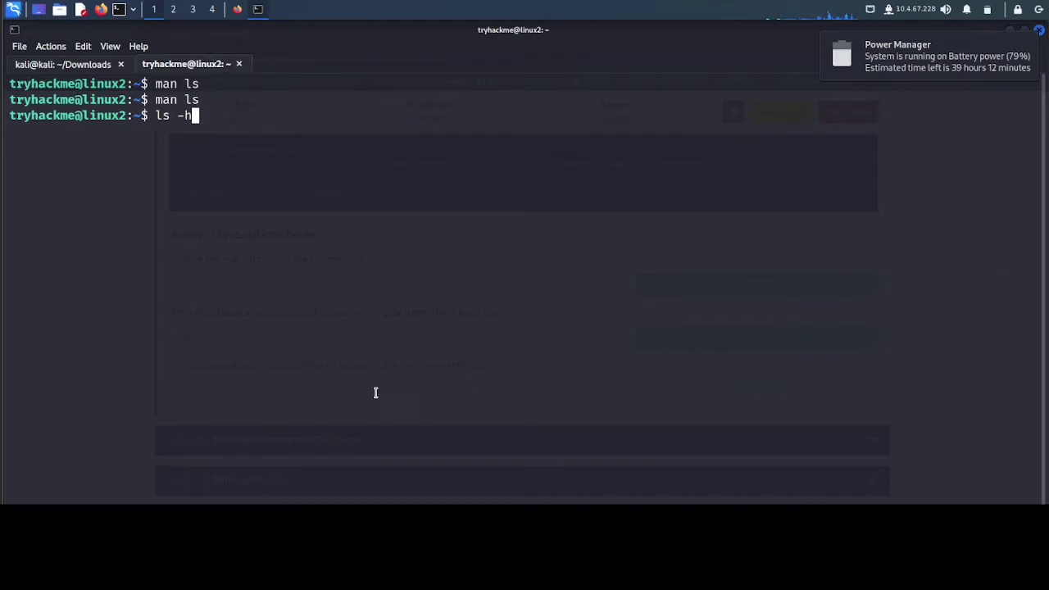
{"action": "key", "text": "Return"}
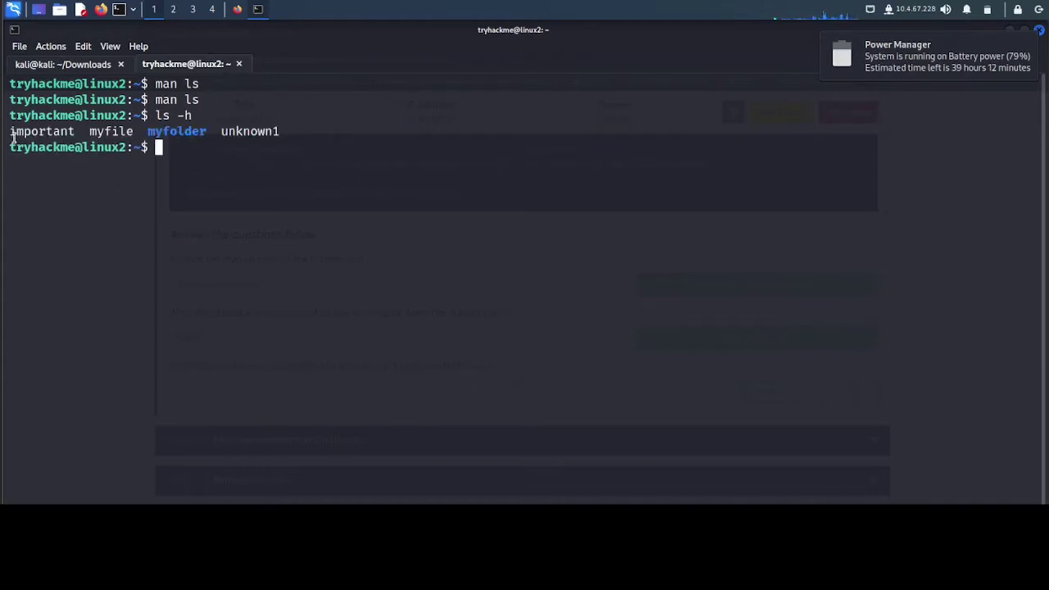
{"action": "key", "text": "alt+Tab"}
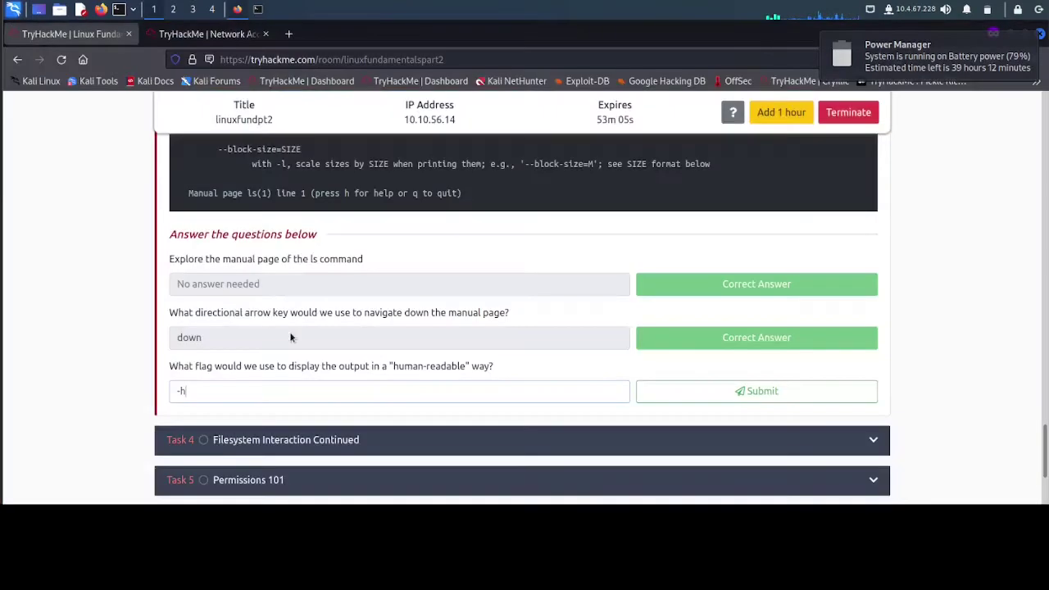
{"action": "left_click", "coordinate": [705, 400]}
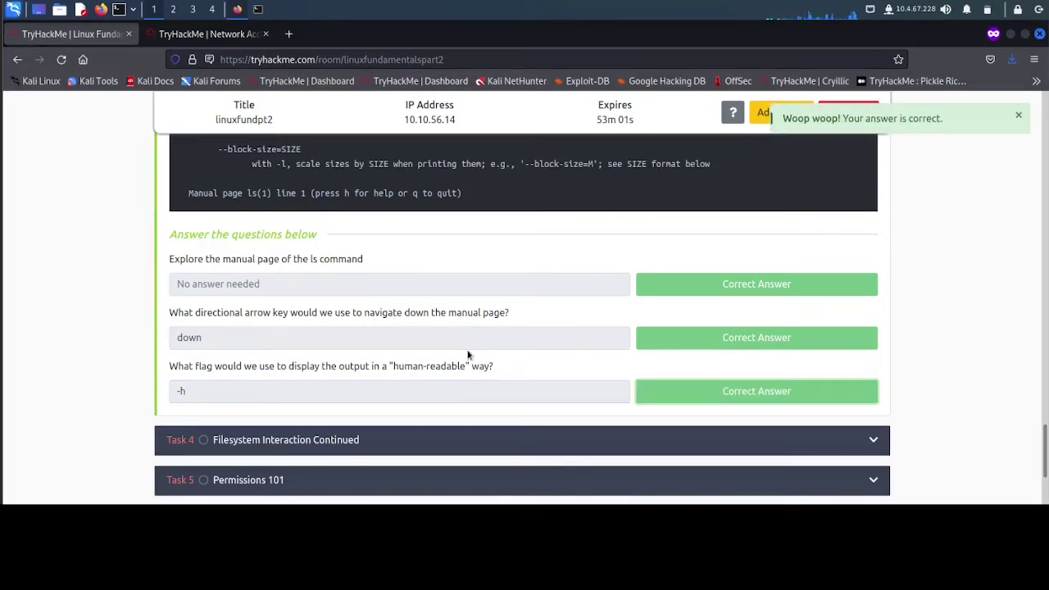
{"action": "left_click", "coordinate": [375, 438]}
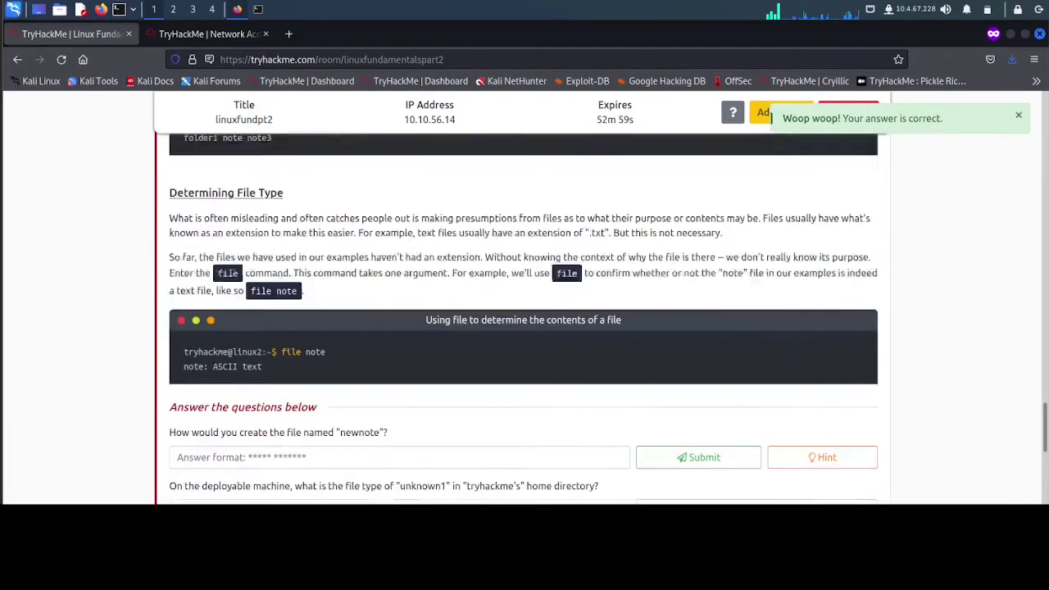
Scroll back to Task 4's introduction and highlight the word 'fundamental'
{"action": "scroll", "coordinate": [395, 356], "scroll_direction": "up", "scroll_amount": 3}
{"action": "scroll", "coordinate": [395, 357], "scroll_direction": "up", "scroll_amount": 4}
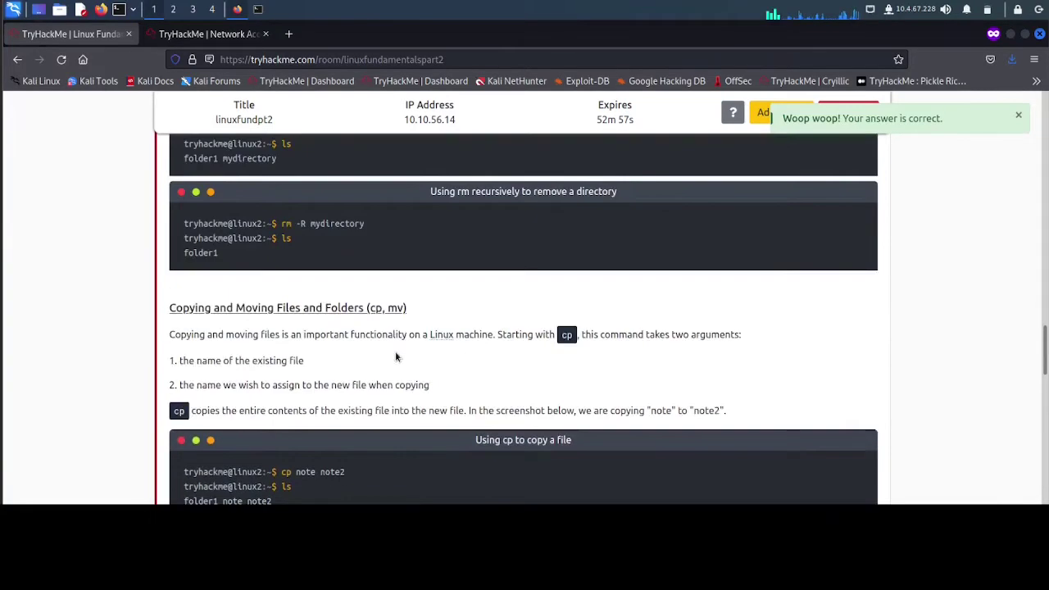
{"action": "scroll", "coordinate": [395, 357], "scroll_direction": "up", "scroll_amount": 4}
{"action": "scroll", "coordinate": [395, 357], "scroll_direction": "up", "scroll_amount": 4}
{"action": "scroll", "coordinate": [395, 357], "scroll_direction": "up", "scroll_amount": 3}
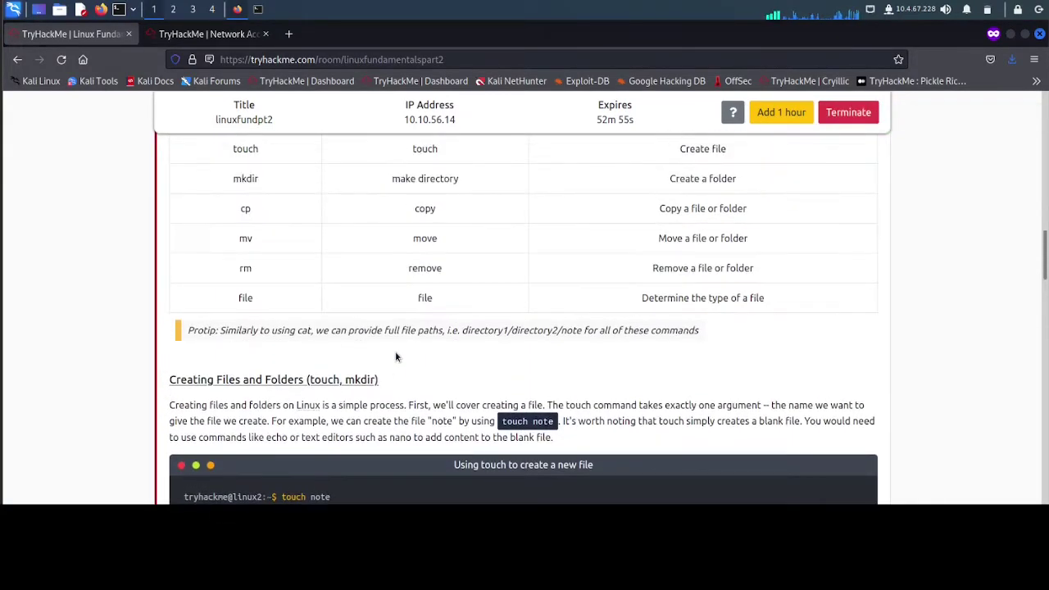
{"action": "scroll", "coordinate": [395, 356], "scroll_direction": "up", "scroll_amount": 2}
{"action": "scroll", "coordinate": [395, 357], "scroll_direction": "up", "scroll_amount": 5}
{"action": "scroll", "coordinate": [397, 355], "scroll_direction": "down", "scroll_amount": 2}
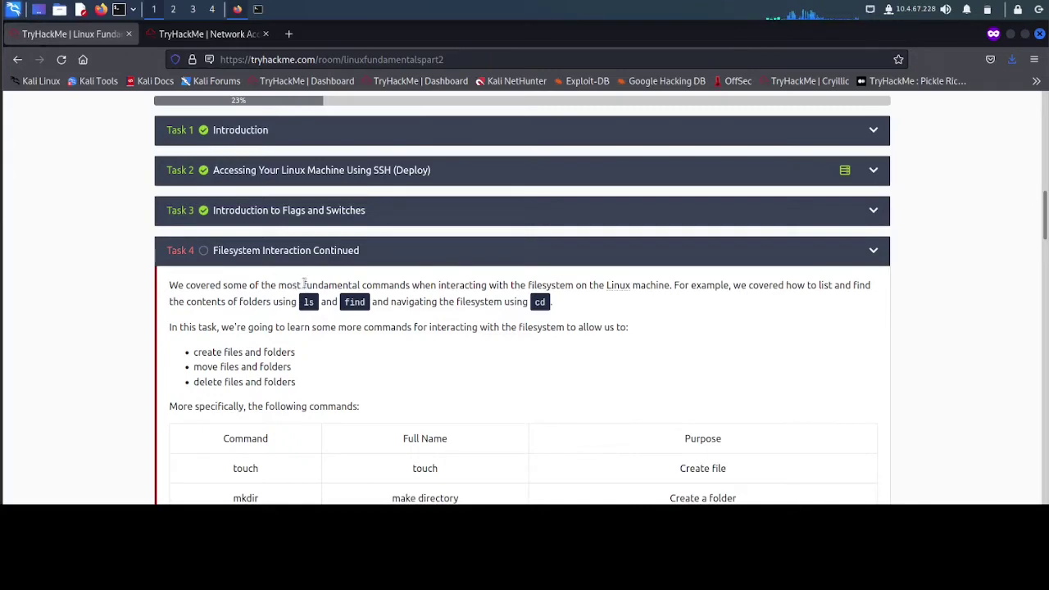
{"action": "left_click_drag", "start_coordinate": [303, 285], "coordinate": [359, 285]}
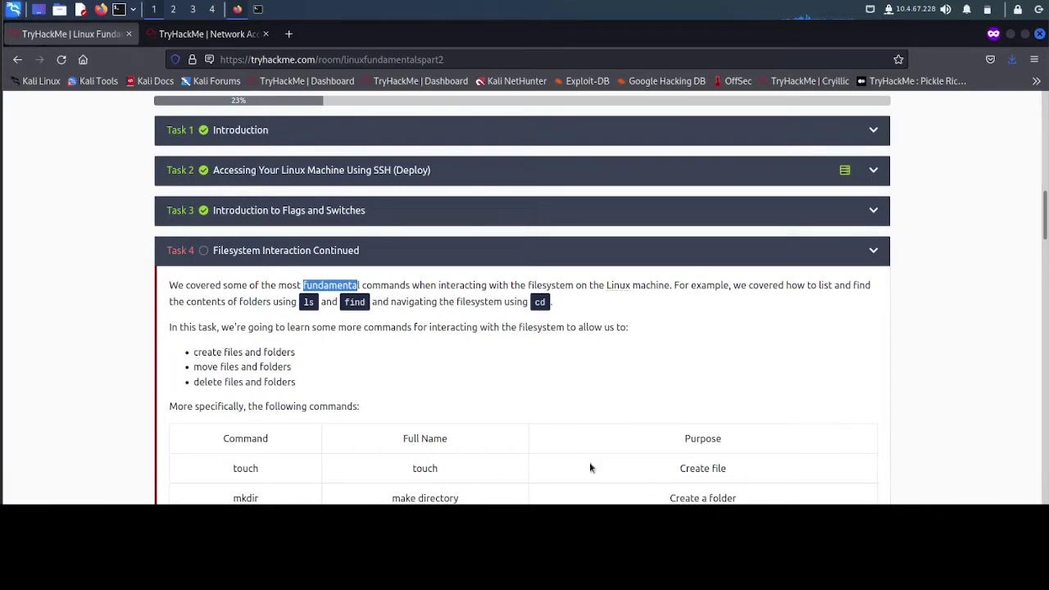
Highlight the create-files and move-files bullets in the task overview
{"action": "scroll", "coordinate": [369, 335], "scroll_direction": "down", "scroll_amount": 3}
{"action": "scroll", "coordinate": [249, 239], "scroll_direction": "up", "scroll_amount": 2}
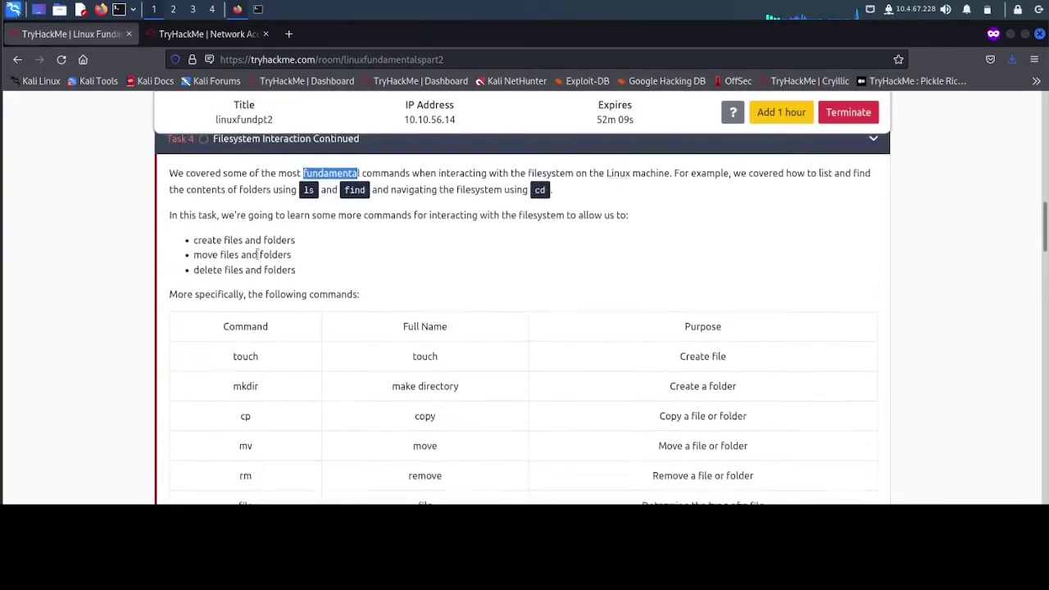
{"action": "left_click_drag", "start_coordinate": [197, 241], "coordinate": [297, 243]}
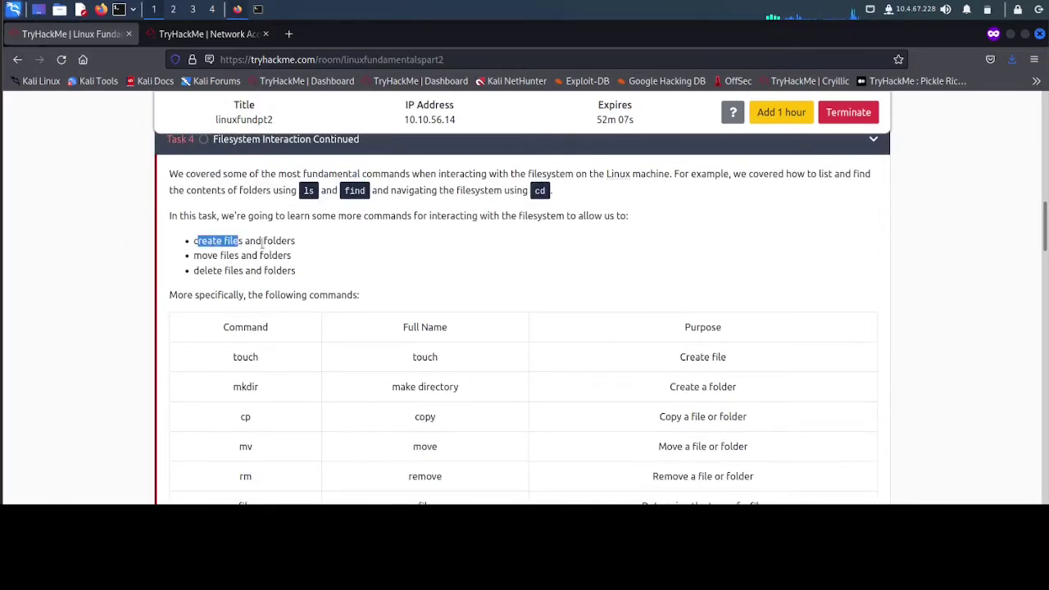
{"action": "left_click_drag", "start_coordinate": [193, 256], "coordinate": [291, 256]}
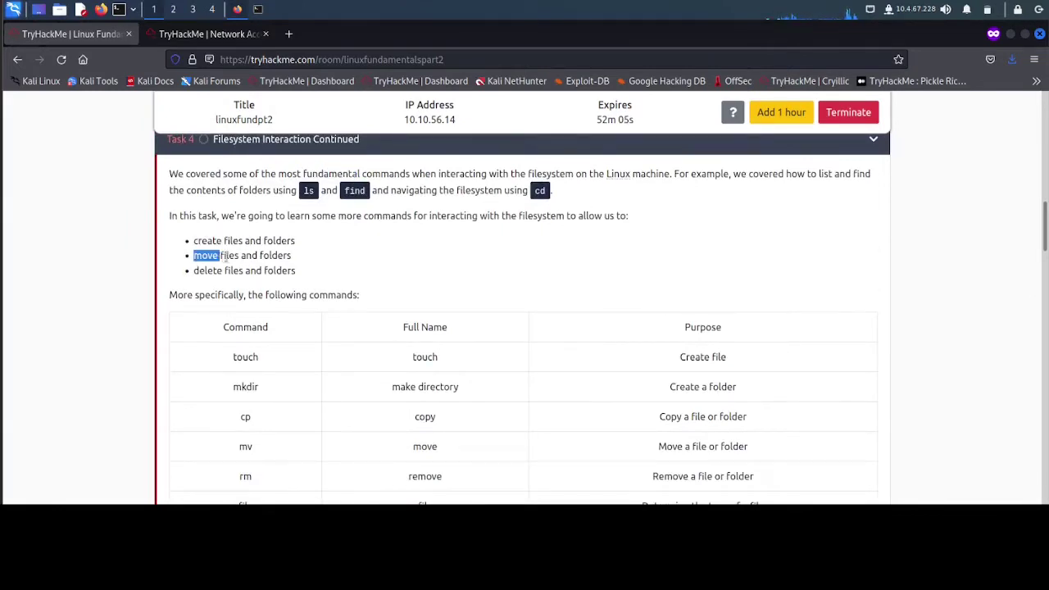
{"action": "left_click_drag", "start_coordinate": [195, 271], "coordinate": [297, 271]}
Highlight the command table's mkdir, cp, mv and rm rows and the touch example
{"action": "scroll", "coordinate": [345, 341], "scroll_direction": "down", "scroll_amount": 2}
{"action": "scroll", "coordinate": [345, 341], "scroll_direction": "down", "scroll_amount": 1}
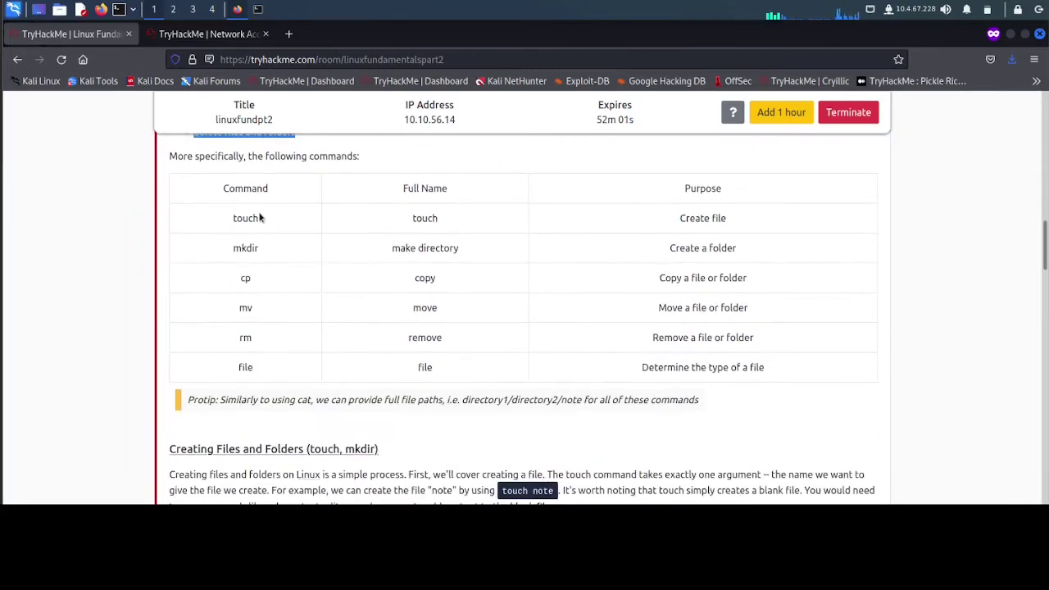
{"action": "left_click_drag", "start_coordinate": [234, 214], "coordinate": [257, 371]}
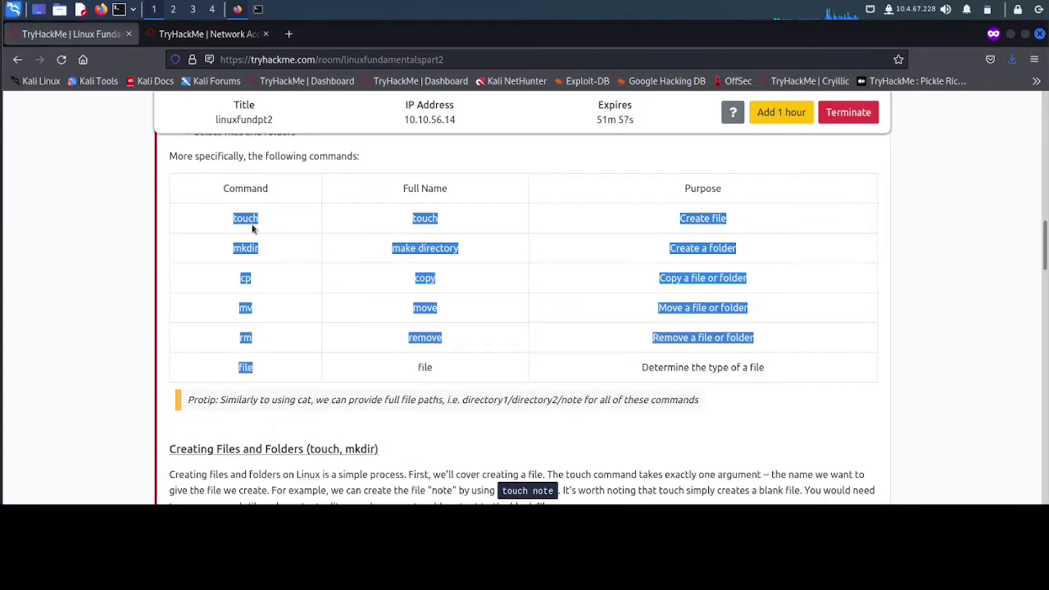
{"action": "left_click", "coordinate": [256, 229]}
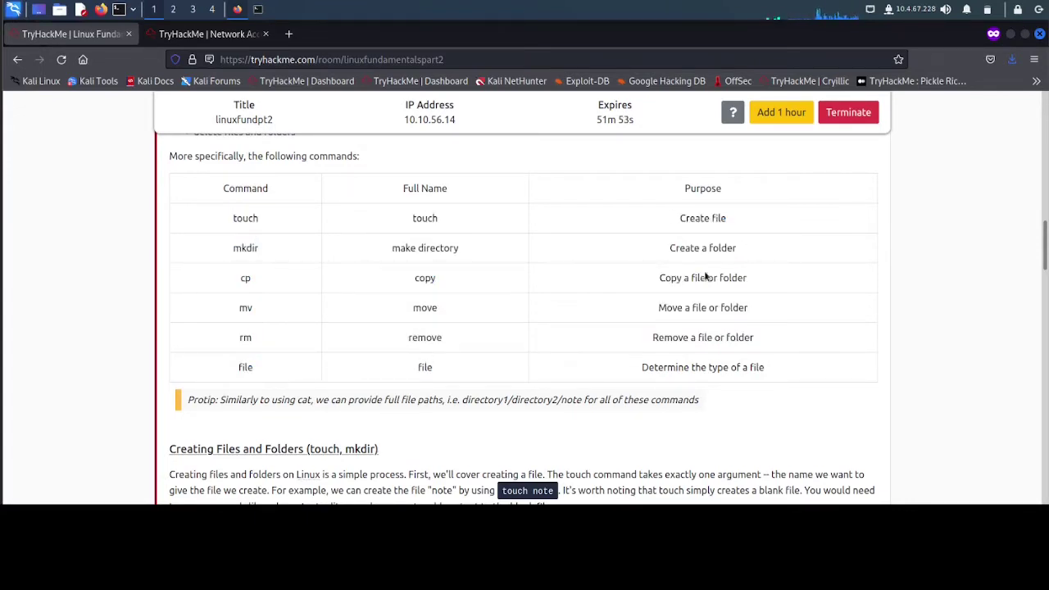
{"action": "left_click_drag", "start_coordinate": [681, 218], "coordinate": [704, 357]}
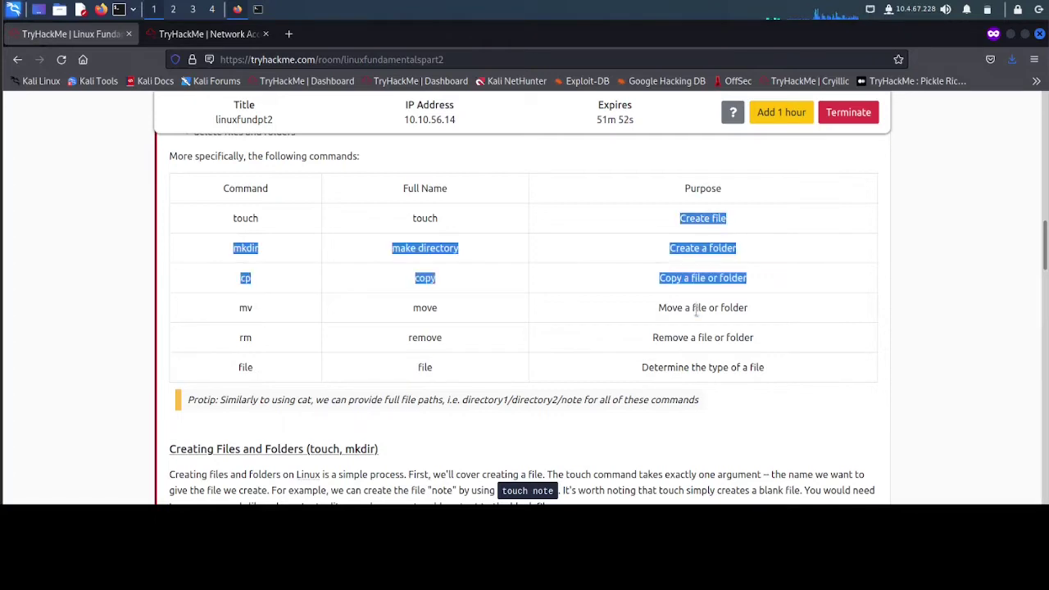
{"action": "left_click", "coordinate": [466, 294]}
{"action": "scroll", "coordinate": [466, 291], "scroll_direction": "down", "scroll_amount": 5}
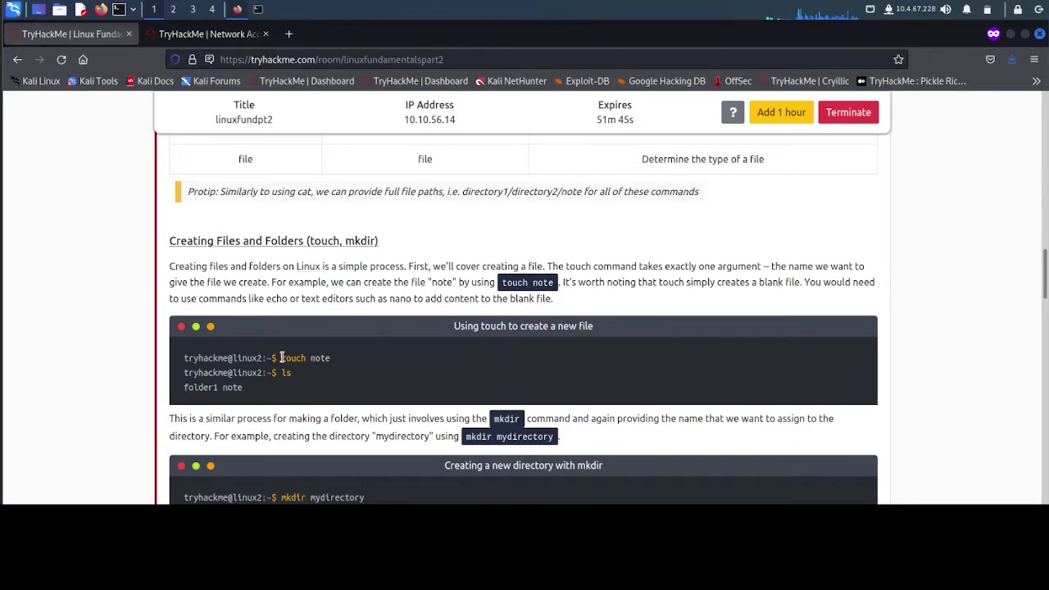
{"action": "left_click_drag", "start_coordinate": [281, 358], "coordinate": [305, 358]}
Create the empty file note with touch and confirm it in the ls listing
{"action": "key", "text": "alt+Tab"}
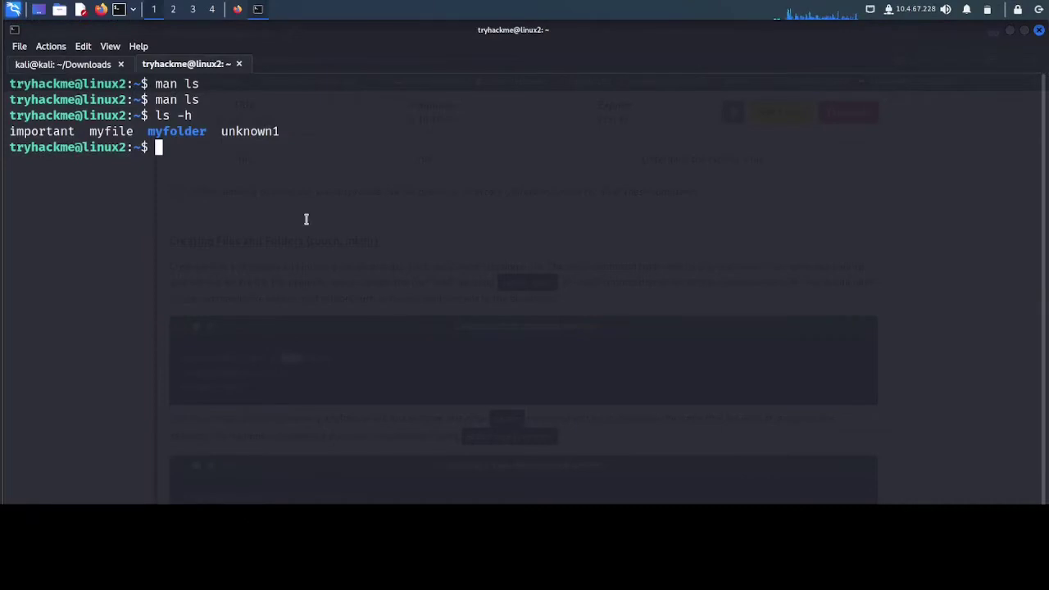
{"action": "type", "text": "toucj"}
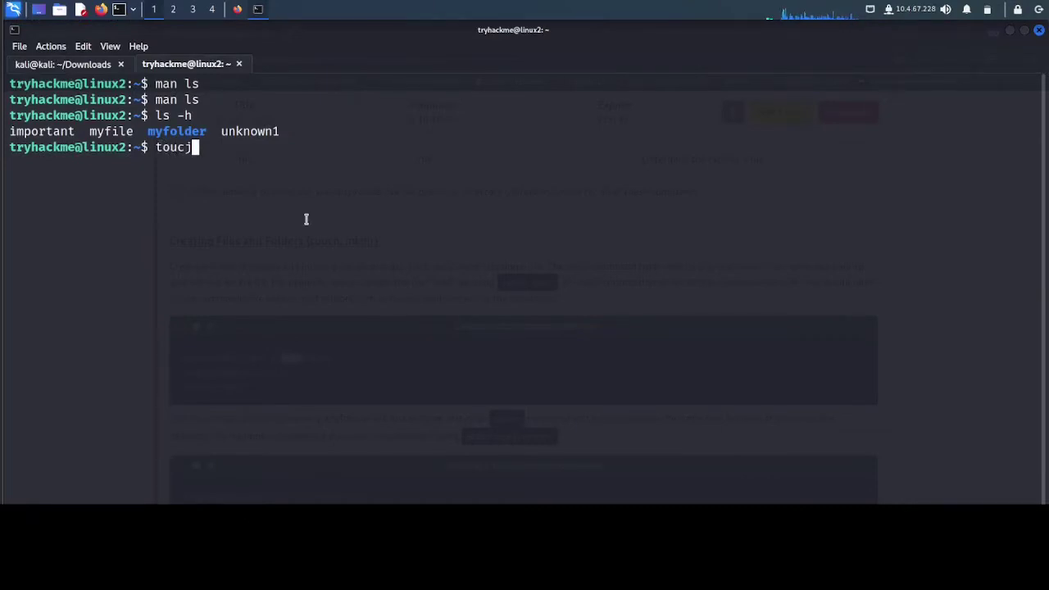
{"action": "key", "text": "BackSpace"}
{"action": "type", "text": "h"}
{"action": "type", "text": " note"}
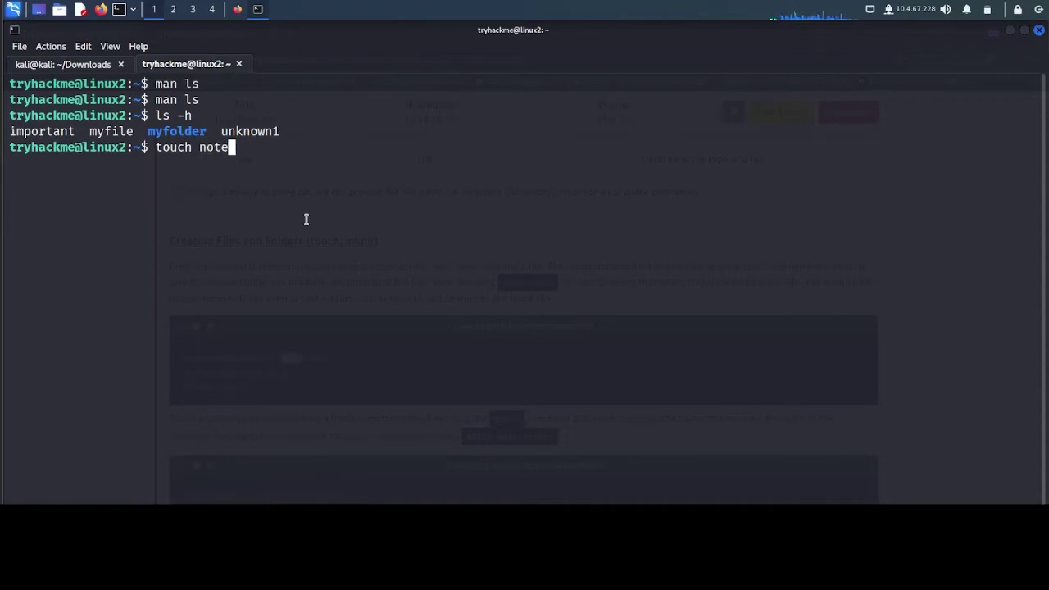
{"action": "key", "text": "Return"}
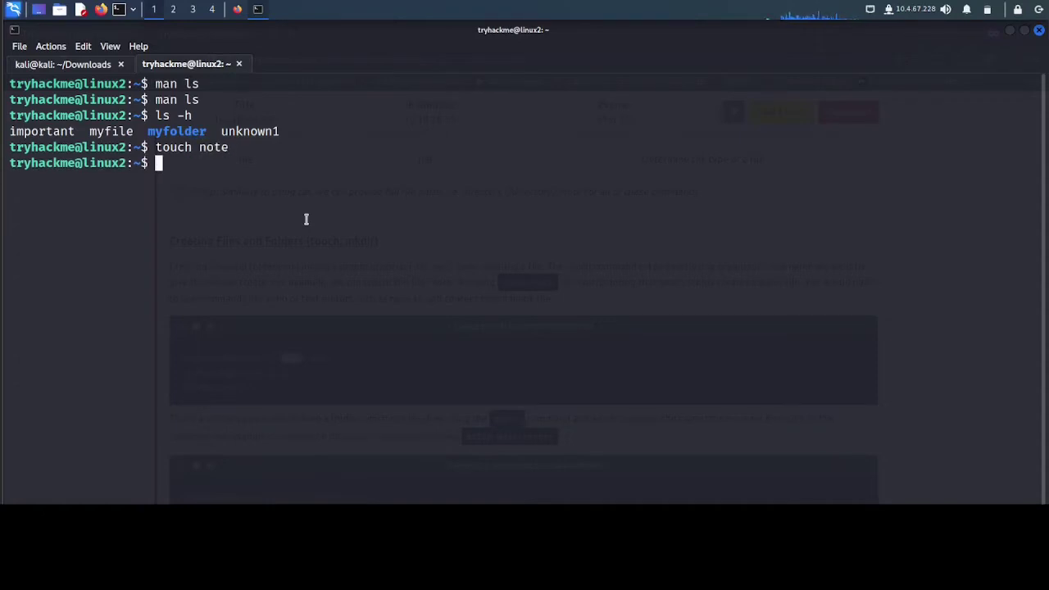
{"action": "type", "text": "ls"}
{"action": "key", "text": "Return"}
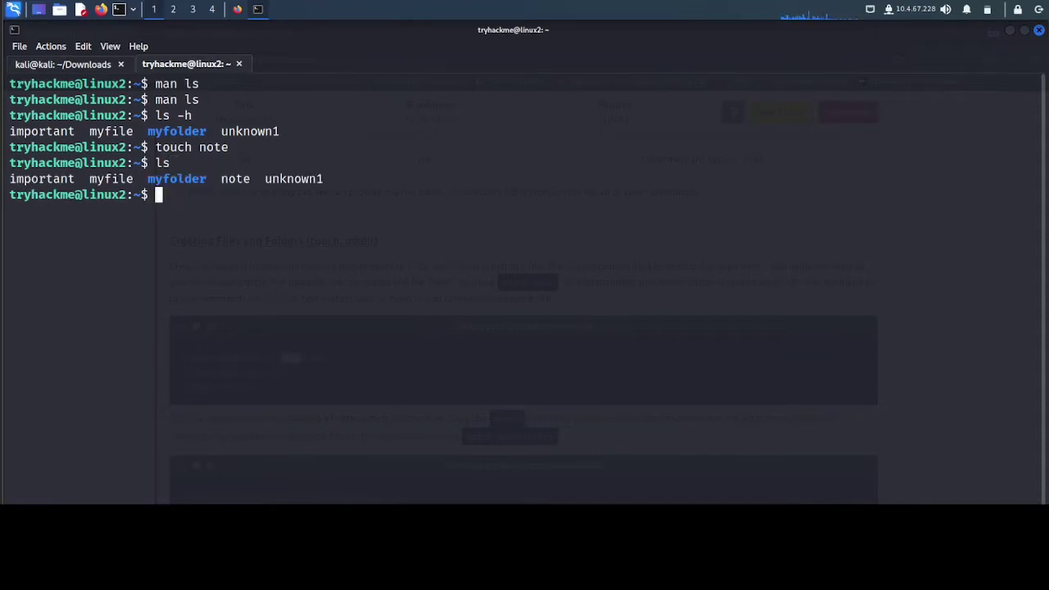
{"action": "left_click_drag", "start_coordinate": [220, 179], "coordinate": [245, 180]}
Create the mydirectory folder with mkdir, checking the lesson's example
{"action": "key", "text": "alt+Tab"}
{"action": "scroll", "coordinate": [300, 324], "scroll_direction": "down", "scroll_amount": 4}
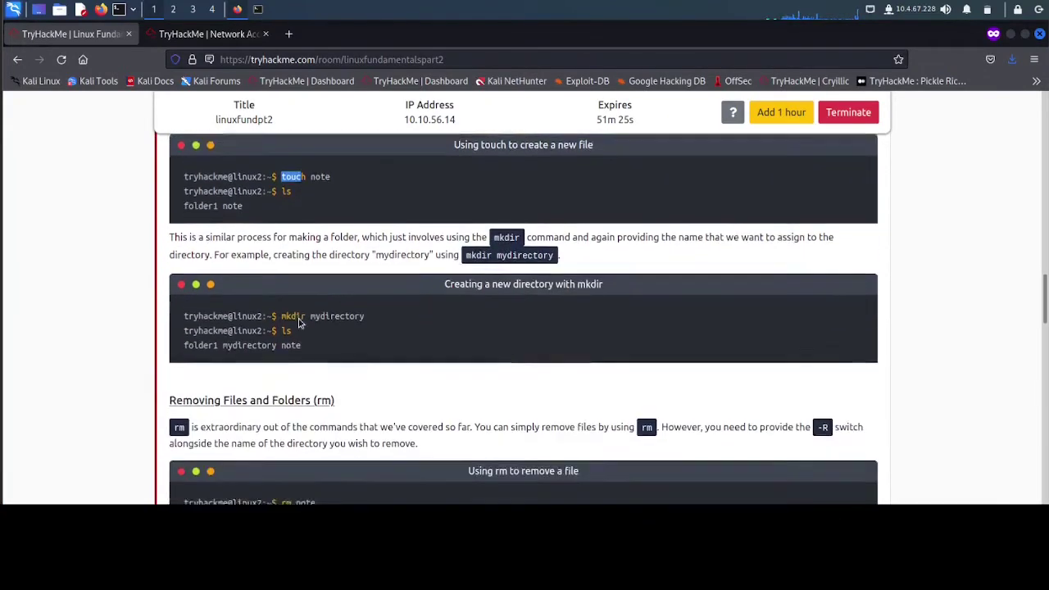
{"action": "scroll", "coordinate": [303, 262], "scroll_direction": "down", "scroll_amount": 2}
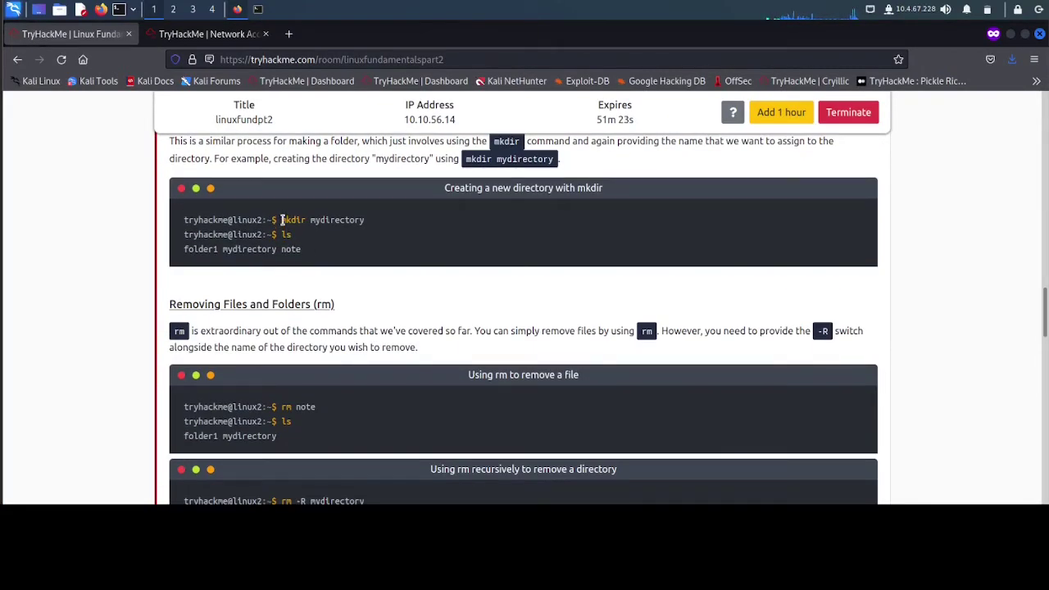
{"action": "key", "text": "alt+Tab"}
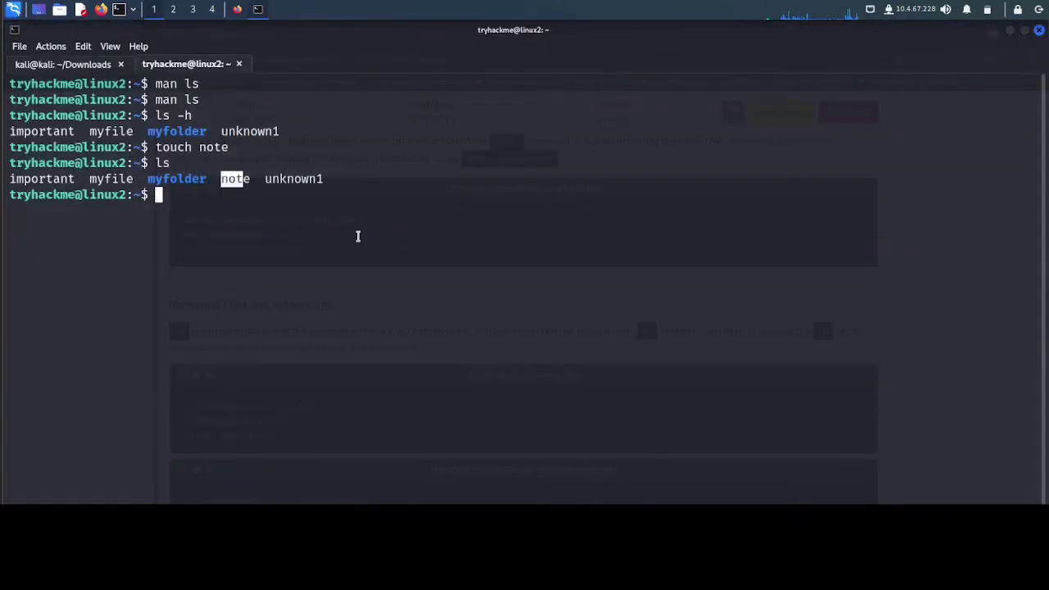
{"action": "type", "text": "mkdir"}
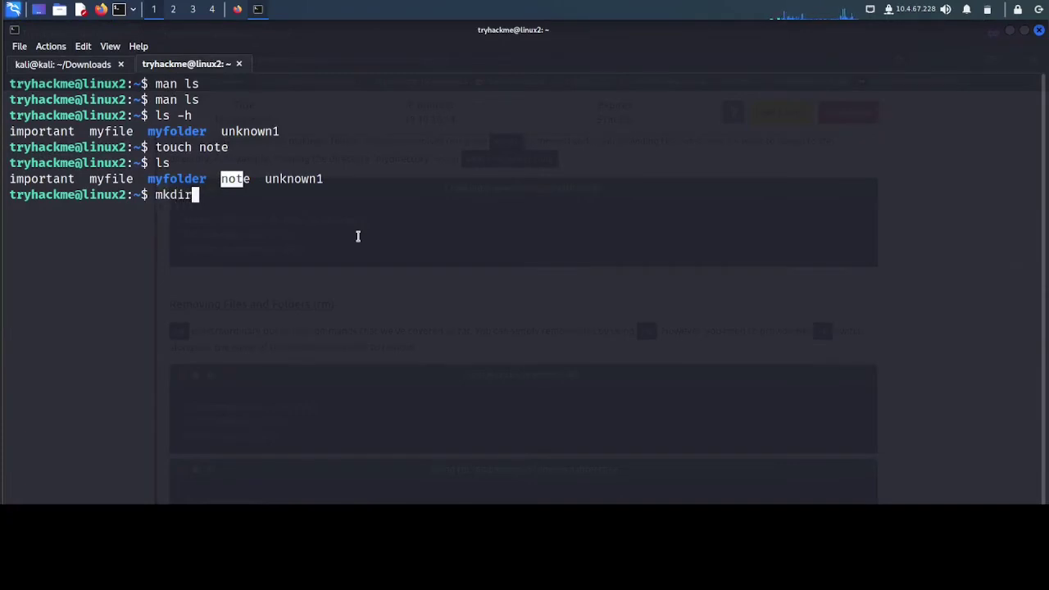
{"action": "key", "text": "alt+Tab"}
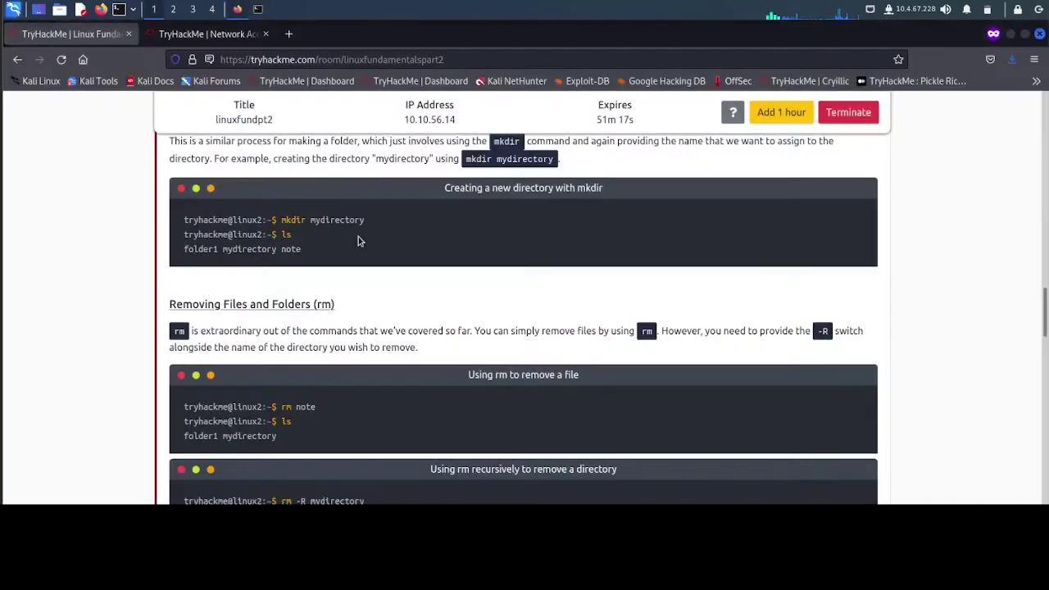
{"action": "key", "text": "alt+Tab"}
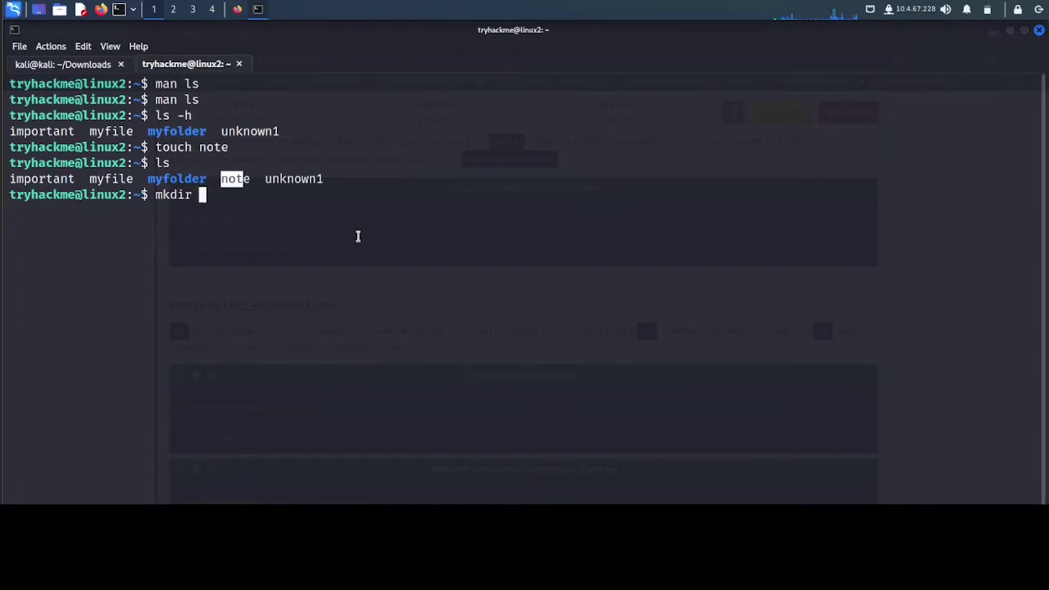
{"action": "type", "text": "mydirec"}
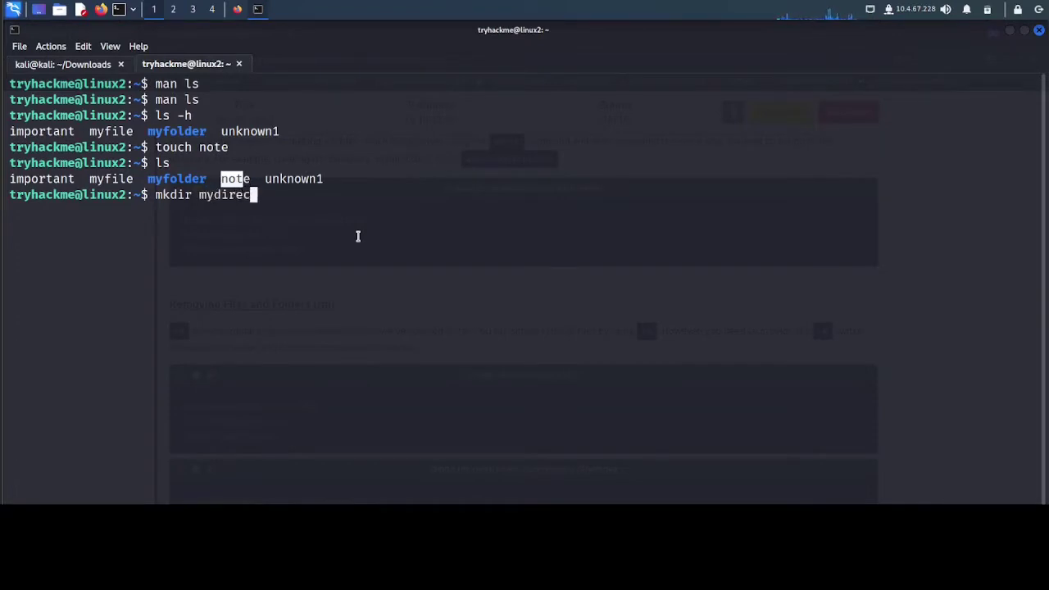
{"action": "type", "text": "tory"}
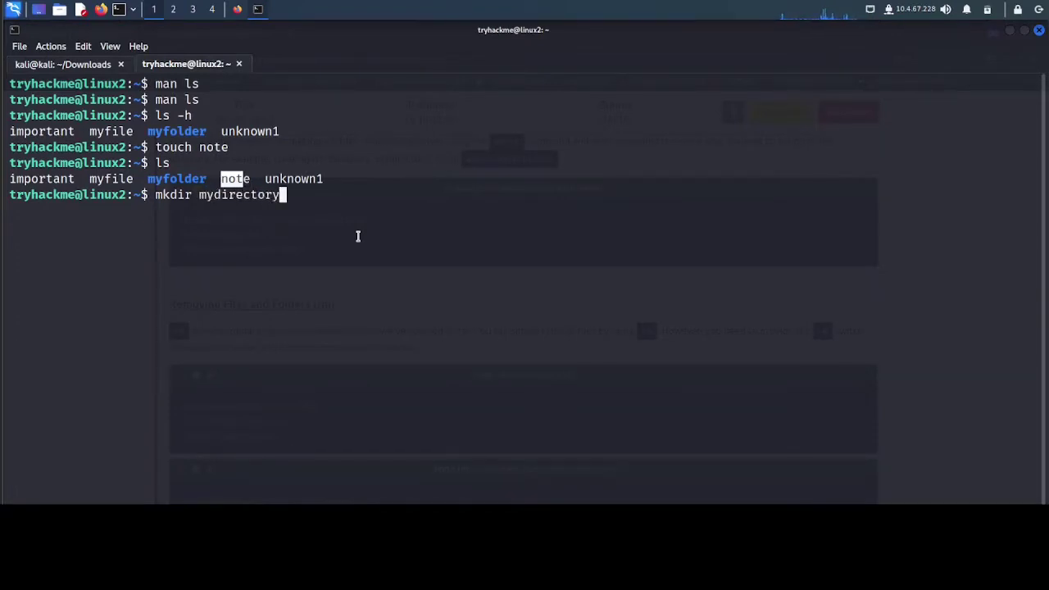
{"action": "key", "text": "Return"}
List the home folder to confirm mydirectory exists, then scroll the lesson to rm
{"action": "type", "text": "l"}
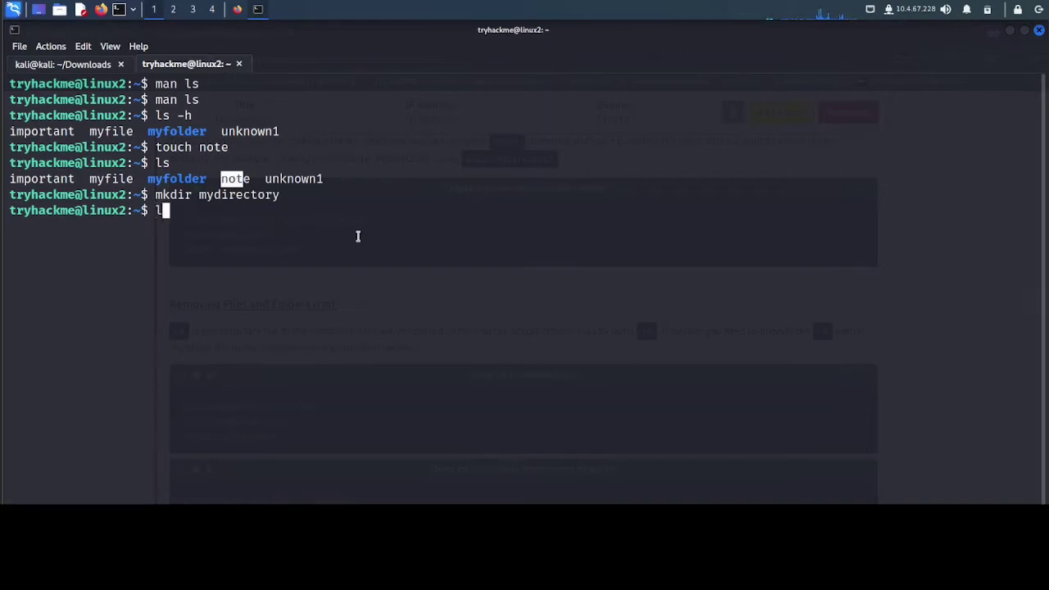
{"action": "type", "text": "s"}
{"action": "key", "text": "Return"}
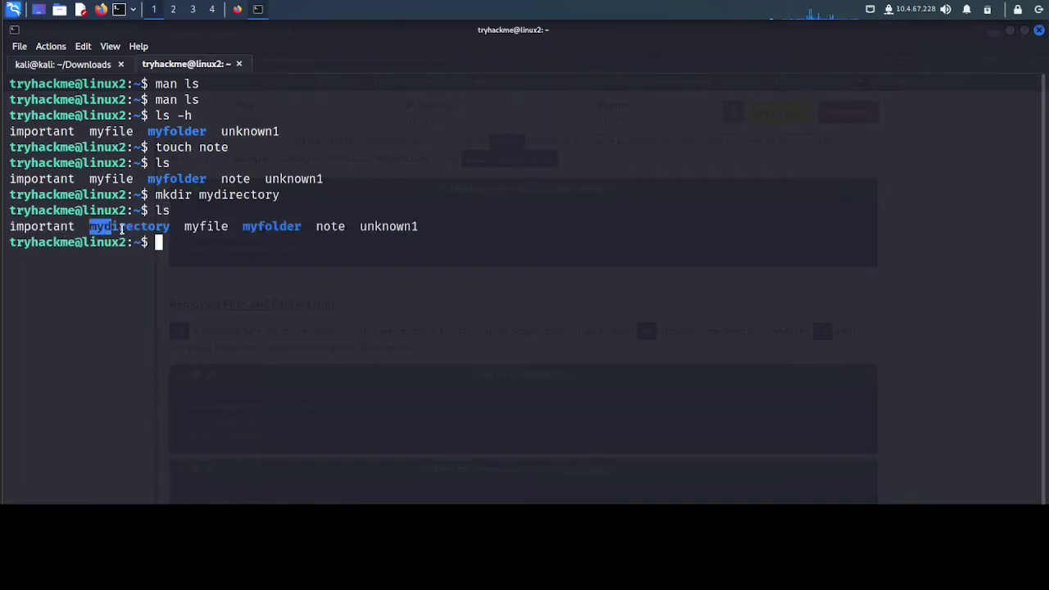
{"action": "left_click_drag", "start_coordinate": [85, 226], "coordinate": [171, 228]}
{"action": "left_click", "coordinate": [170, 241]}
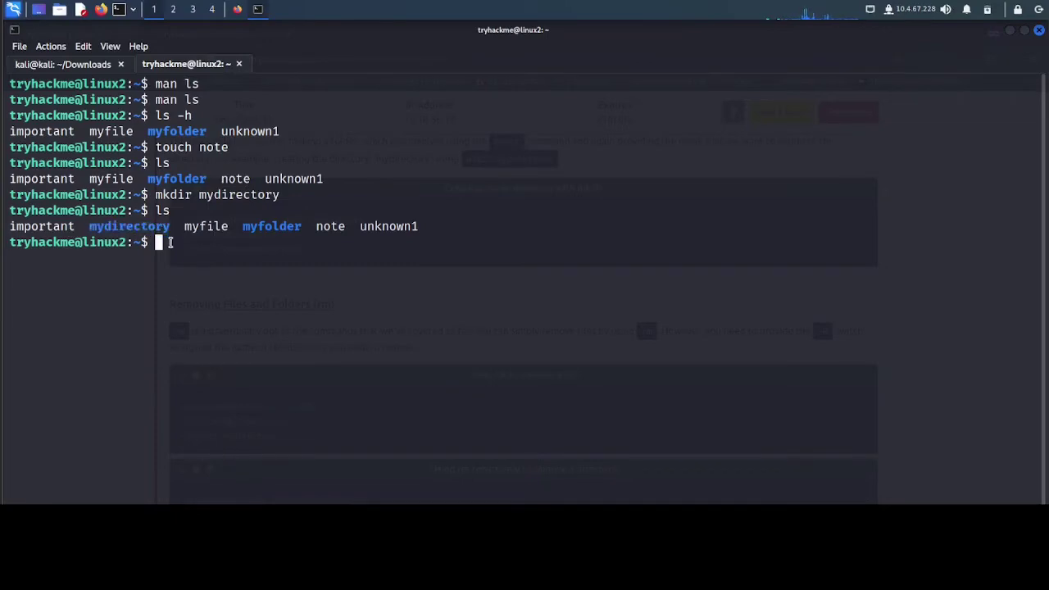
{"action": "key", "text": "alt+Tab"}
{"action": "scroll", "coordinate": [170, 242], "scroll_direction": "down", "scroll_amount": 3}
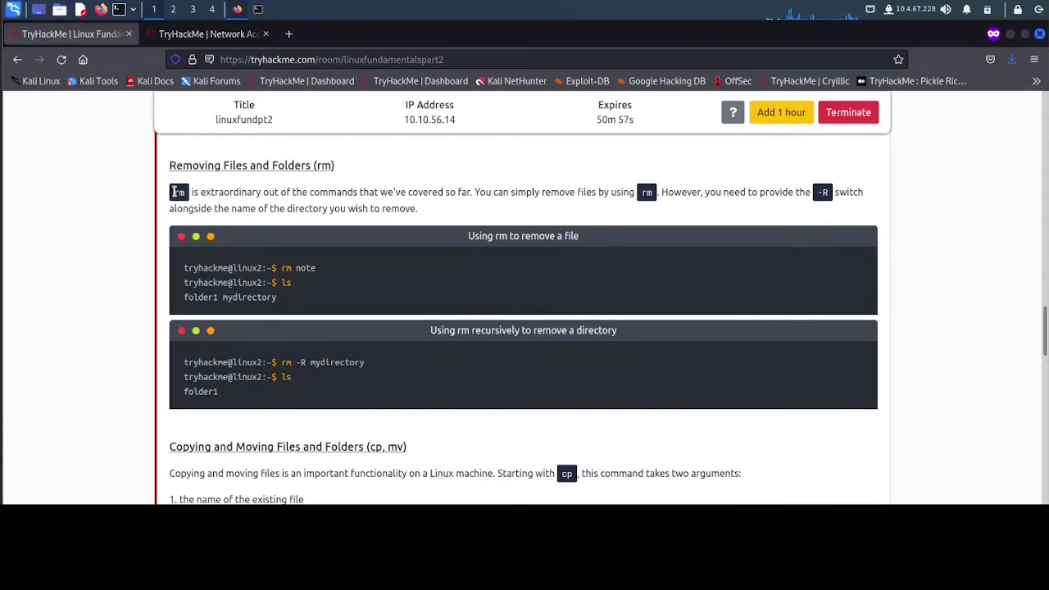
Delete the note file with rm note and confirm its removal with ls
{"action": "left_click_drag", "start_coordinate": [172, 193], "coordinate": [184, 192]}
{"action": "key", "text": "alt+Tab"}
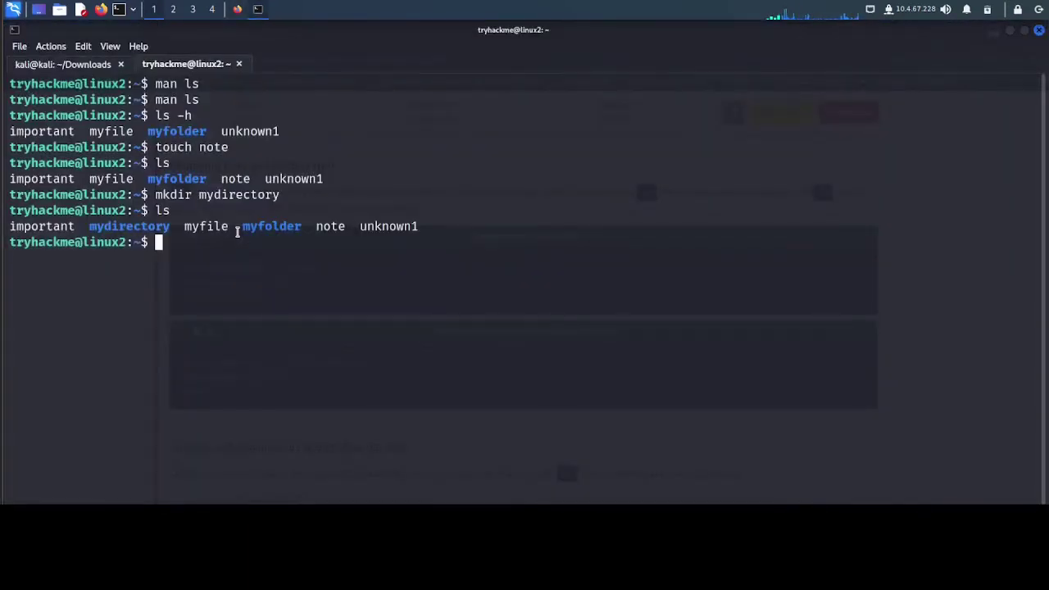
{"action": "type", "text": "rm "}
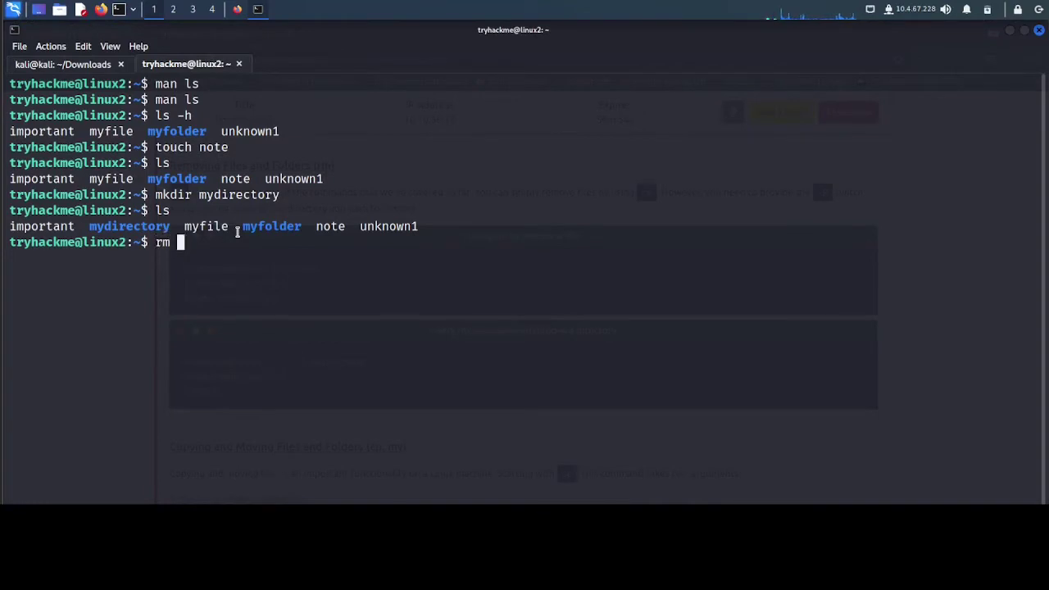
{"action": "type", "text": "no"}
{"action": "type", "text": "te"}
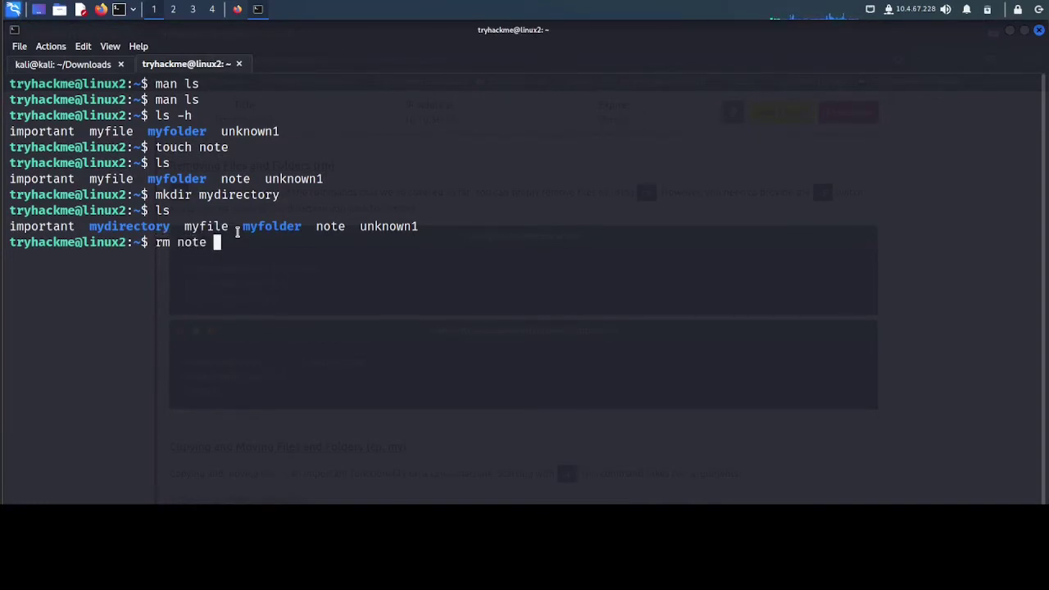
{"action": "key", "text": "Return"}
{"action": "type", "text": "l"}
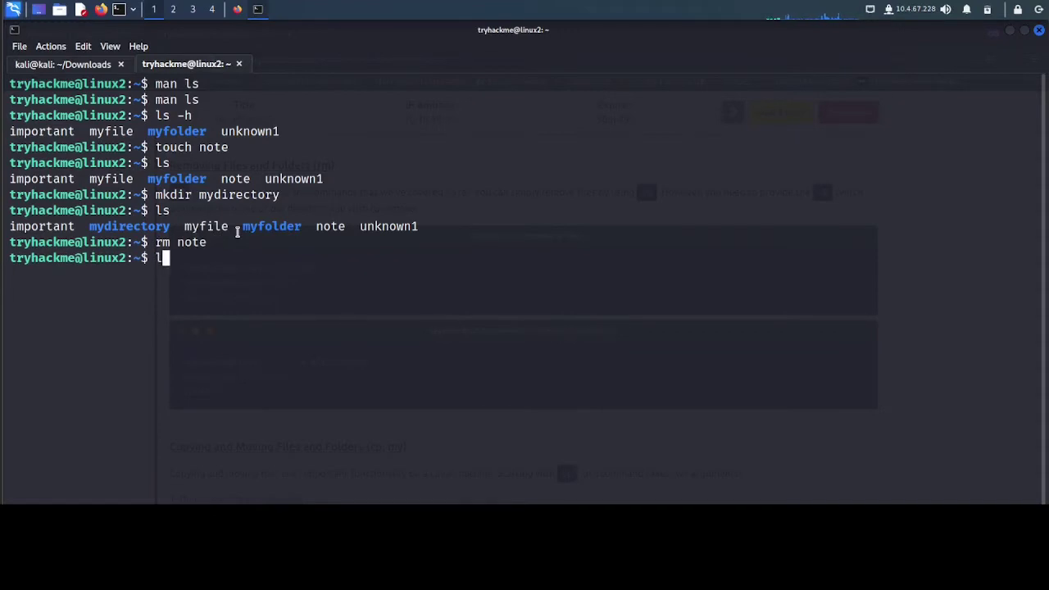
{"action": "type", "text": "s"}
{"action": "key", "text": "Return"}
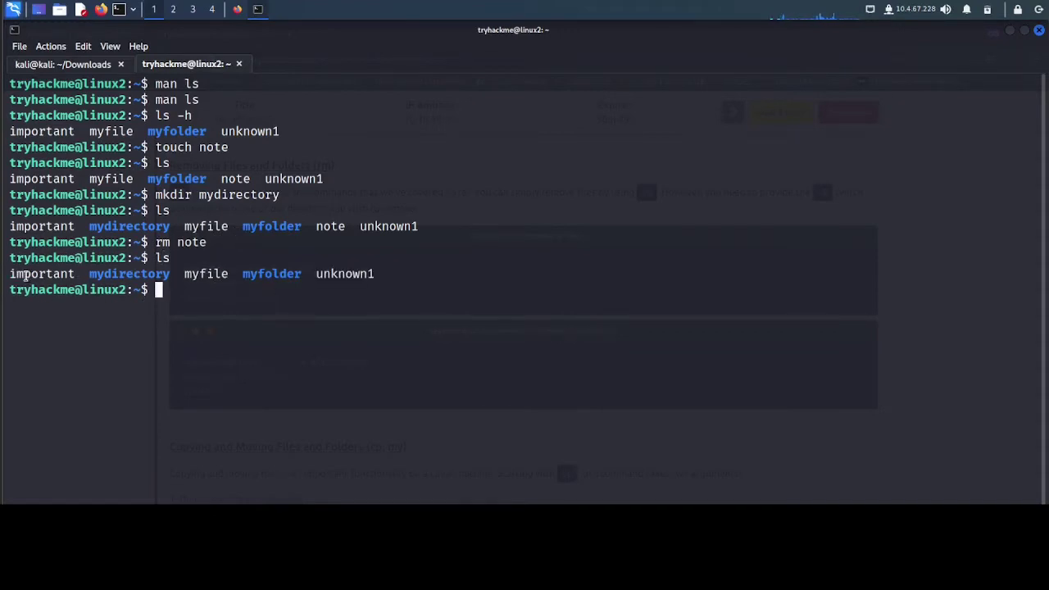
{"action": "key", "text": "alt+Tab"}
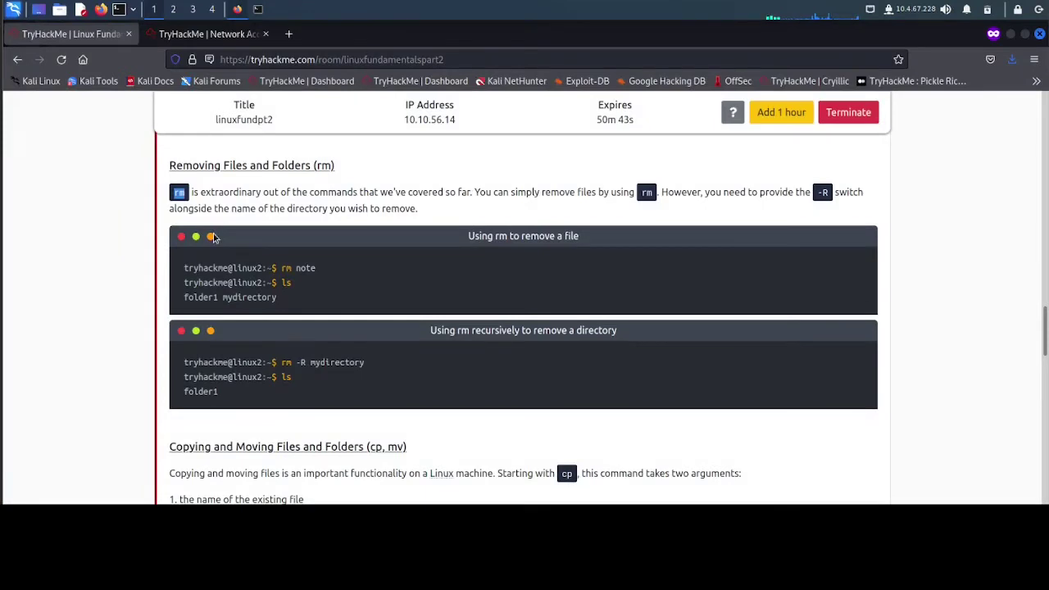
{"action": "scroll", "coordinate": [255, 254], "scroll_direction": "down", "scroll_amount": 3}
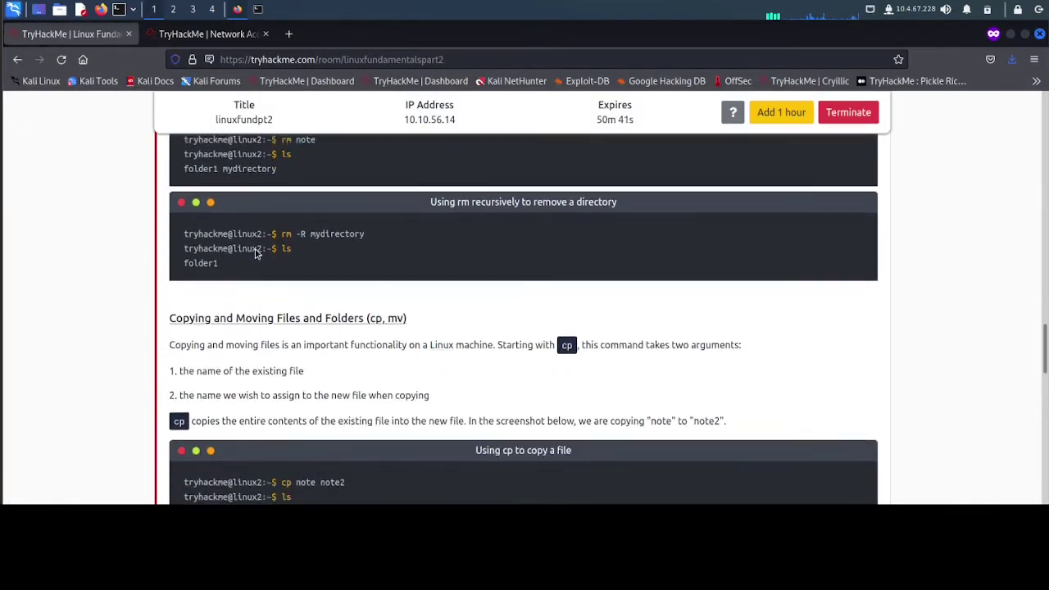
Try removing mydirectory without -R and get the 'cannot remove' error
{"action": "key", "text": "alt+Tab"}
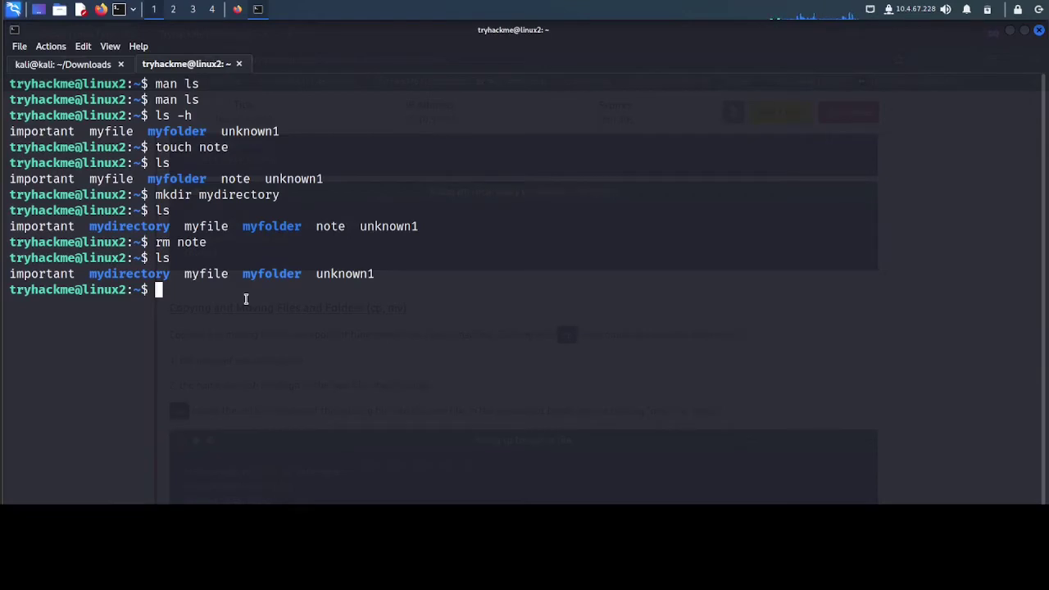
{"action": "type", "text": "rm -"}
{"action": "type", "text": "R"}
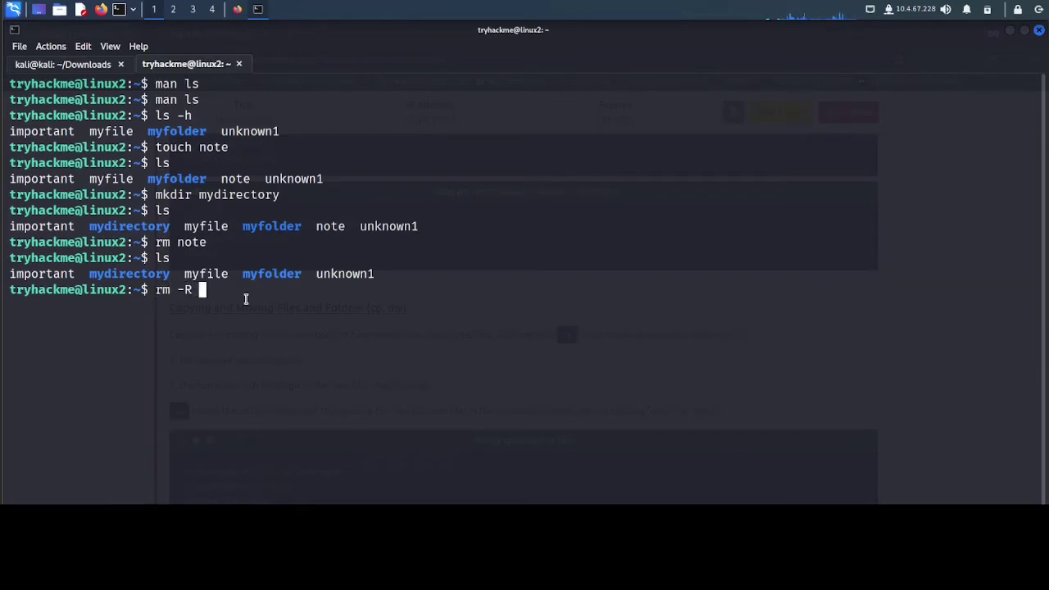
{"action": "type", "text": " my"}
{"action": "type", "text": "di"}
{"action": "key", "text": "Tab"}
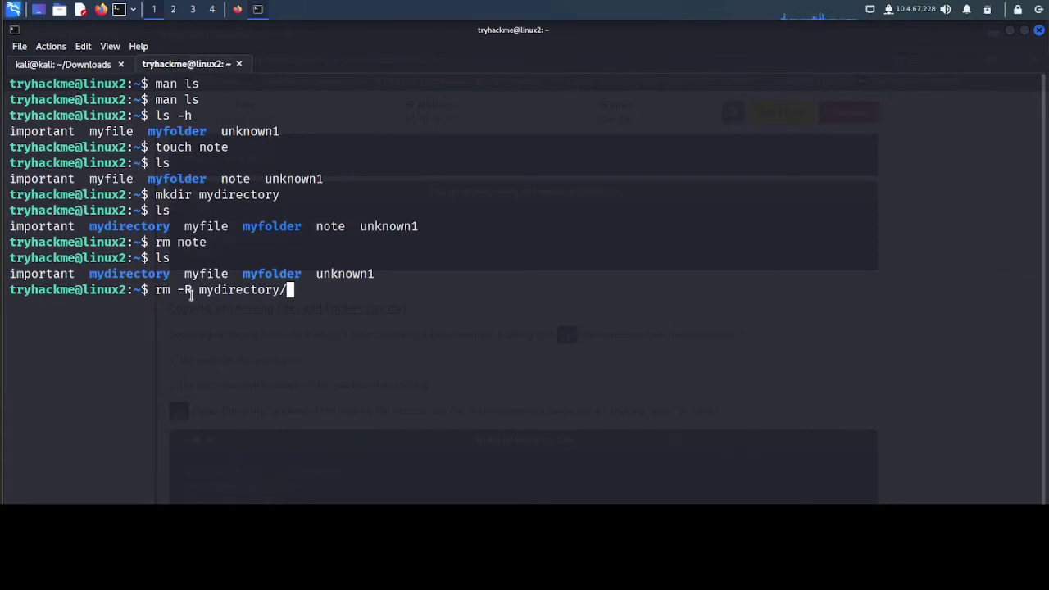
{"action": "key", "text": "Left"}
{"action": "key", "text": "Left"}
{"action": "key", "text": "Left"}
{"action": "key", "text": "Left"}
{"action": "key", "text": "Left"}
{"action": "key", "text": "Left"}
{"action": "key", "text": "Left"}
{"action": "key", "text": "Left"}
{"action": "key", "text": "Right"}
{"action": "key", "text": "Delete"}
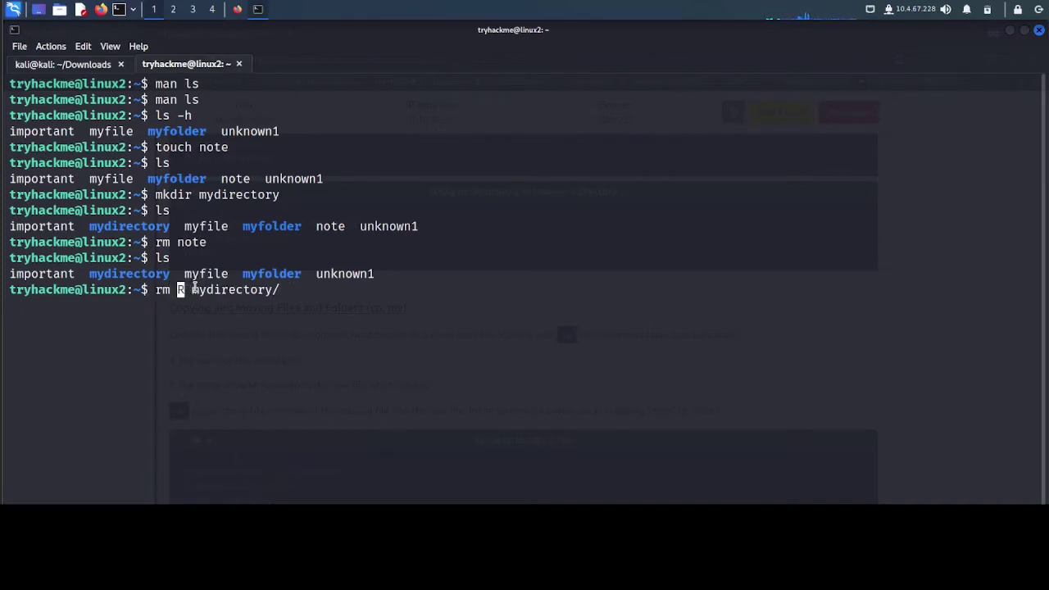
{"action": "key", "text": "Delete"}
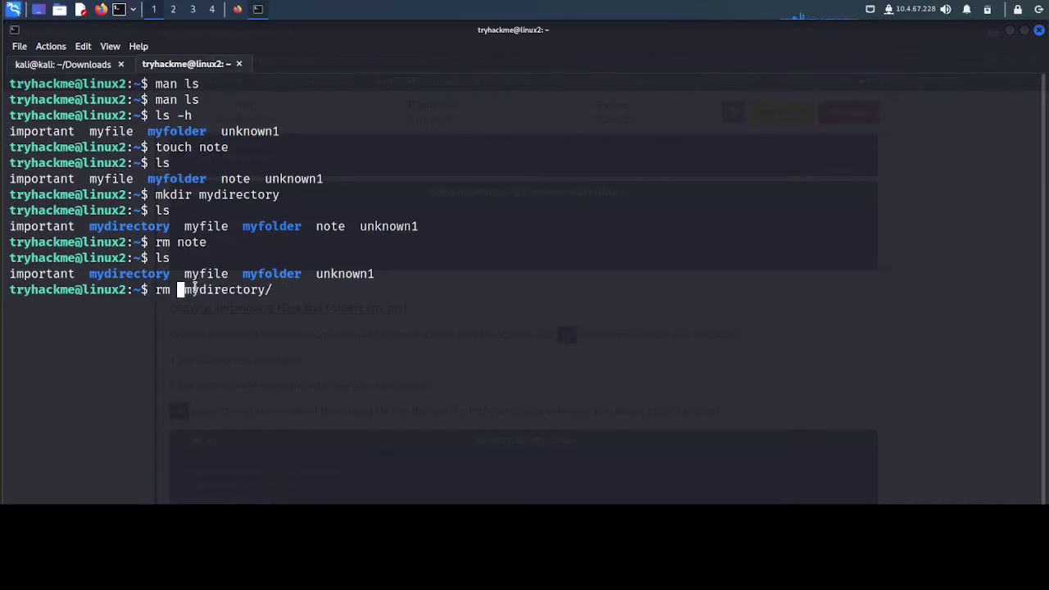
{"action": "key", "text": "Return"}
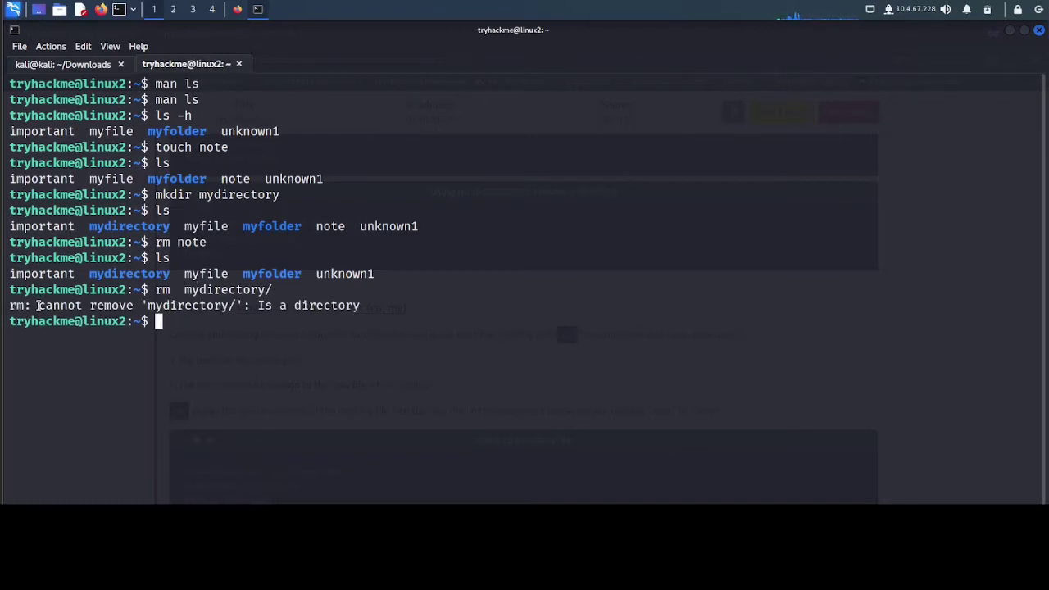
{"action": "left_click_drag", "start_coordinate": [38, 305], "coordinate": [95, 306]}
{"action": "left_click", "coordinate": [194, 322]}
Remove the folder with rm -R mydirectory/ and confirm with ls that it's gone
{"action": "key", "text": "Up"}
{"action": "key", "text": "Left"}
{"action": "key", "text": "Left"}
{"action": "key", "text": "Left"}
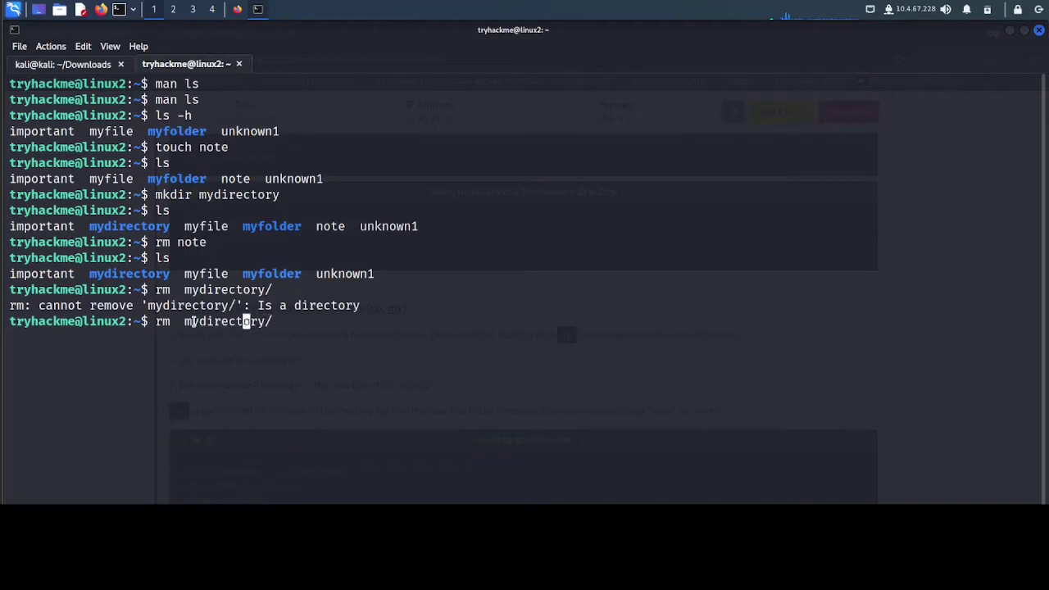
{"action": "key", "text": "Left"}
{"action": "key", "text": "Left"}
{"action": "key", "text": "Left"}
{"action": "key", "text": "Left"}
{"action": "key", "text": "Left"}
{"action": "type", "text": "-"}
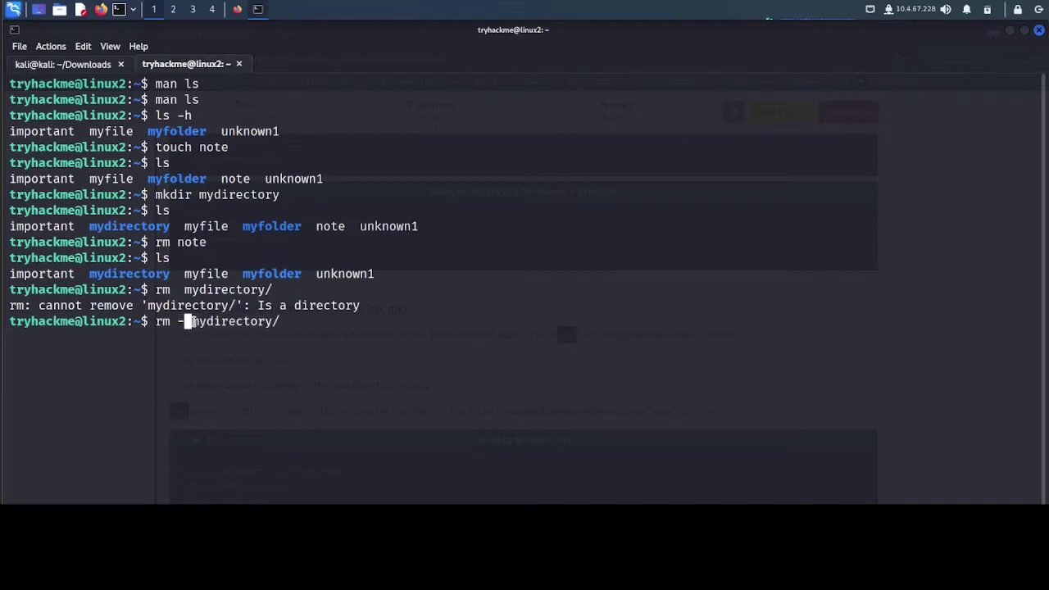
{"action": "type", "text": "R"}
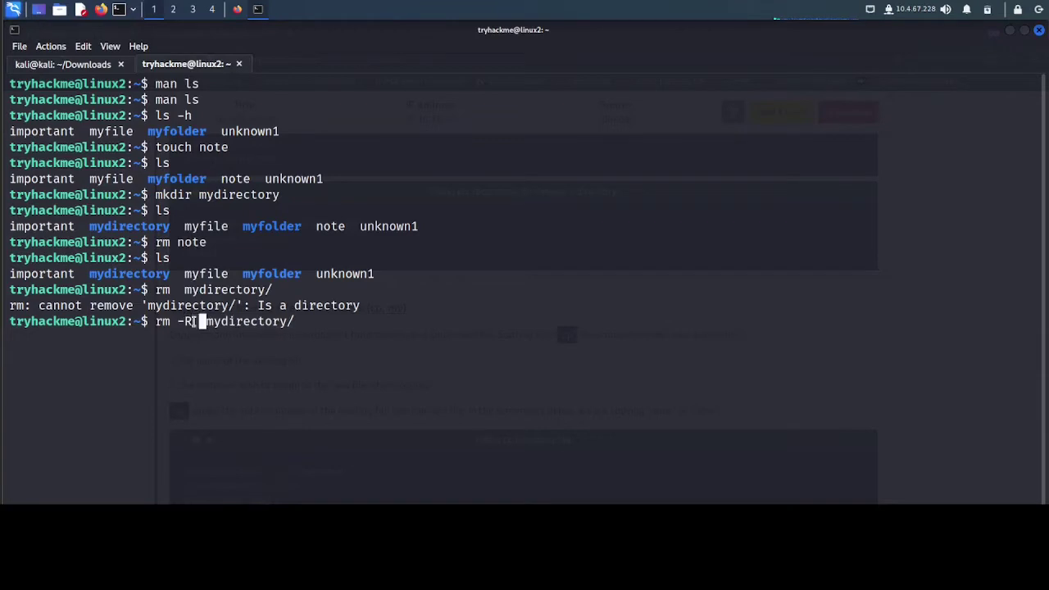
{"action": "key", "text": "BackSpace"}
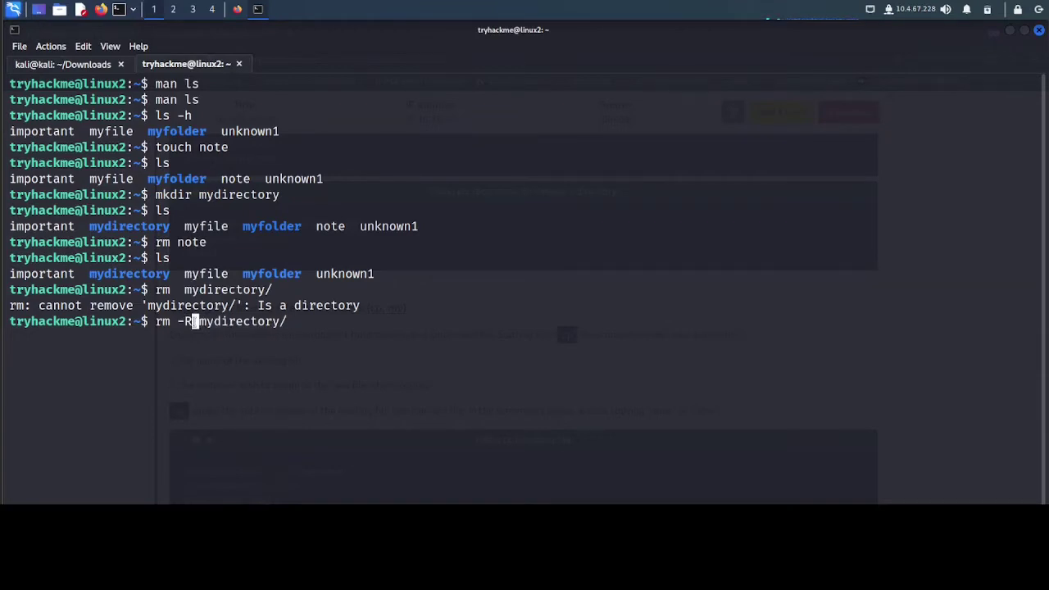
{"action": "key", "text": "Return"}
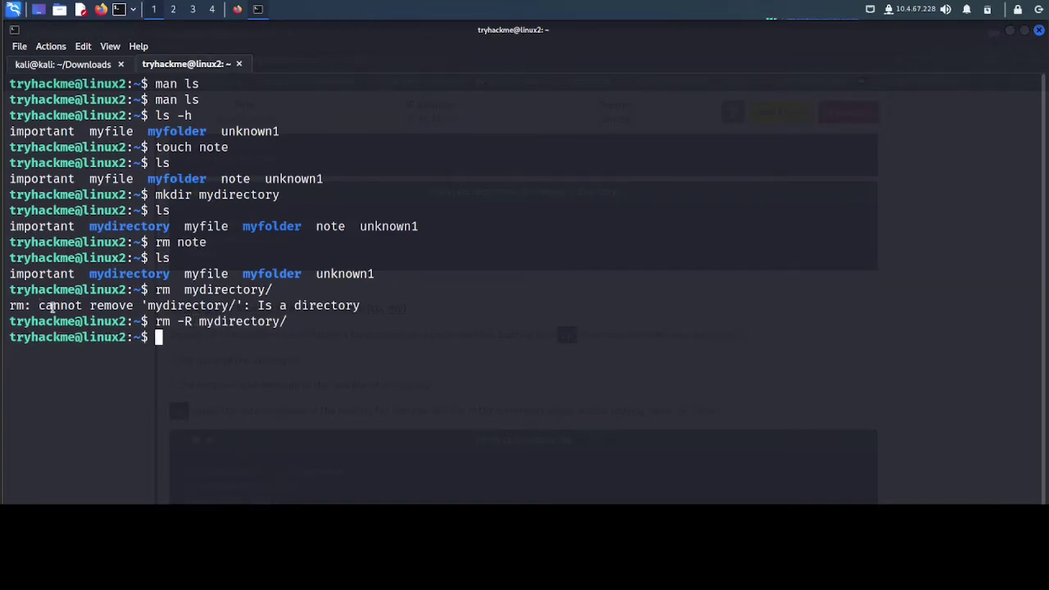
{"action": "type", "text": "ls"}
{"action": "key", "text": "Return"}
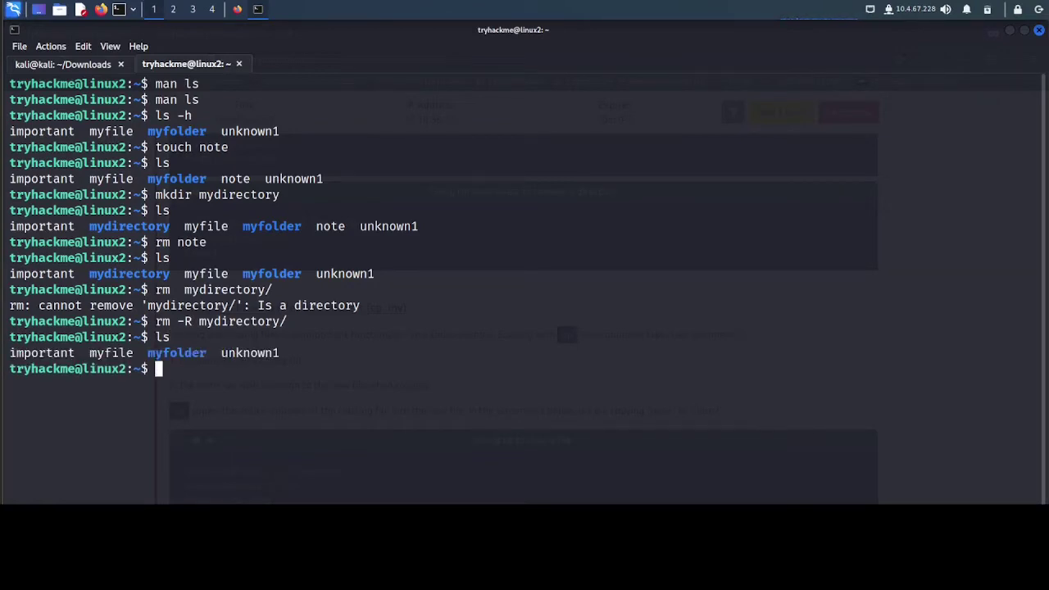
{"action": "key", "text": "alt+Tab"}
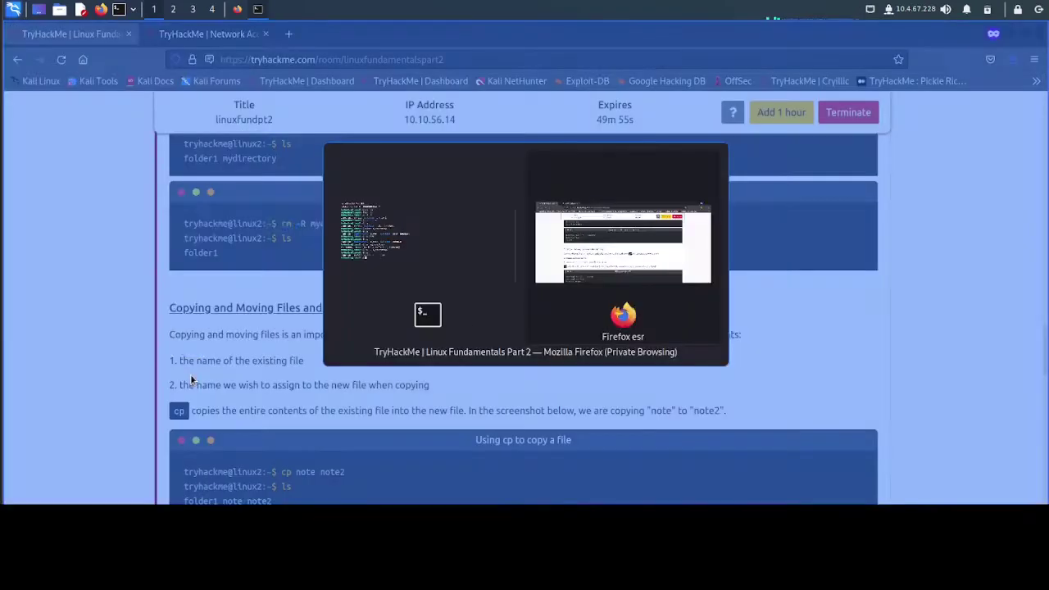
{"action": "scroll", "coordinate": [214, 240], "scroll_direction": "down", "scroll_amount": 3}
{"action": "scroll", "coordinate": [213, 240], "scroll_direction": "down", "scroll_amount": 2}
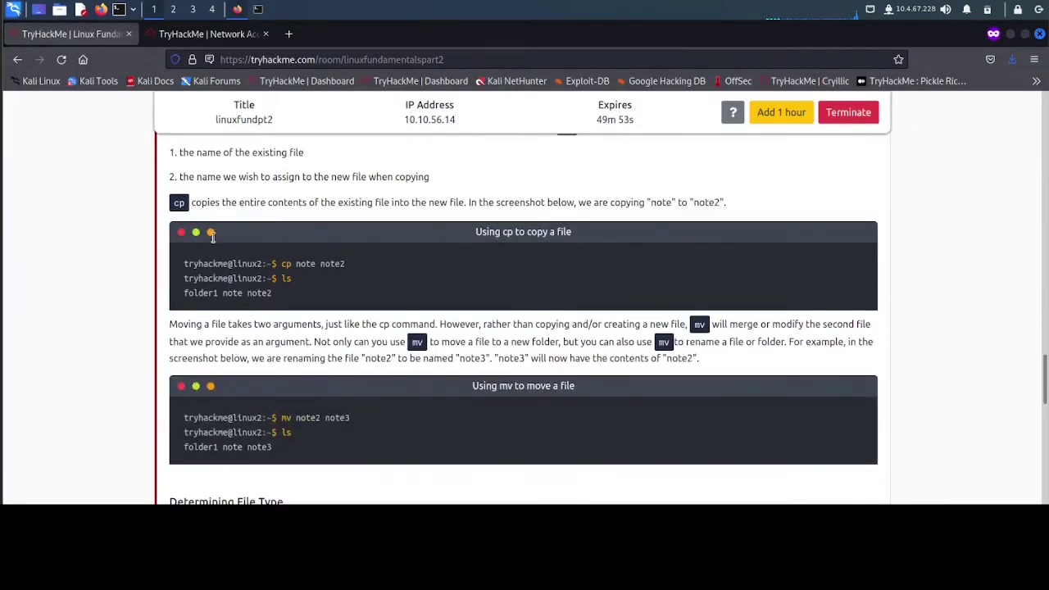
Recreate note with touch and copy it to note2, confirming with ls
{"action": "scroll", "coordinate": [213, 241], "scroll_direction": "up", "scroll_amount": 1}
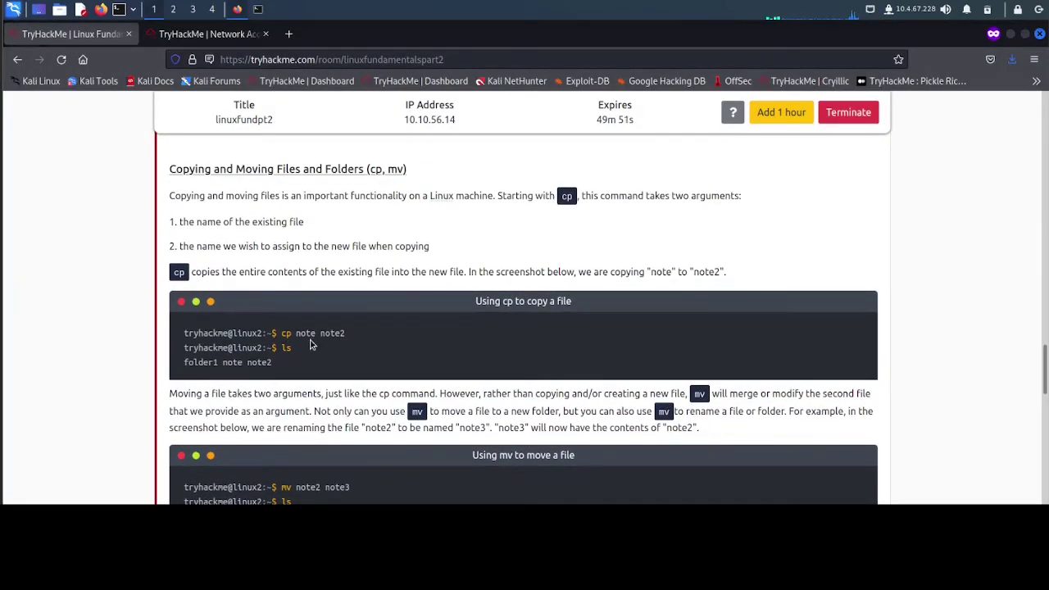
{"action": "key", "text": "alt+Tab"}
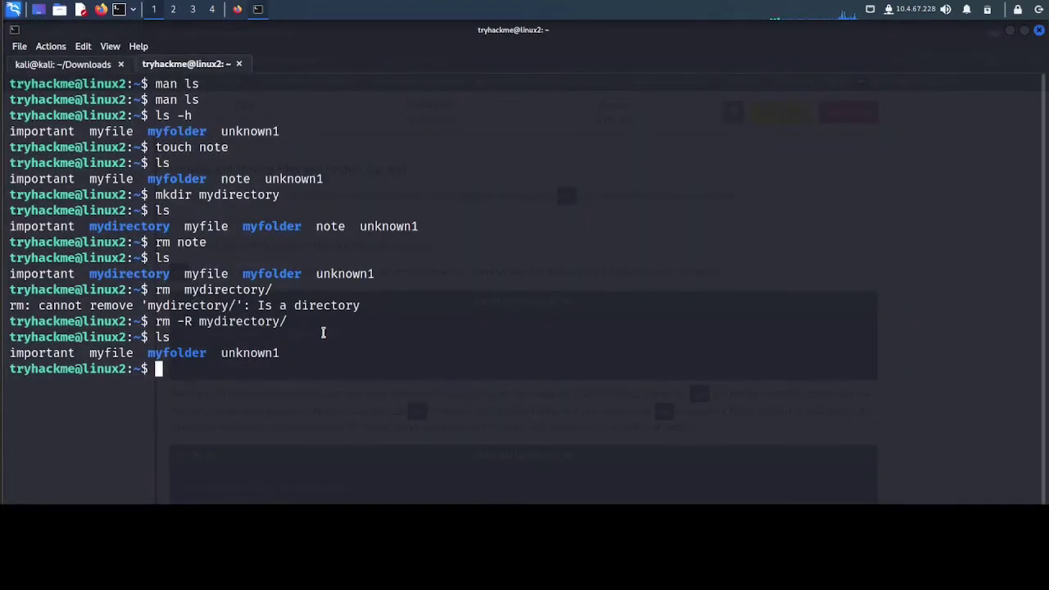
{"action": "type", "text": "touc"}
{"action": "type", "text": "h"}
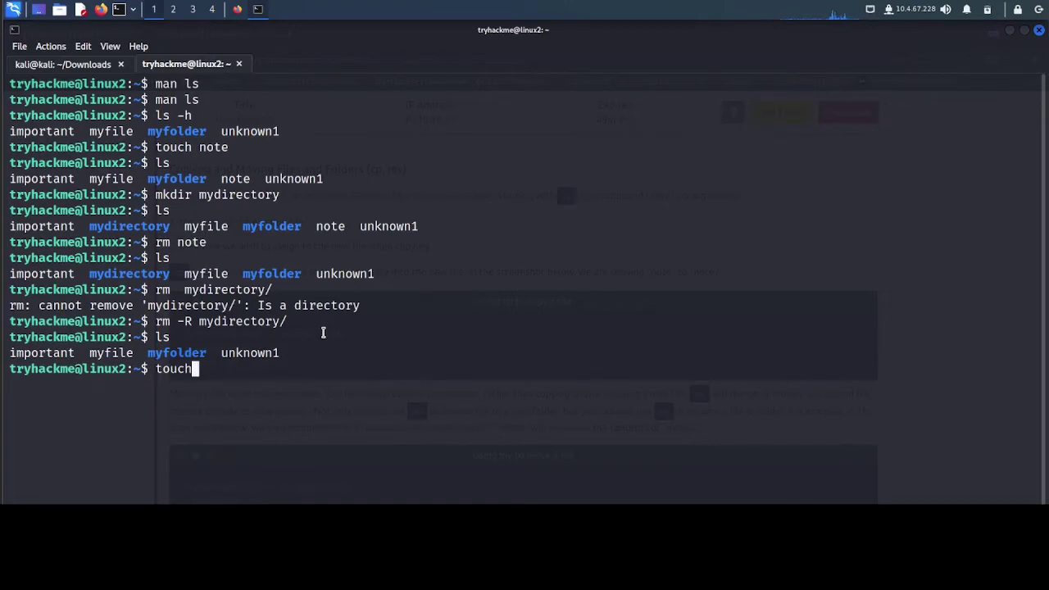
{"action": "type", "text": " note"}
{"action": "key", "text": "Return"}
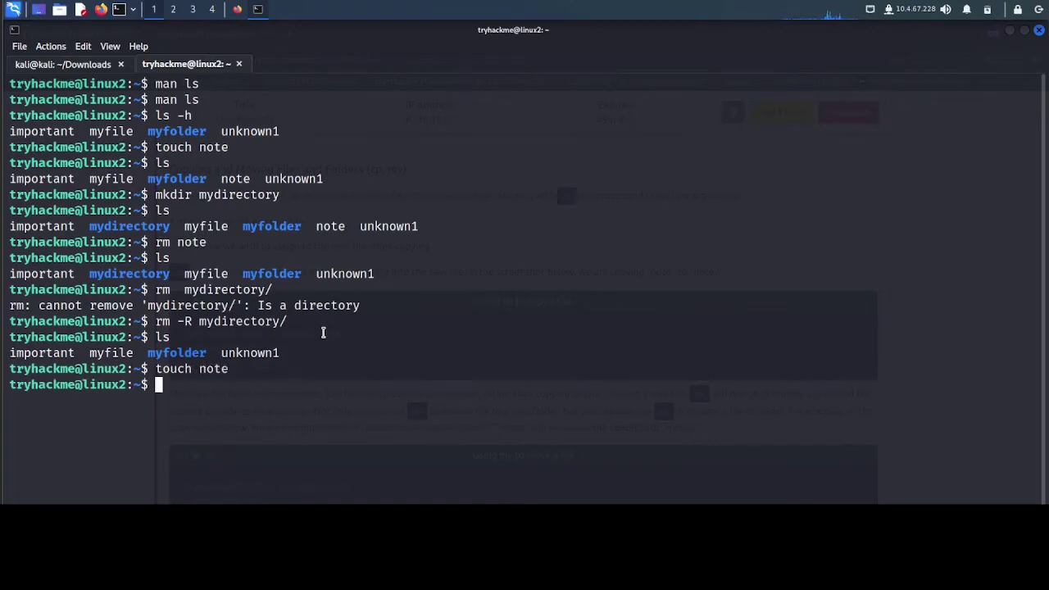
{"action": "key", "text": "alt+Tab"}
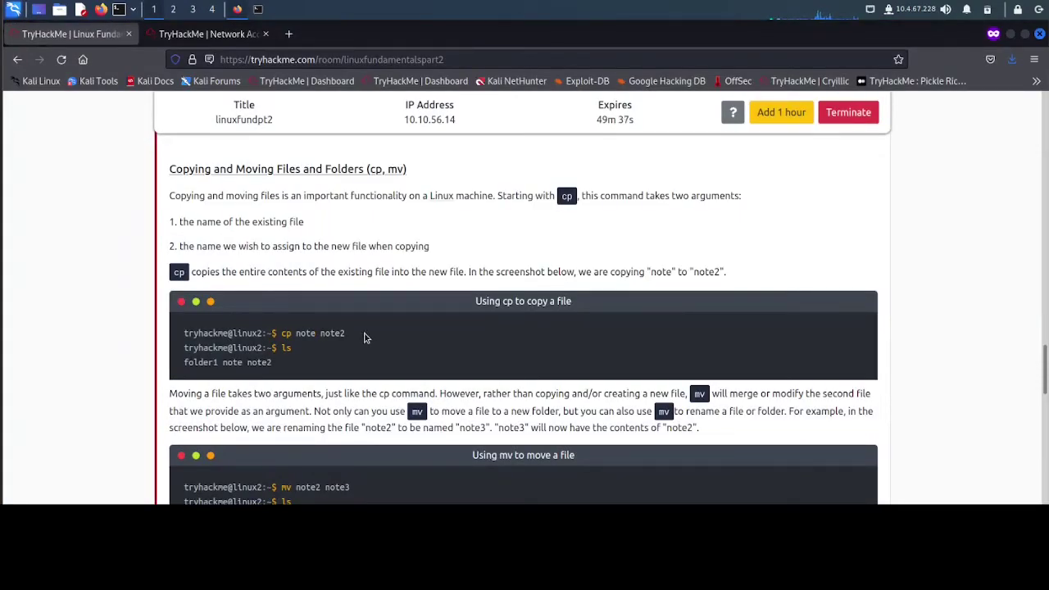
{"action": "key", "text": "alt+Tab"}
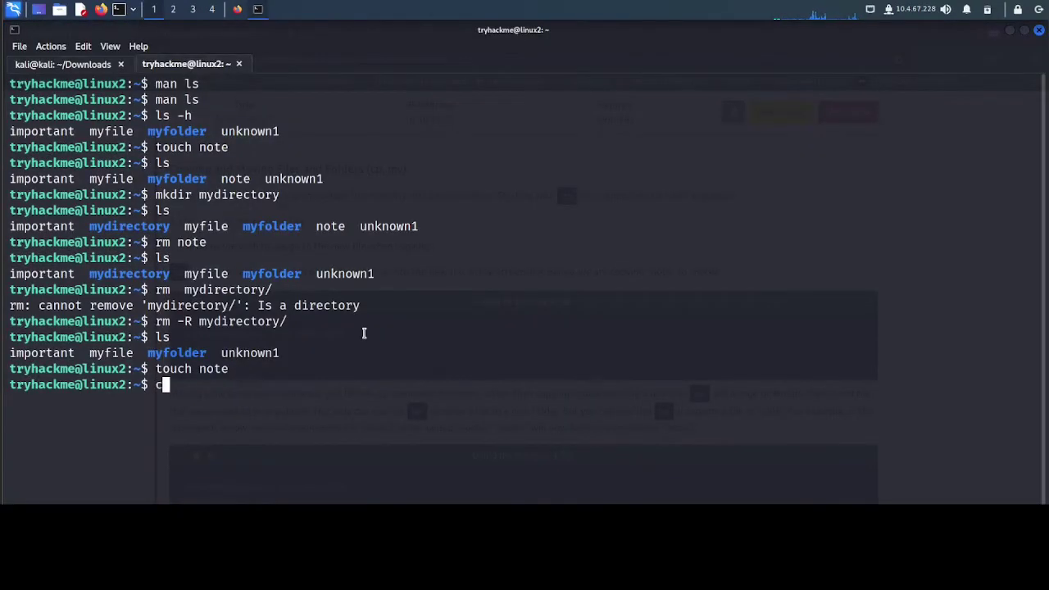
{"action": "type", "text": "cp note "}
{"action": "type", "text": "note2"}
{"action": "key", "text": "Return"}
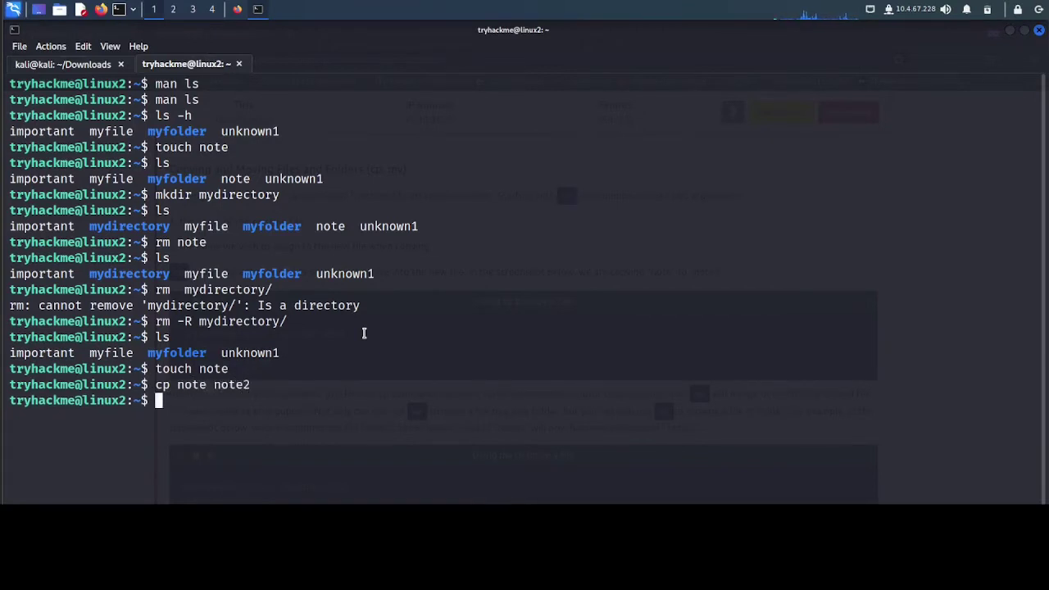
{"action": "type", "text": "ls"}
{"action": "key", "text": "Return"}
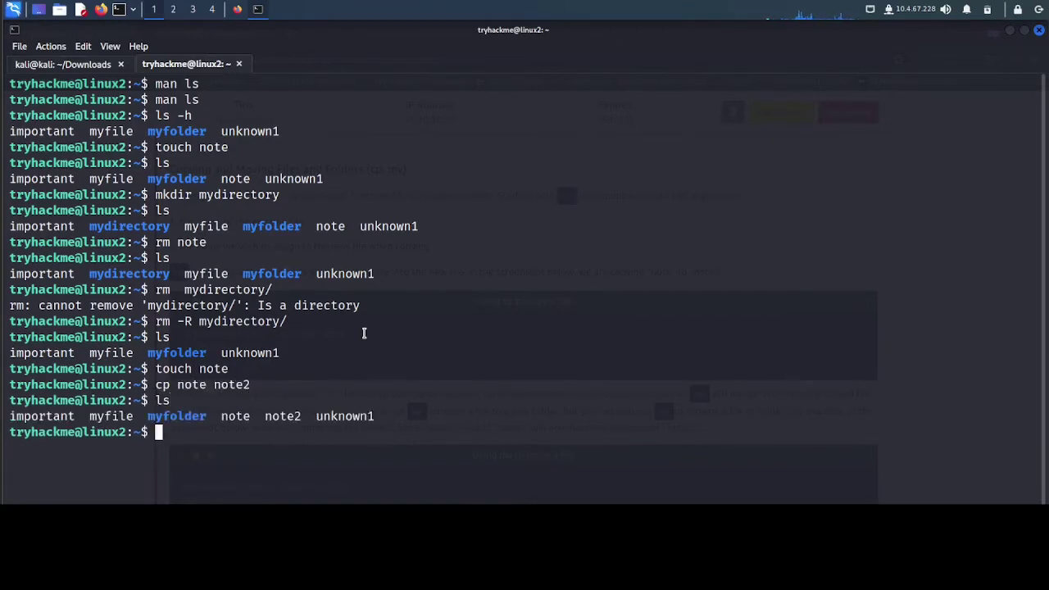
Copy note to nat and list the folder to confirm the new file
{"action": "left_click_drag", "start_coordinate": [224, 417], "coordinate": [293, 417]}
{"action": "left_click", "coordinate": [256, 431]}
{"action": "type", "text": "cp"}
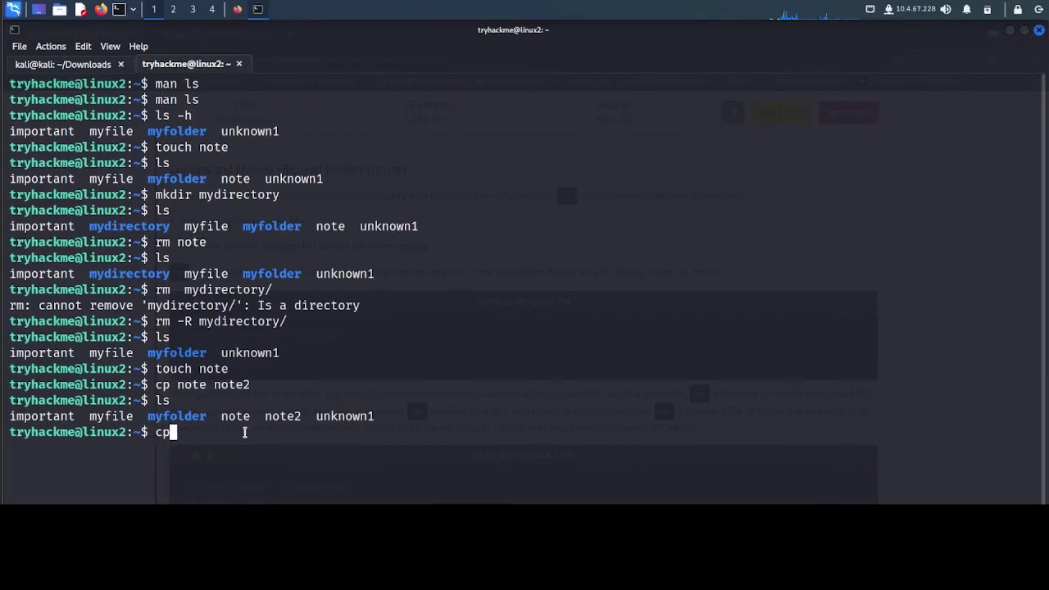
{"action": "type", "text": " n"}
{"action": "type", "text": "ote "}
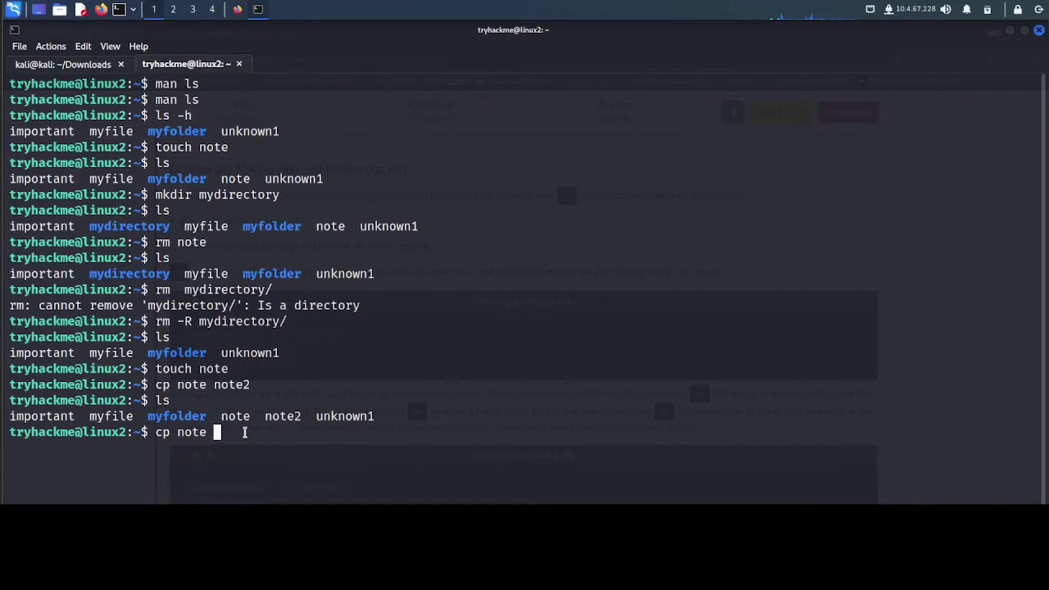
{"action": "type", "text": "nat"}
{"action": "key", "text": "Return"}
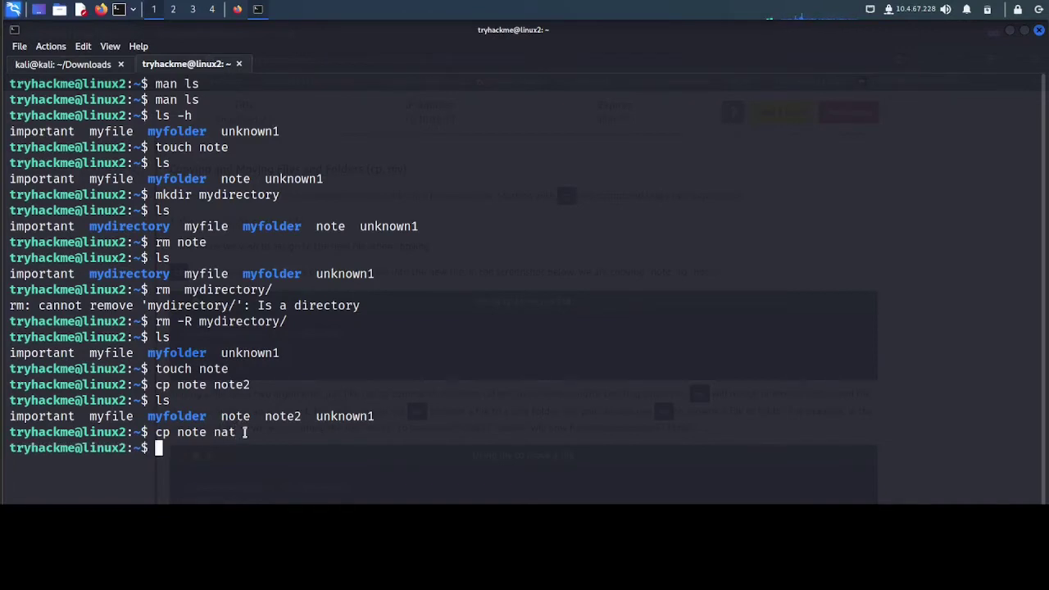
{"action": "type", "text": "ls"}
{"action": "key", "text": "Return"}
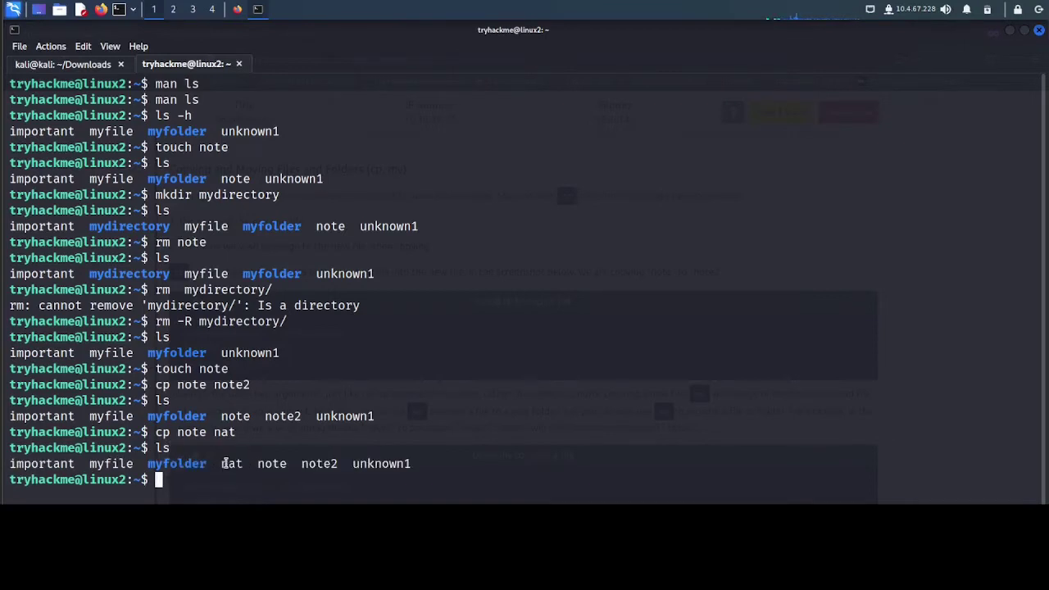
{"action": "left_click_drag", "start_coordinate": [222, 464], "coordinate": [237, 464]}
Clear the terminal and find the mv example in the lesson
{"action": "type", "text": "clear"}
{"action": "key", "text": "Return"}
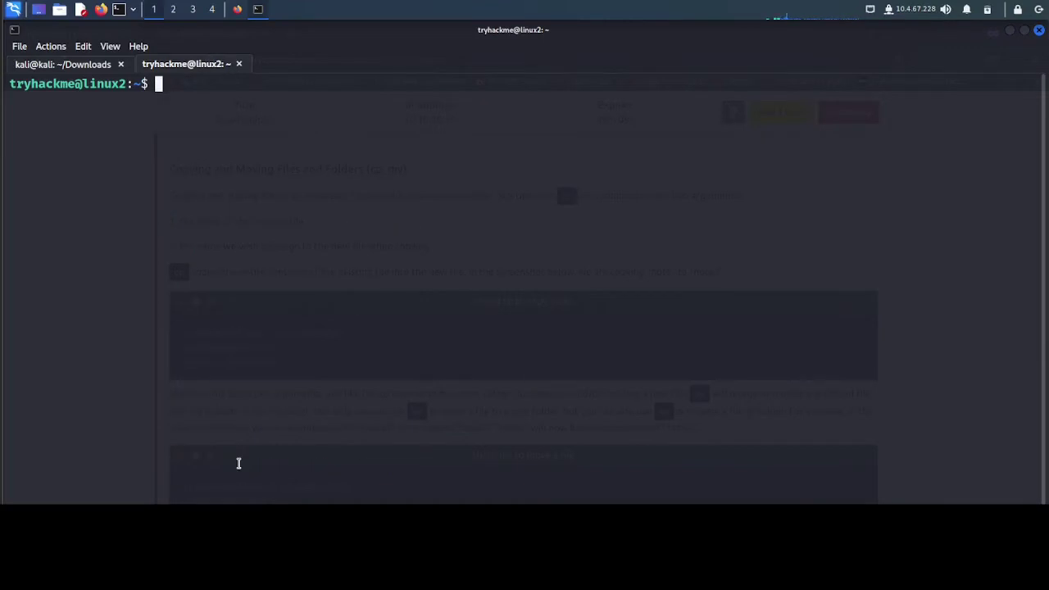
{"action": "key", "text": "alt+Tab"}
{"action": "scroll", "coordinate": [229, 350], "scroll_direction": "down", "scroll_amount": 5}
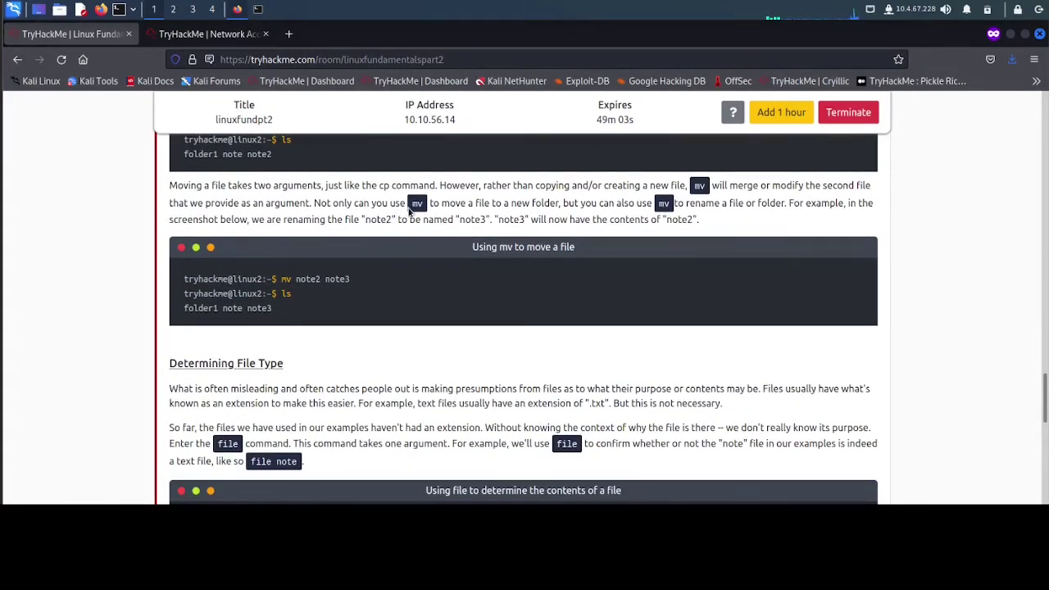
{"action": "double_click", "coordinate": [416, 206]}
Rename note2 to note3 with 'mv note2 note3' and confirm note3 with ls
{"action": "key", "text": "alt+Tab"}
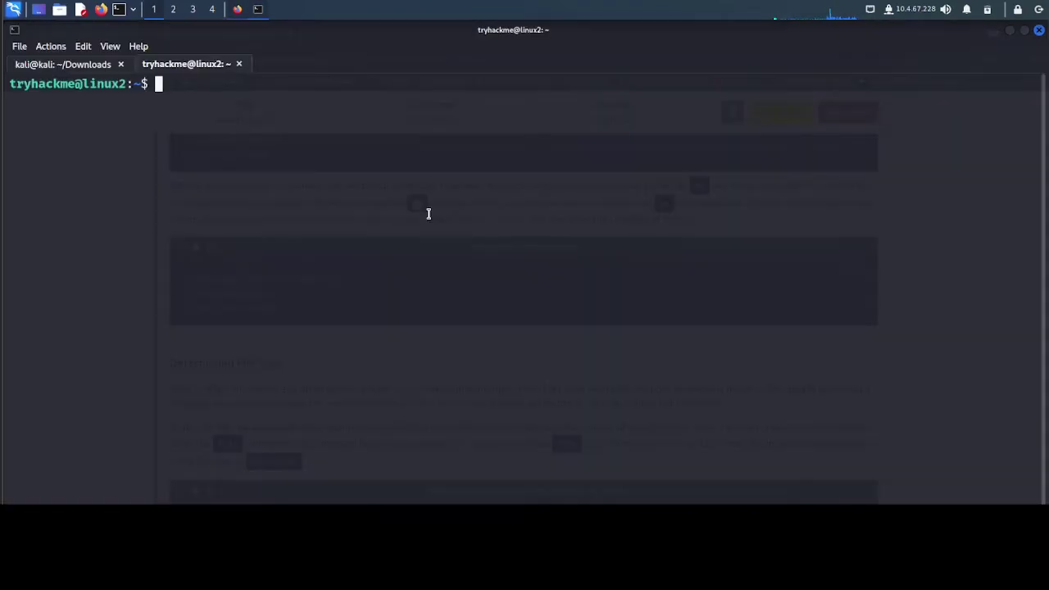
{"action": "type", "text": "m"}
{"action": "type", "text": "v note"}
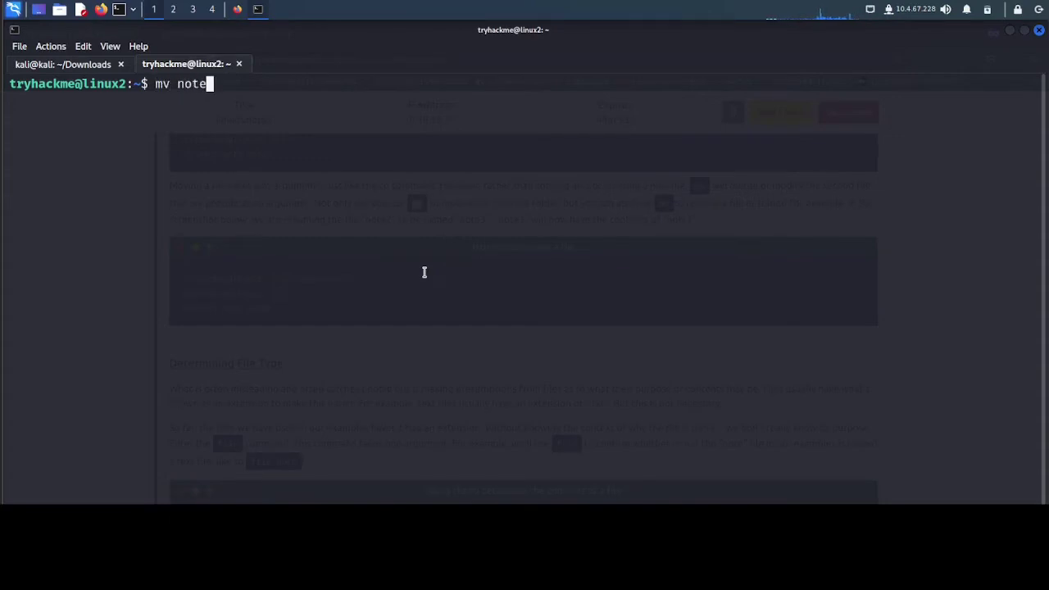
{"action": "type", "text": "2 "}
{"action": "type", "text": "note3"}
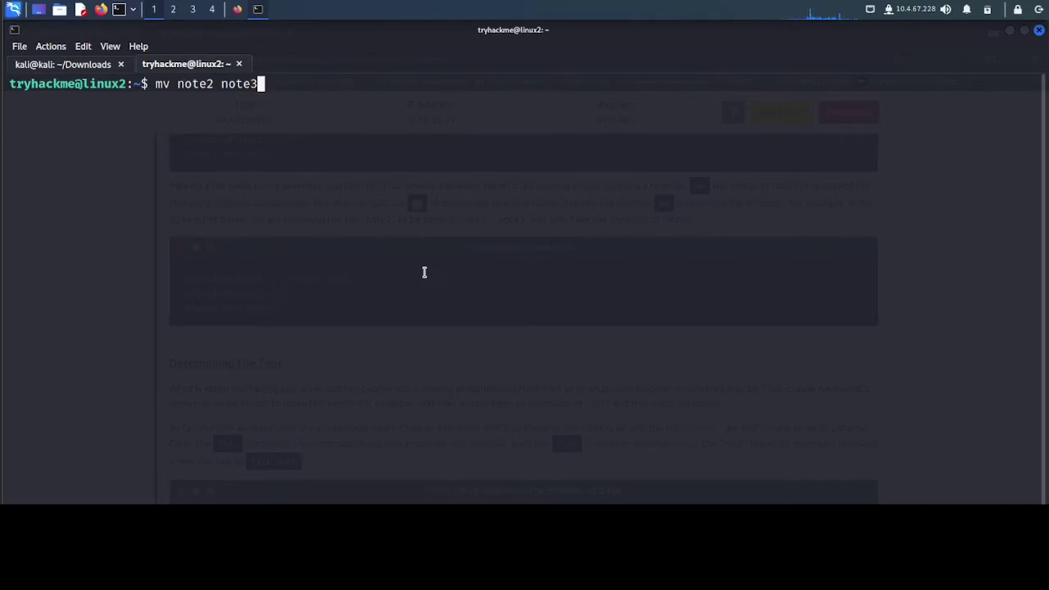
{"action": "key", "text": "Return"}
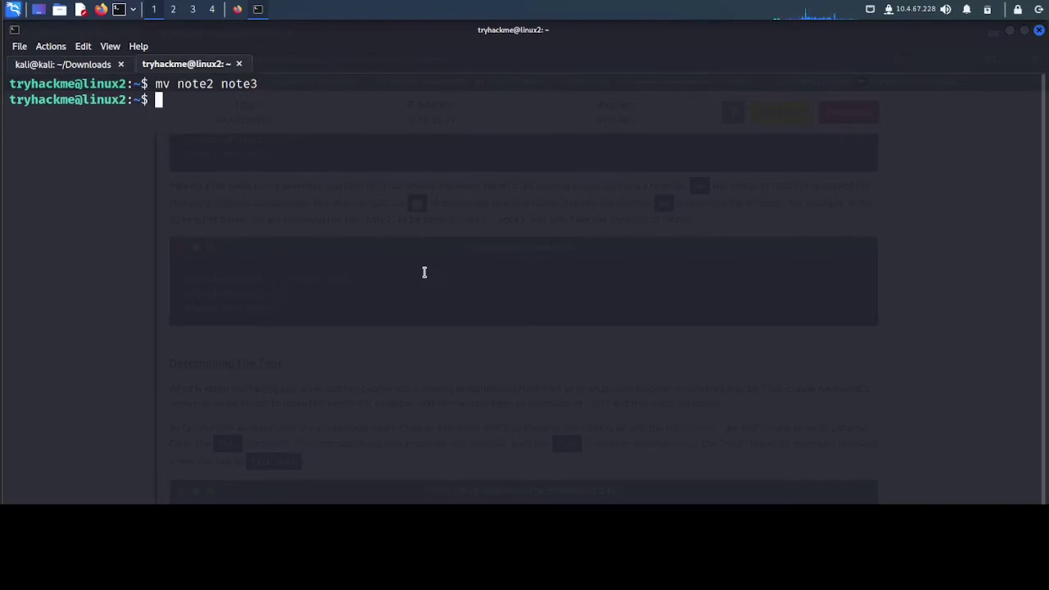
{"action": "type", "text": "l"}
{"action": "type", "text": "s"}
{"action": "key", "text": "Return"}
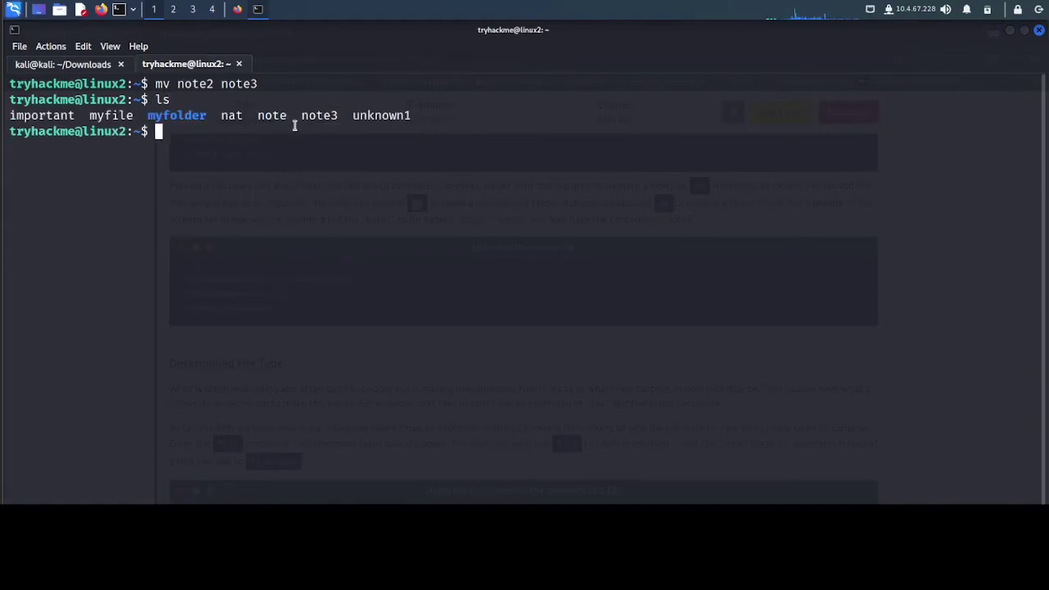
{"action": "left_click_drag", "start_coordinate": [302, 115], "coordinate": [340, 117]}
{"action": "key", "text": "alt+Tab"}
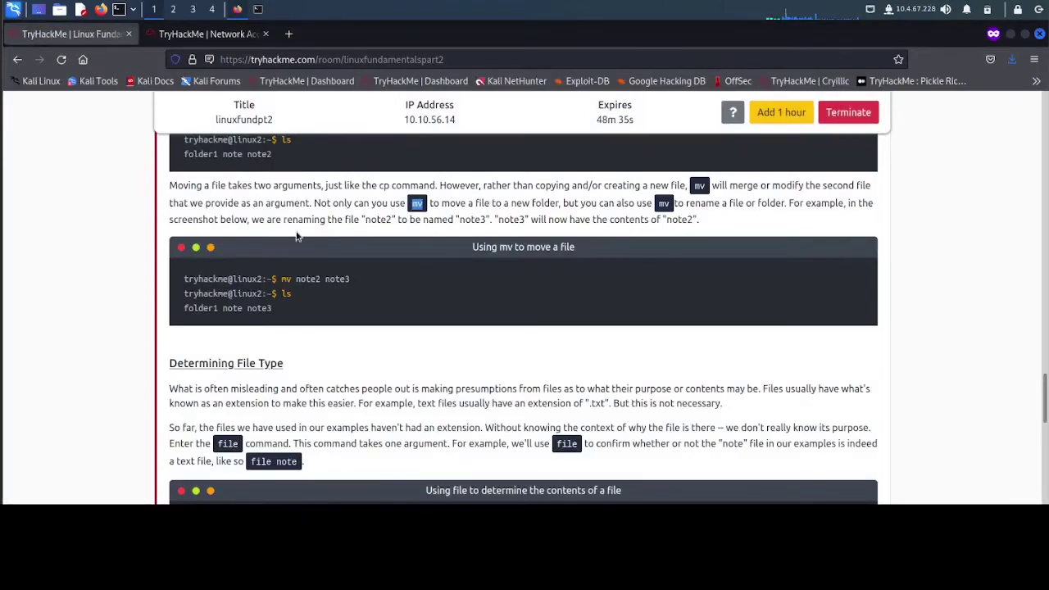
Scroll the lesson down to the file command example
{"action": "scroll", "coordinate": [313, 282], "scroll_direction": "down", "scroll_amount": 3}
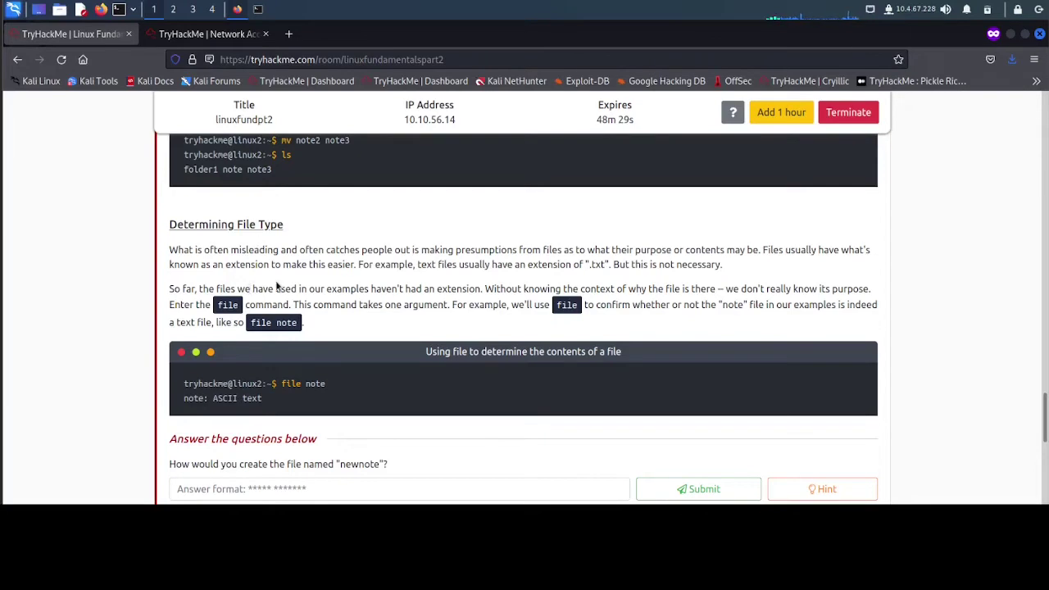
{"action": "scroll", "coordinate": [280, 287], "scroll_direction": "down", "scroll_amount": 2}
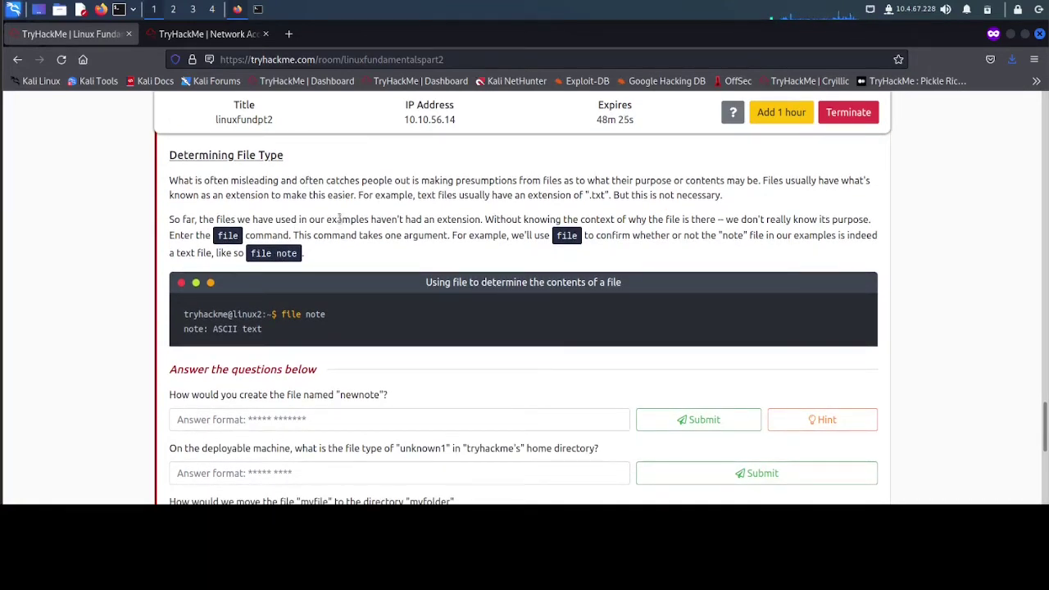
{"action": "double_click", "coordinate": [229, 236]}
Run 'file note', which reports 'empty', then scroll to the Task 4 questions
{"action": "key", "text": "alt+Tab"}
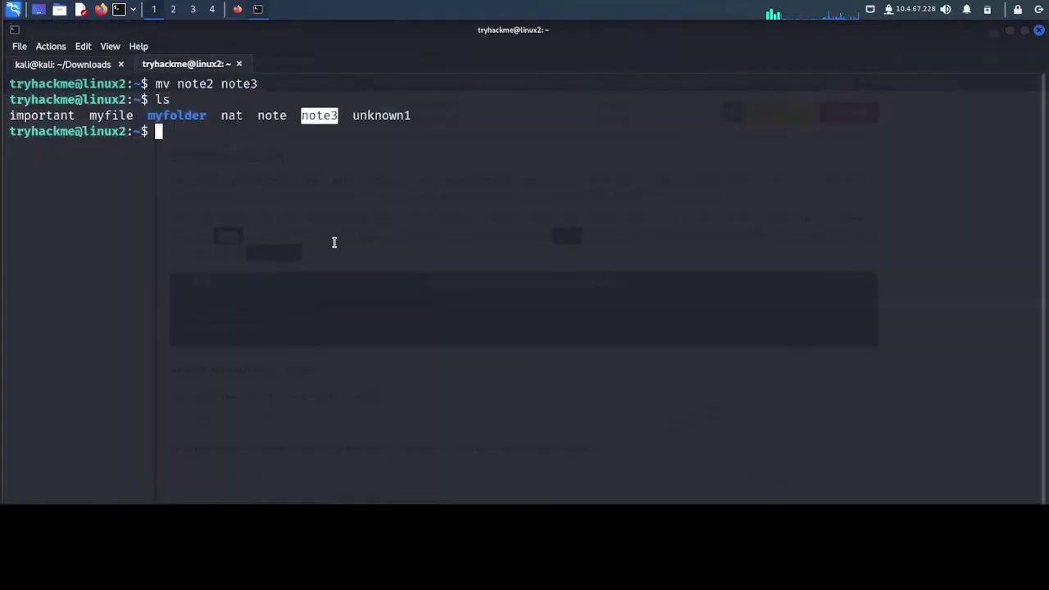
{"action": "type", "text": "fi"}
{"action": "type", "text": "le not"}
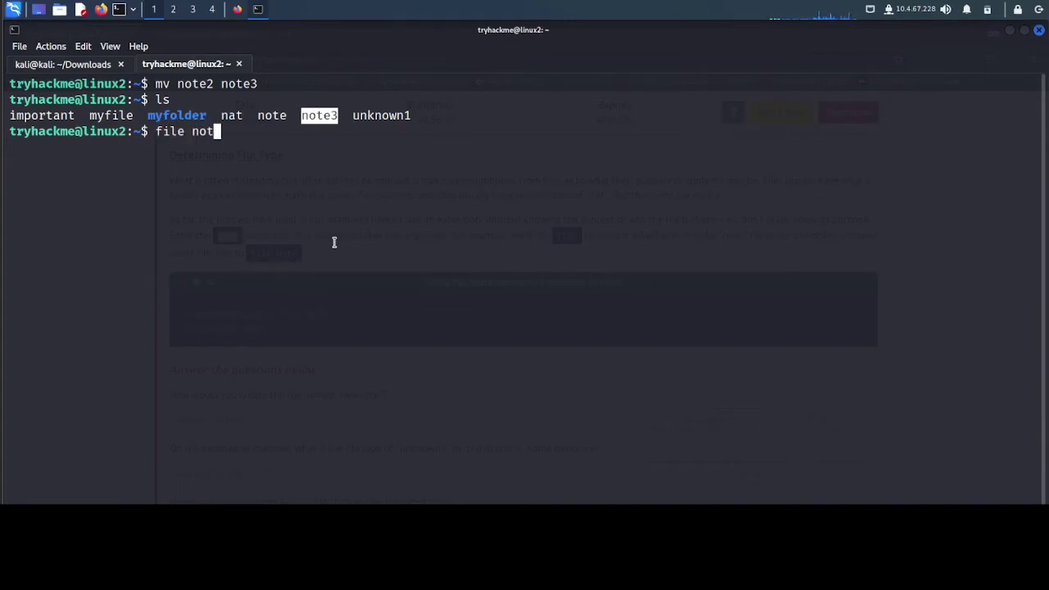
{"action": "type", "text": "e"}
{"action": "key", "text": "Return"}
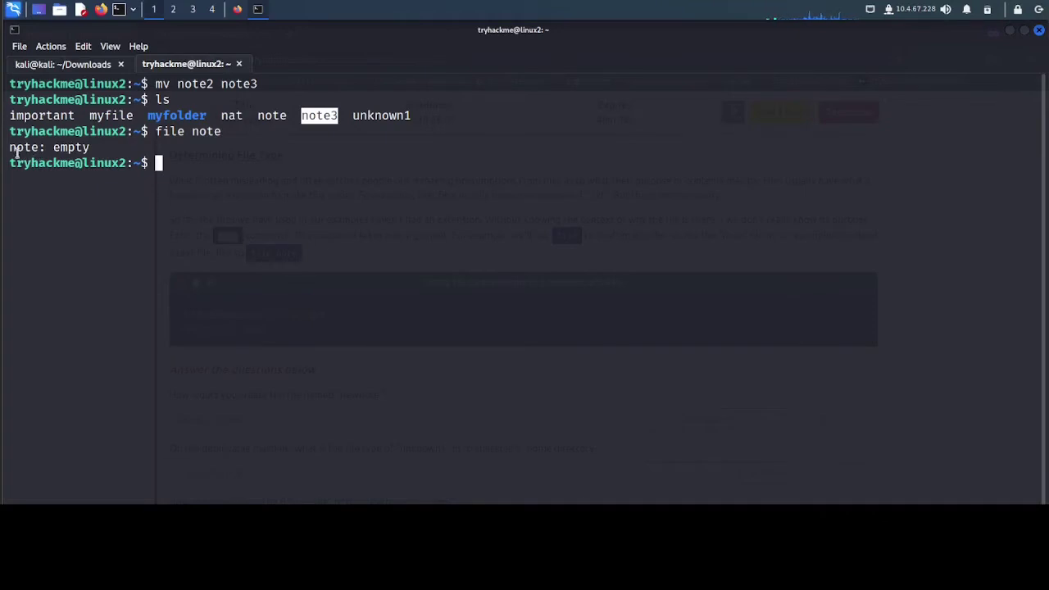
{"action": "left_click_drag", "start_coordinate": [10, 148], "coordinate": [81, 156]}
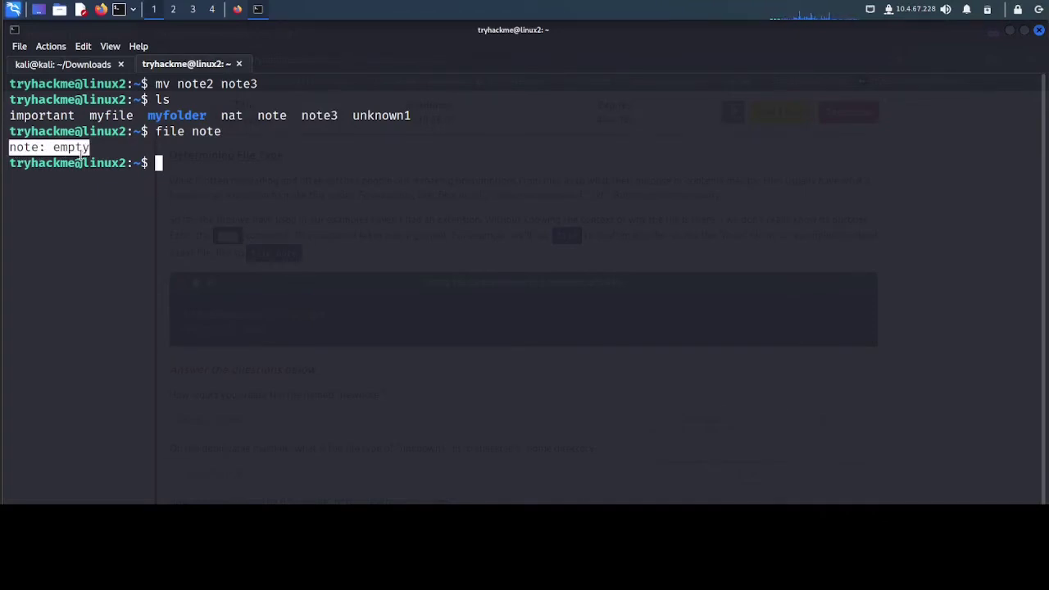
{"action": "left_click", "coordinate": [194, 169]}
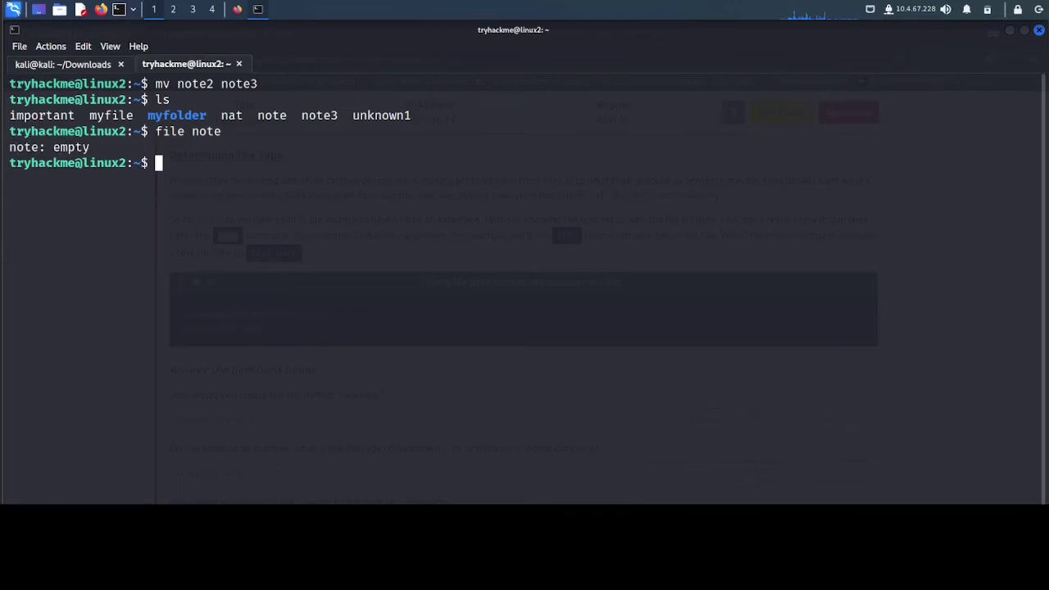
{"action": "key", "text": "alt+Tab"}
{"action": "scroll", "coordinate": [297, 244], "scroll_direction": "down", "scroll_amount": 3}
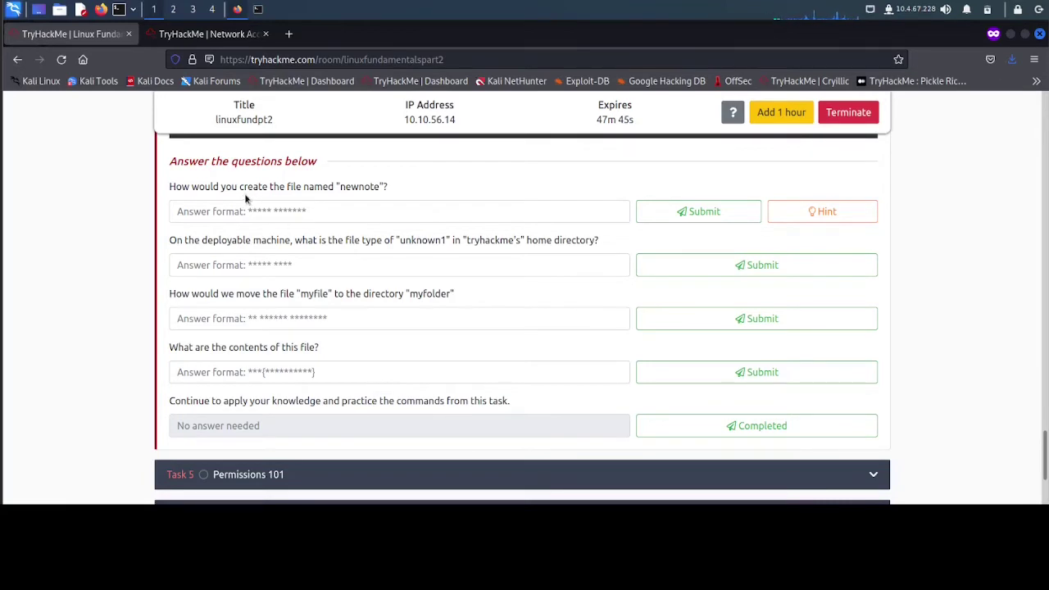
Enter 'touch newnote' as the answer to the newnote question
{"action": "left_click_drag", "start_coordinate": [240, 186], "coordinate": [311, 187]}
{"action": "left_click", "coordinate": [321, 211]}
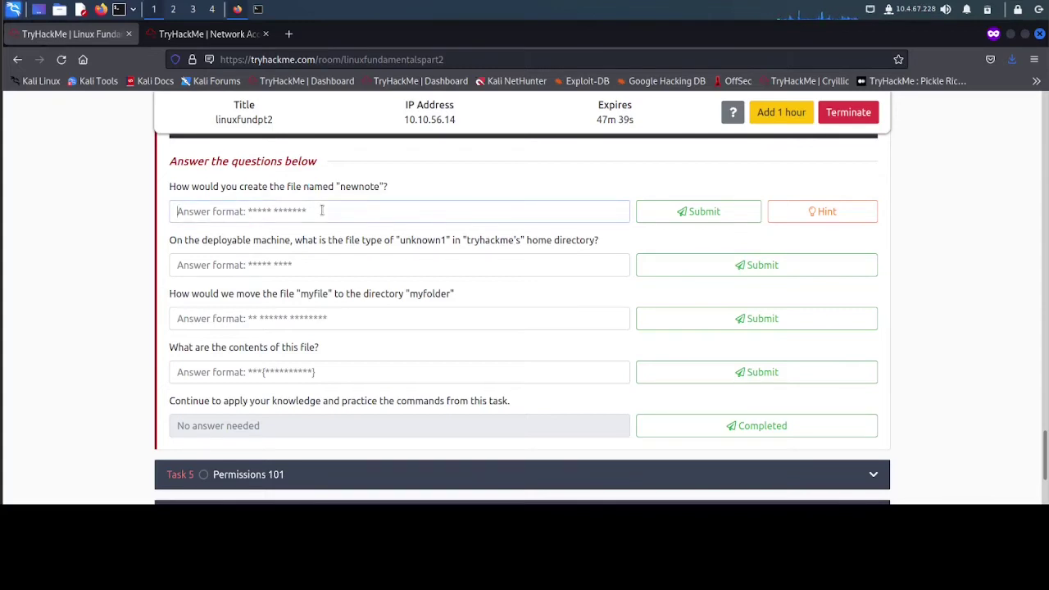
{"action": "type", "text": "touch n"}
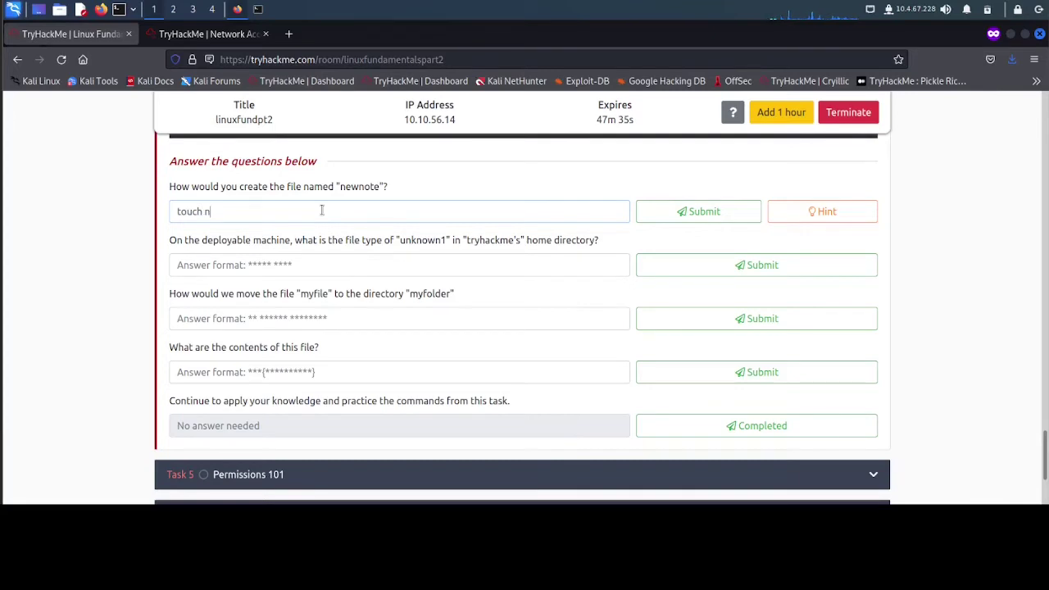
{"action": "type", "text": "ewnote"}
{"action": "key", "text": "ctrl+a"}
{"action": "key", "text": "ctrl+c"}
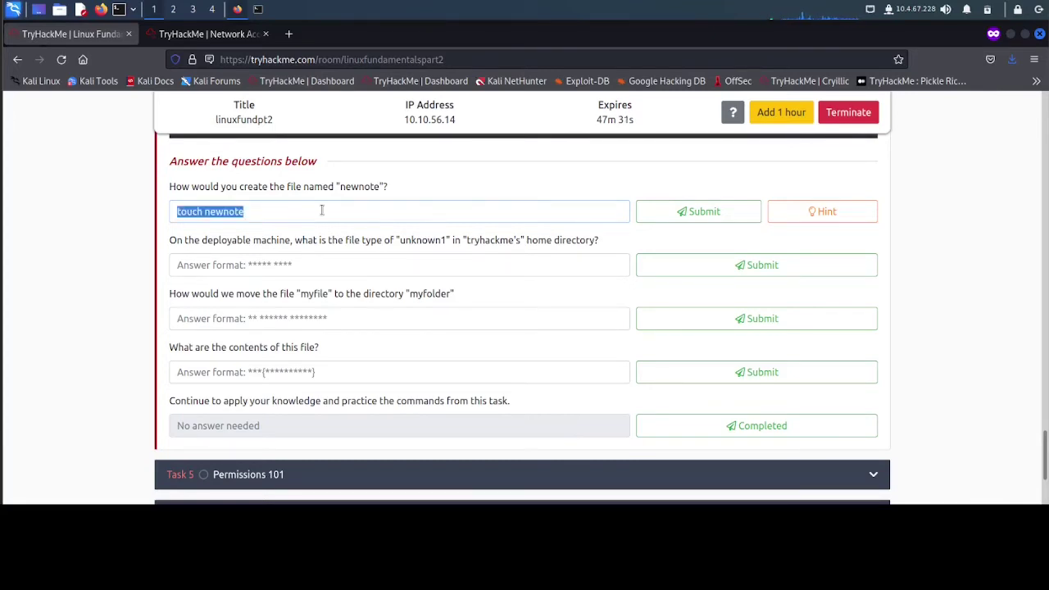
Run 'touch newnote' over SSH, confirm newnote with ls, and submit the answer
{"action": "key", "text": "alt+Tab"}
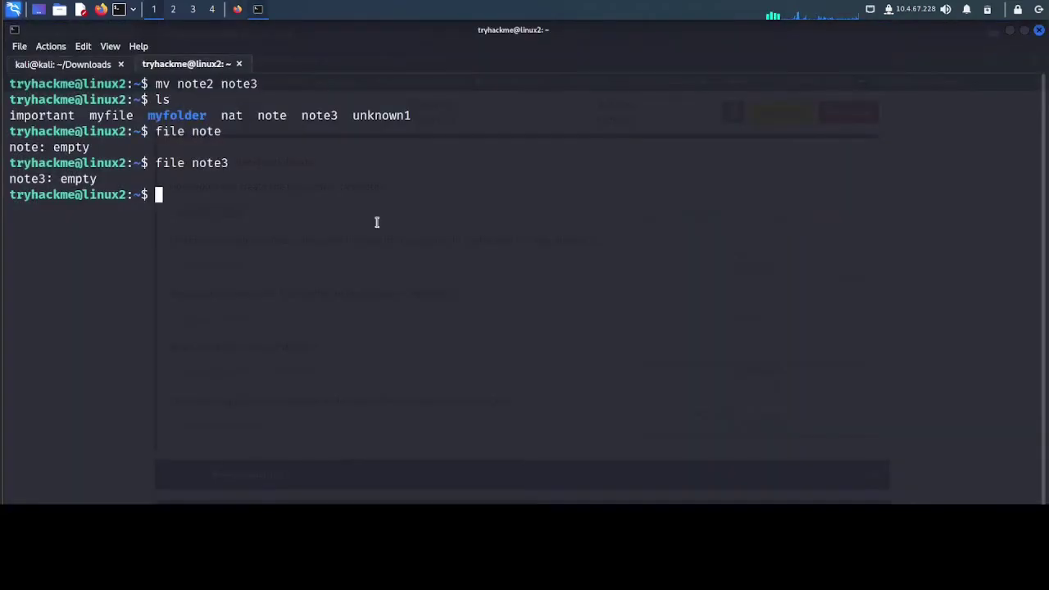
{"action": "key", "text": "ctrl+shift+v"}
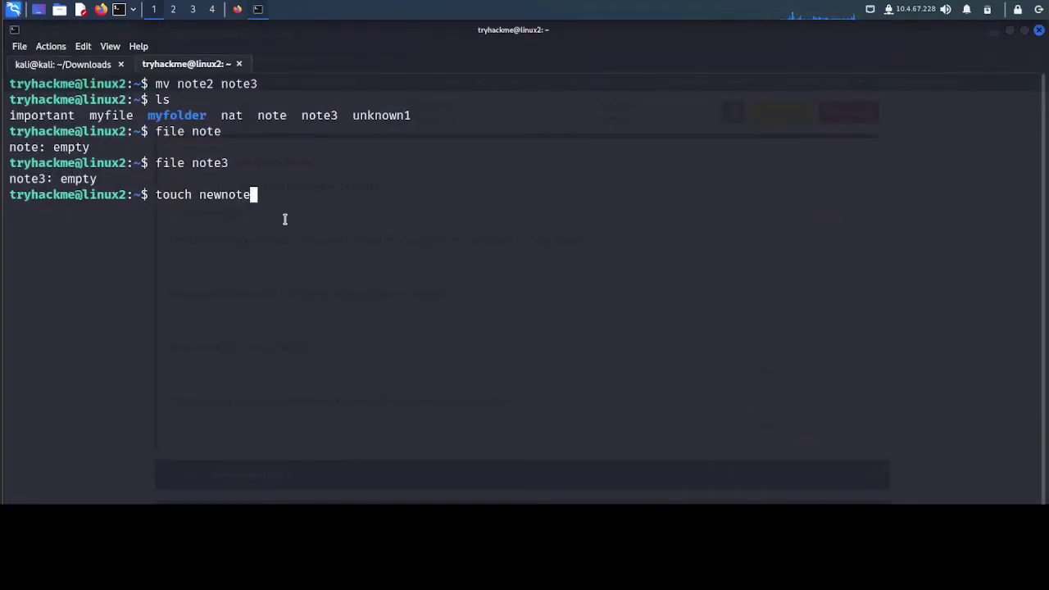
{"action": "key", "text": "Return"}
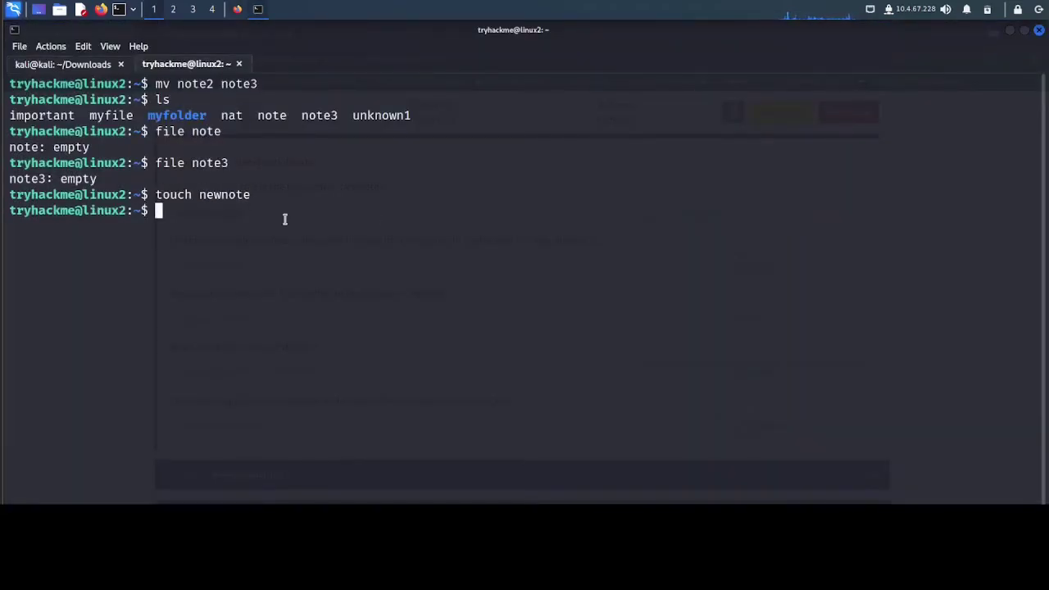
{"action": "type", "text": "ls"}
{"action": "key", "text": "Return"}
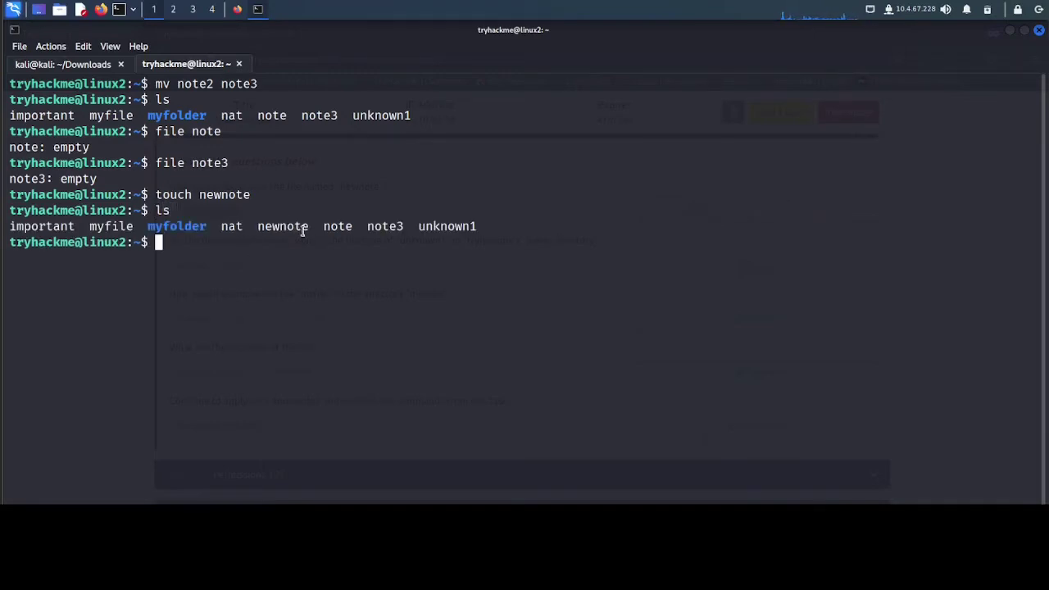
{"action": "key", "text": "alt+Tab"}
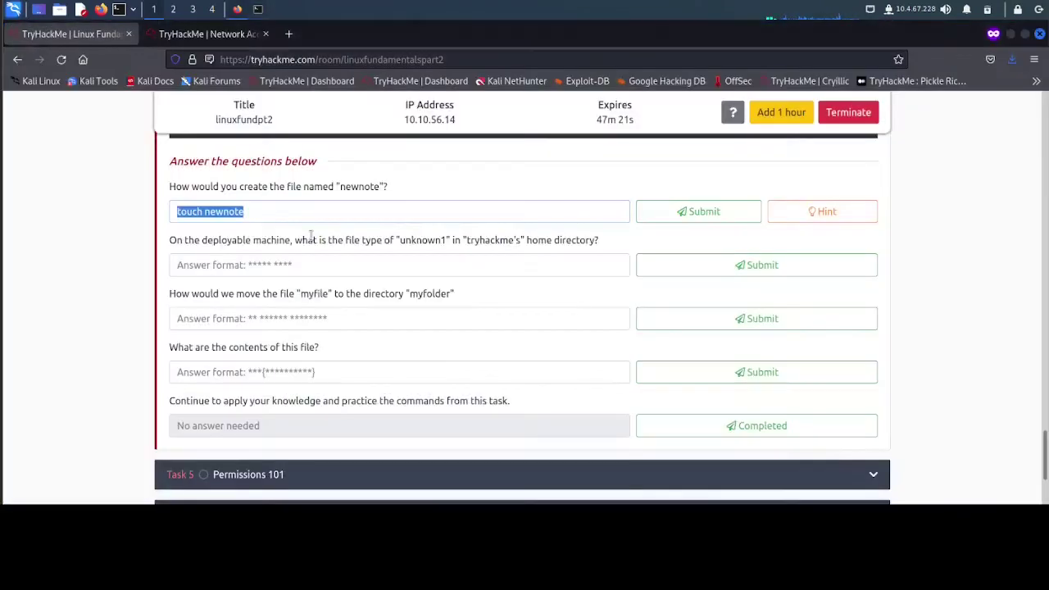
{"action": "left_click", "coordinate": [703, 212]}
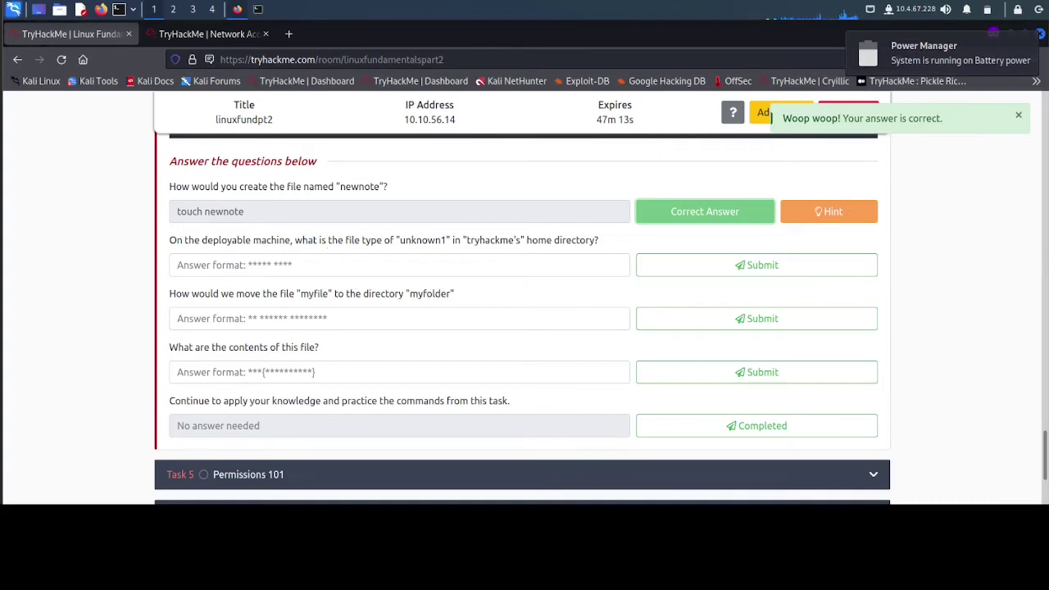
{"action": "left_click_drag", "start_coordinate": [400, 240], "coordinate": [444, 240]}
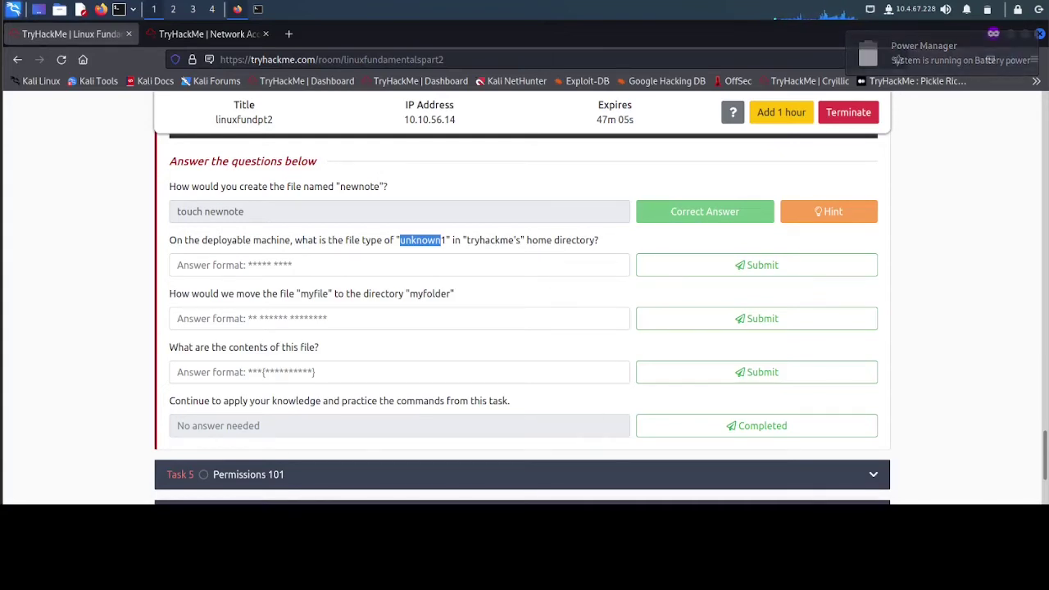
Run 'file unknown1', which reports ASCII text, and copy 'ASCII text'
{"action": "key", "text": "alt+Tab"}
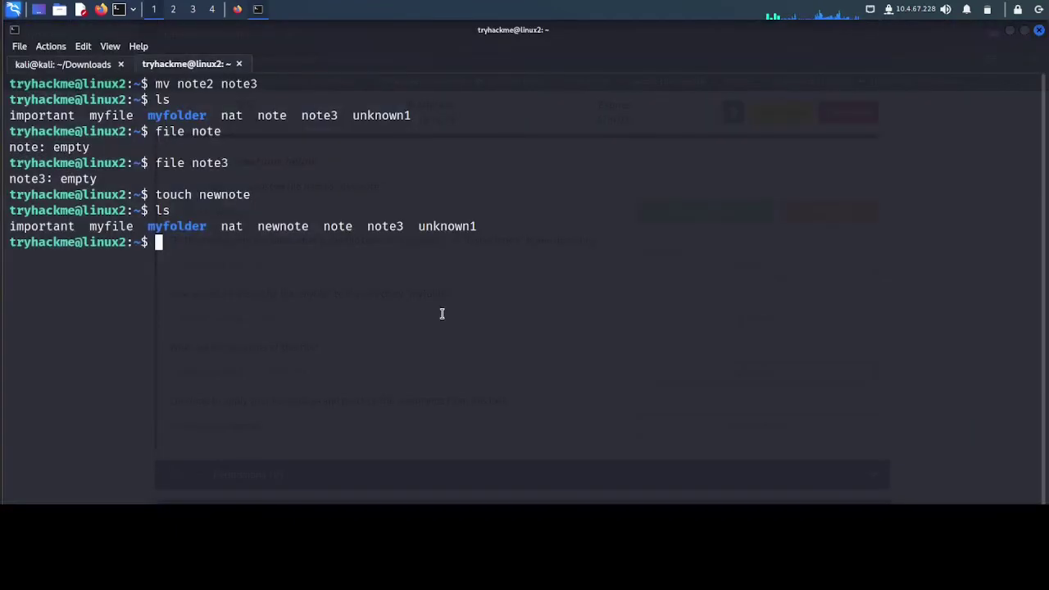
{"action": "left_click_drag", "start_coordinate": [420, 227], "coordinate": [476, 228]}
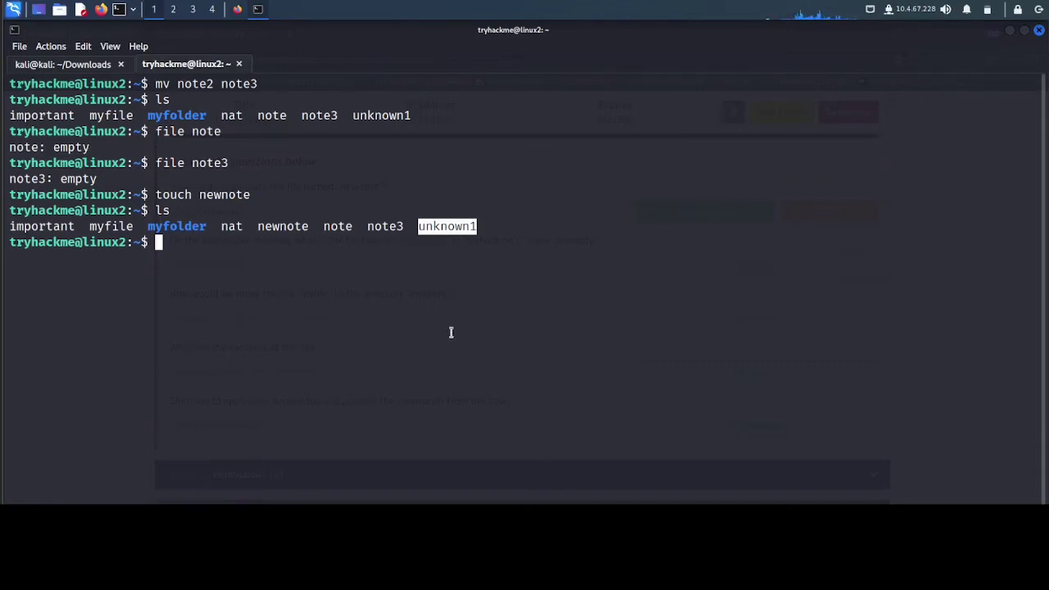
{"action": "type", "text": "file "}
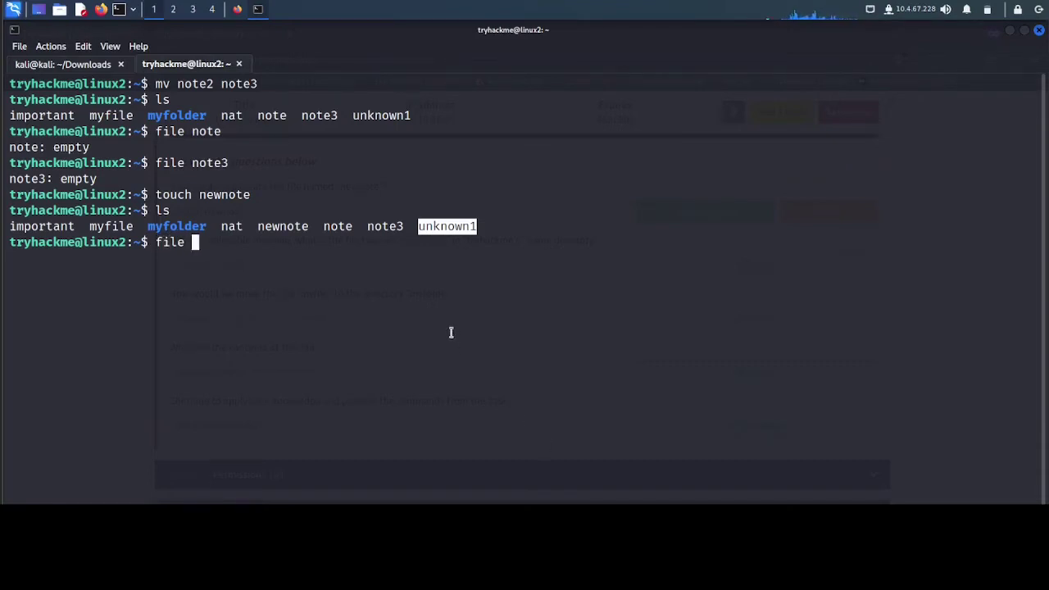
{"action": "type", "text": "un"}
{"action": "key", "text": "Tab"}
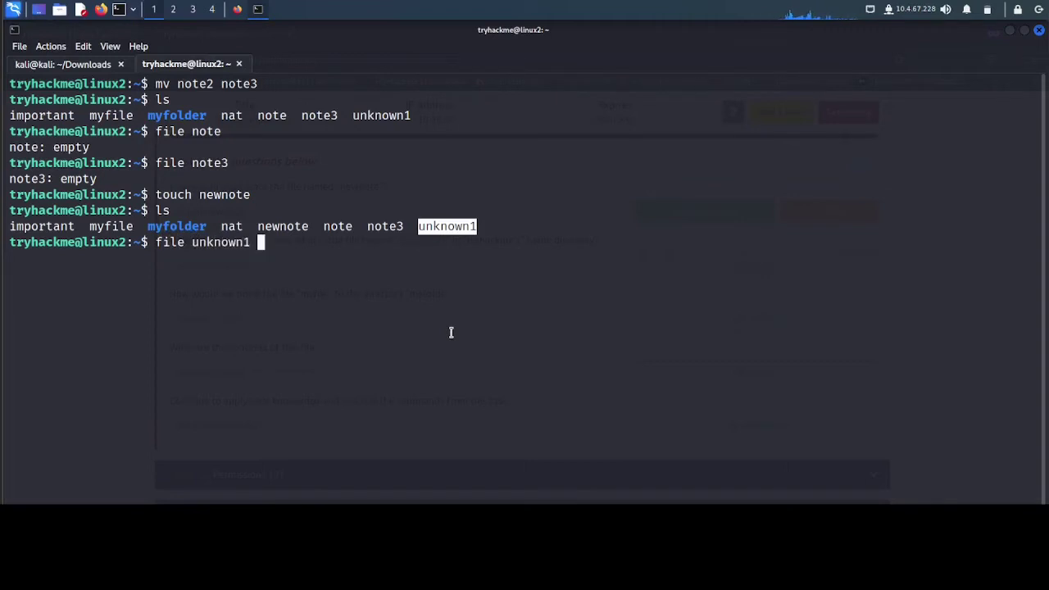
{"action": "key", "text": "Return"}
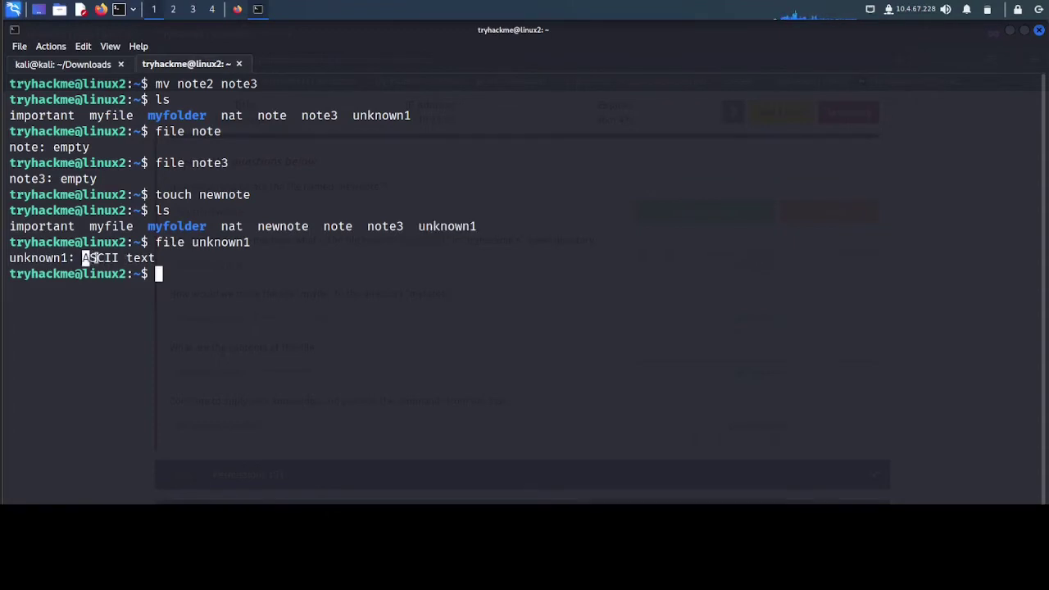
{"action": "left_click_drag", "start_coordinate": [82, 258], "coordinate": [153, 257]}
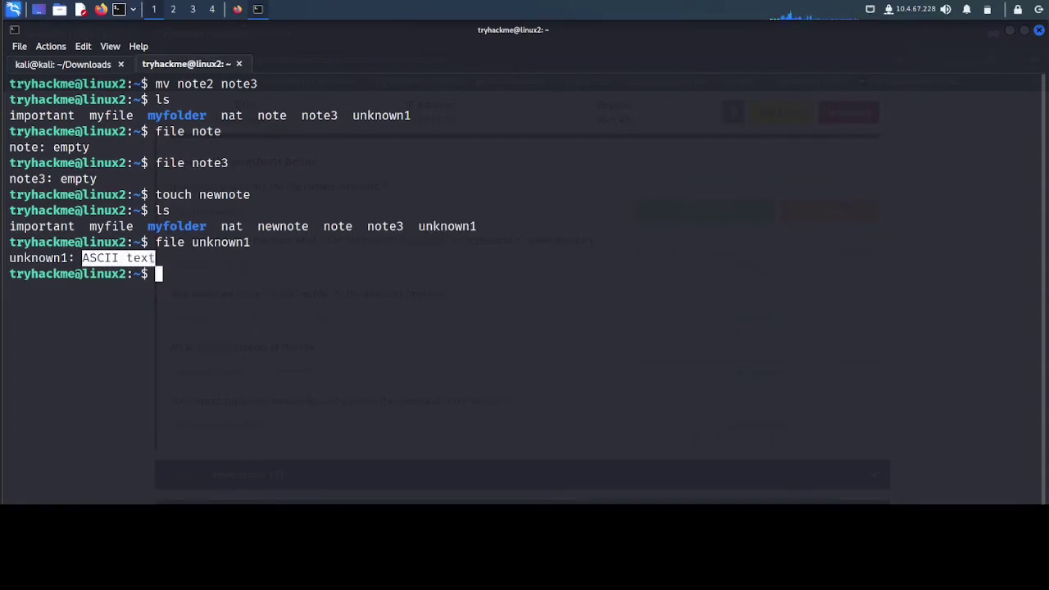
{"action": "right_click", "coordinate": [152, 257]}
{"action": "left_click", "coordinate": [197, 268]}
Paste 'ASCII text' into the unknown1 file-type answer and submit it
{"action": "key", "text": "alt+Tab"}
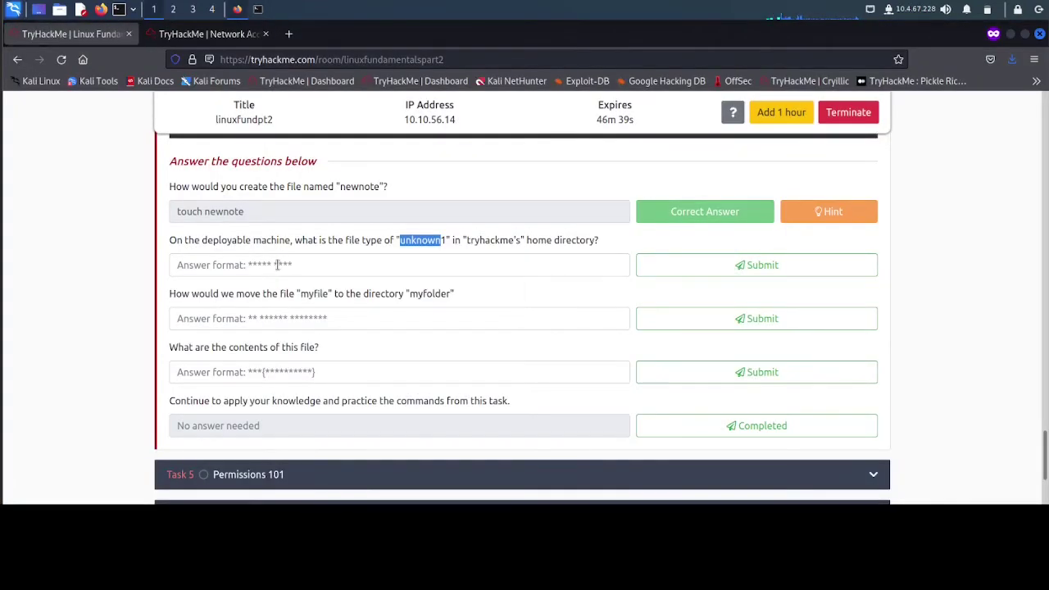
{"action": "left_click", "coordinate": [277, 264]}
{"action": "key", "text": "ctrl+v"}
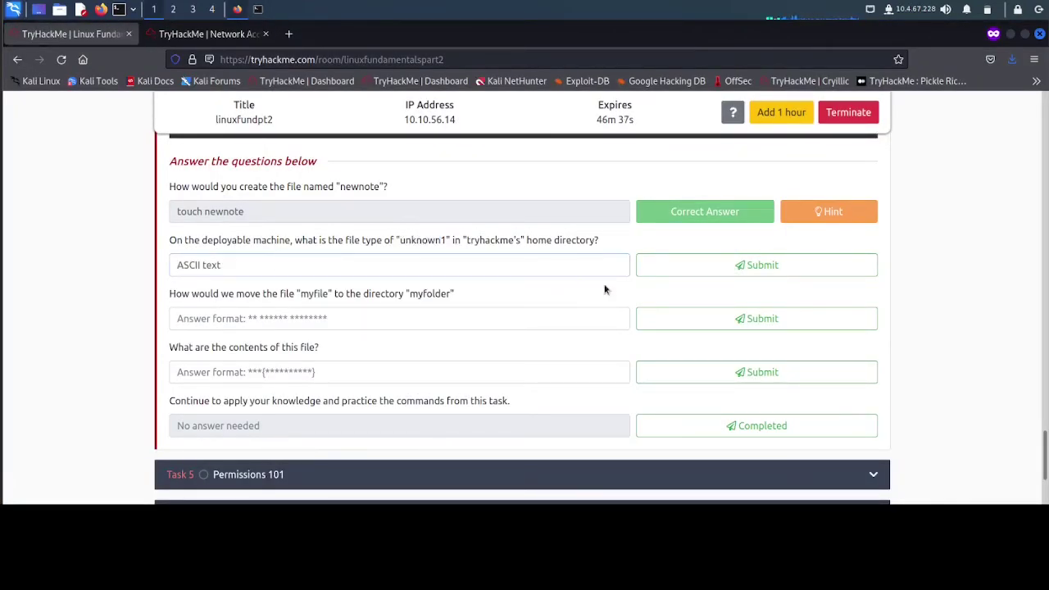
{"action": "left_click", "coordinate": [688, 264]}
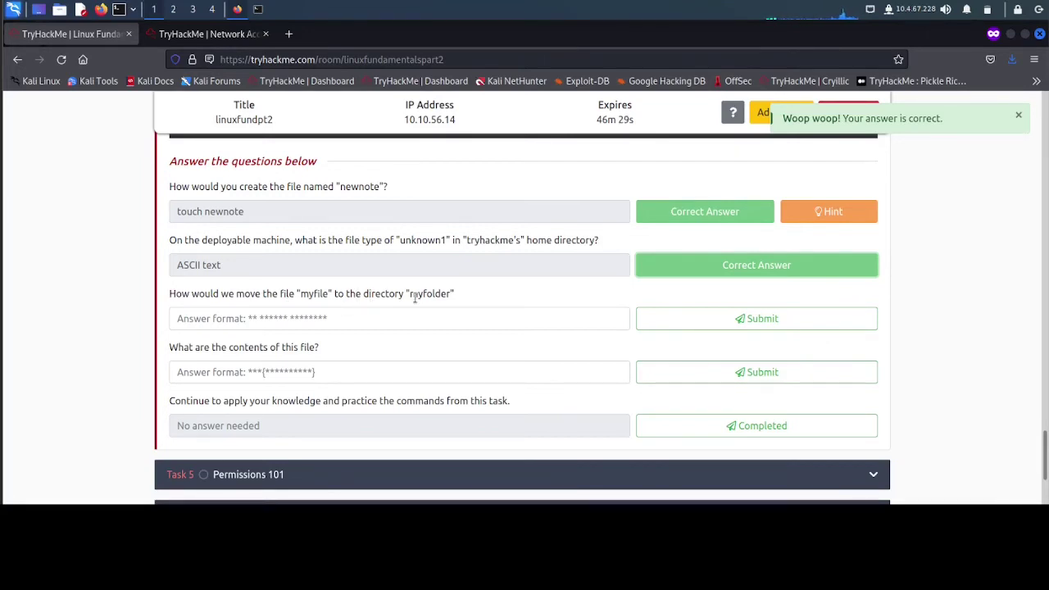
Move myfile into myfolder with 'mv myfile myfolder' and list the home directory
{"action": "key", "text": "alt+Tab"}
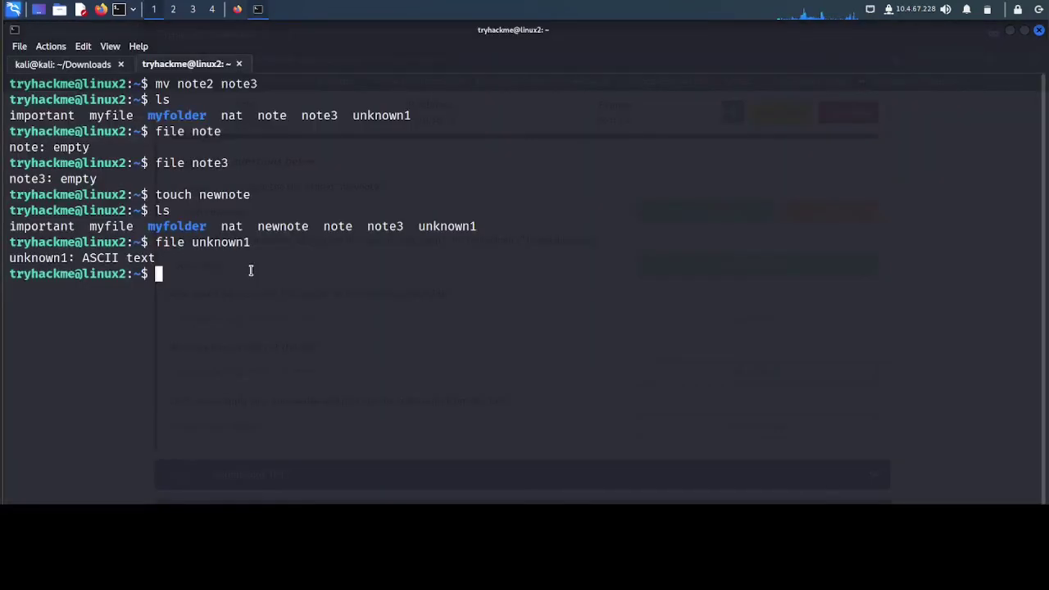
{"action": "type", "text": "mv"}
{"action": "key", "text": "alt+Tab"}
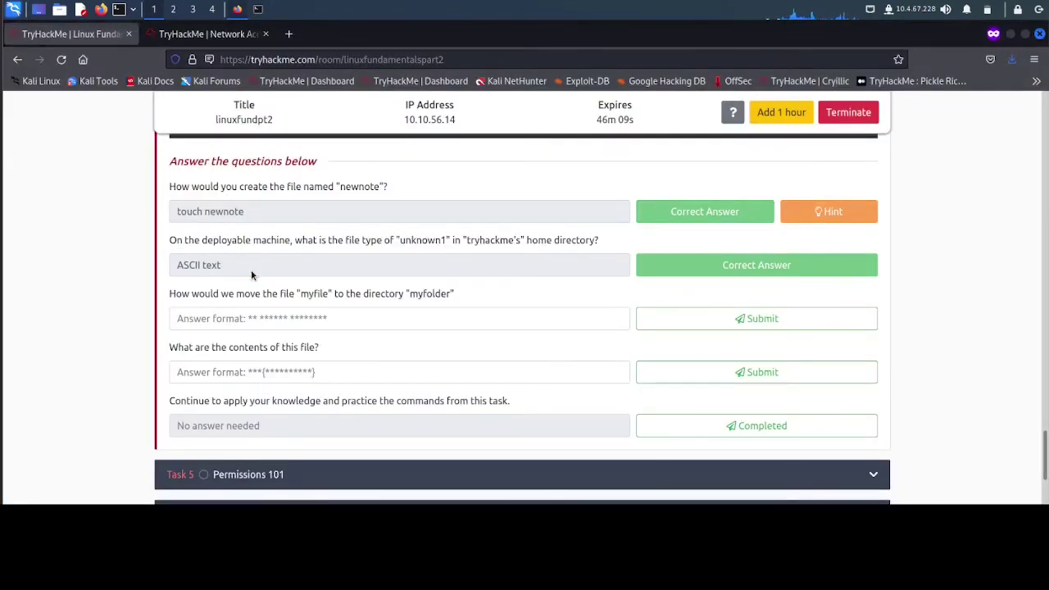
{"action": "key", "text": "alt+Tab"}
{"action": "type", "text": "my"}
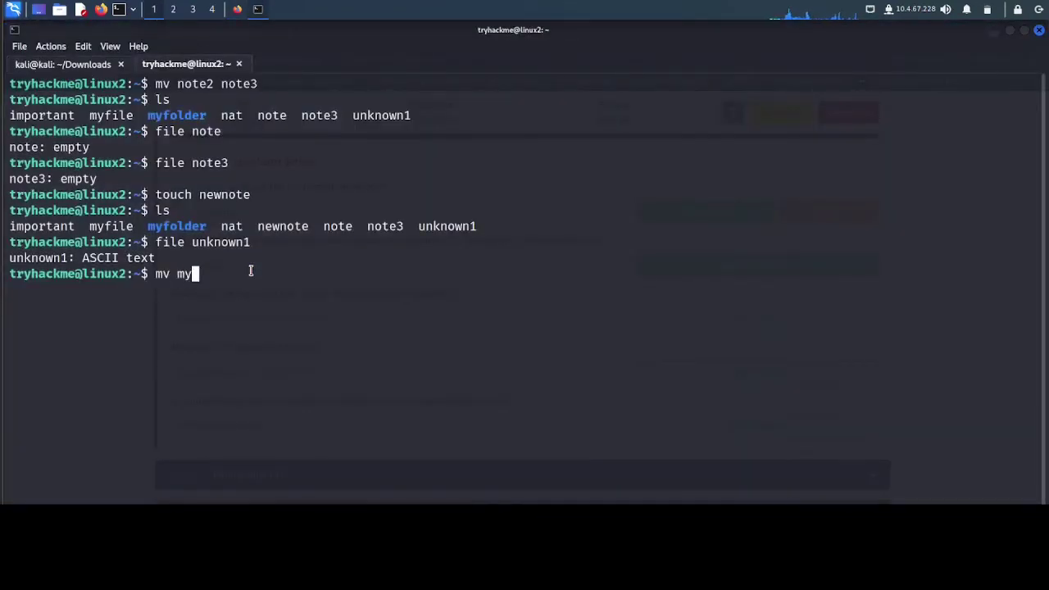
{"action": "type", "text": "file"}
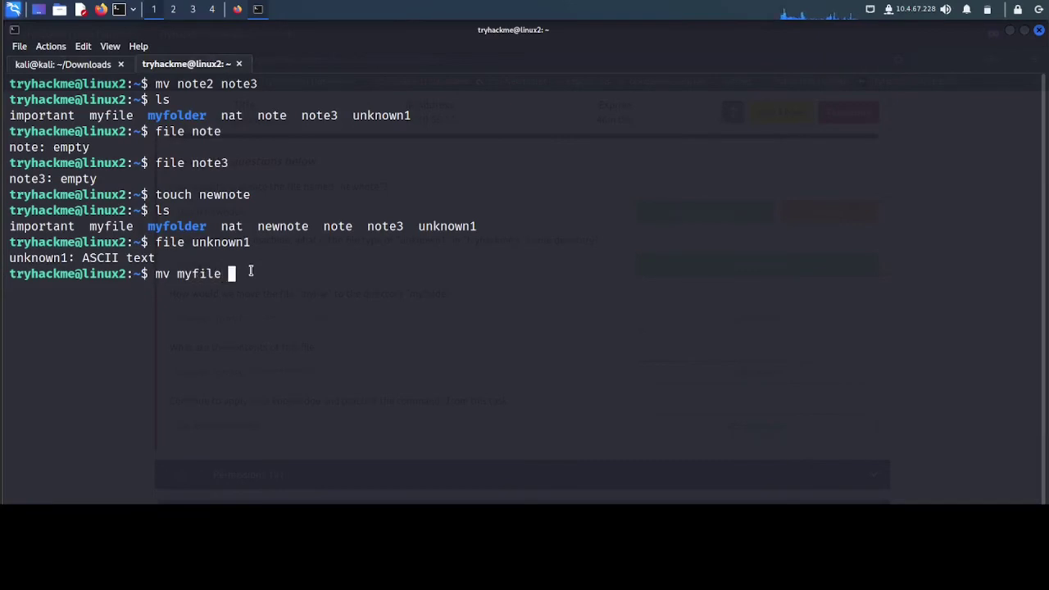
{"action": "key", "text": "alt+Tab"}
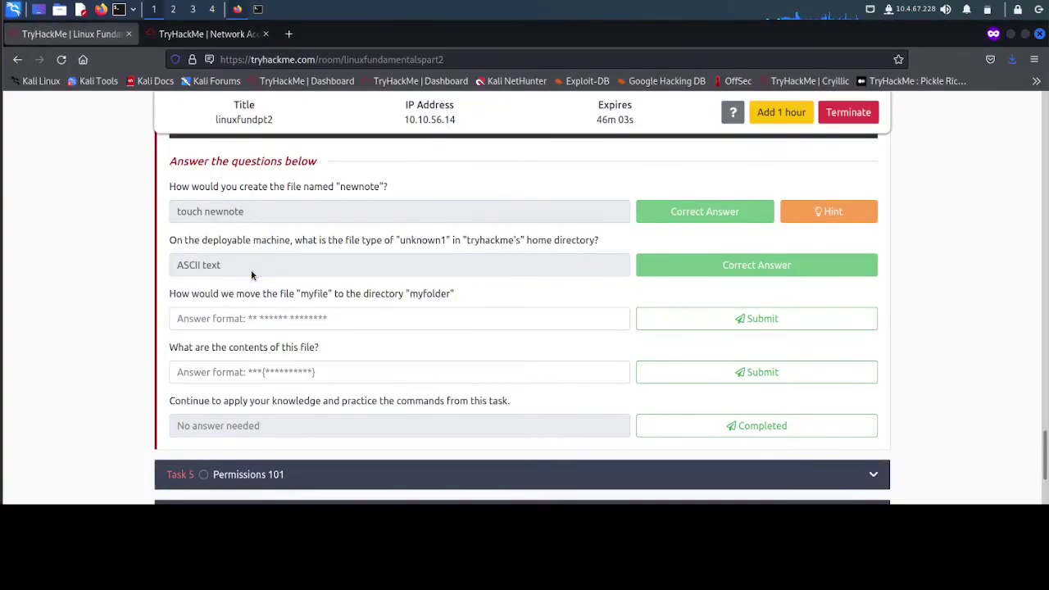
{"action": "key", "text": "alt+Tab"}
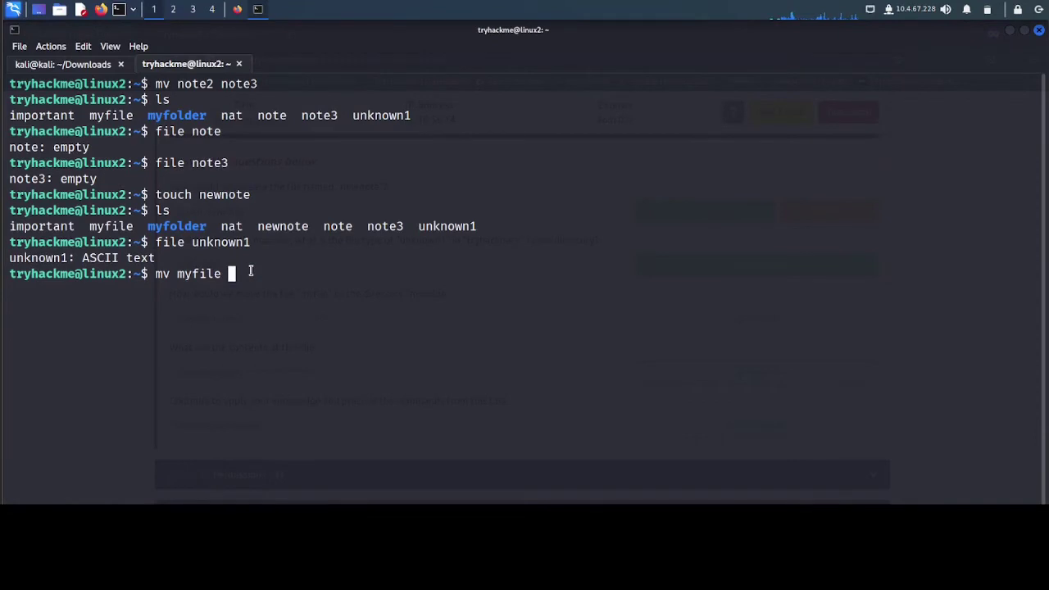
{"action": "type", "text": "my"}
{"action": "type", "text": "folder"}
{"action": "key", "text": "Return"}
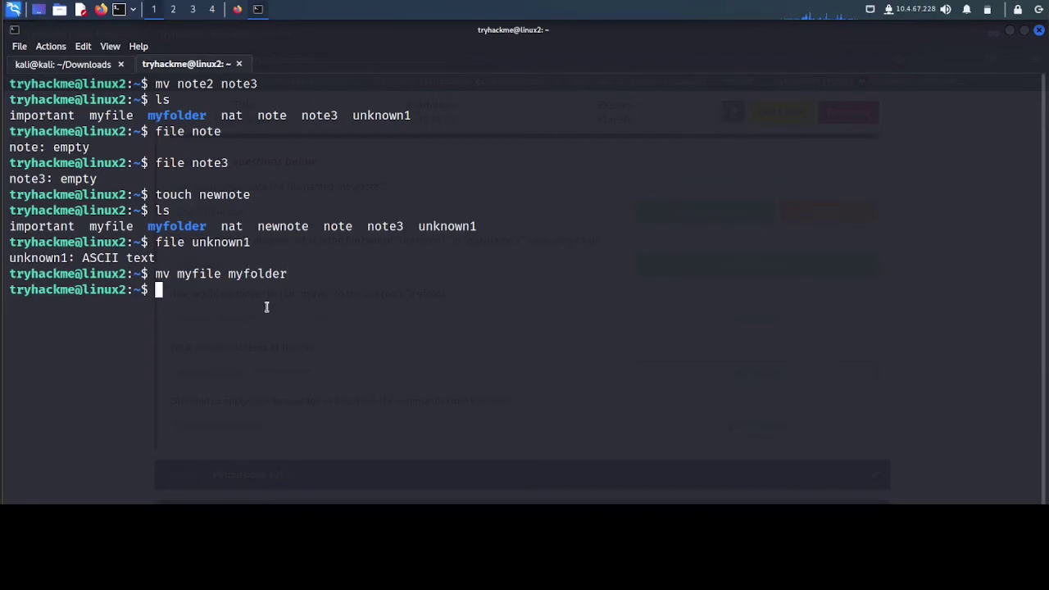
{"action": "type", "text": "ls"}
{"action": "key", "text": "Return"}
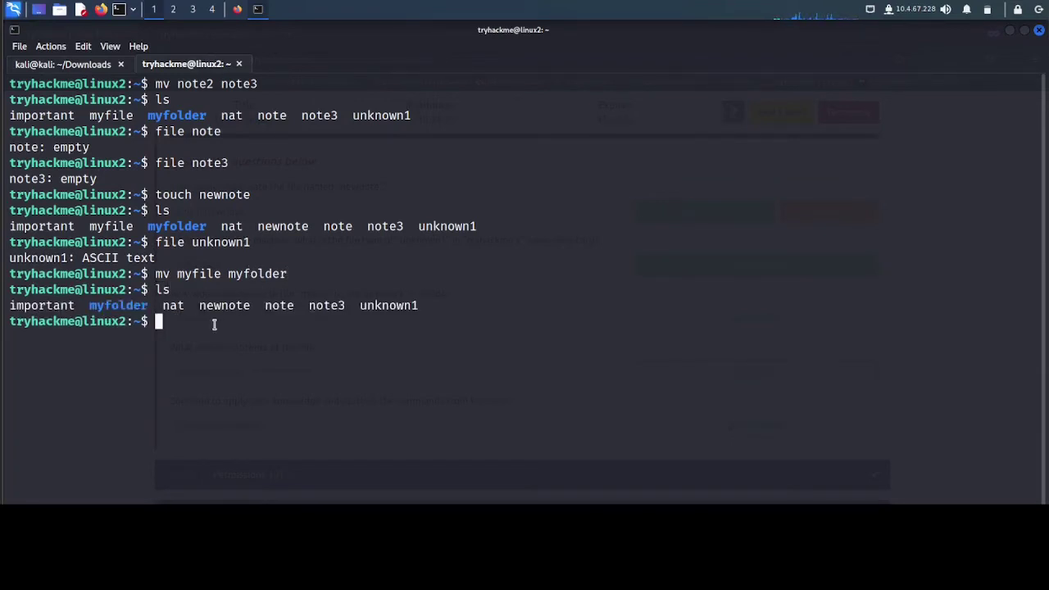
Enter myfolder, list its contents, and run 'file myfile' to check its type
{"action": "type", "text": "cd "}
{"action": "type", "text": "myf"}
{"action": "type", "text": "ol"}
{"action": "key", "text": "Tab"}
{"action": "key", "text": "Return"}
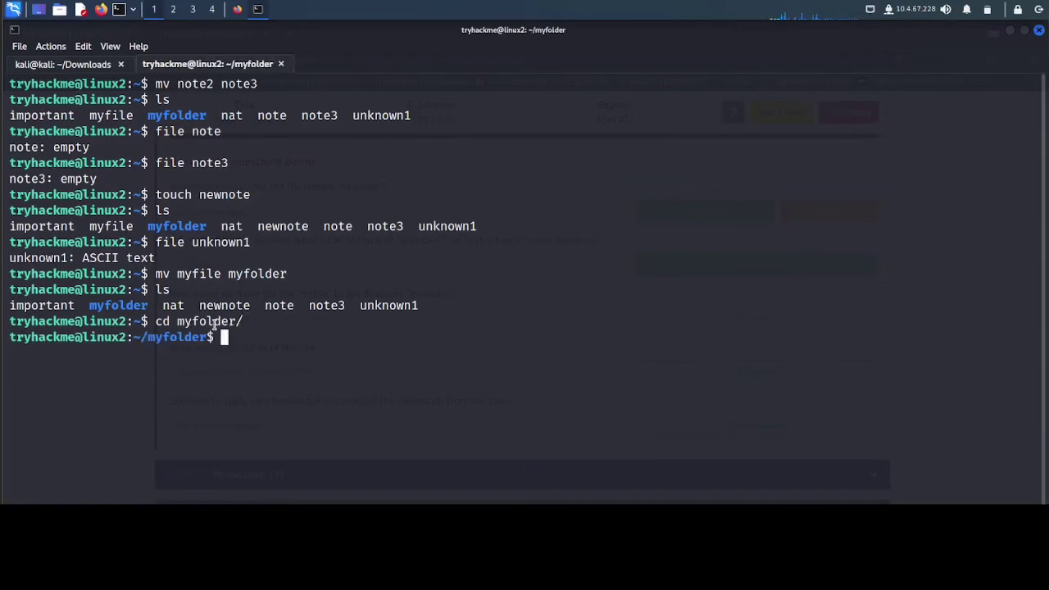
{"action": "type", "text": "ls"}
{"action": "key", "text": "Return"}
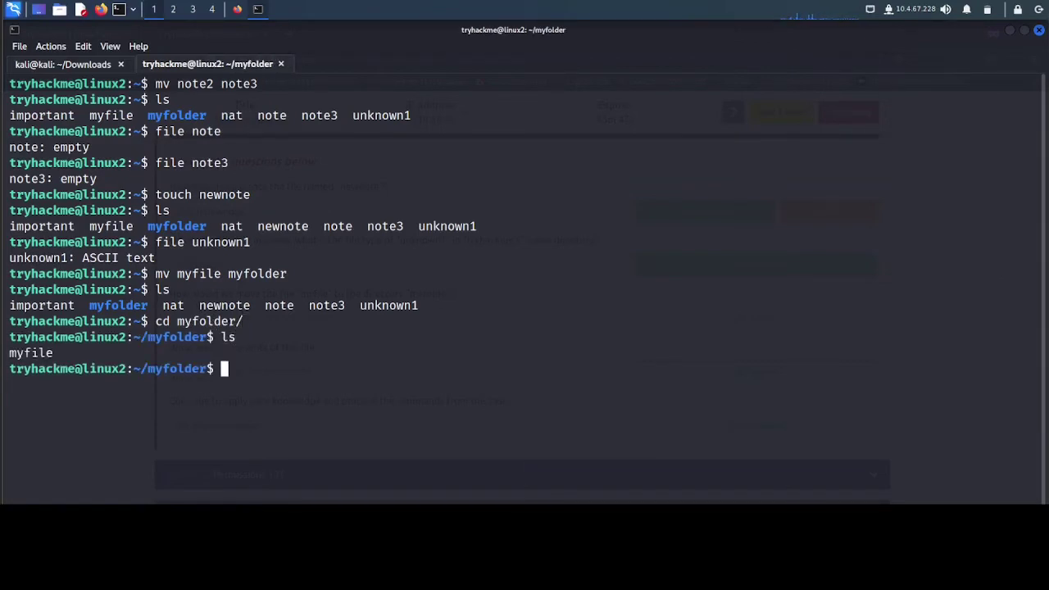
{"action": "left_click_drag", "start_coordinate": [8, 352], "coordinate": [53, 354]}
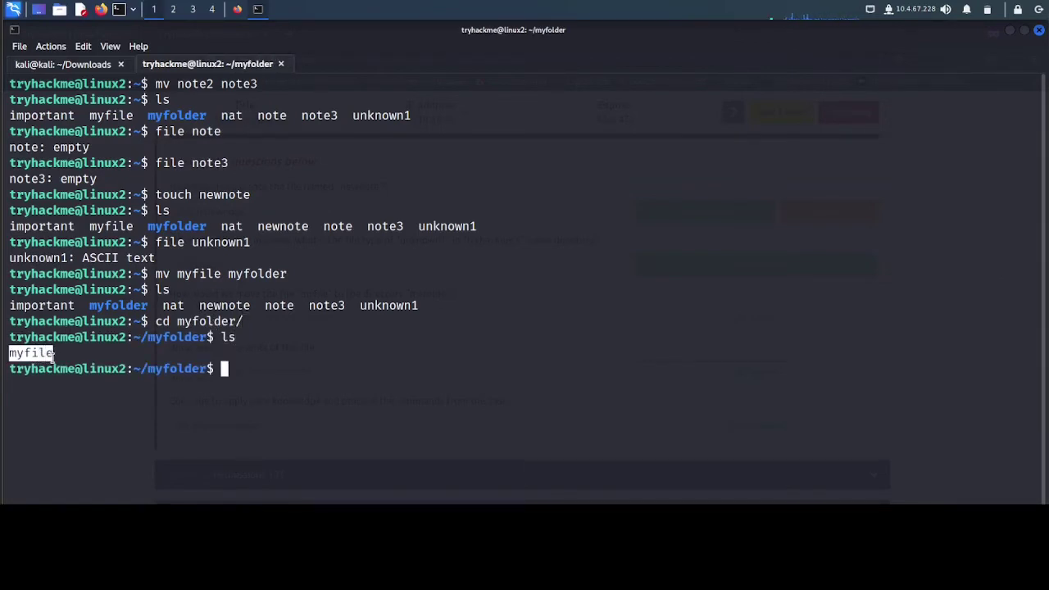
{"action": "left_click", "coordinate": [234, 373]}
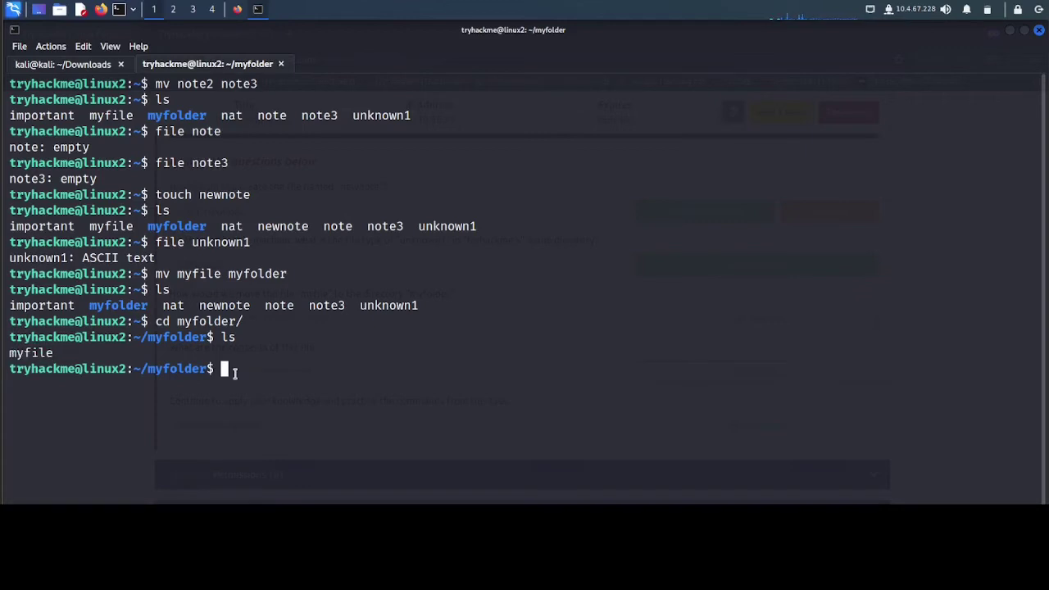
{"action": "type", "text": "file "}
{"action": "type", "text": "my"}
{"action": "key", "text": "Tab"}
{"action": "key", "text": "Return"}
Submit 'mv myfile myfolder' as the answer to the move question
{"action": "key", "text": "alt+Tab"}
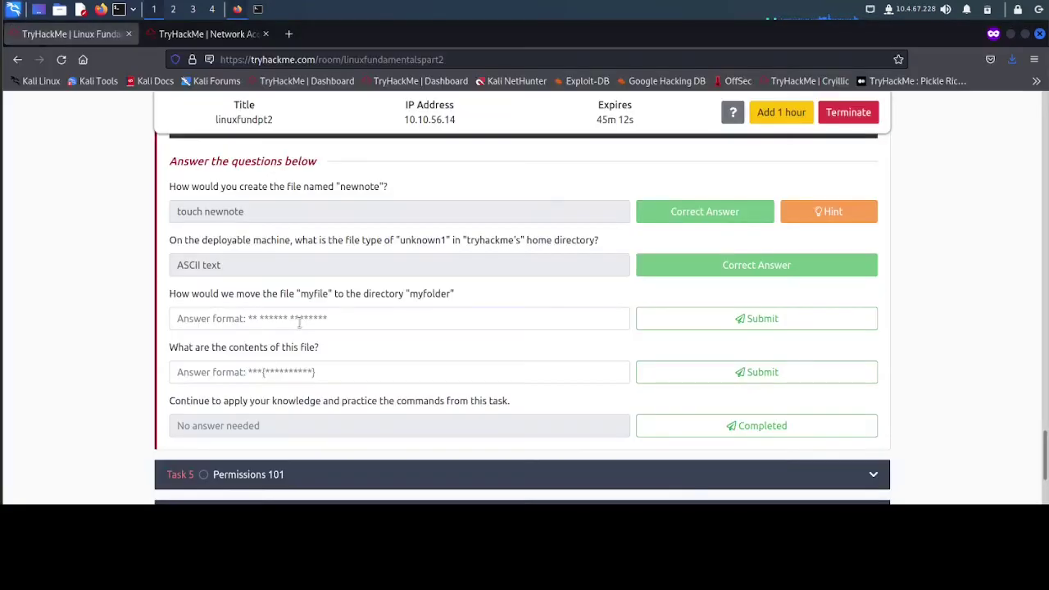
{"action": "left_click", "coordinate": [299, 322]}
{"action": "type", "text": "mv"}
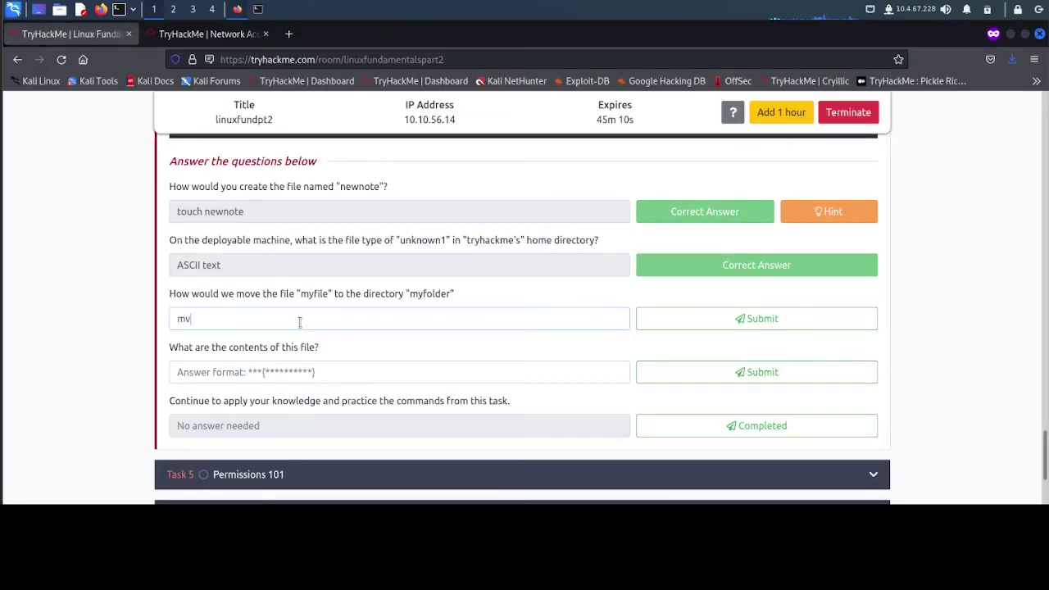
{"action": "type", "text": " myf"}
{"action": "type", "text": "ile myfol"}
{"action": "type", "text": "der"}
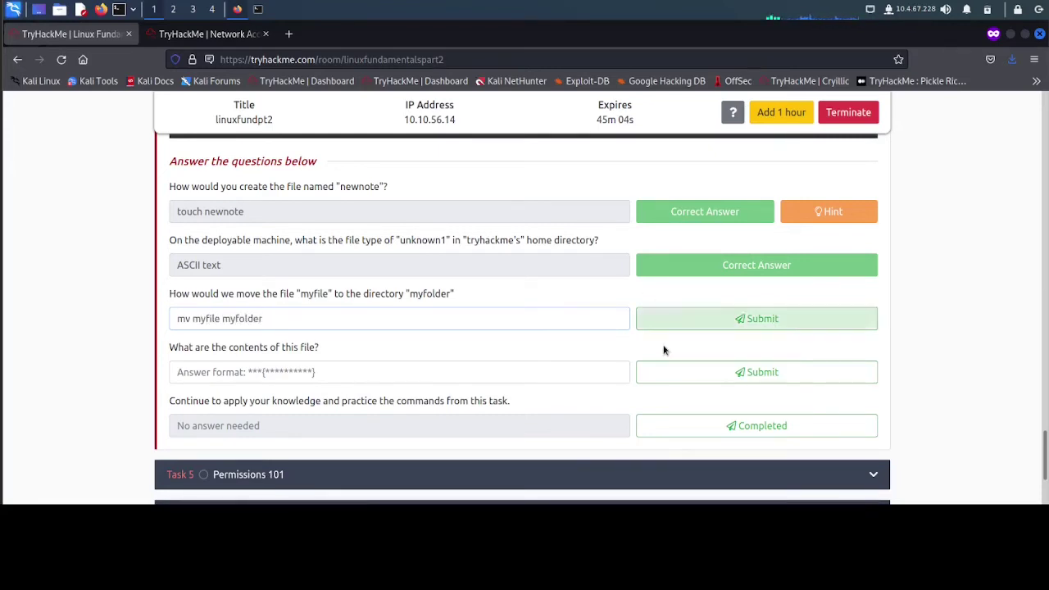
{"action": "left_click", "coordinate": [667, 319]}
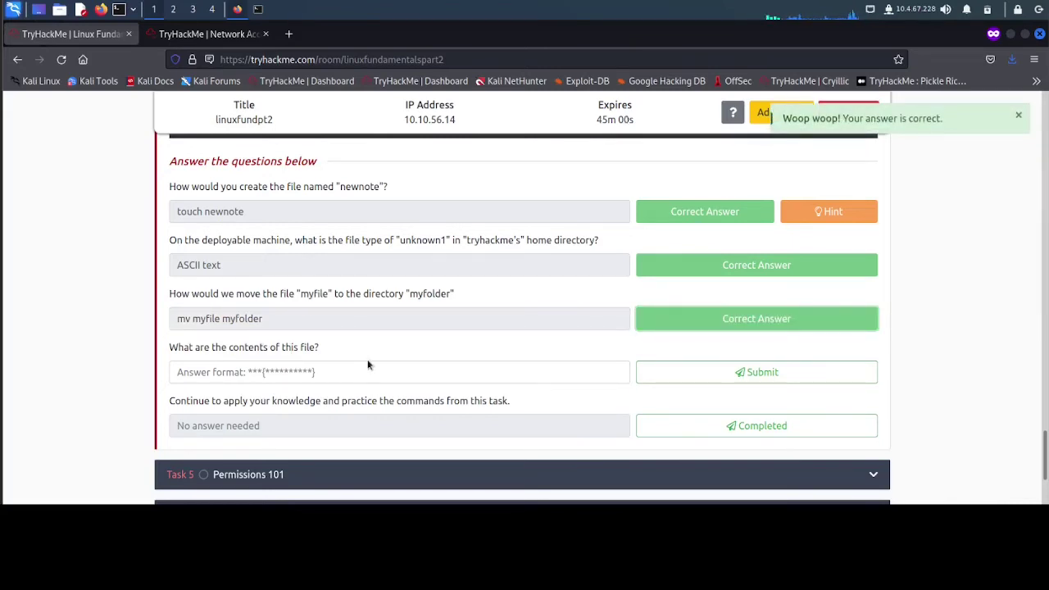
{"action": "key", "text": "alt+Tab"}
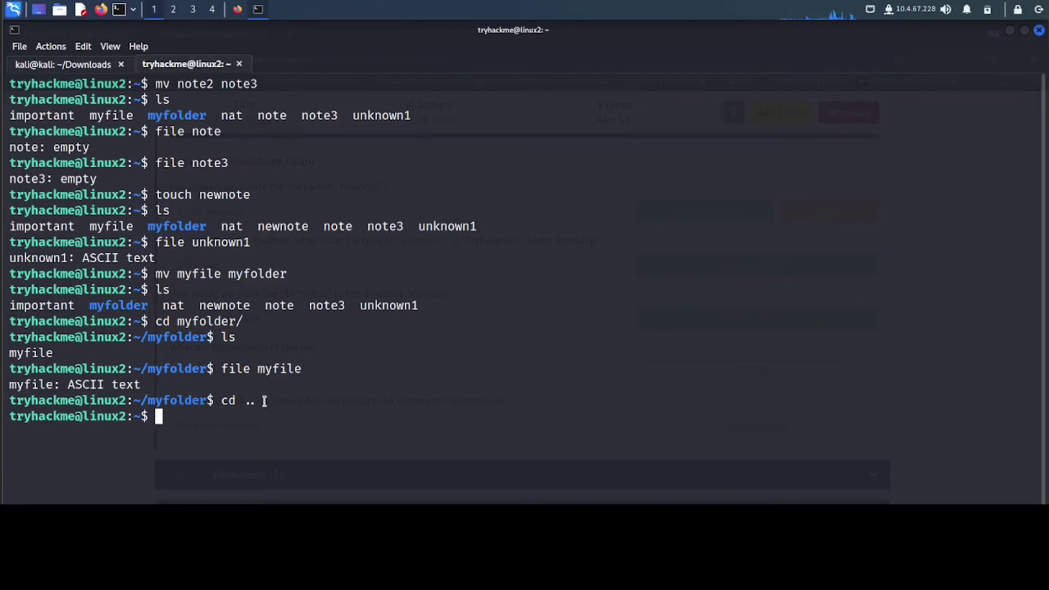
Clear the terminal, change into myfolder, list it, and run 'file myfile'
{"action": "type", "text": "clear"}
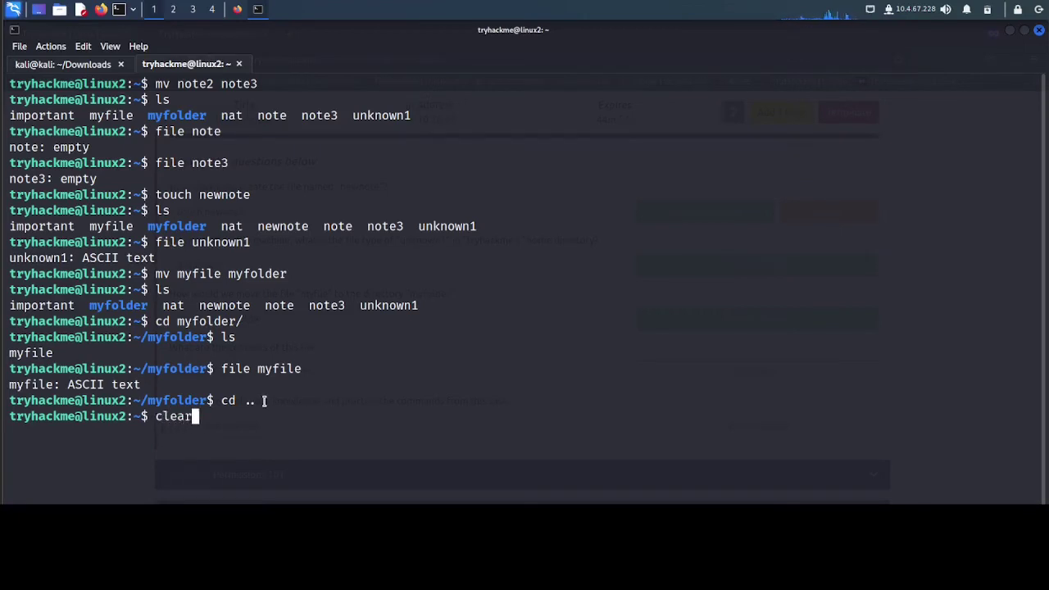
{"action": "key", "text": "Return"}
{"action": "type", "text": "l"}
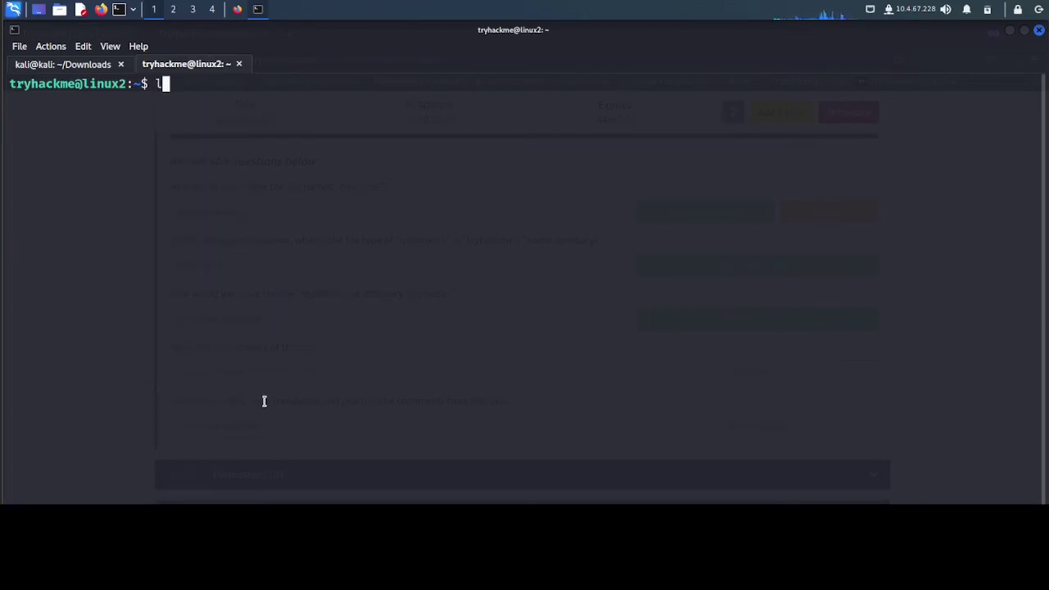
{"action": "type", "text": "s"}
{"action": "key", "text": "Return"}
{"action": "type", "text": "cd "}
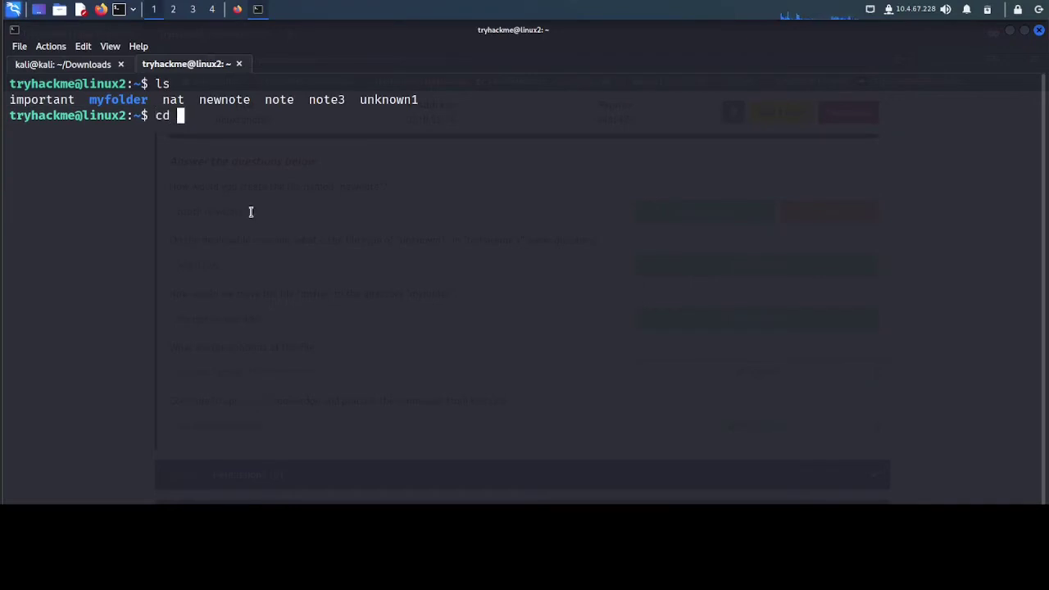
{"action": "type", "text": "my"}
{"action": "type", "text": "fol"}
{"action": "key", "text": "Tab"}
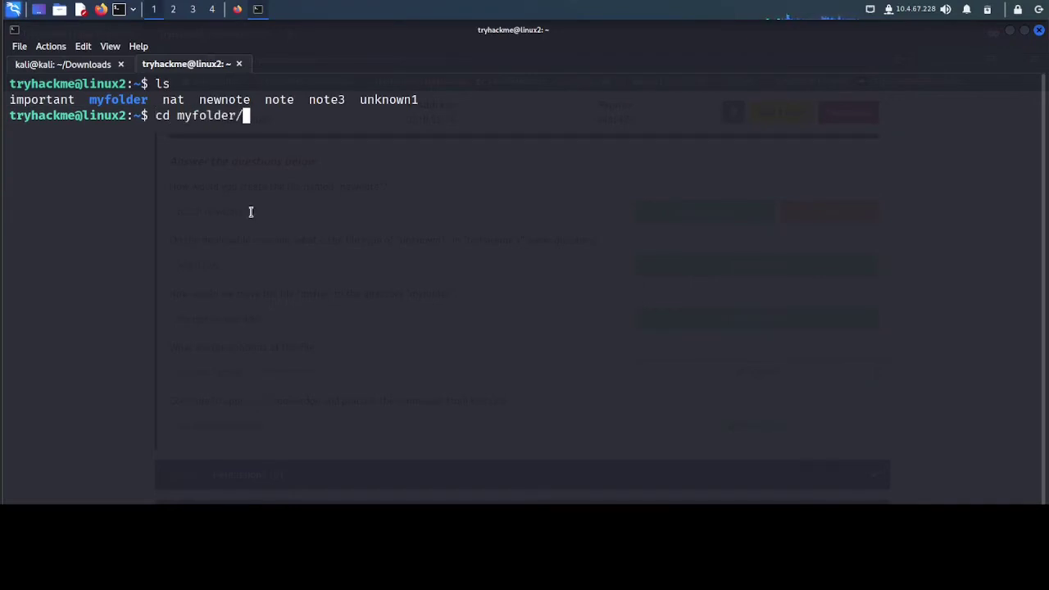
{"action": "key", "text": "Return"}
{"action": "type", "text": "l"}
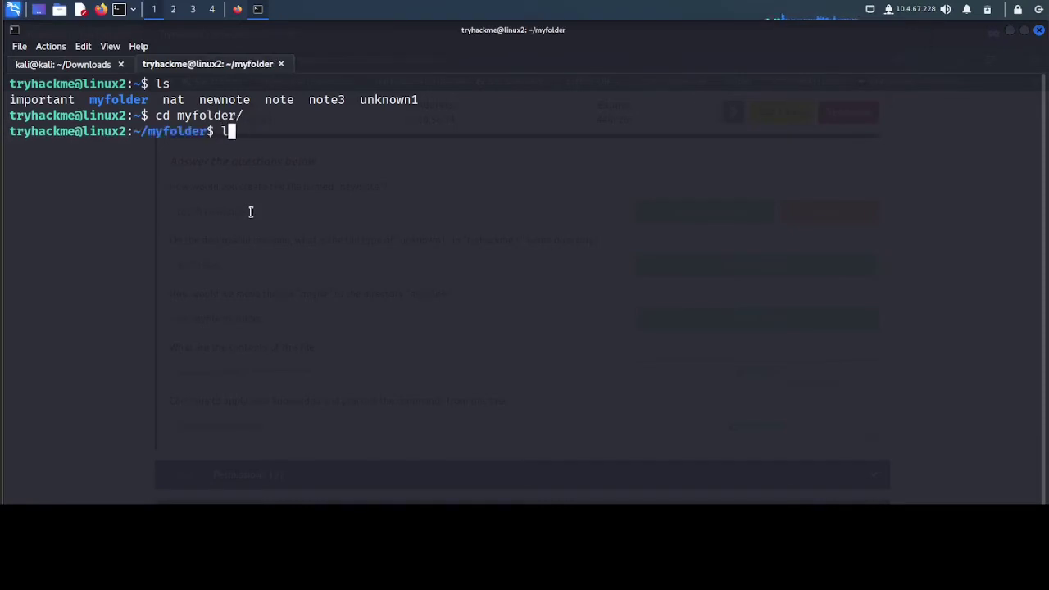
{"action": "type", "text": "s"}
{"action": "key", "text": "Return"}
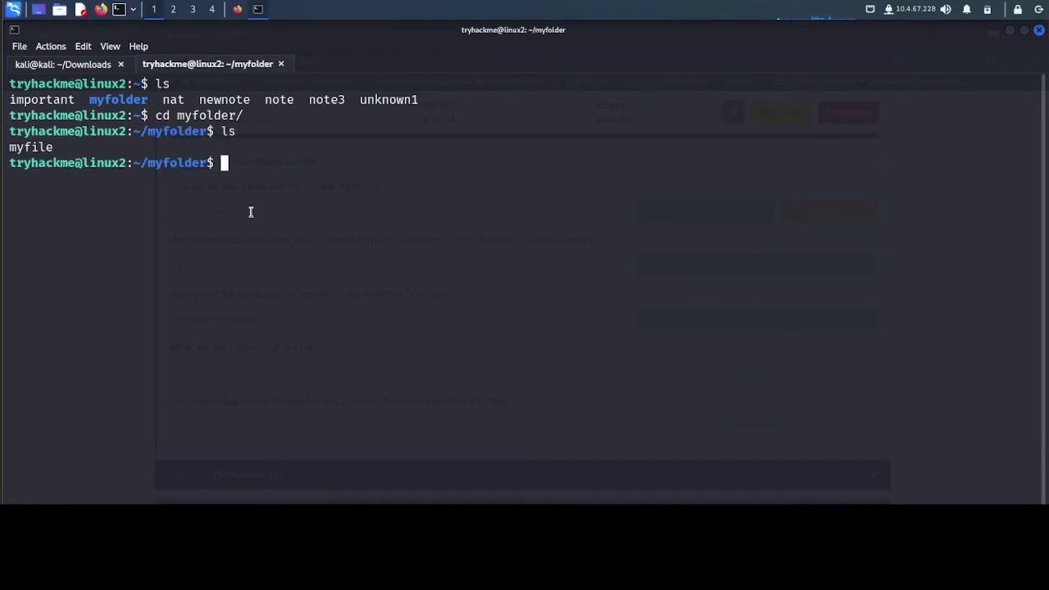
{"action": "type", "text": "ls"}
{"action": "key", "text": "BackSpace"}
{"action": "key", "text": "BackSpace"}
{"action": "type", "text": "file "}
{"action": "type", "text": "my"}
{"action": "key", "text": "Tab"}
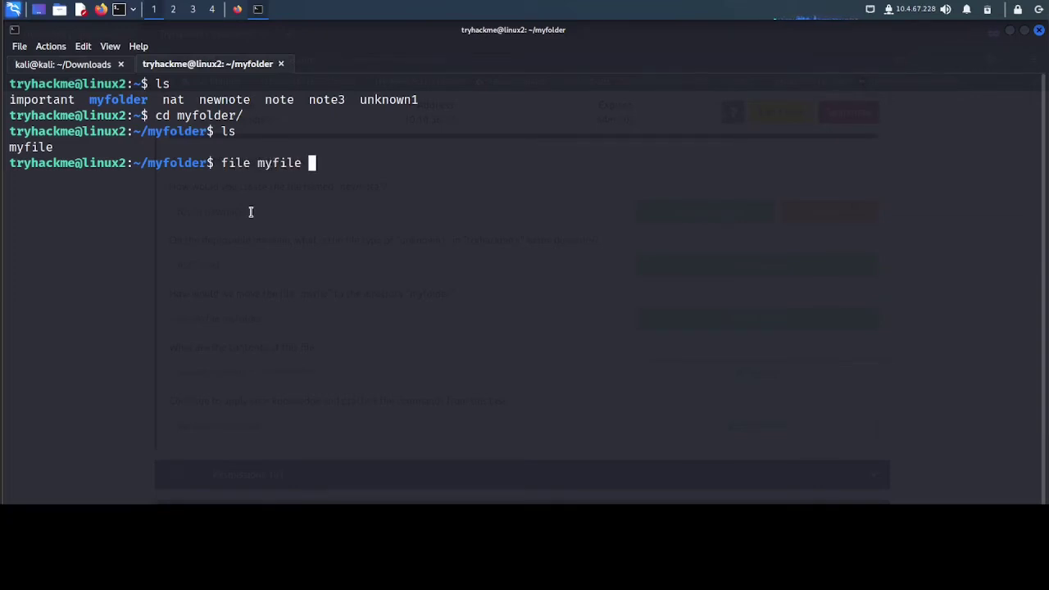
{"action": "key", "text": "Return"}
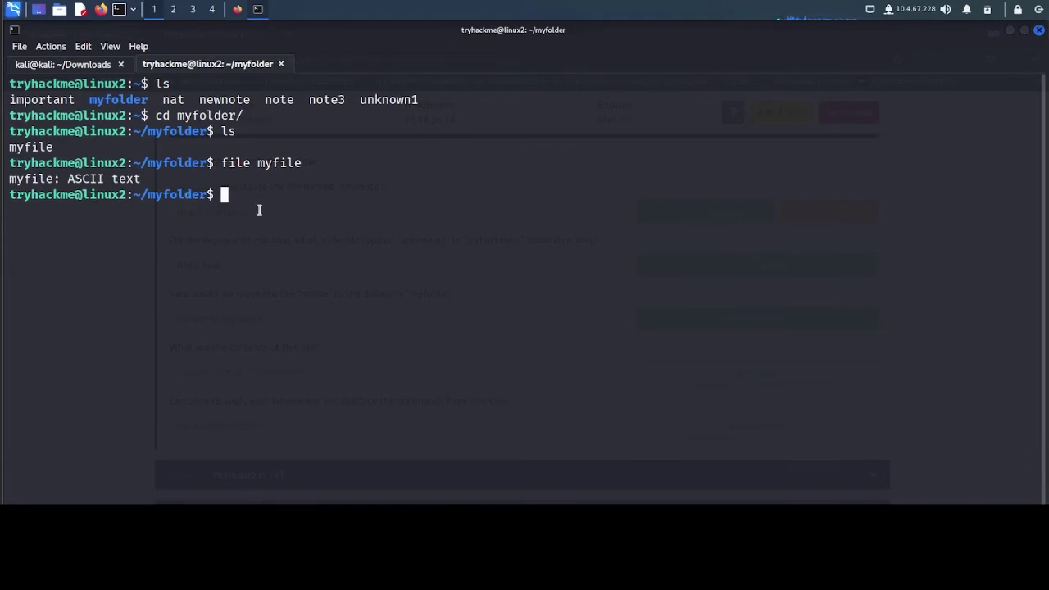
Print myfile with cat and copy the flag THM{FILESYSTEM}
{"action": "type", "text": "cat "}
{"action": "type", "text": "myf"}
{"action": "key", "text": "Tab"}
{"action": "key", "text": "Return"}
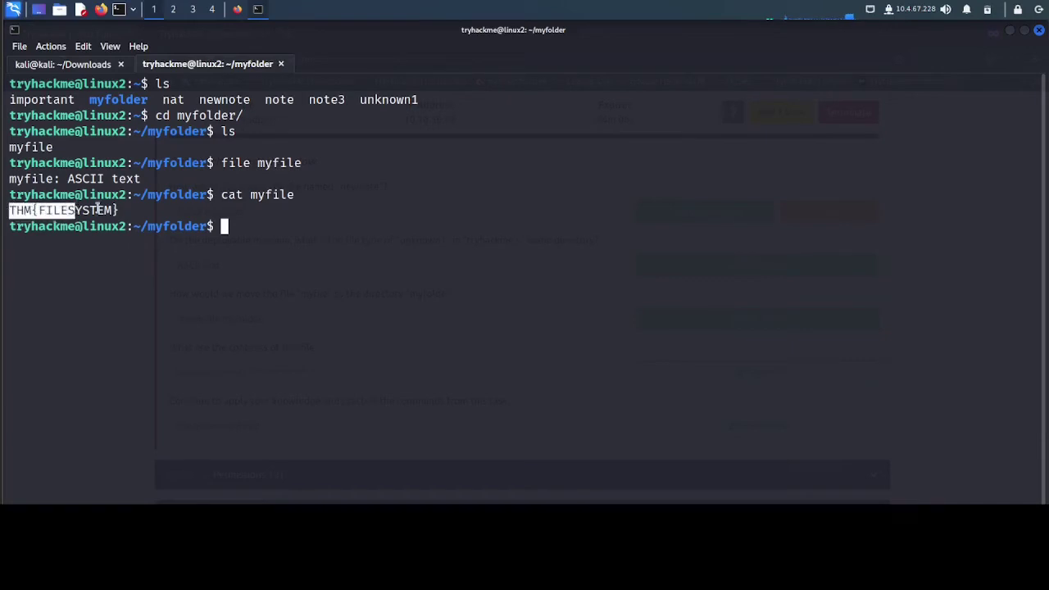
{"action": "left_click_drag", "start_coordinate": [12, 210], "coordinate": [118, 211]}
{"action": "right_click", "coordinate": [100, 210]}
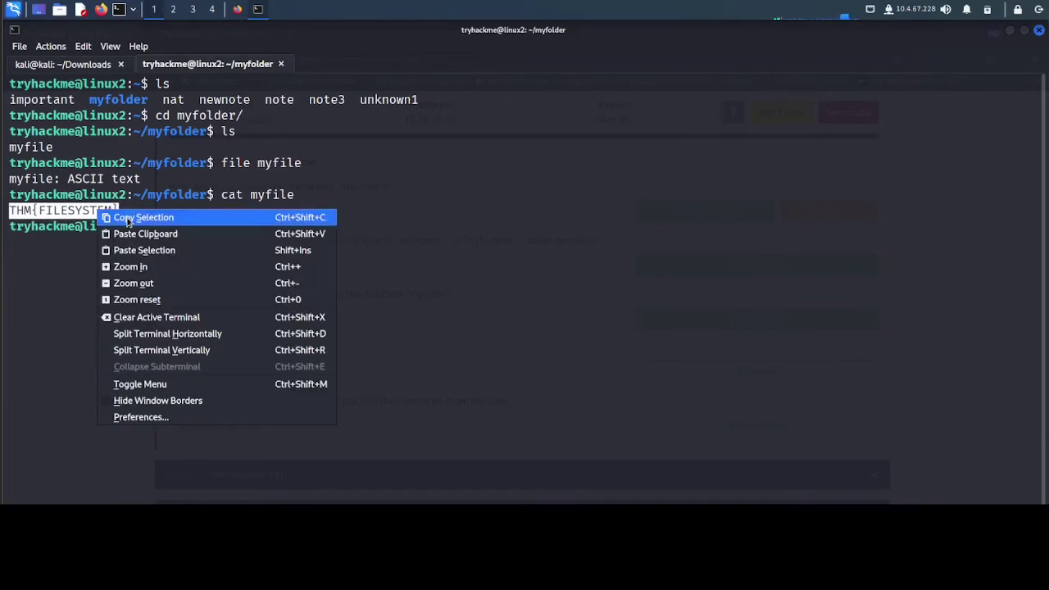
{"action": "left_click", "coordinate": [129, 220]}
{"action": "key", "text": "alt+Tab"}
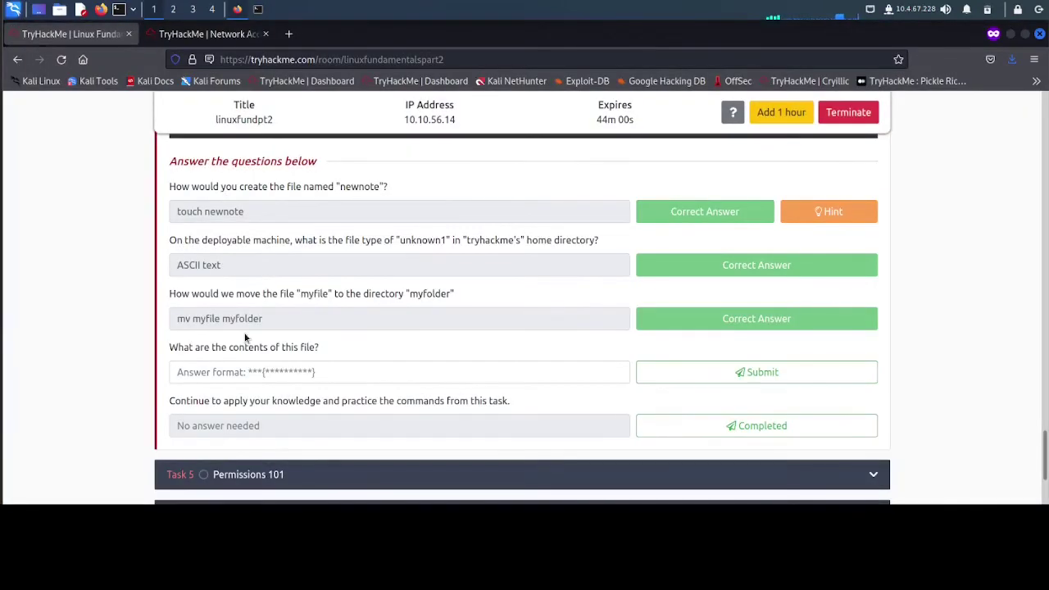
Paste THM{FILESYSTEM} into the file-contents answer and submit it
{"action": "right_click", "coordinate": [247, 374]}
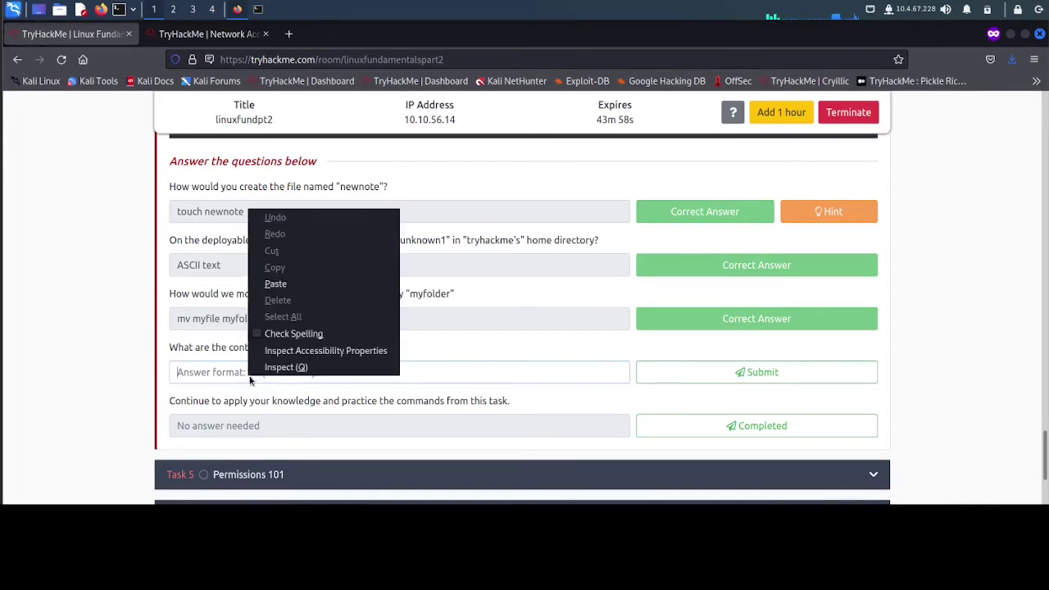
{"action": "left_click", "coordinate": [276, 284]}
{"action": "left_click", "coordinate": [670, 373]}
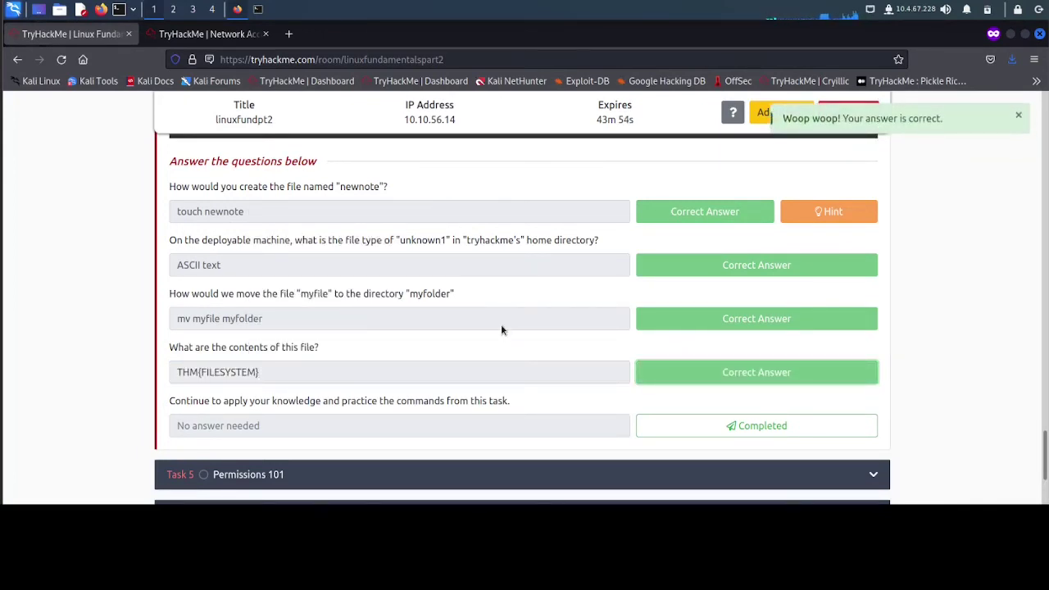
Mark the final practice question completed and expand Task 5 Permissions 101
{"action": "left_click", "coordinate": [686, 427]}
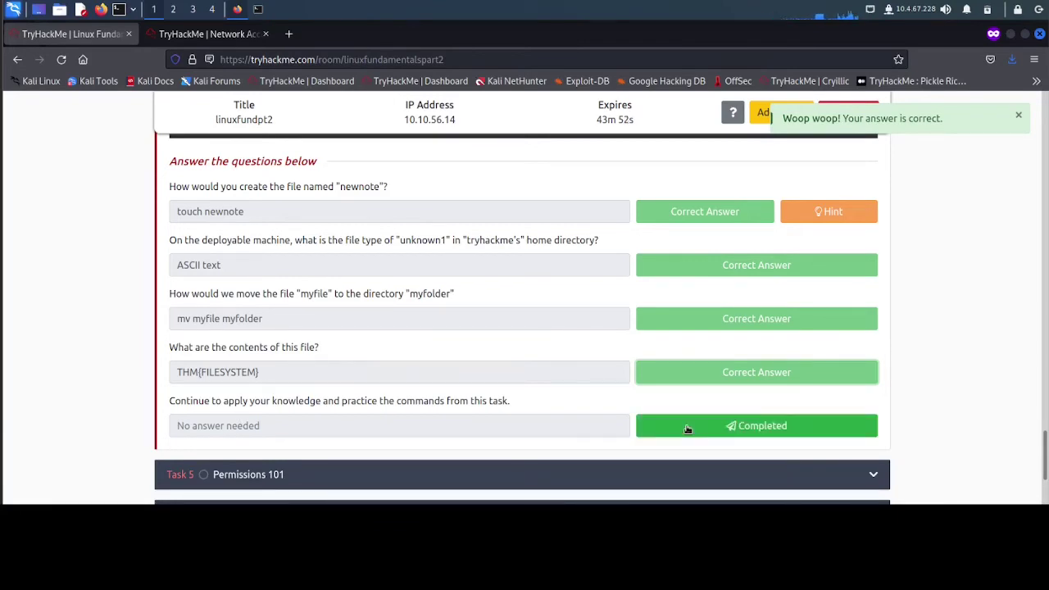
{"action": "scroll", "coordinate": [440, 319], "scroll_direction": "down", "scroll_amount": 3}
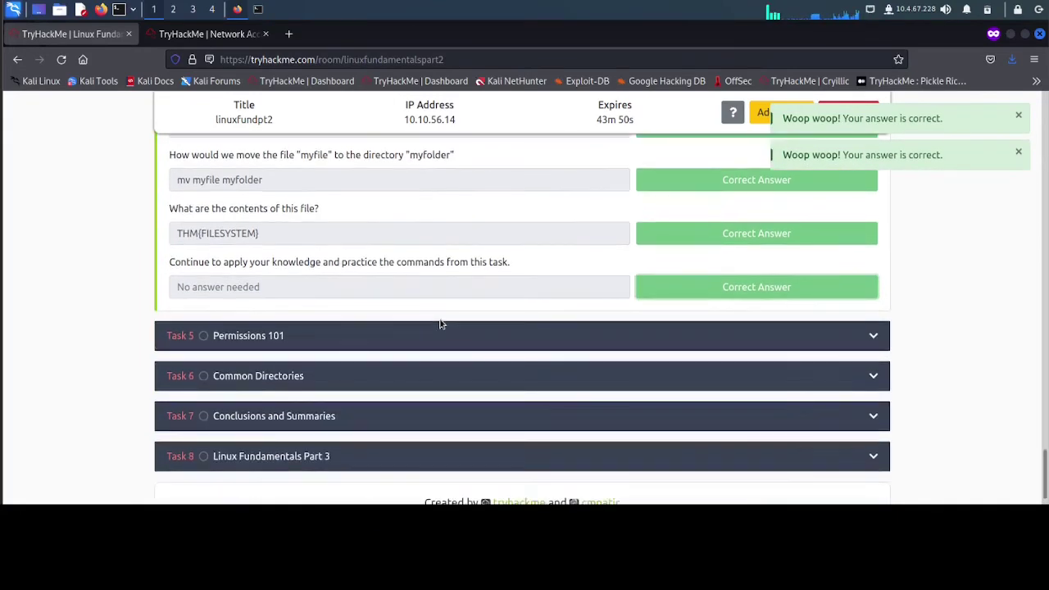
{"action": "left_click", "coordinate": [361, 339]}
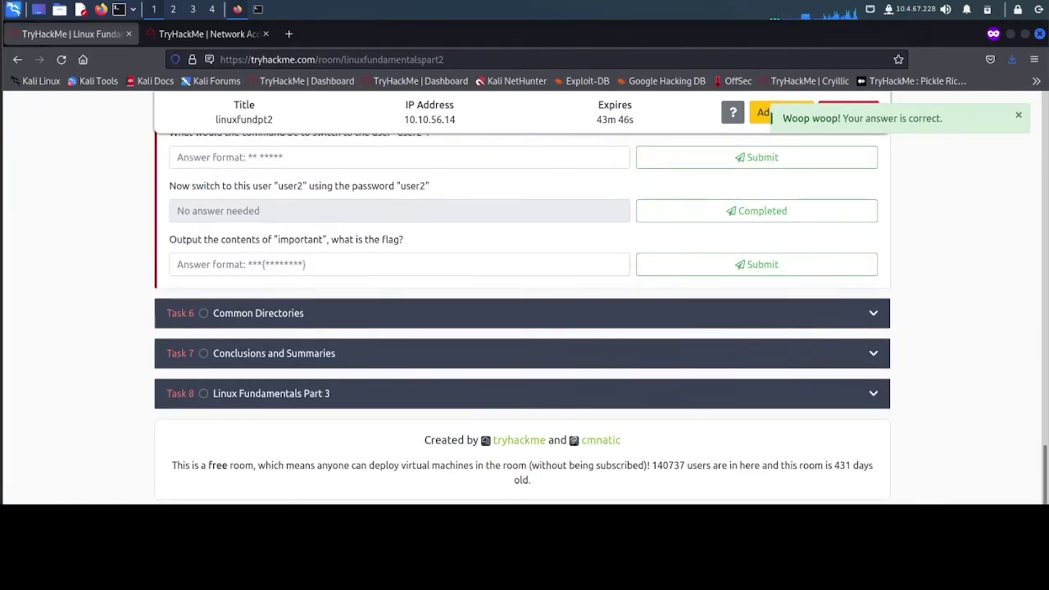
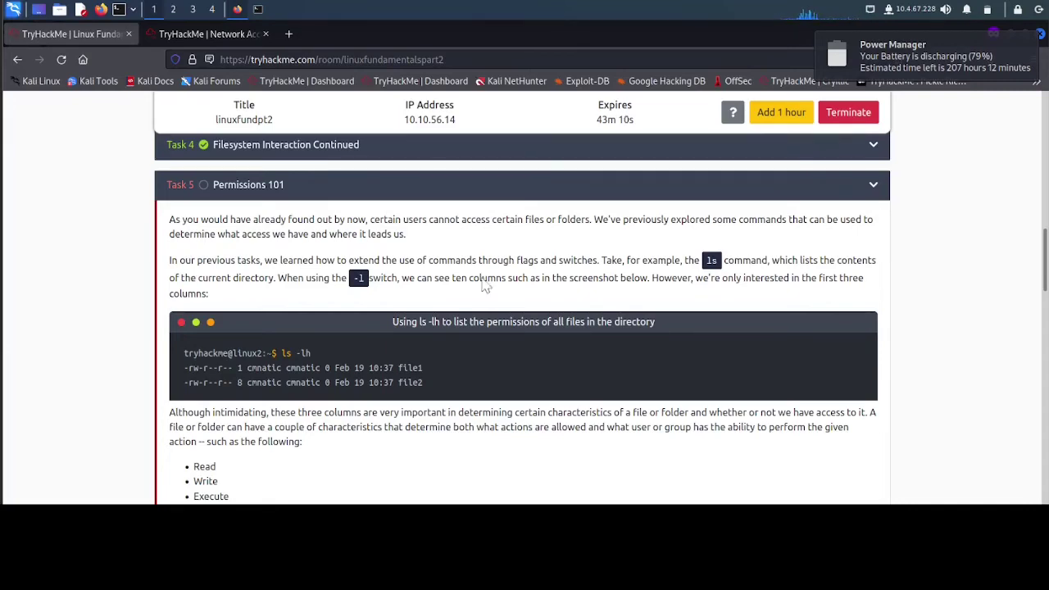
Read Task 5's Read, Write and Execute permission descriptions, highlighting each term
{"action": "scroll", "coordinate": [359, 322], "scroll_direction": "down", "scroll_amount": 3}
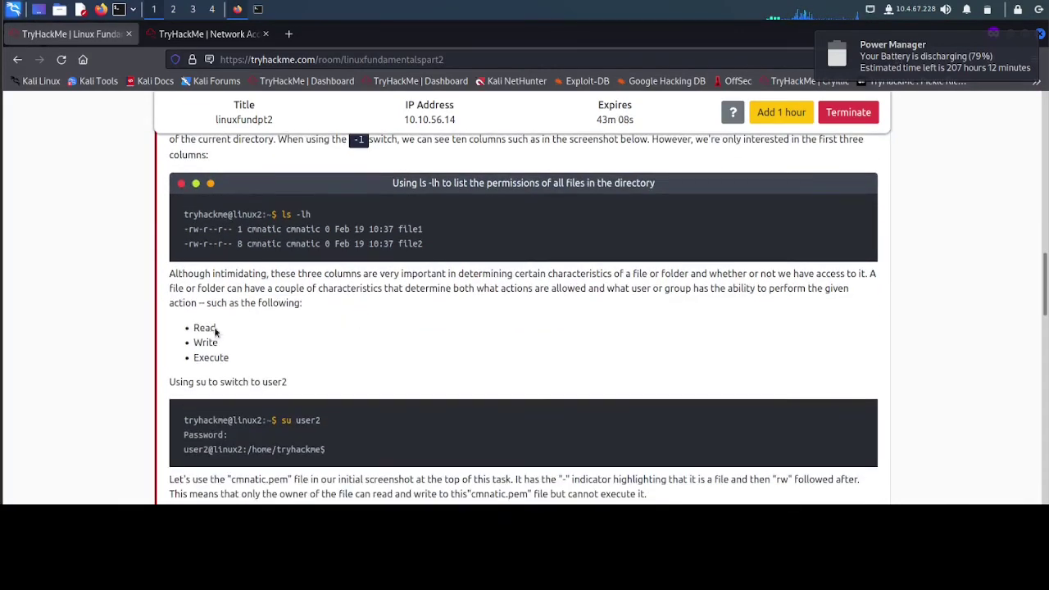
{"action": "mouse_move", "coordinate": [212, 328]}
{"action": "left_mouse_down"}
{"action": "mouse_move", "coordinate": [200, 345]}
{"action": "mouse_move", "coordinate": [231, 364]}
{"action": "left_mouse_up"}
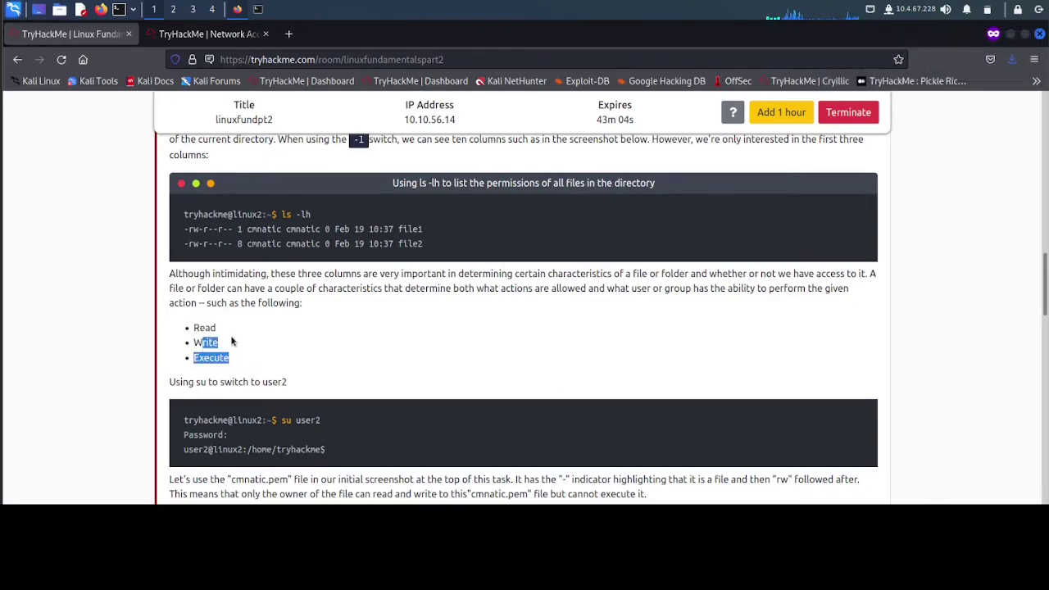
{"action": "left_click", "coordinate": [233, 336]}
{"action": "mouse_move", "coordinate": [194, 328]}
{"action": "left_mouse_down"}
{"action": "mouse_move", "coordinate": [218, 331]}
{"action": "mouse_move", "coordinate": [218, 345]}
{"action": "left_mouse_up"}
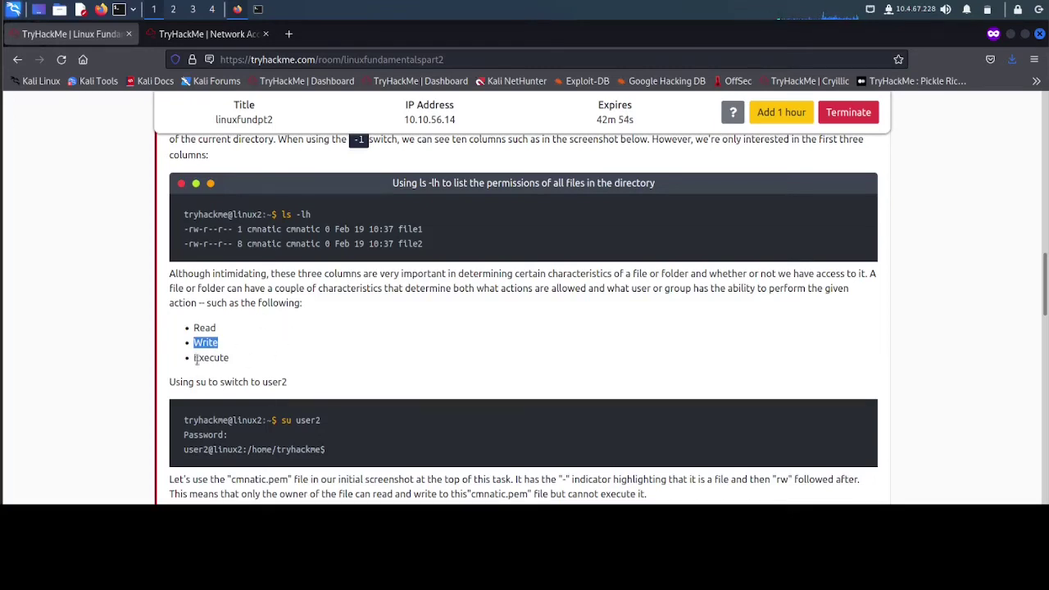
{"action": "left_click_drag", "start_coordinate": [195, 358], "coordinate": [230, 358]}
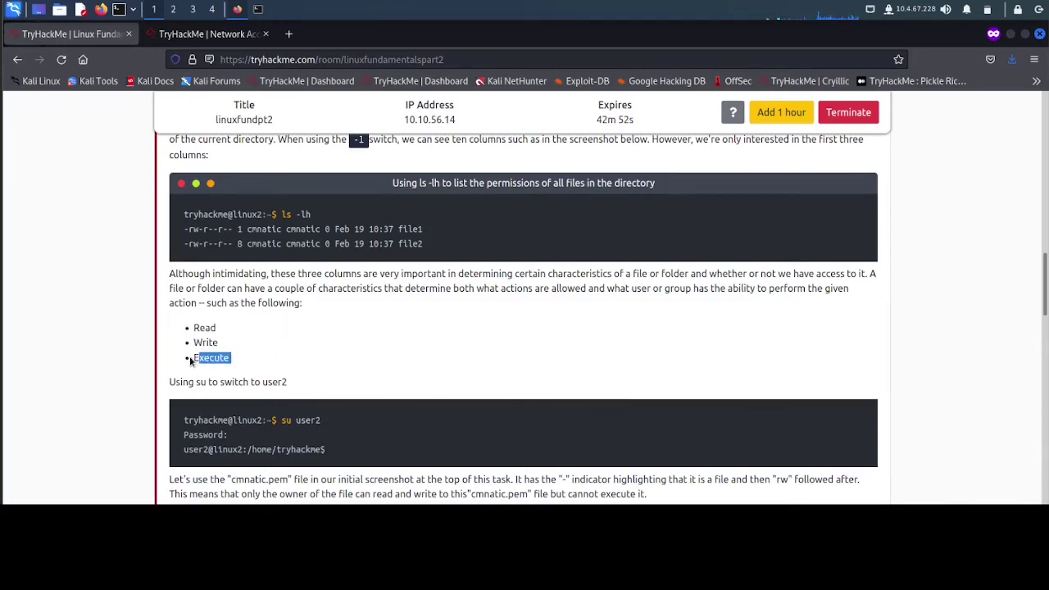
{"action": "scroll", "coordinate": [287, 362], "scroll_direction": "down", "scroll_amount": 2}
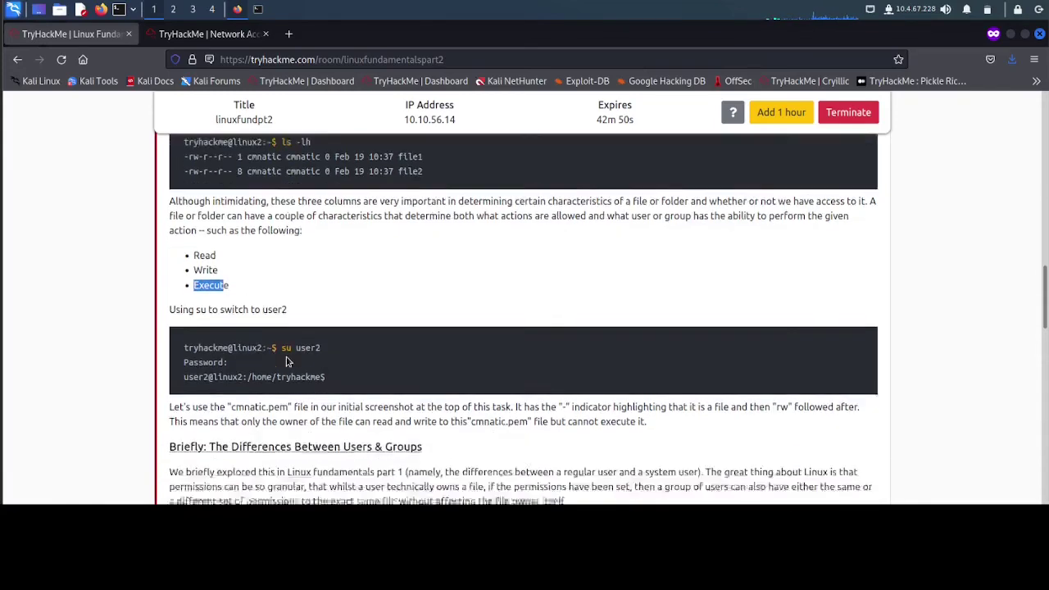
{"action": "scroll", "coordinate": [287, 361], "scroll_direction": "down", "scroll_amount": 2}
{"action": "scroll", "coordinate": [300, 335], "scroll_direction": "up", "scroll_amount": 4}
{"action": "scroll", "coordinate": [299, 332], "scroll_direction": "up", "scroll_amount": 2}
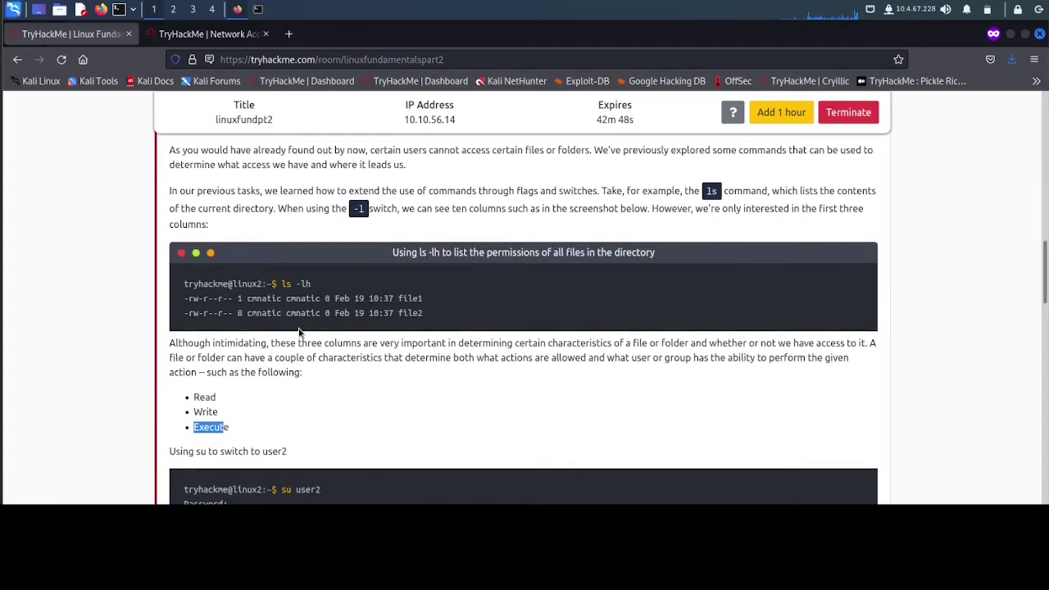
{"action": "scroll", "coordinate": [299, 332], "scroll_direction": "up", "scroll_amount": 2}
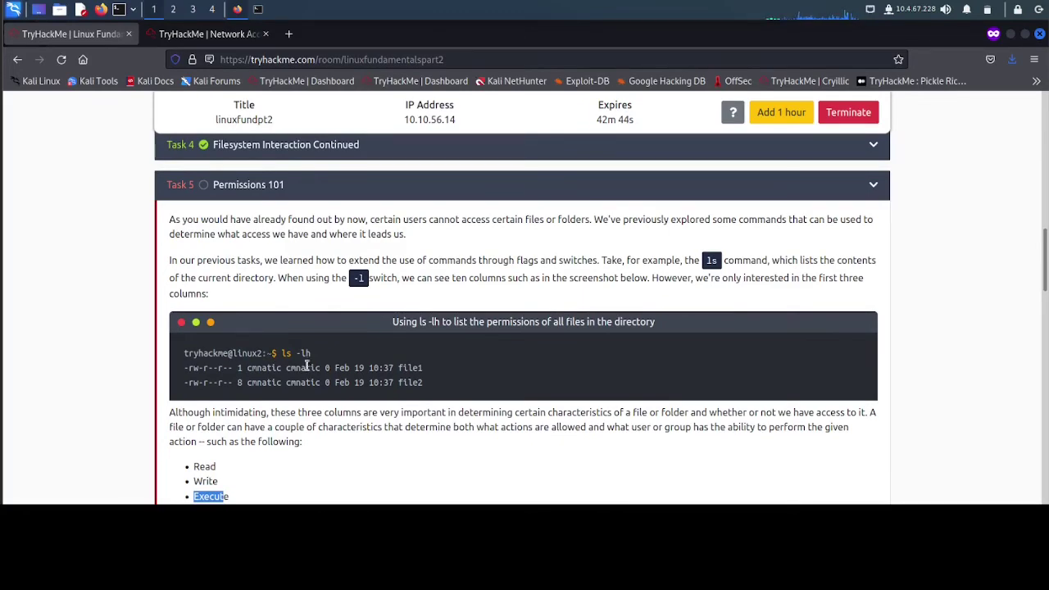
Clear the terminal and run ls -lh in myfolder to show myfile's rw-r--r-- permissions
{"action": "key", "text": "alt+Tab"}
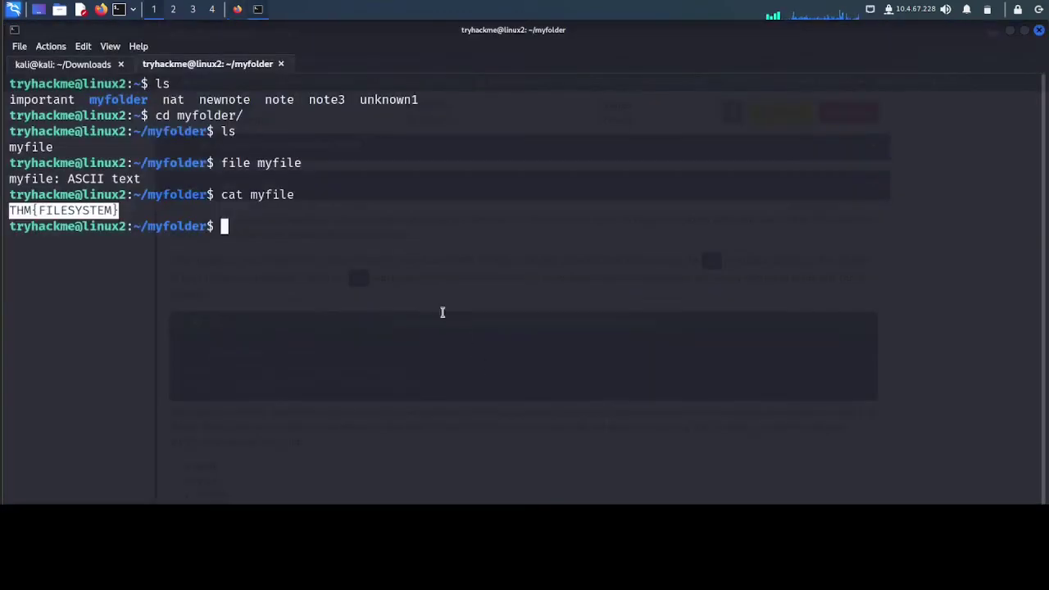
{"action": "type", "text": "c"}
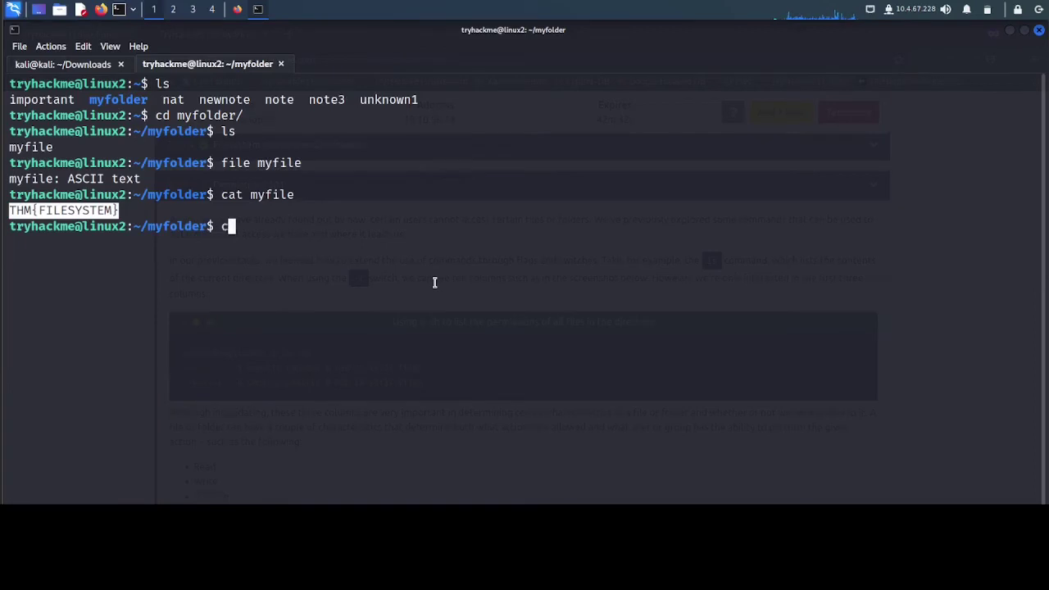
{"action": "type", "text": "lear"}
{"action": "key", "text": "Return"}
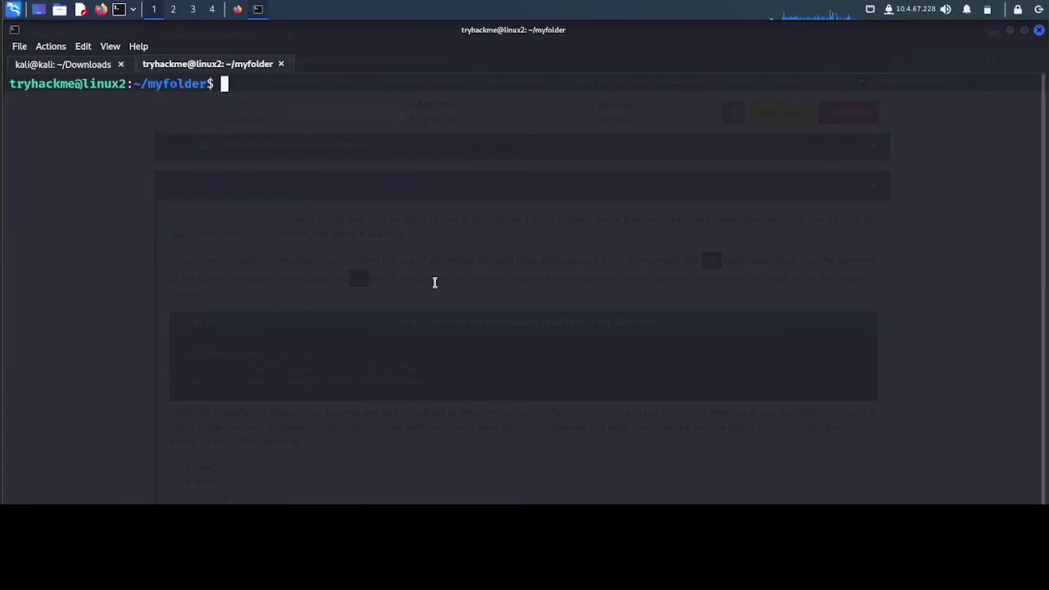
{"action": "type", "text": "ls -"}
{"action": "type", "text": "lh"}
{"action": "key", "text": "Return"}
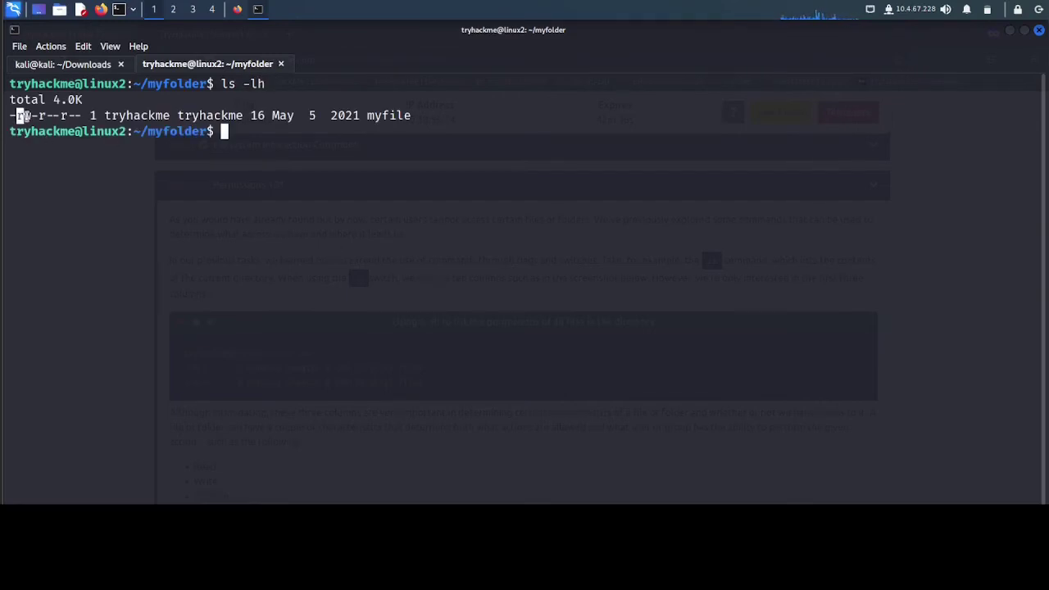
{"action": "left_click_drag", "start_coordinate": [17, 116], "coordinate": [31, 117]}
{"action": "left_click", "coordinate": [47, 115]}
{"action": "key", "text": "alt+Tab"}
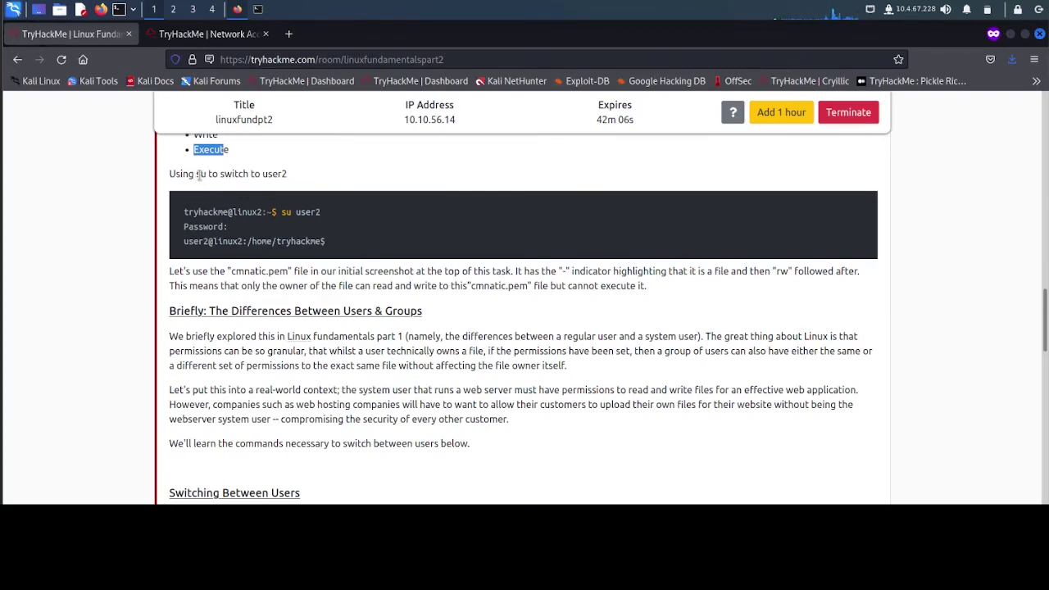
Switch from tryhackme to user2 with su user2 and user2's password
{"action": "double_click", "coordinate": [201, 173]}
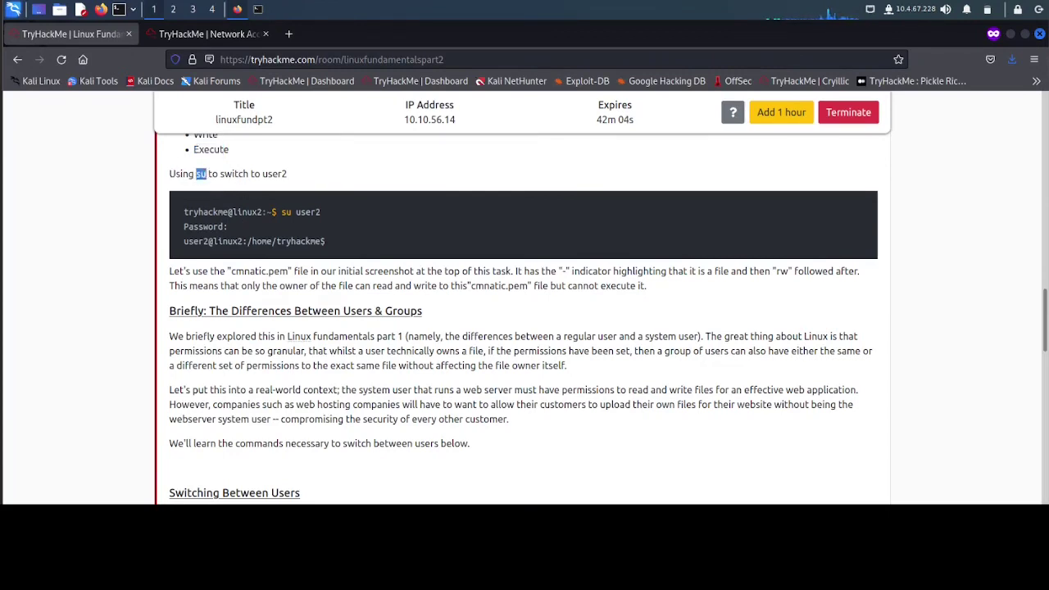
{"action": "left_click_drag", "start_coordinate": [220, 174], "coordinate": [246, 174]}
{"action": "key", "text": "alt+Tab"}
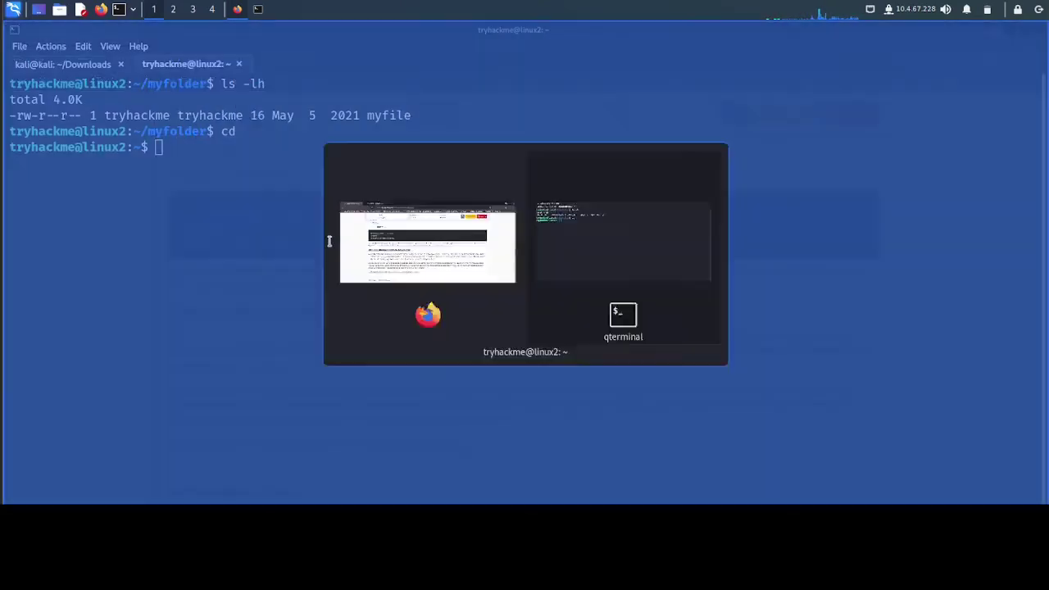
{"action": "type", "text": "su "}
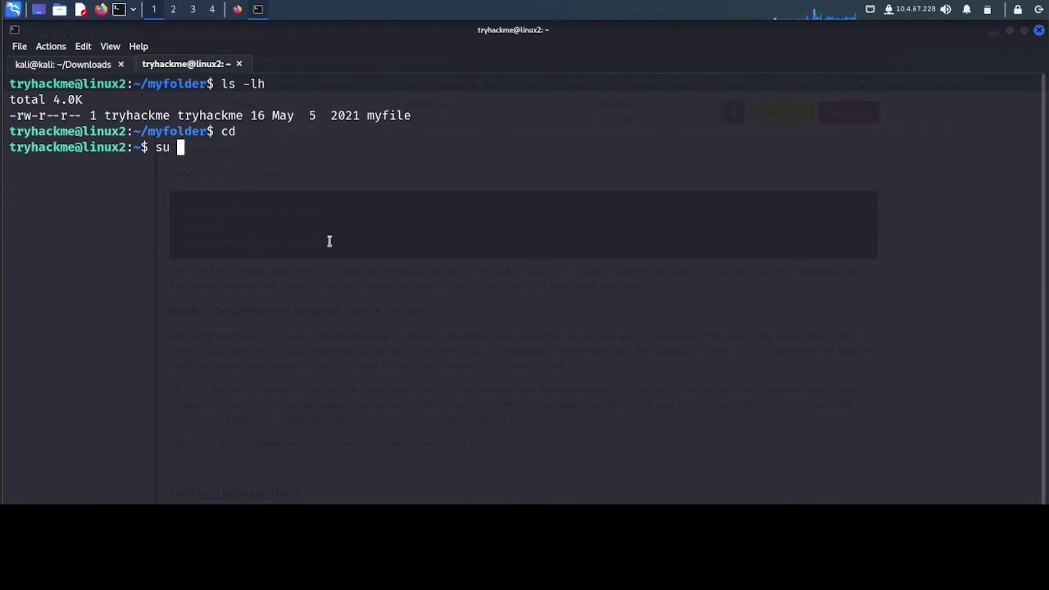
{"action": "type", "text": "user2"}
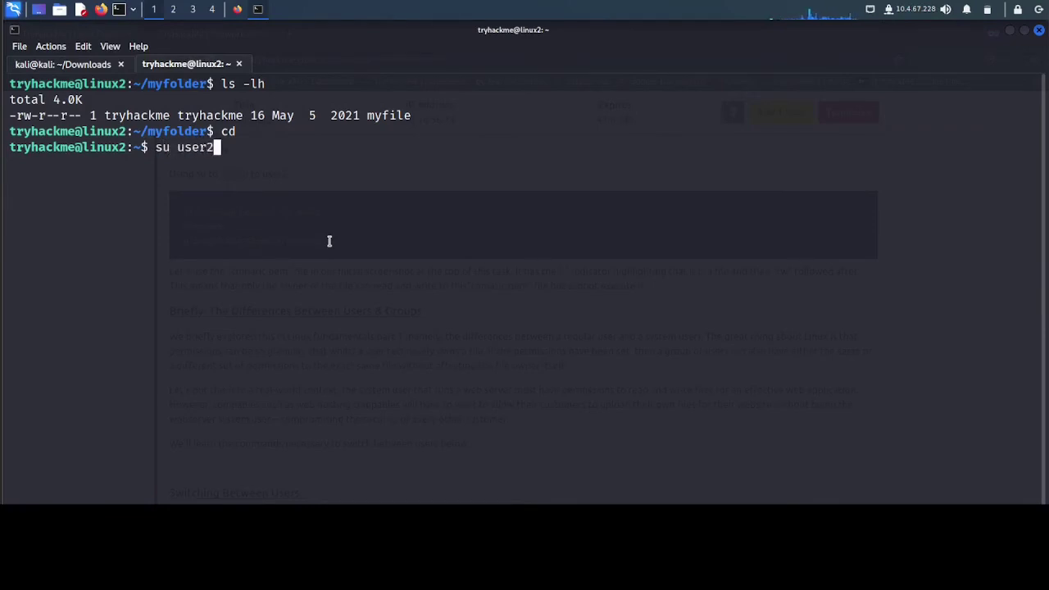
{"action": "key", "text": "Return"}
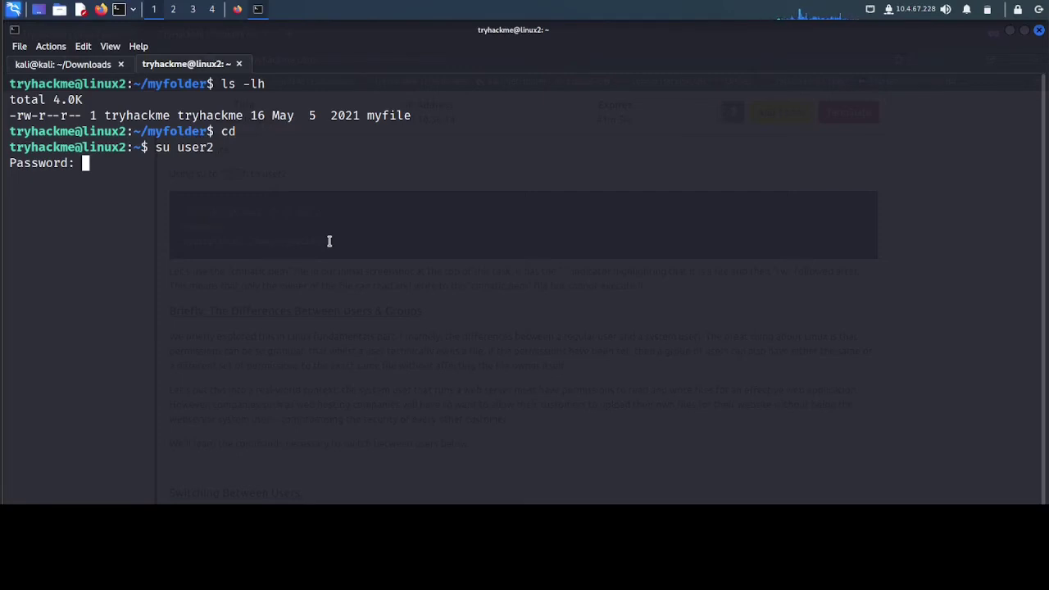
{"action": "key", "text": "Return"}
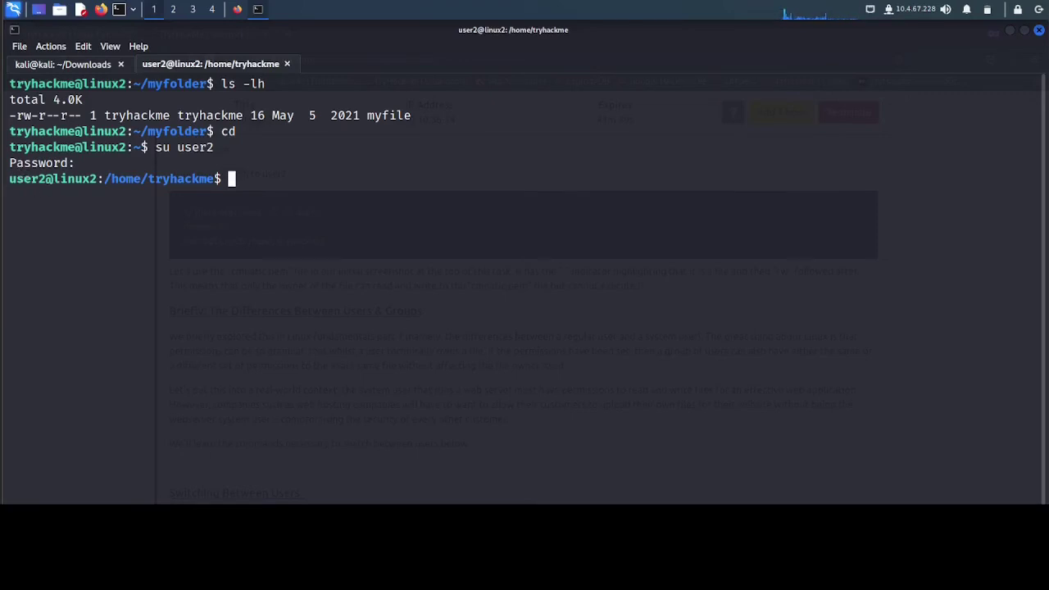
{"action": "left_click_drag", "start_coordinate": [9, 147], "coordinate": [72, 148]}
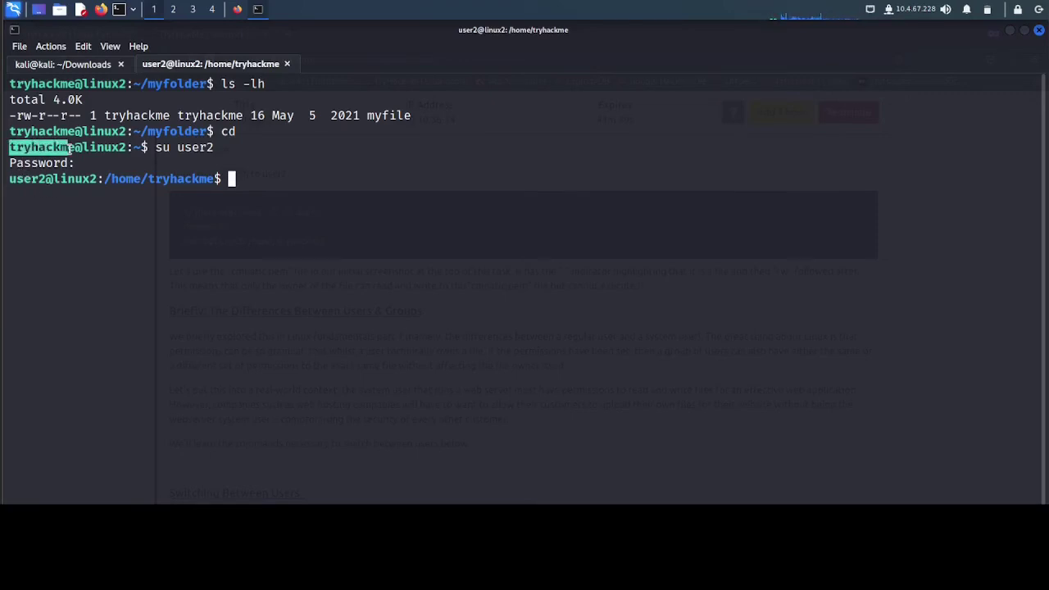
{"action": "left_click_drag", "start_coordinate": [9, 178], "coordinate": [39, 179]}
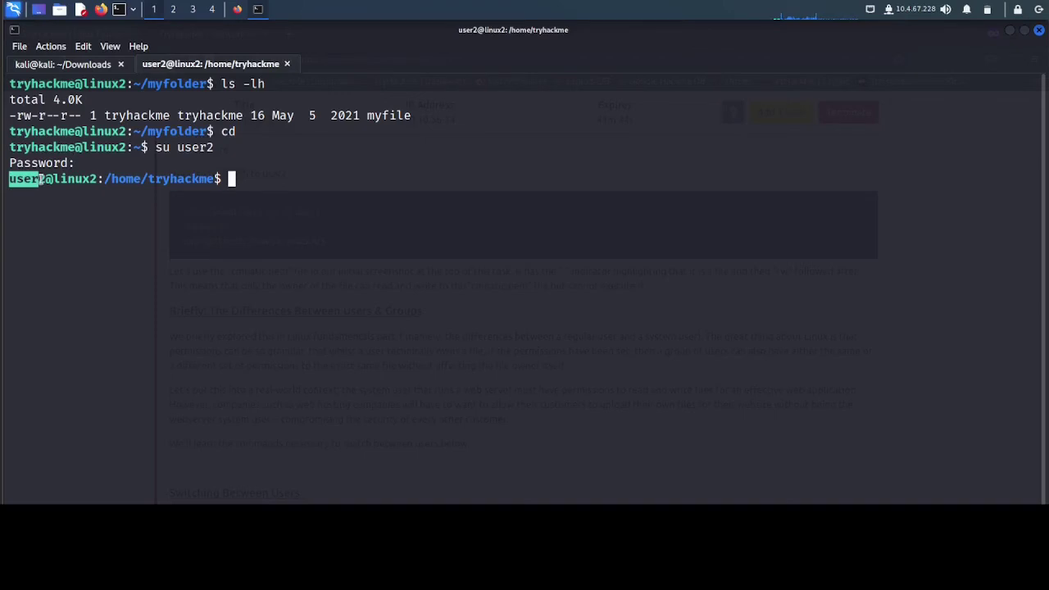
{"action": "left_click", "coordinate": [239, 209]}
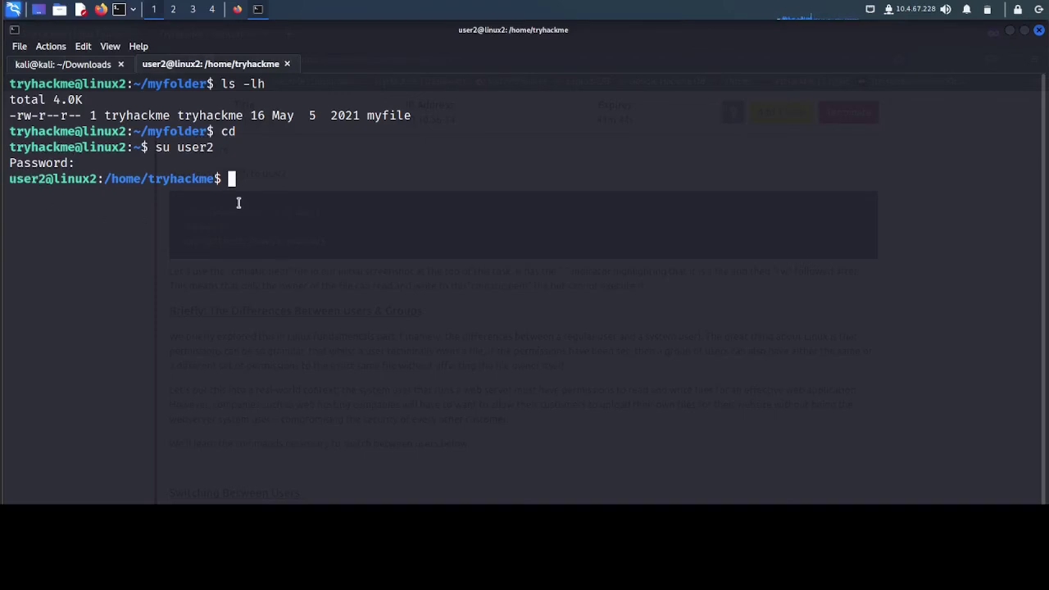
Run ls -l in home to show that important is owned by user2
{"action": "key", "text": "alt+Tab"}
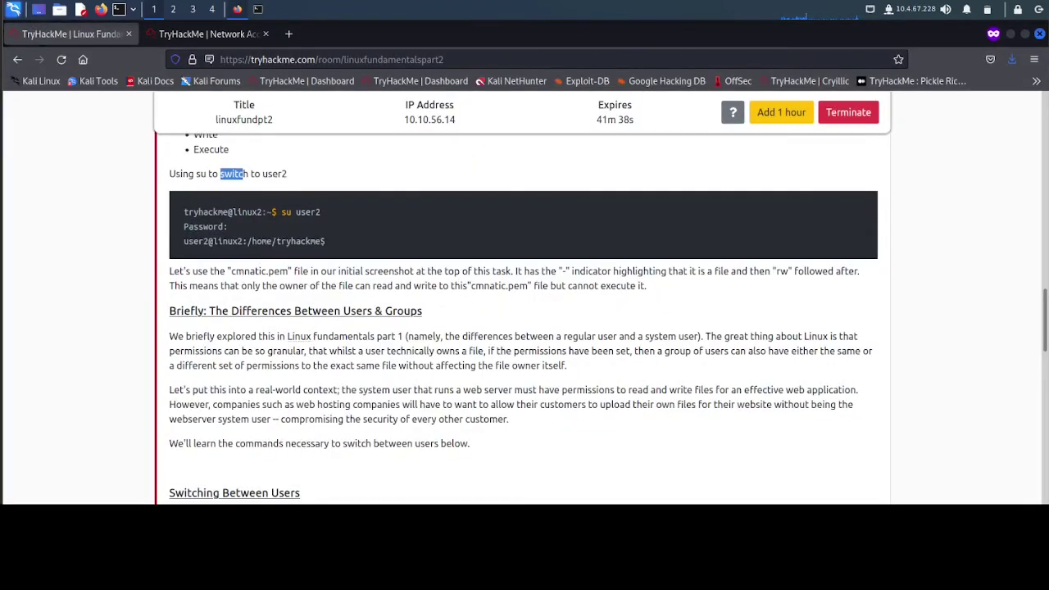
{"action": "key", "text": "alt+Tab"}
{"action": "type", "text": "ls "}
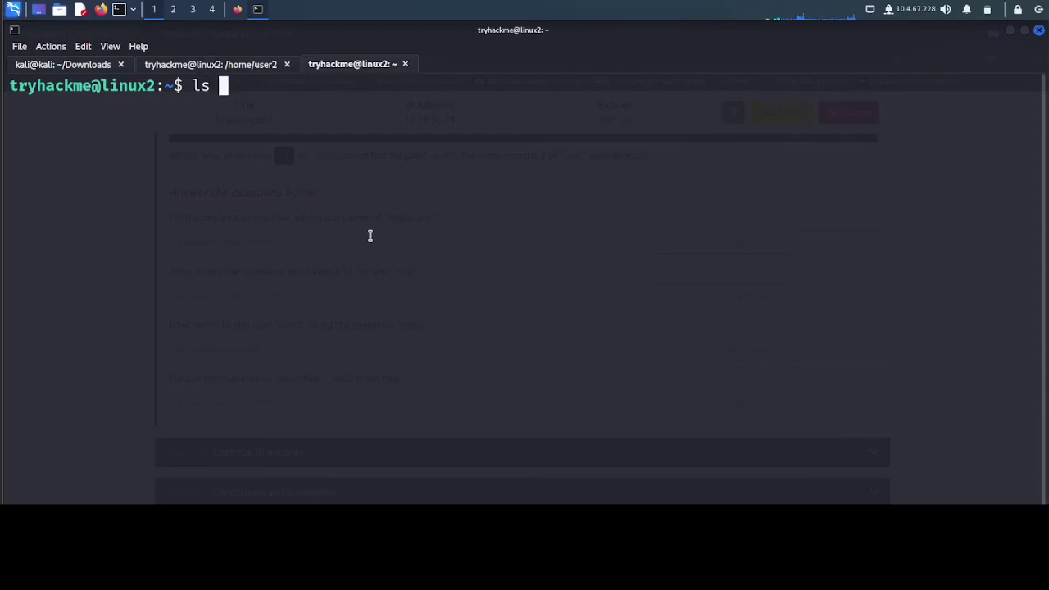
{"action": "type", "text": "-l"}
{"action": "key", "text": "Return"}
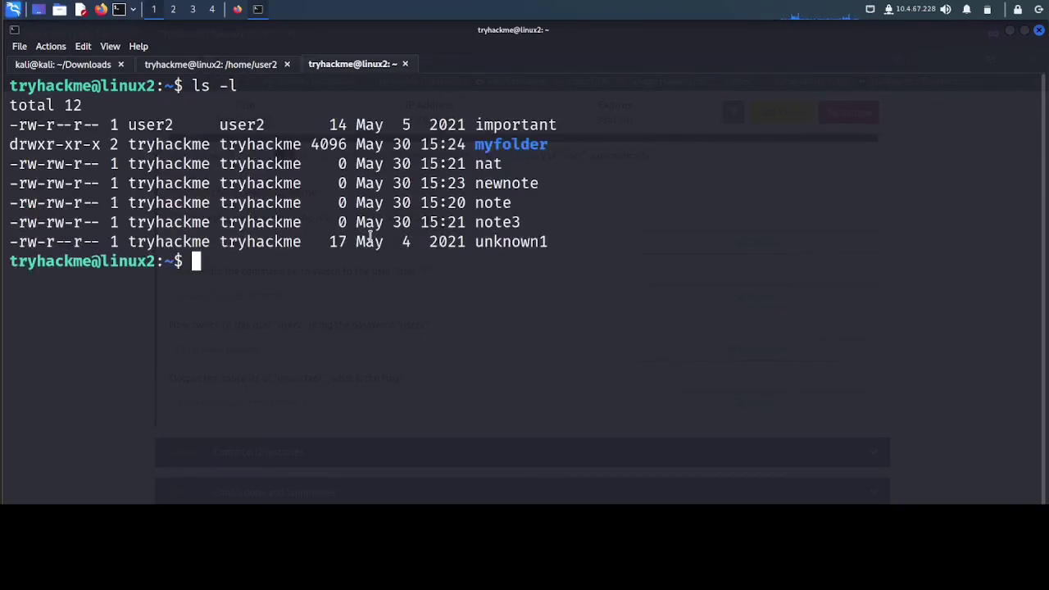
{"action": "key", "text": "alt+Tab"}
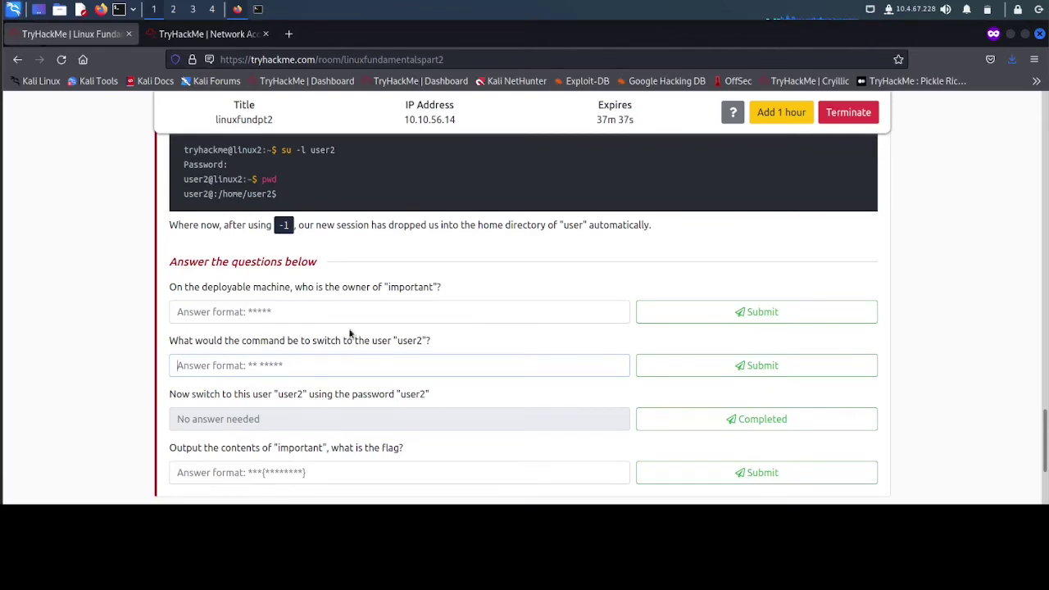
Answer user2 as the owner of the important file
{"action": "left_click", "coordinate": [318, 315]}
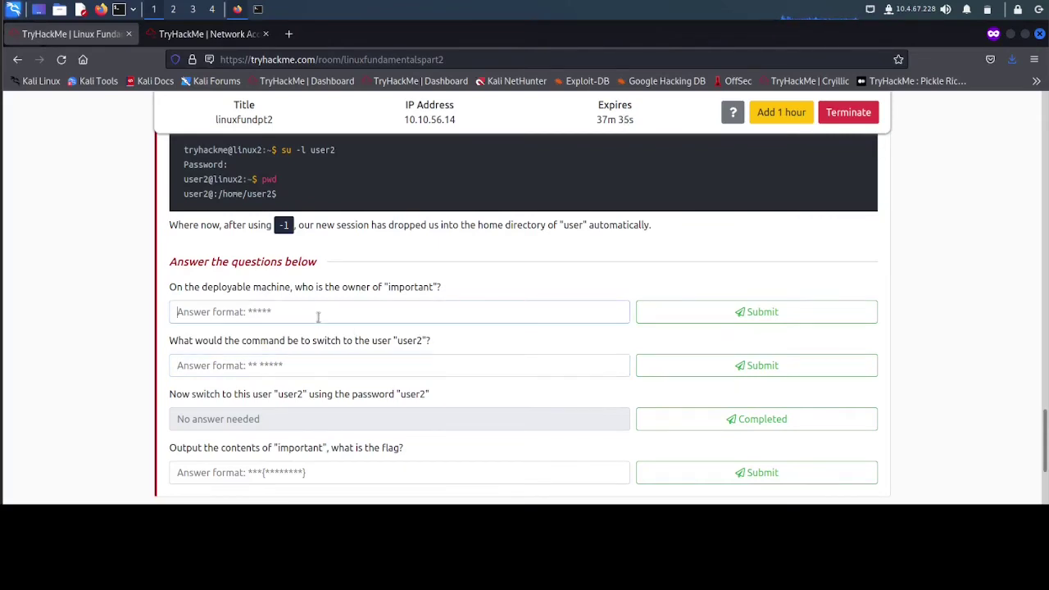
{"action": "type", "text": "user2"}
{"action": "key", "text": "Return"}
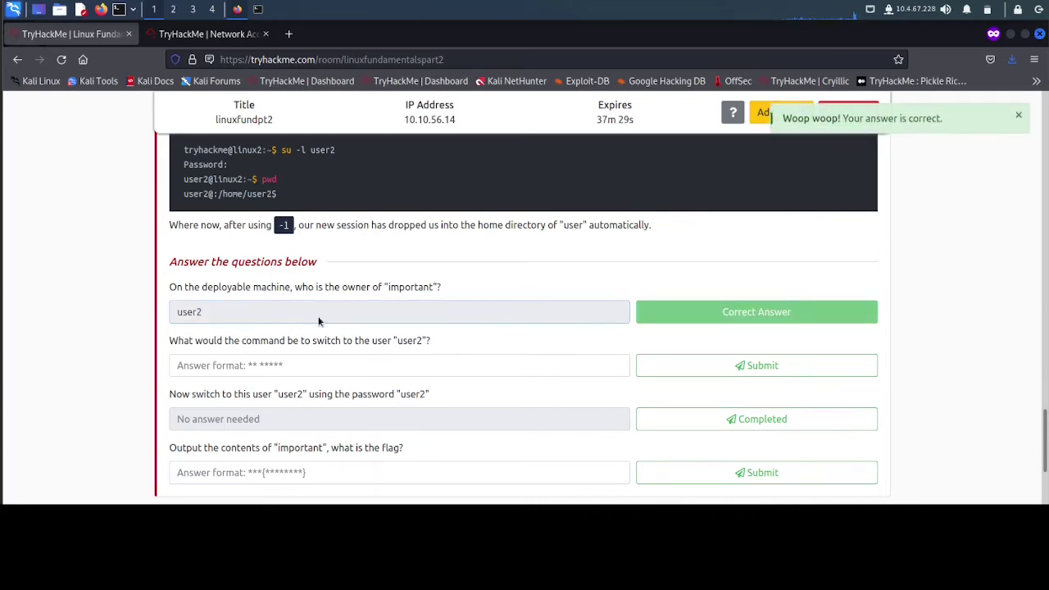
Answer su user2 as the switch-user command and mark the user2 switch Completed
{"action": "left_click", "coordinate": [314, 364]}
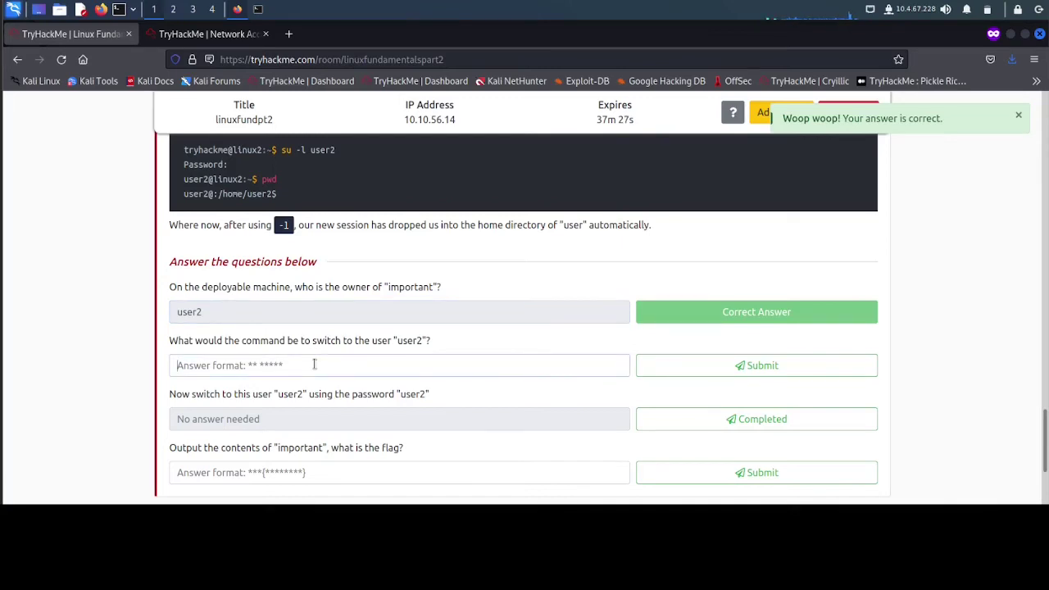
{"action": "type", "text": "su"}
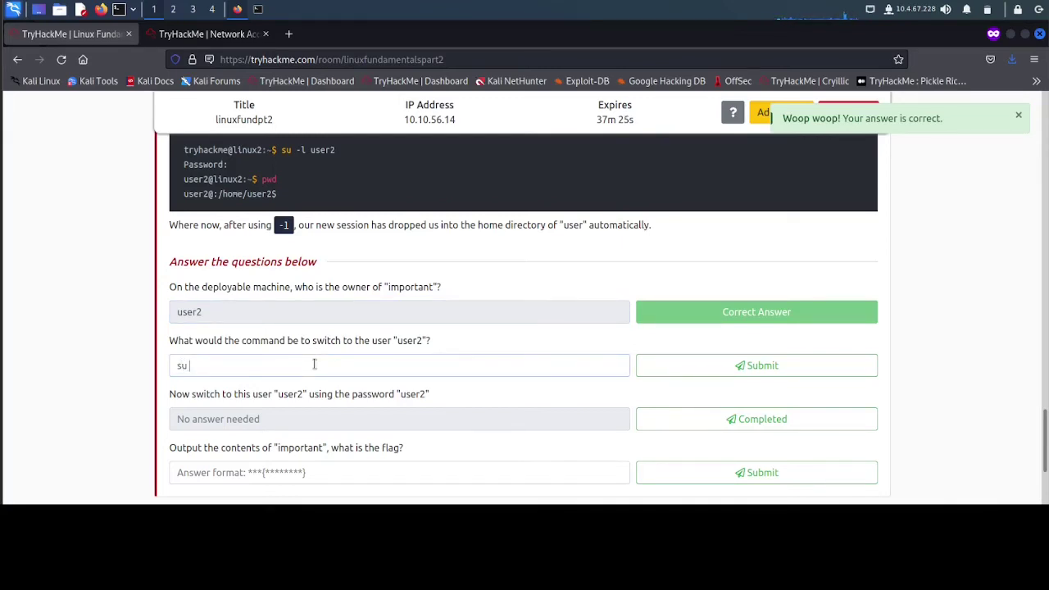
{"action": "type", "text": " user2"}
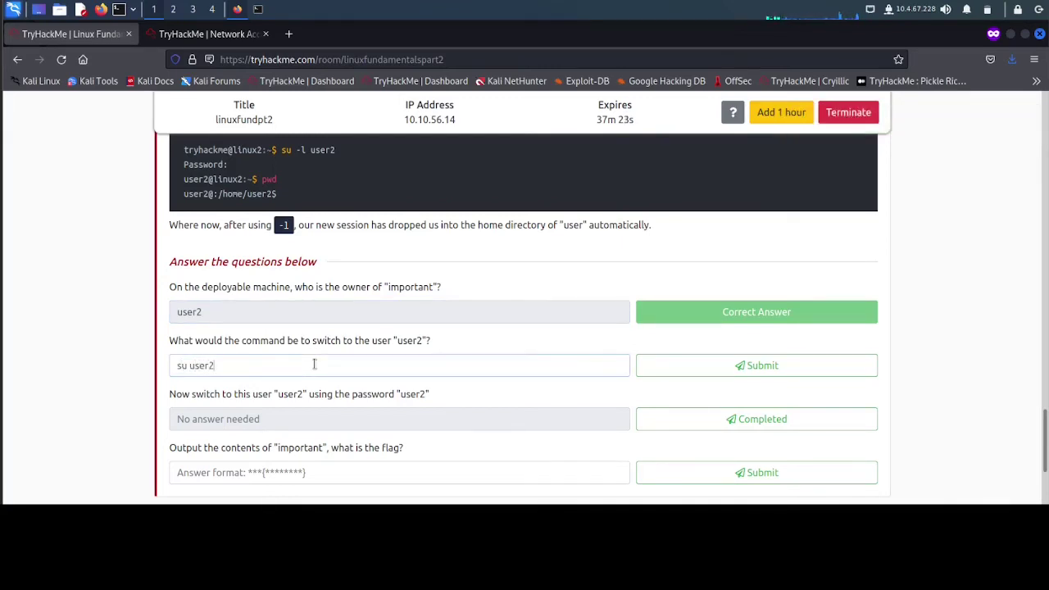
{"action": "key", "text": "Return"}
{"action": "scroll", "coordinate": [314, 363], "scroll_direction": "down", "scroll_amount": 2}
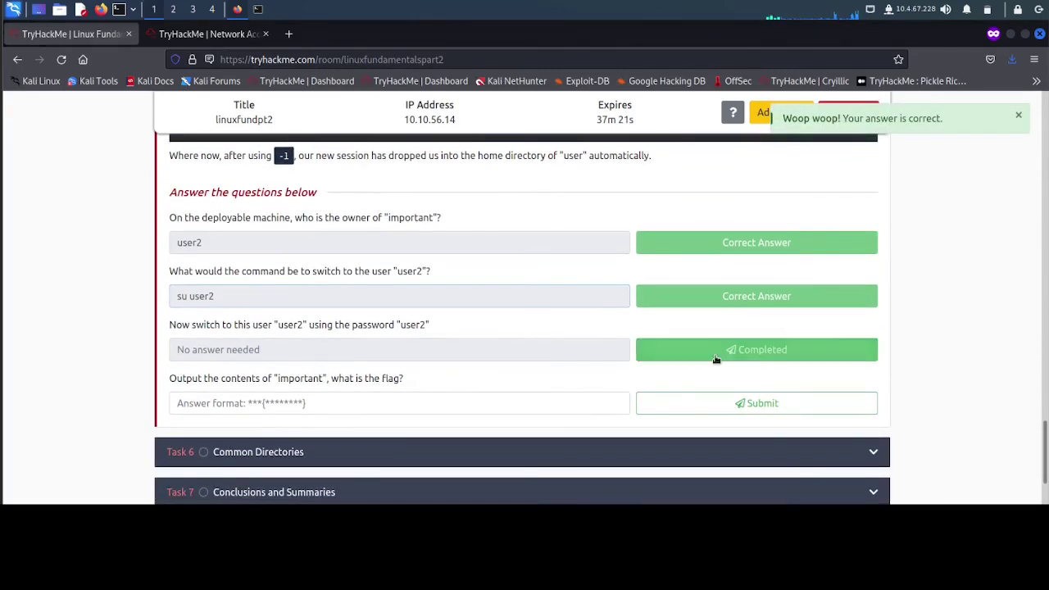
{"action": "left_click", "coordinate": [716, 359]}
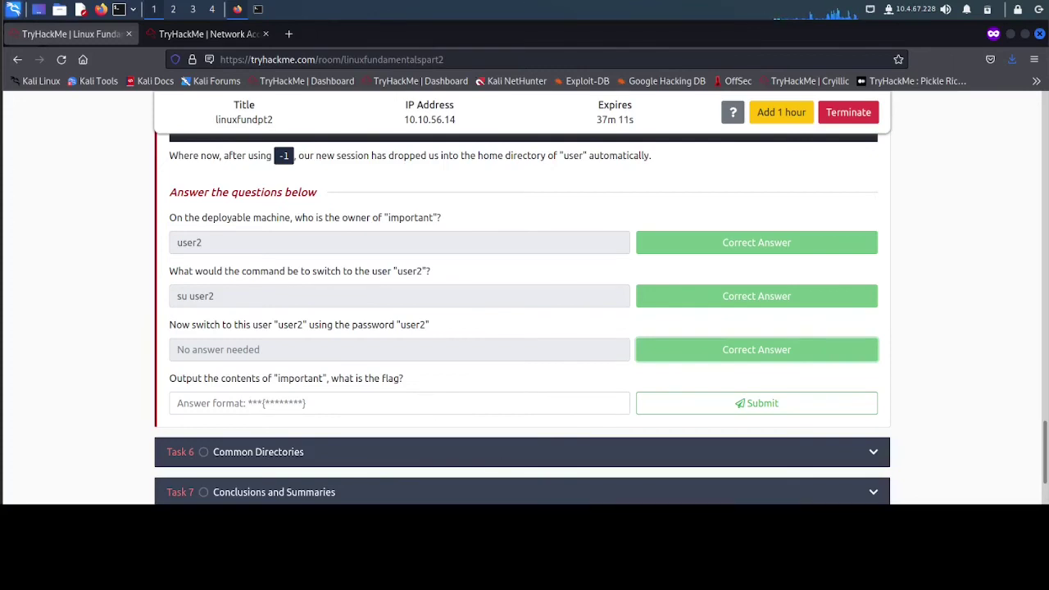
{"action": "key", "text": "alt+Tab"}
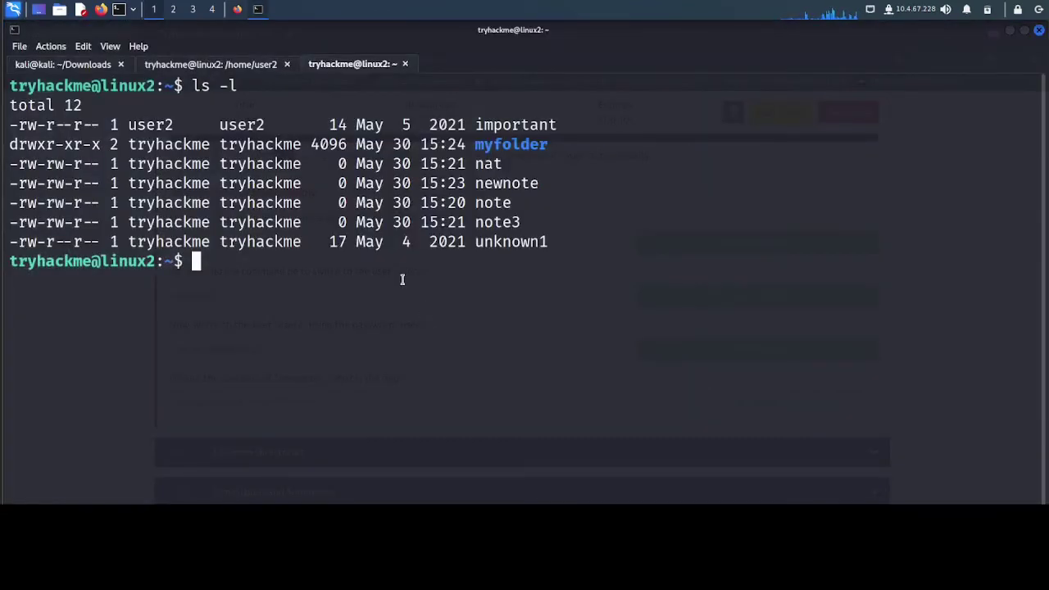
{"action": "type", "text": "ca"}
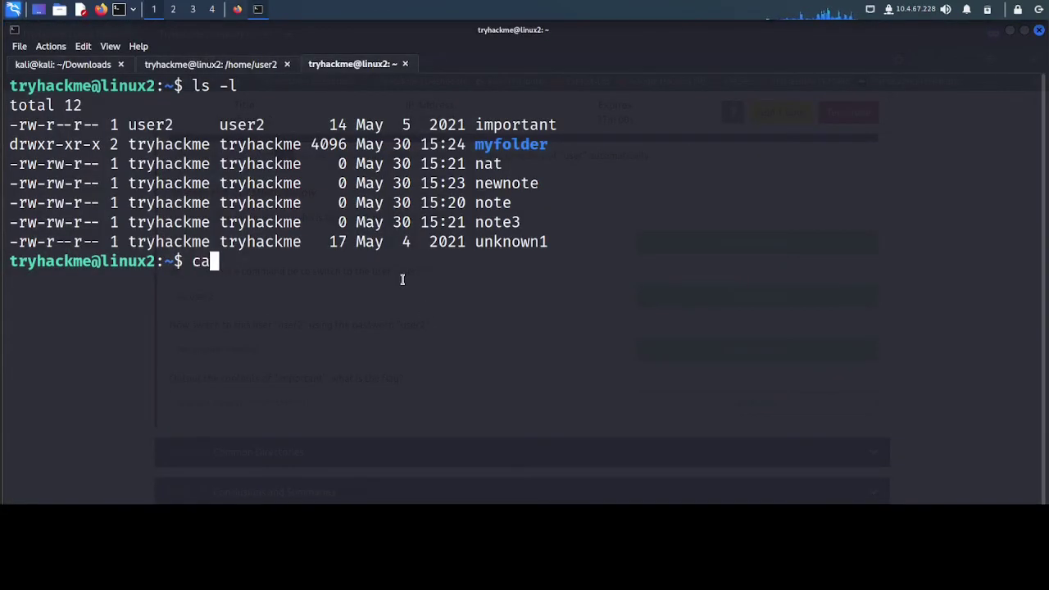
{"action": "type", "text": "t imp"}
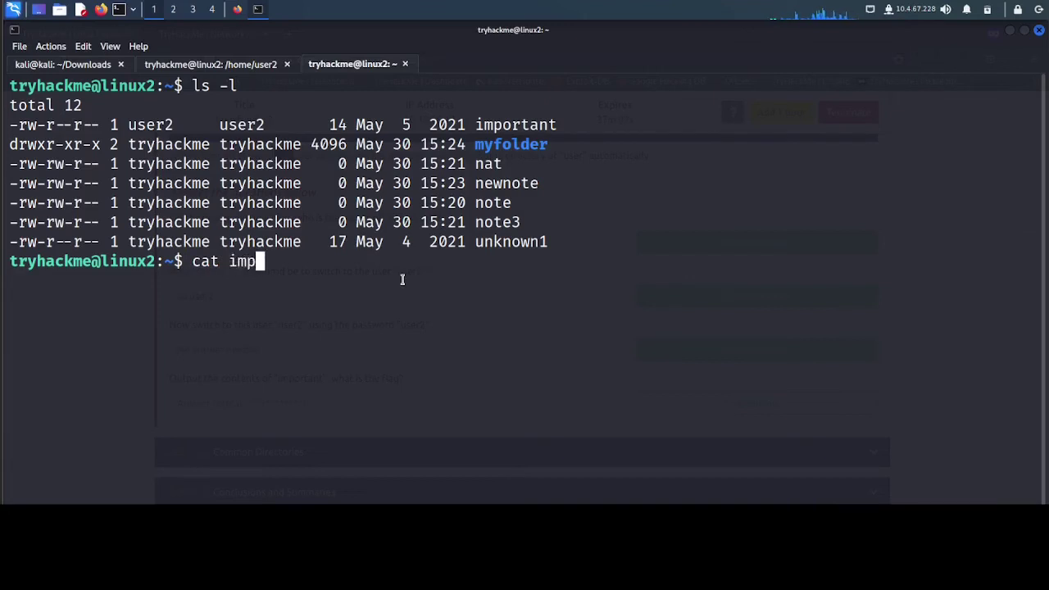
{"action": "type", "text": "or"}
{"action": "key", "text": "Tab"}
{"action": "key", "text": "Return"}
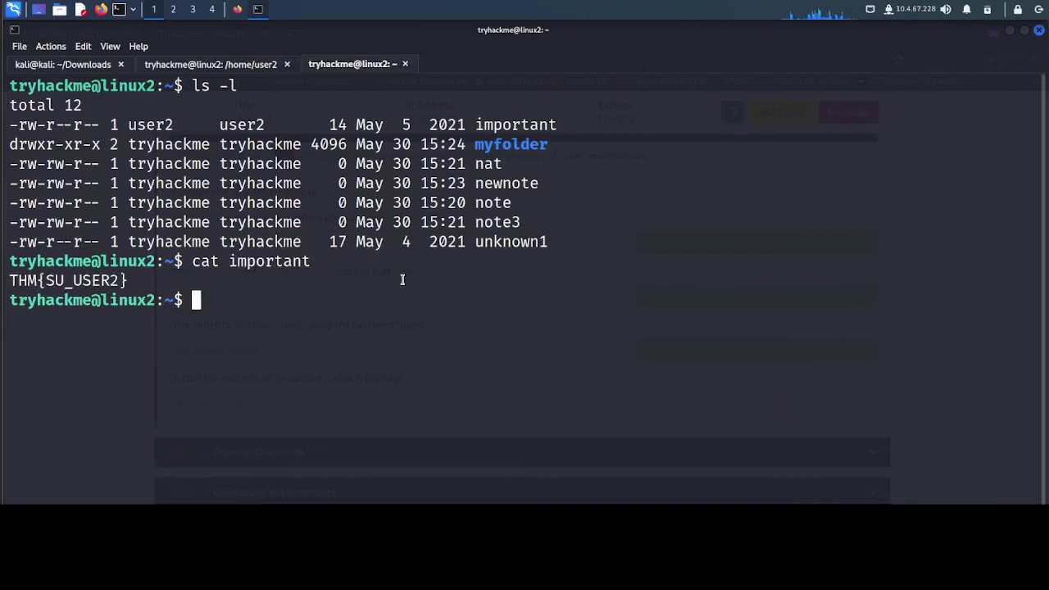
{"action": "left_click_drag", "start_coordinate": [9, 281], "coordinate": [128, 280]}
{"action": "right_click", "coordinate": [87, 284]}
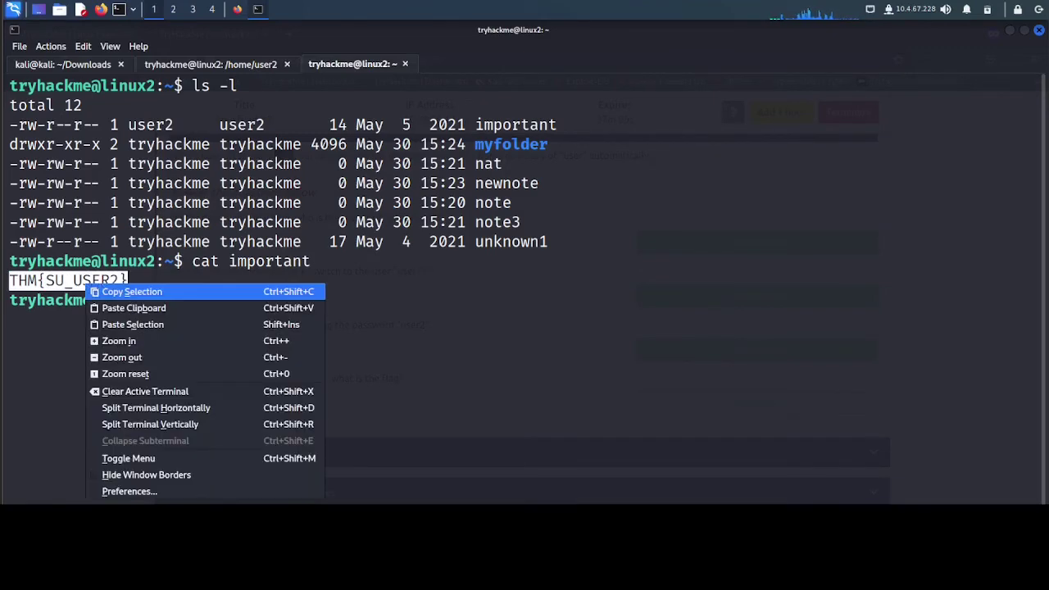
{"action": "left_click", "coordinate": [105, 288]}
Paste the flag into Task 5's flag field, submit it, and expand Task 6
{"action": "key", "text": "alt+Tab"}
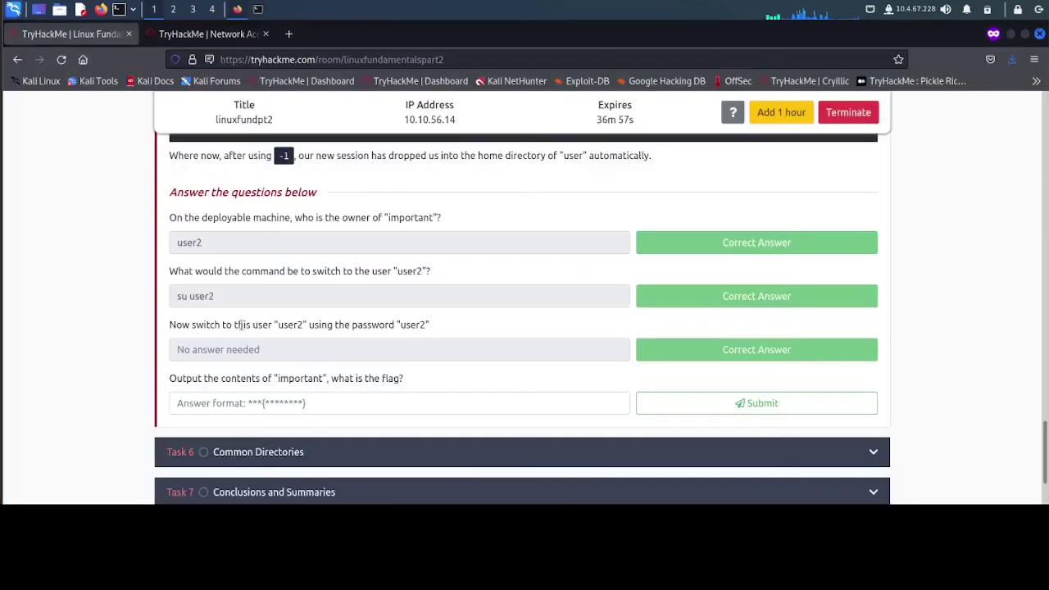
{"action": "right_click", "coordinate": [246, 404]}
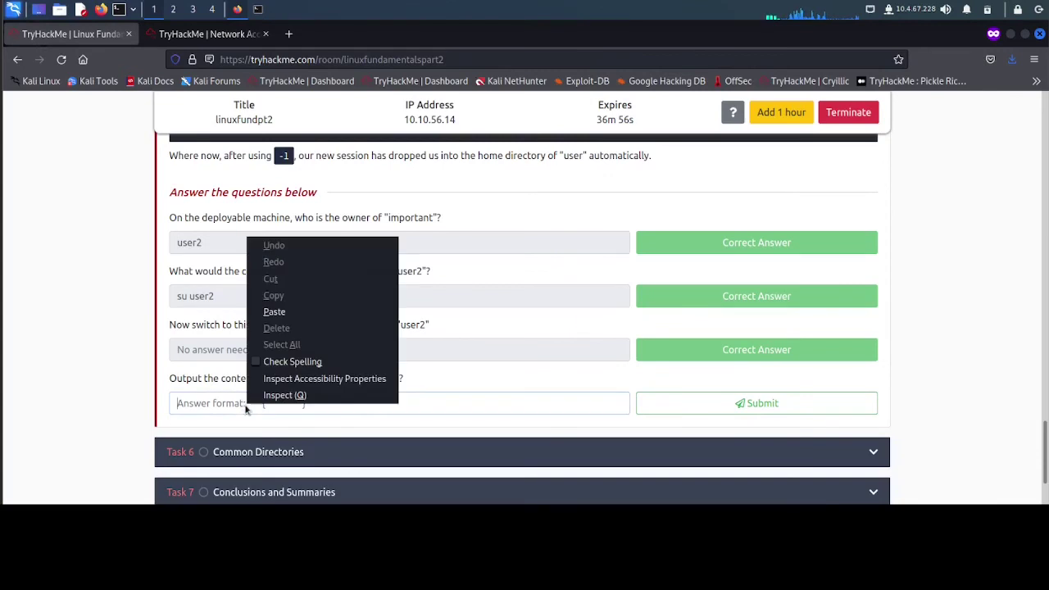
{"action": "left_click", "coordinate": [275, 311]}
{"action": "key", "text": "Return"}
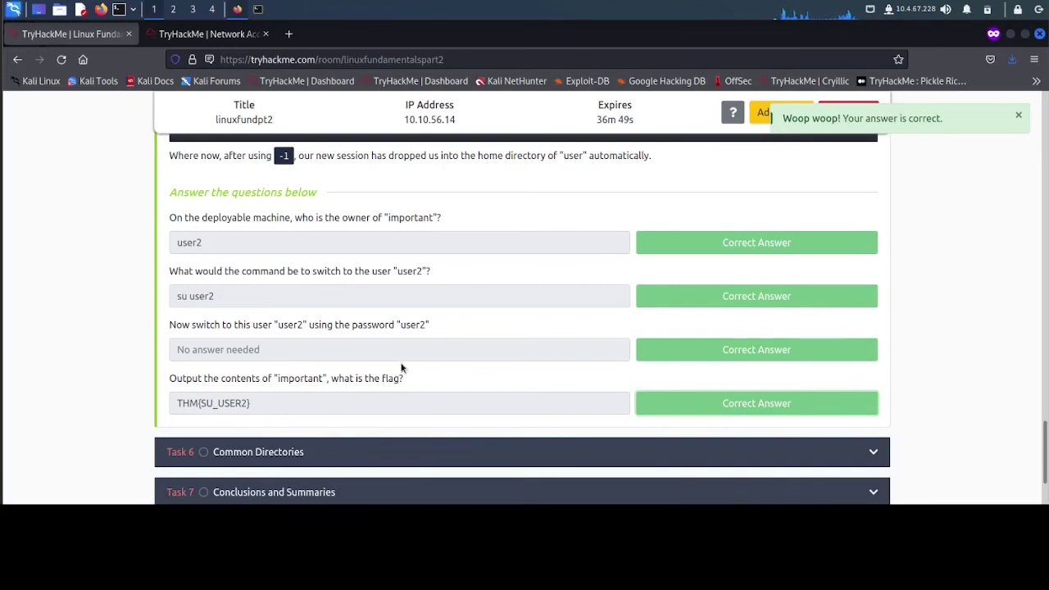
{"action": "left_click", "coordinate": [347, 457]}
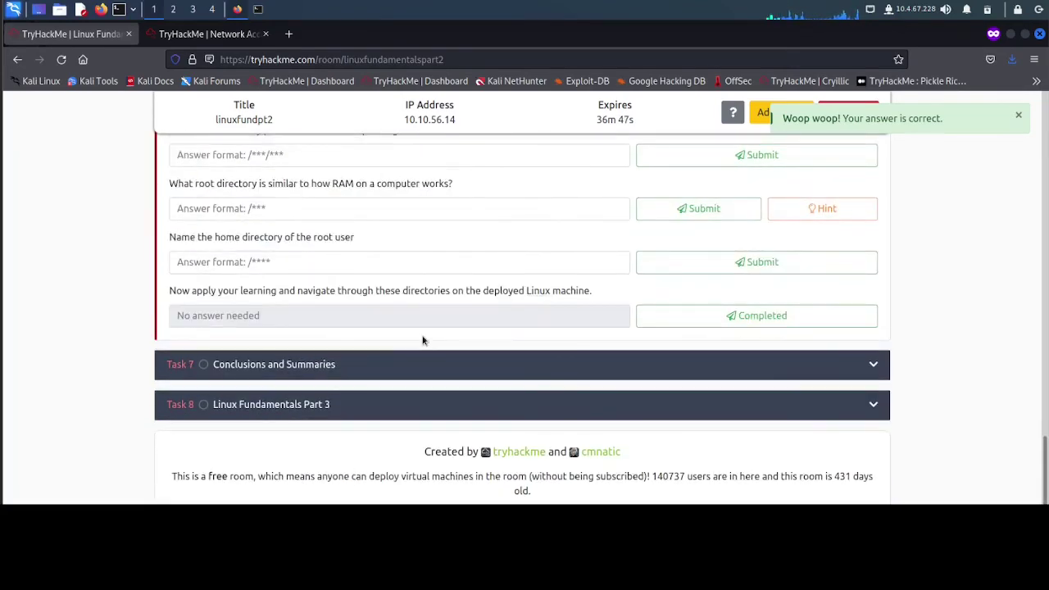
Return to the top of Task 6 Common Directories and read the /etc section
{"action": "scroll", "coordinate": [423, 340], "scroll_direction": "up", "scroll_amount": 3}
{"action": "scroll", "coordinate": [423, 340], "scroll_direction": "up", "scroll_amount": 2}
{"action": "scroll", "coordinate": [423, 340], "scroll_direction": "up", "scroll_amount": 3}
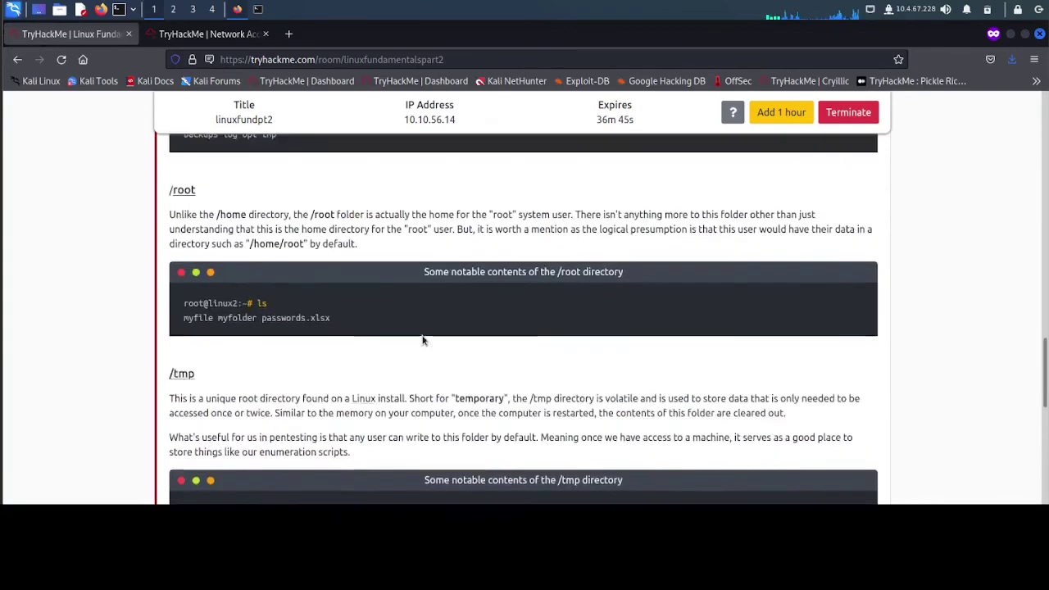
{"action": "scroll", "coordinate": [423, 341], "scroll_direction": "up", "scroll_amount": 3}
{"action": "scroll", "coordinate": [423, 340], "scroll_direction": "up", "scroll_amount": 1}
{"action": "scroll", "coordinate": [423, 340], "scroll_direction": "up", "scroll_amount": 2}
{"action": "scroll", "coordinate": [423, 340], "scroll_direction": "up", "scroll_amount": 2}
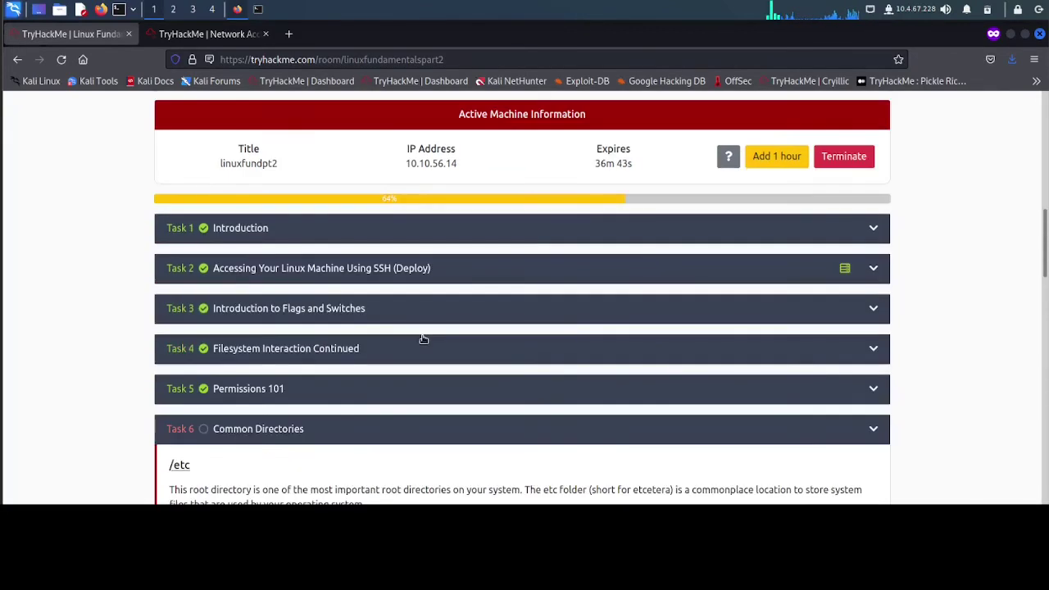
{"action": "scroll", "coordinate": [423, 340], "scroll_direction": "down", "scroll_amount": 3}
{"action": "scroll", "coordinate": [423, 341], "scroll_direction": "down", "scroll_amount": 1}
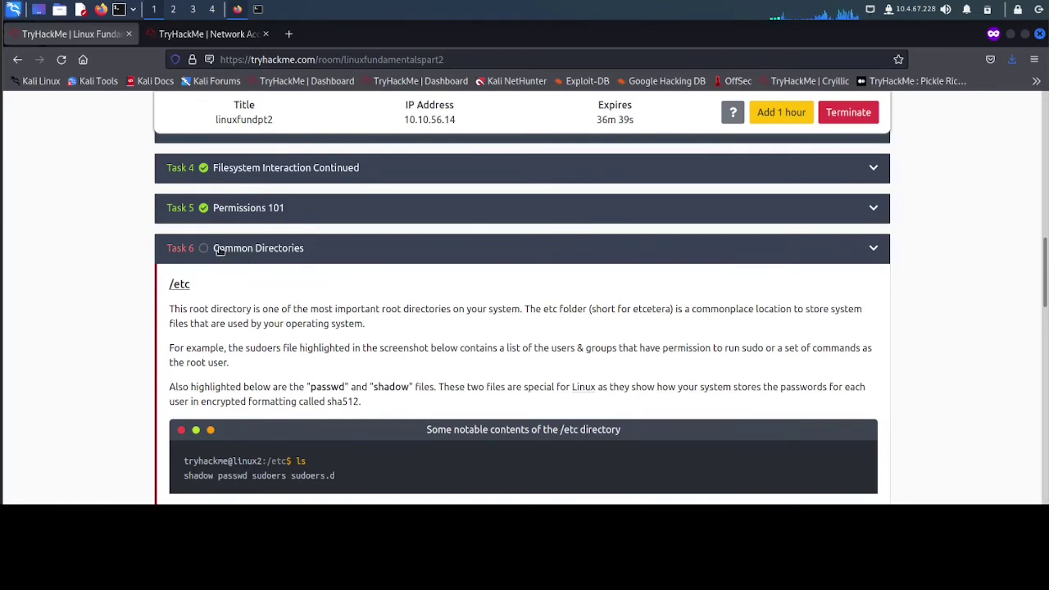
{"action": "left_click_drag", "start_coordinate": [213, 248], "coordinate": [330, 286]}
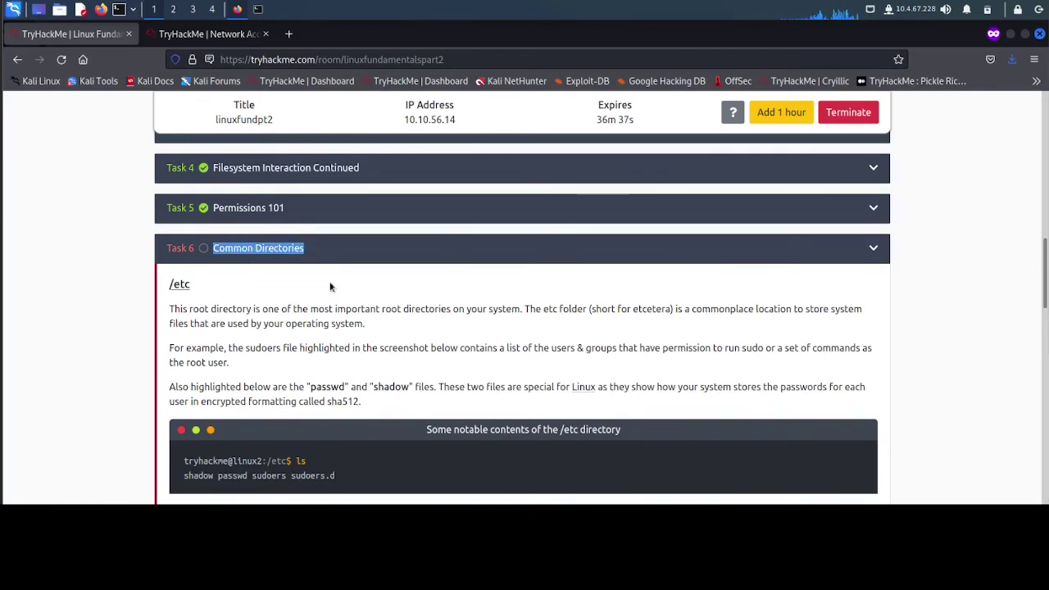
{"action": "left_click", "coordinate": [307, 312]}
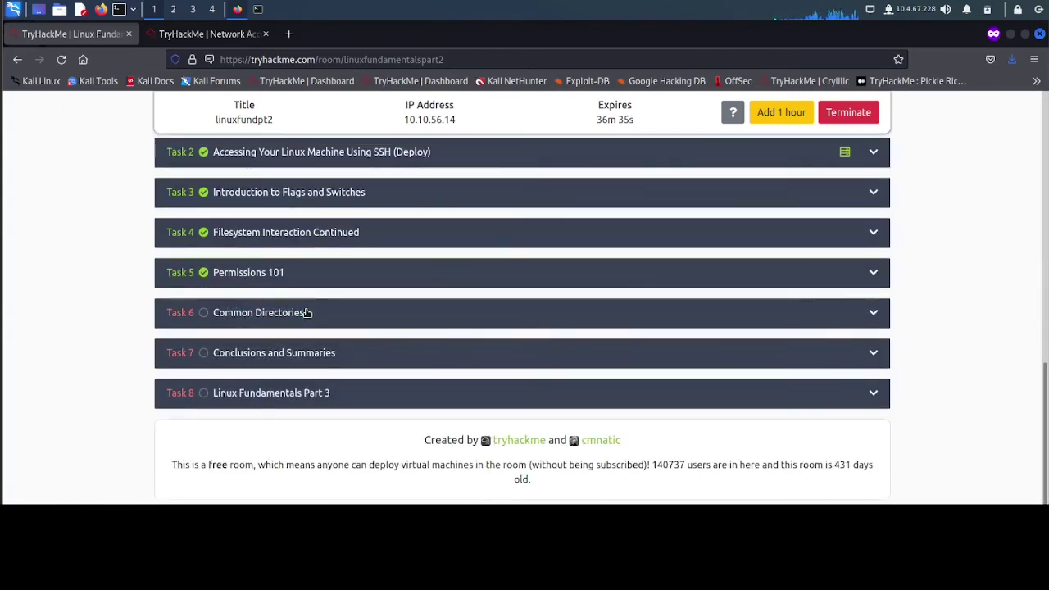
{"action": "left_click", "coordinate": [308, 312]}
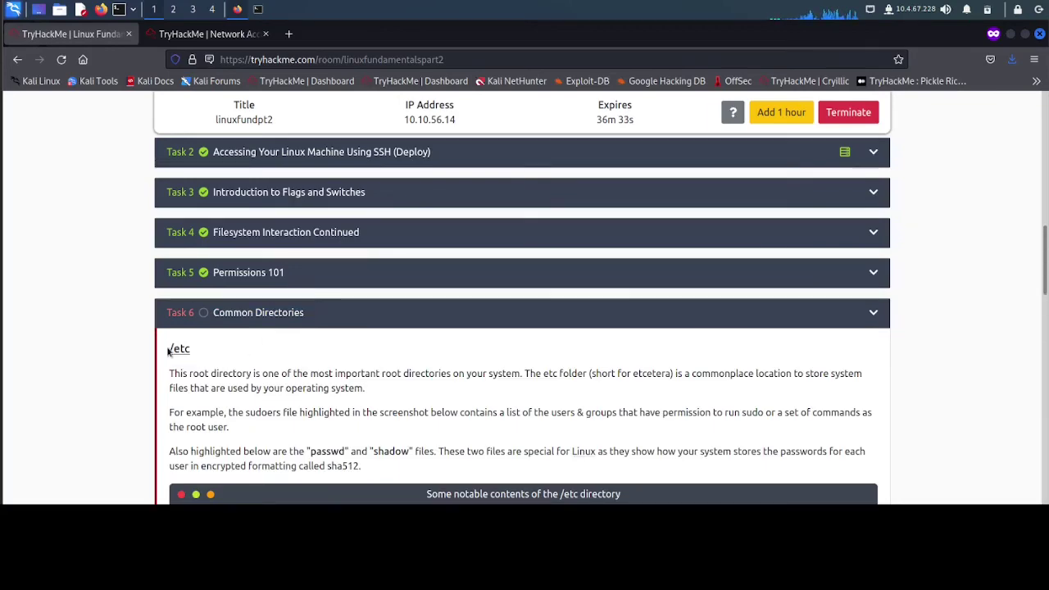
{"action": "left_click_drag", "start_coordinate": [168, 351], "coordinate": [321, 349]}
Read through the /var, /root and /tmp sections down to the questions
{"action": "scroll", "coordinate": [321, 349], "scroll_direction": "down", "scroll_amount": 1}
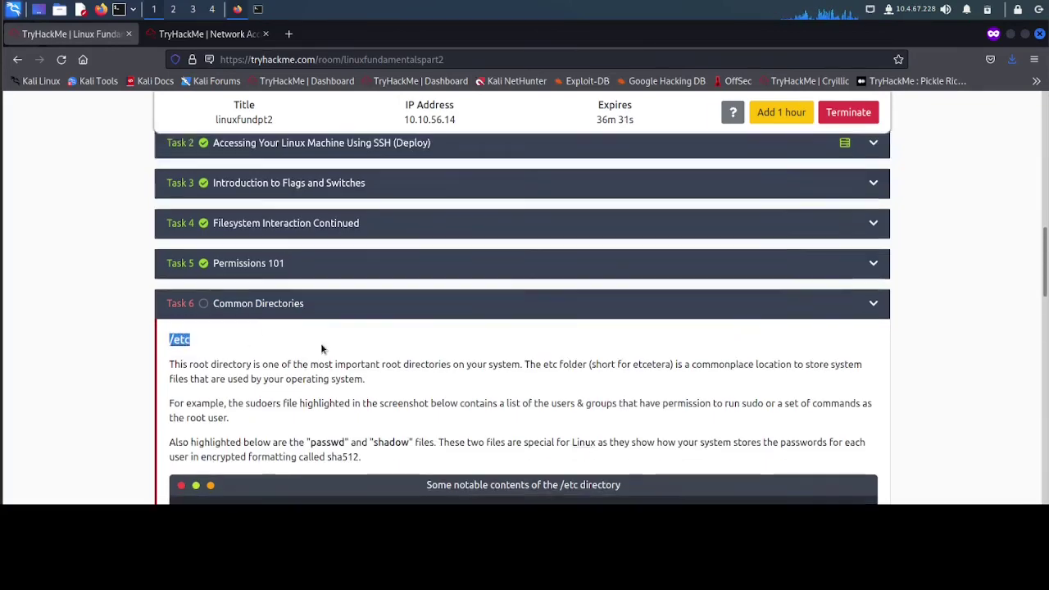
{"action": "scroll", "coordinate": [322, 349], "scroll_direction": "down", "scroll_amount": 4}
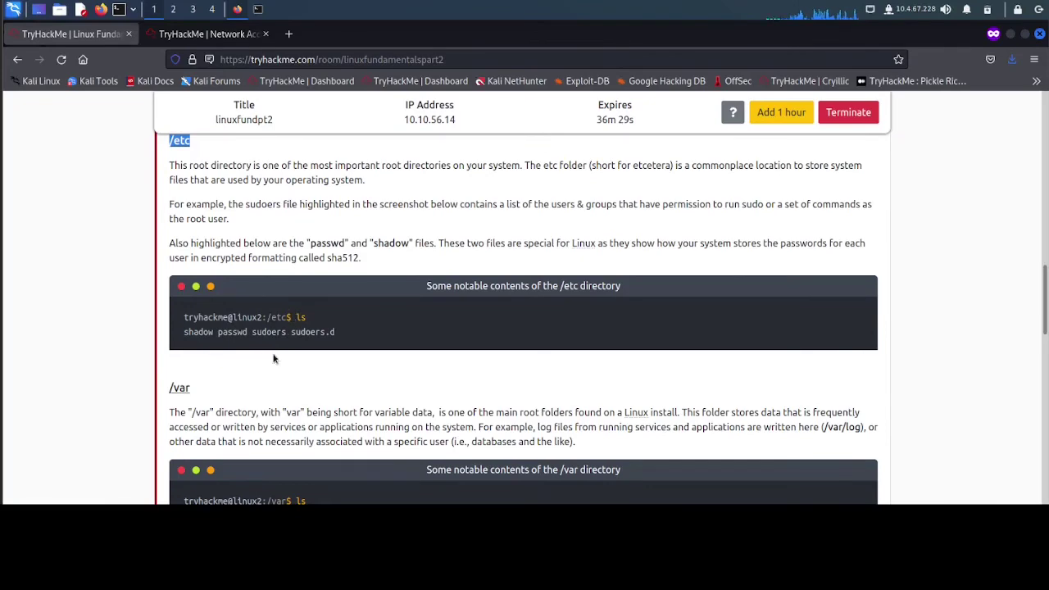
{"action": "left_click", "coordinate": [196, 391]}
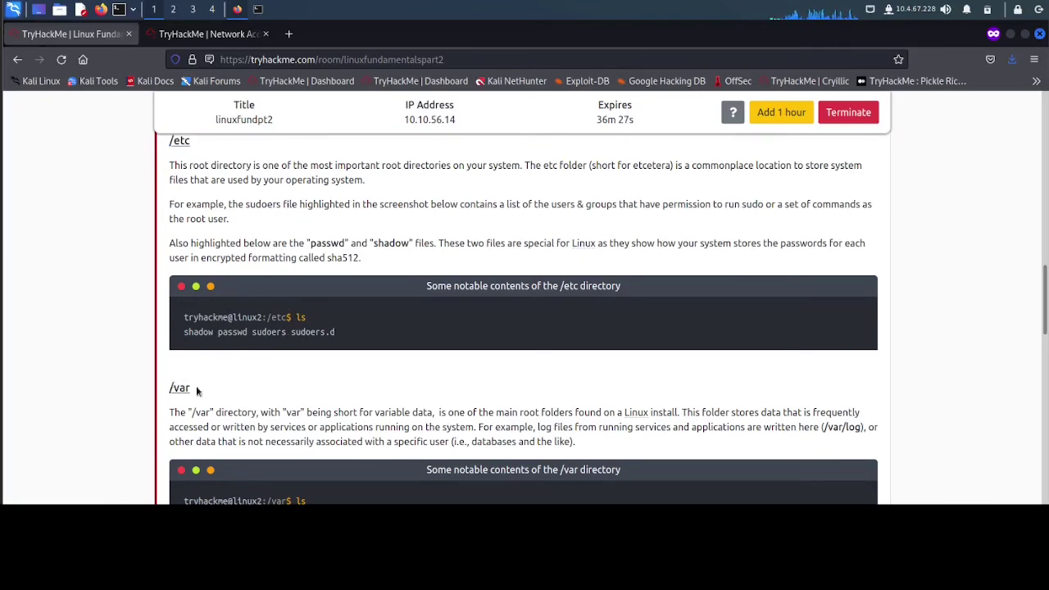
{"action": "scroll", "coordinate": [373, 381], "scroll_direction": "down", "scroll_amount": 4}
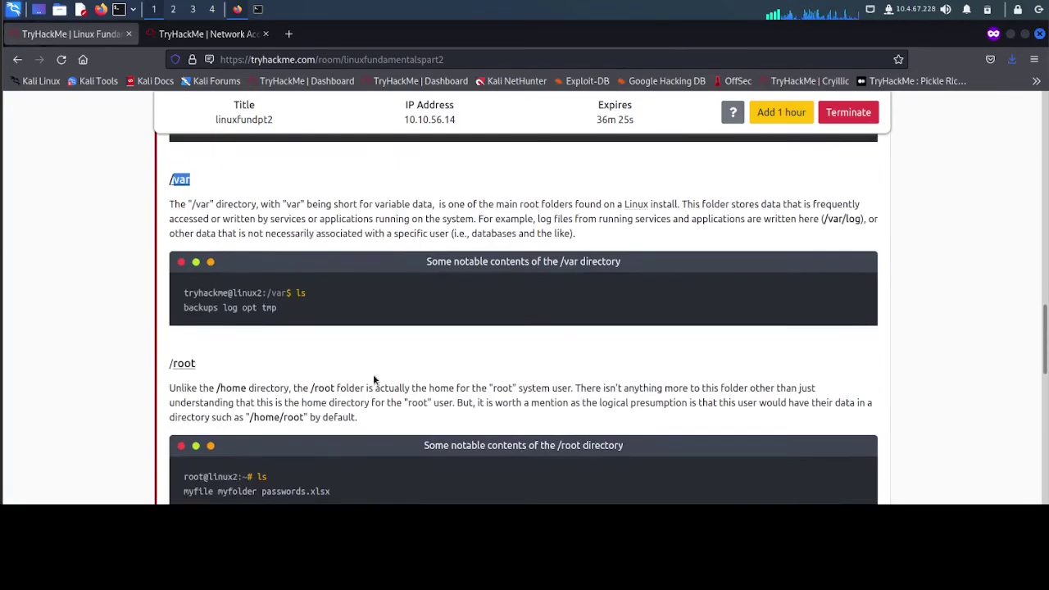
{"action": "left_click_drag", "start_coordinate": [169, 363], "coordinate": [242, 369]}
{"action": "scroll", "coordinate": [275, 364], "scroll_direction": "down", "scroll_amount": 1}
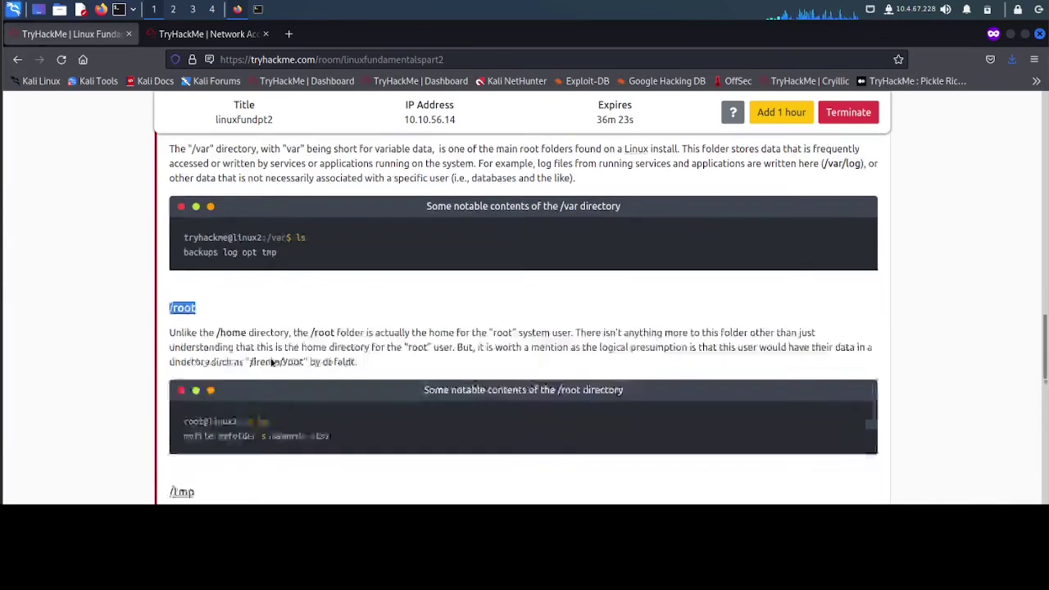
{"action": "scroll", "coordinate": [274, 364], "scroll_direction": "down", "scroll_amount": 3}
{"action": "left_click_drag", "start_coordinate": [171, 339], "coordinate": [201, 347]}
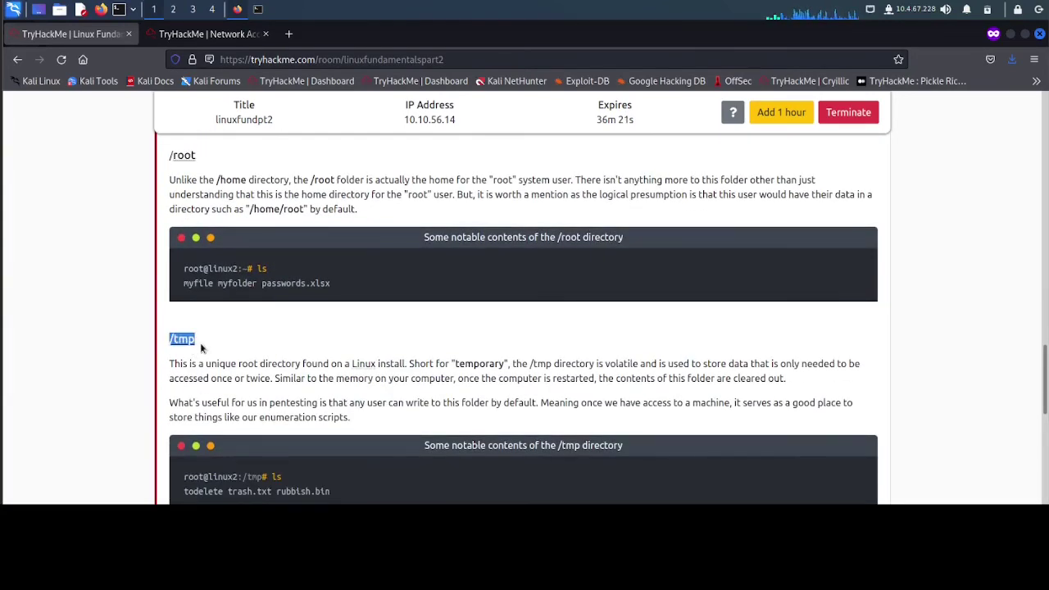
{"action": "scroll", "coordinate": [279, 351], "scroll_direction": "down", "scroll_amount": 4}
{"action": "scroll", "coordinate": [655, 307], "scroll_direction": "down", "scroll_amount": 2}
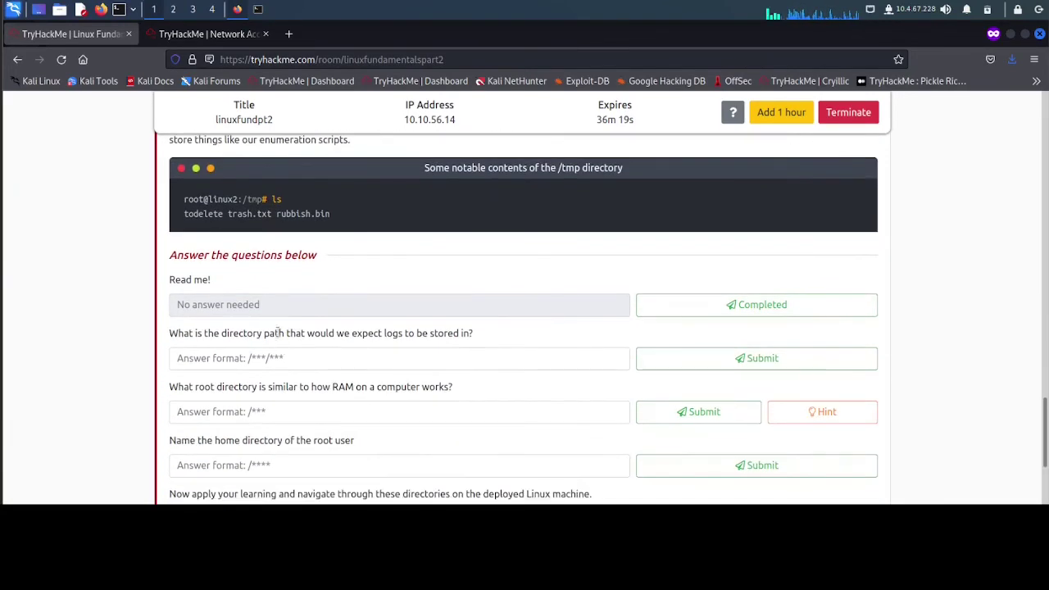
Mark Read me! Completed and submit /var/log as the log-storage directory
{"action": "left_click", "coordinate": [656, 307]}
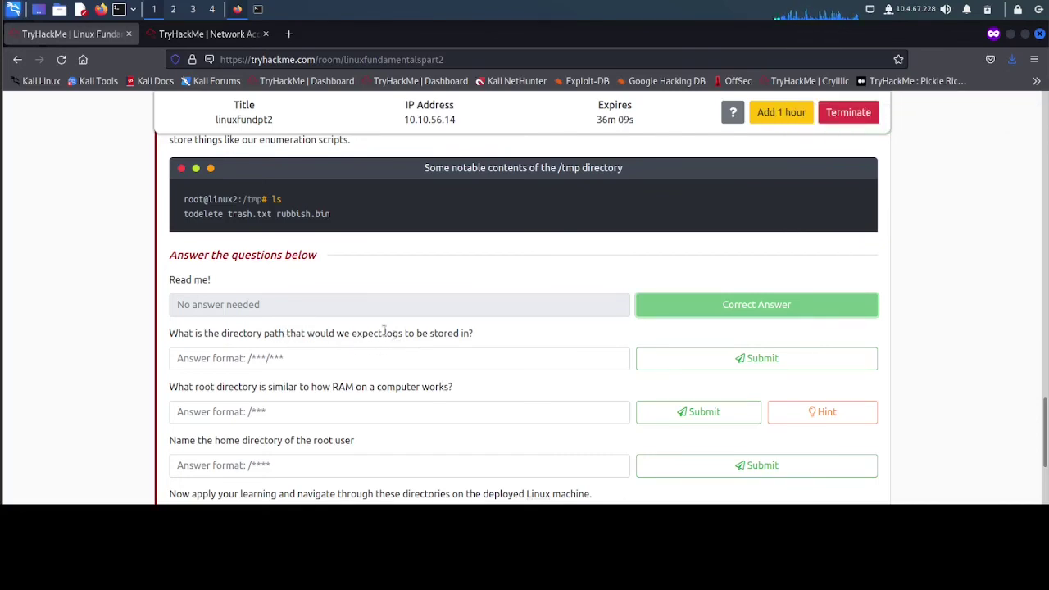
{"action": "left_click_drag", "start_coordinate": [384, 331], "coordinate": [405, 337]}
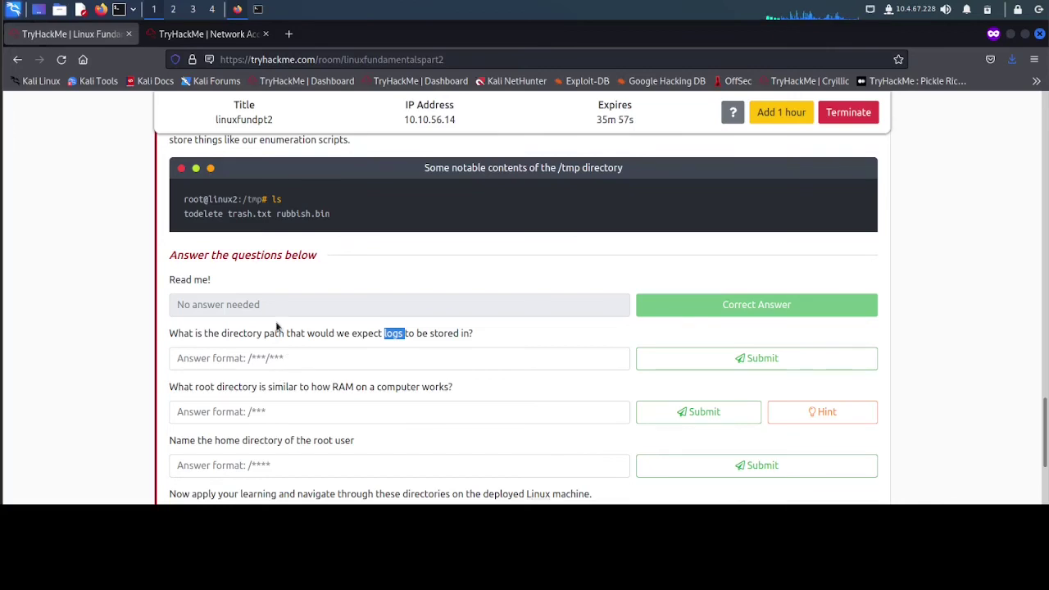
{"action": "left_click", "coordinate": [271, 358]}
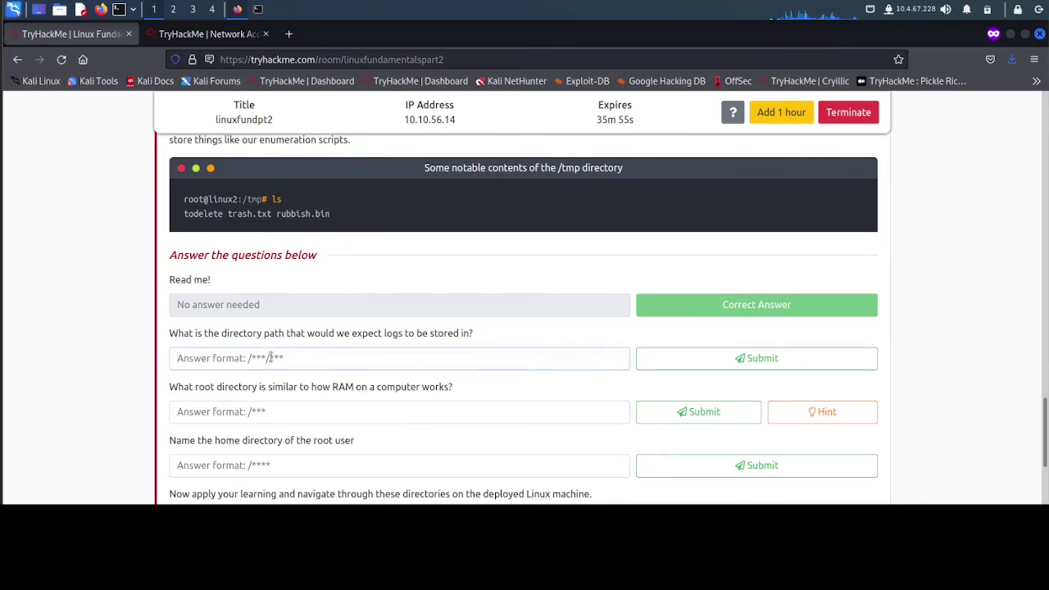
{"action": "type", "text": "/var/log"}
{"action": "left_click", "coordinate": [662, 363]}
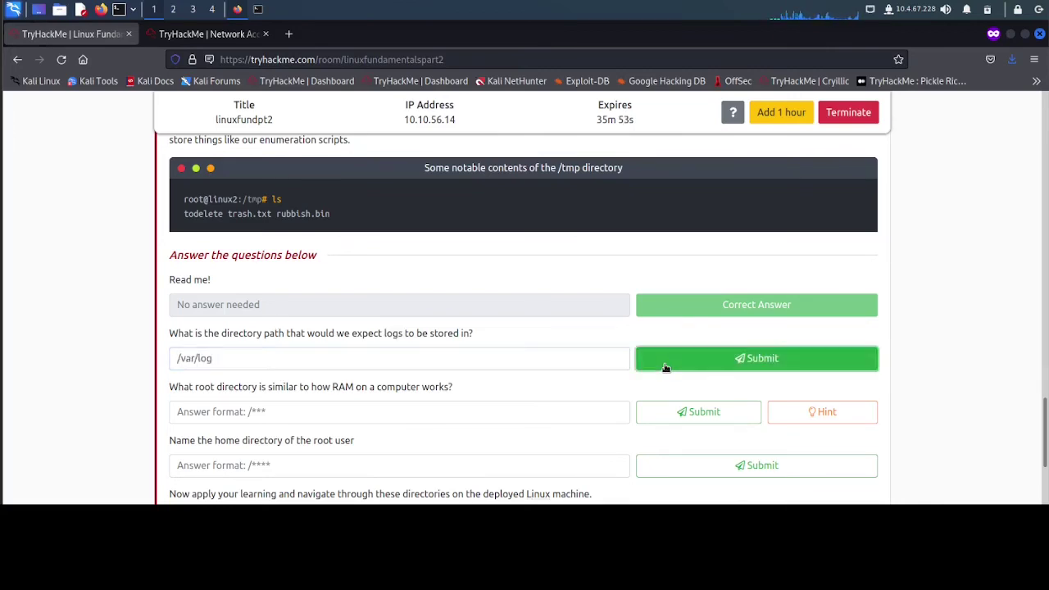
Review the /var section notes, then return to the remaining questions
{"action": "scroll", "coordinate": [472, 376], "scroll_direction": "up", "scroll_amount": 5}
{"action": "scroll", "coordinate": [472, 375], "scroll_direction": "up", "scroll_amount": 3}
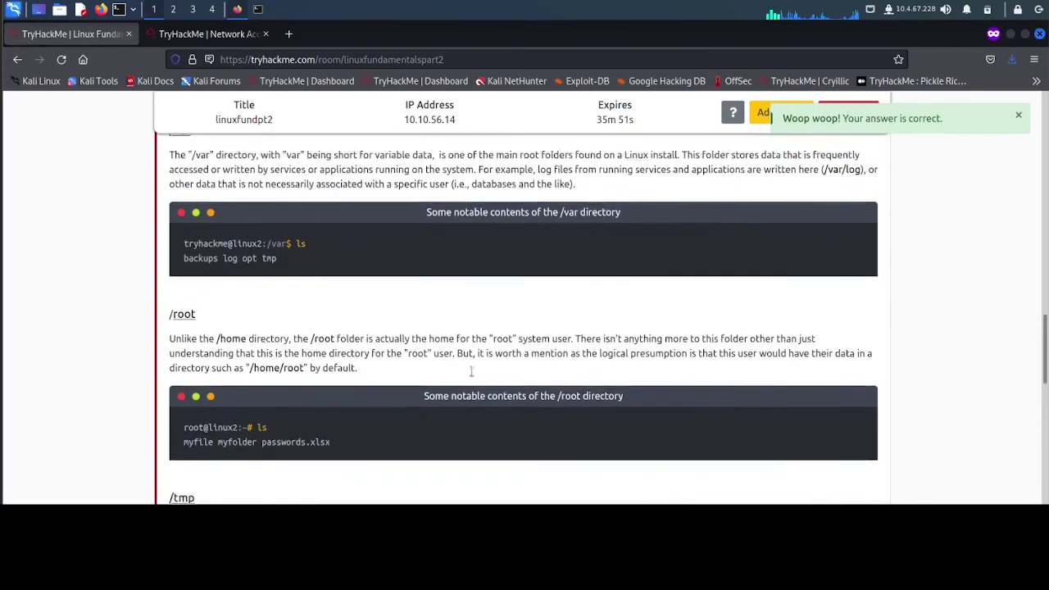
{"action": "scroll", "coordinate": [472, 375], "scroll_direction": "up", "scroll_amount": 3}
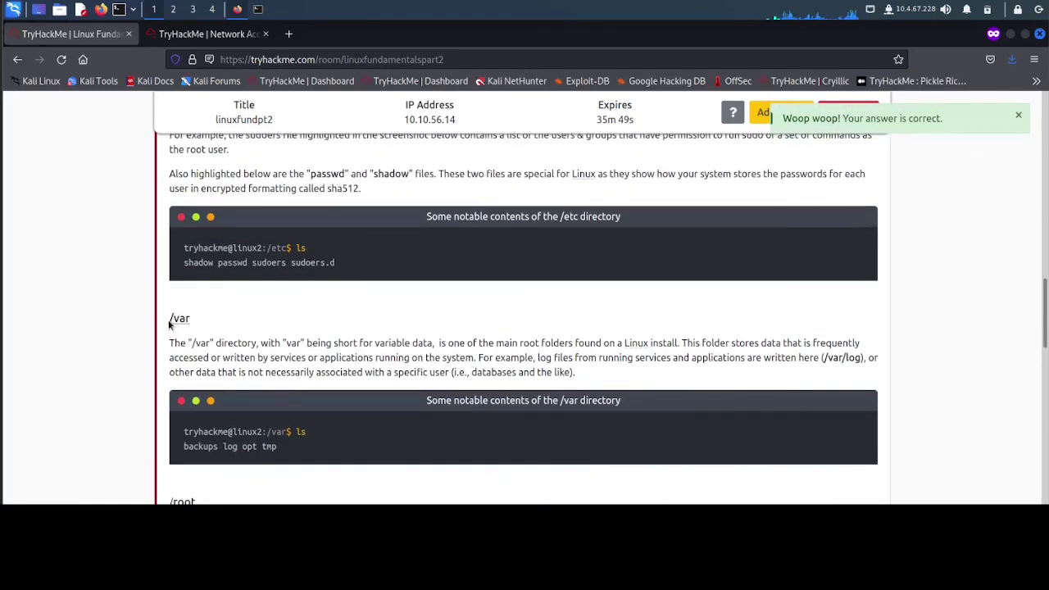
{"action": "left_click_drag", "start_coordinate": [169, 319], "coordinate": [195, 319]}
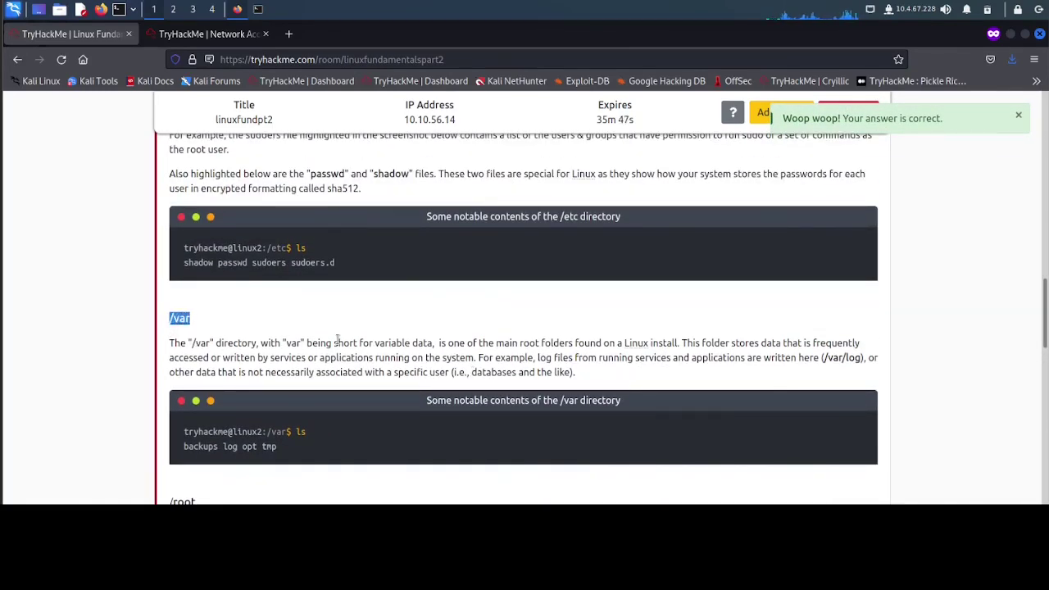
{"action": "scroll", "coordinate": [337, 339], "scroll_direction": "down", "scroll_amount": 4}
{"action": "scroll", "coordinate": [339, 339], "scroll_direction": "down", "scroll_amount": 1}
{"action": "scroll", "coordinate": [339, 338], "scroll_direction": "down", "scroll_amount": 5}
{"action": "scroll", "coordinate": [340, 339], "scroll_direction": "down", "scroll_amount": 4}
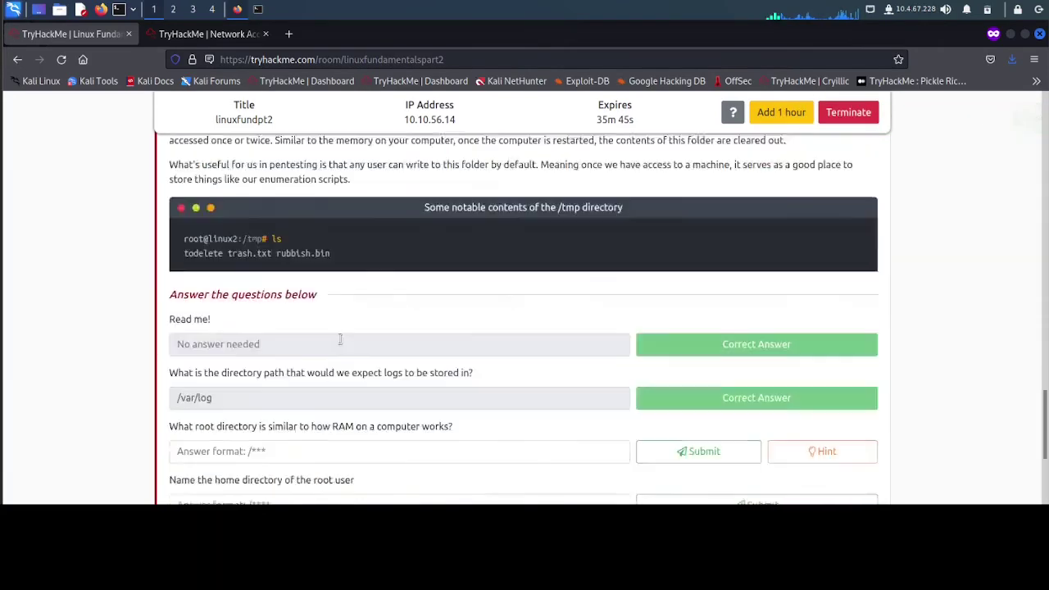
{"action": "scroll", "coordinate": [340, 338], "scroll_direction": "down", "scroll_amount": 3}
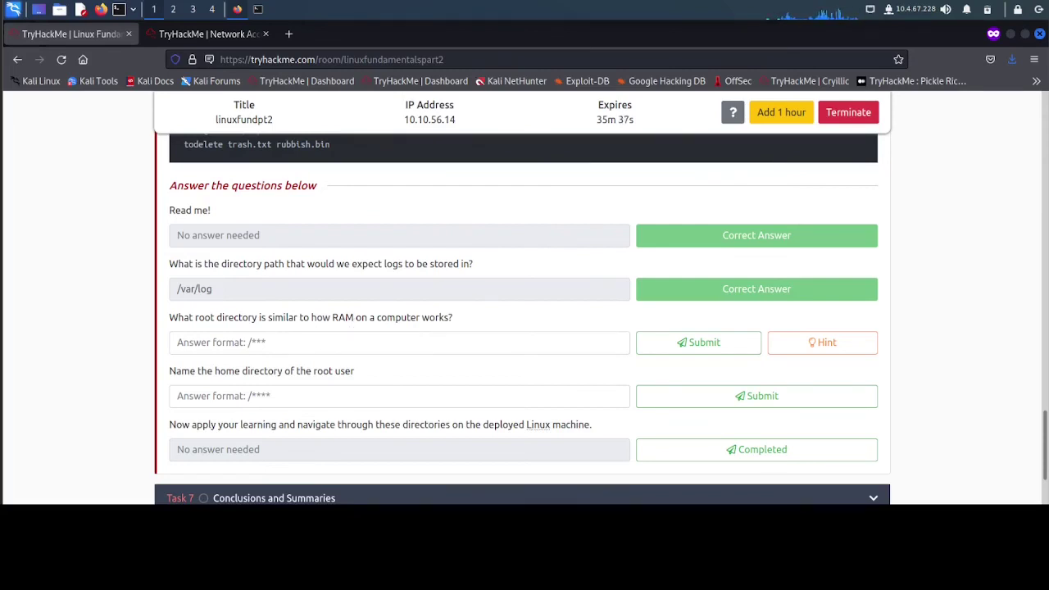
Answer /tmp for the RAM-like directory and /root for root's home directory
{"action": "left_click", "coordinate": [335, 345]}
{"action": "type", "text": "/tmp"}
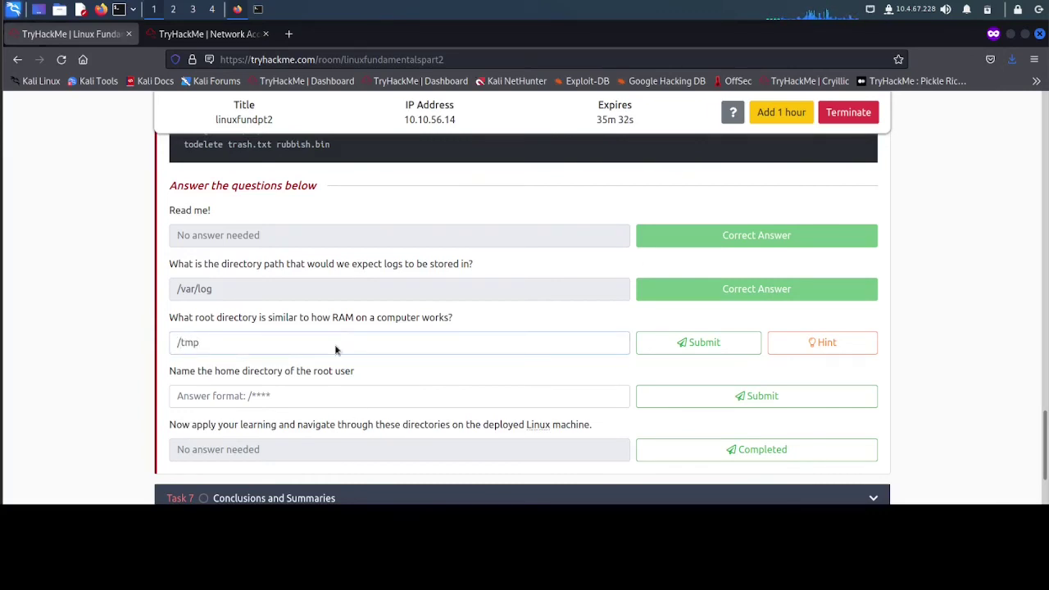
{"action": "key", "text": "Return"}
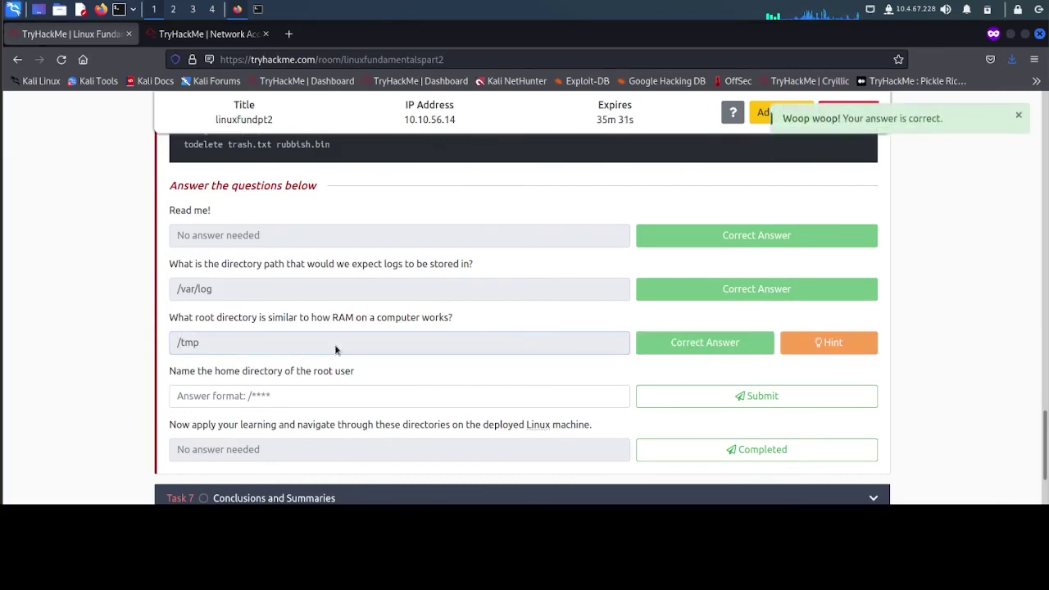
{"action": "left_click", "coordinate": [260, 396]}
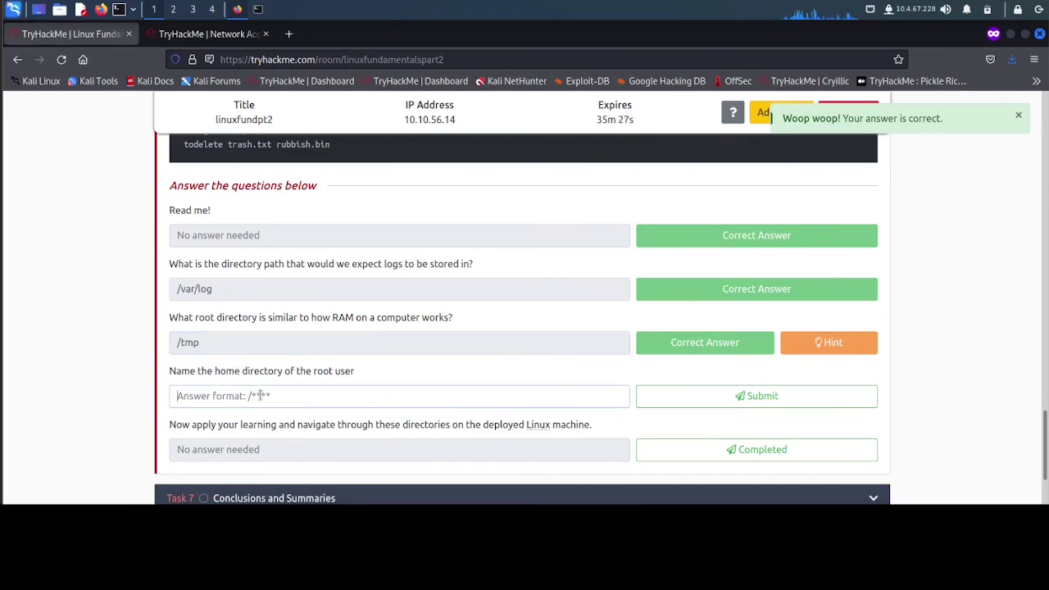
{"action": "type", "text": "/root"}
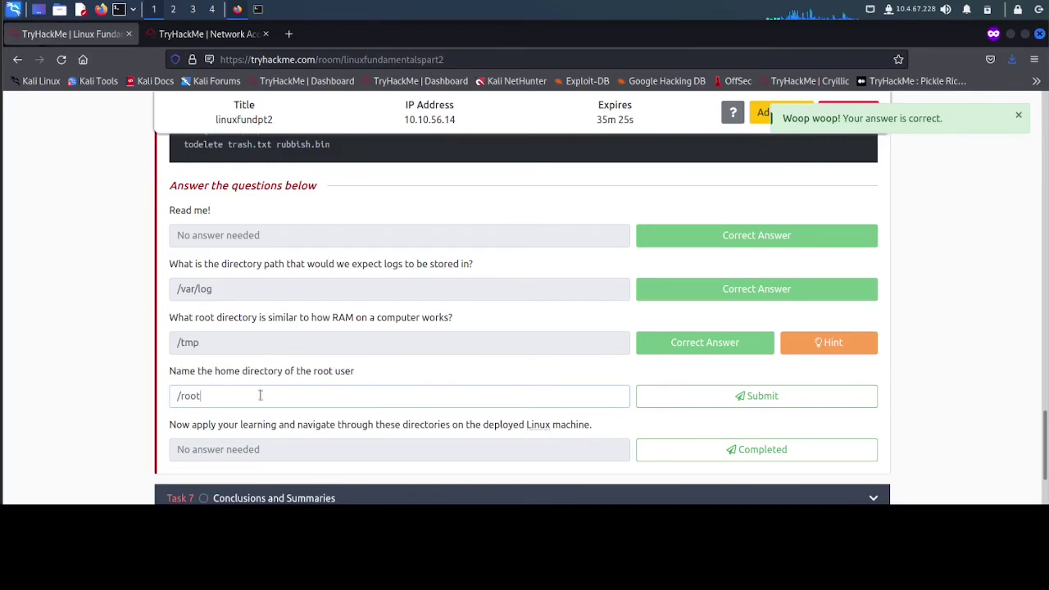
{"action": "left_click", "coordinate": [664, 401]}
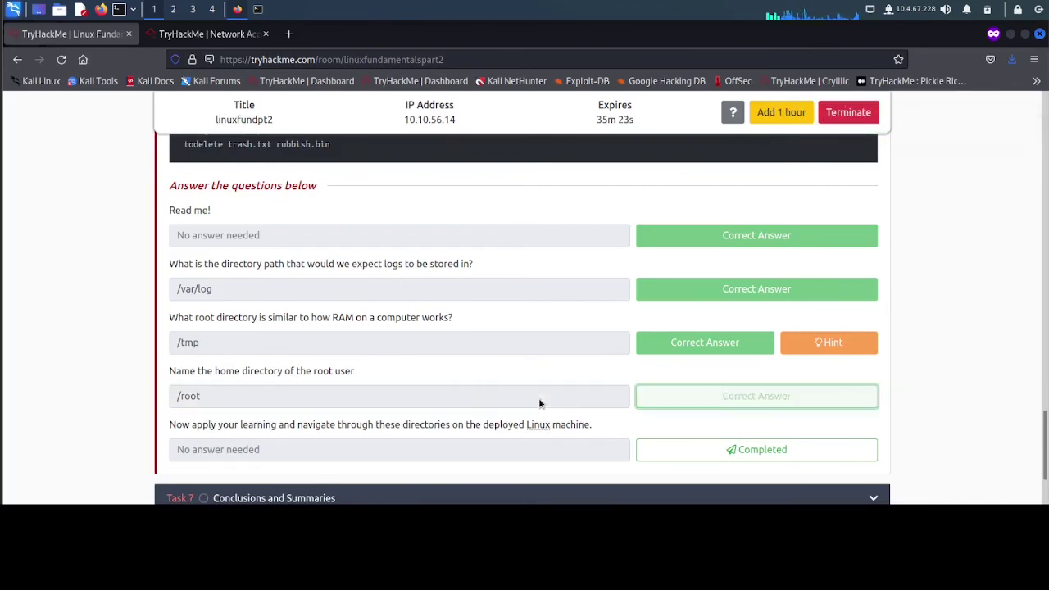
Mark the directory-navigation step Completed and expand Task 7 Conclusions and Summaries
{"action": "left_click", "coordinate": [670, 448]}
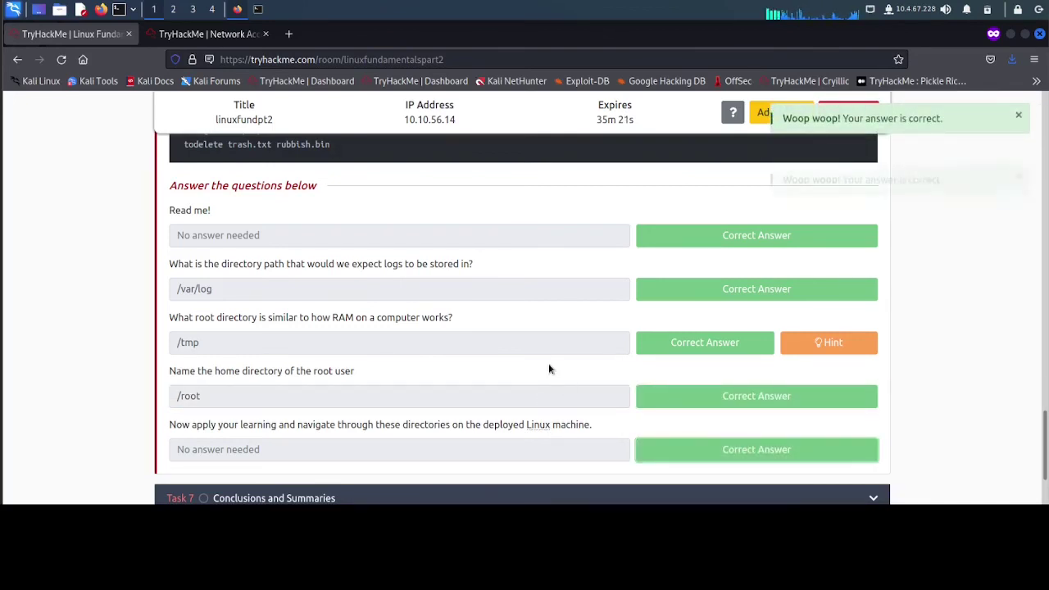
{"action": "scroll", "coordinate": [548, 363], "scroll_direction": "down", "scroll_amount": 3}
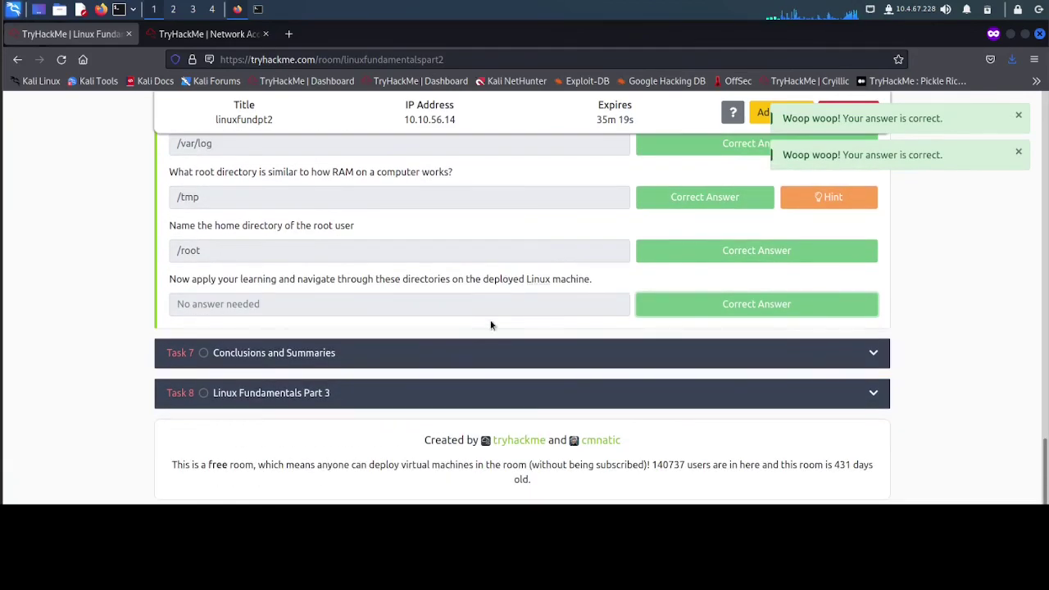
{"action": "scroll", "coordinate": [490, 320], "scroll_direction": "up", "scroll_amount": 1}
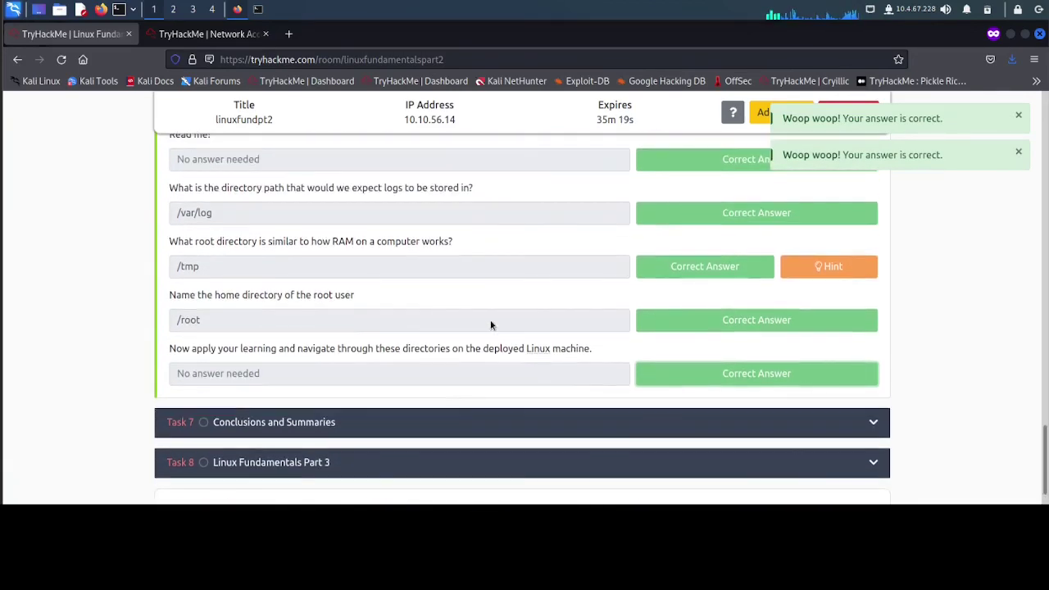
{"action": "left_click", "coordinate": [441, 424]}
Mark Task 7's question and both Task 8 steps Completed to finish the room
{"action": "scroll", "coordinate": [427, 381], "scroll_direction": "up", "scroll_amount": 5}
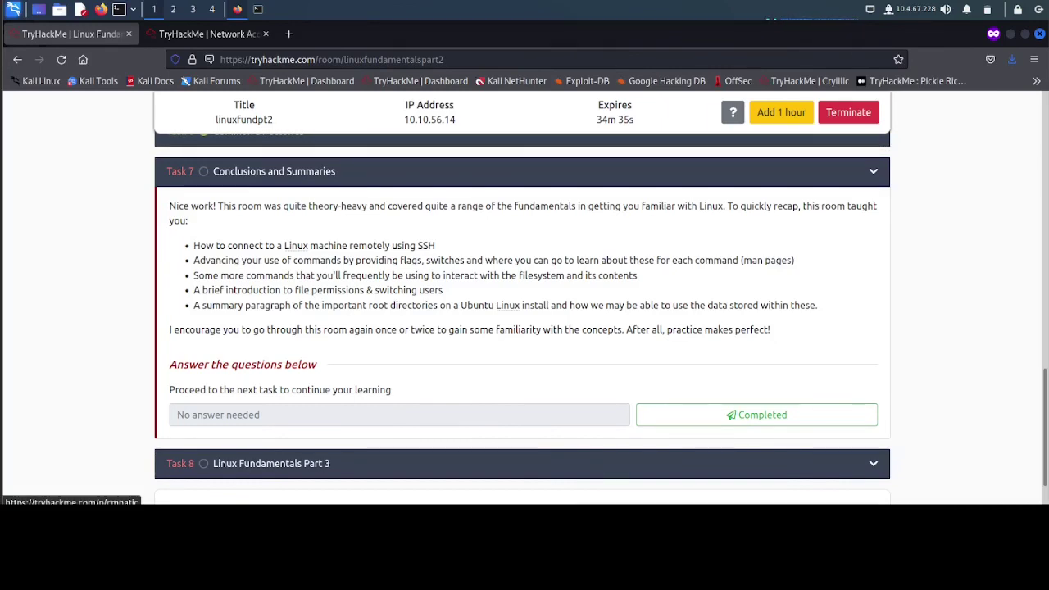
{"action": "left_click", "coordinate": [693, 415]}
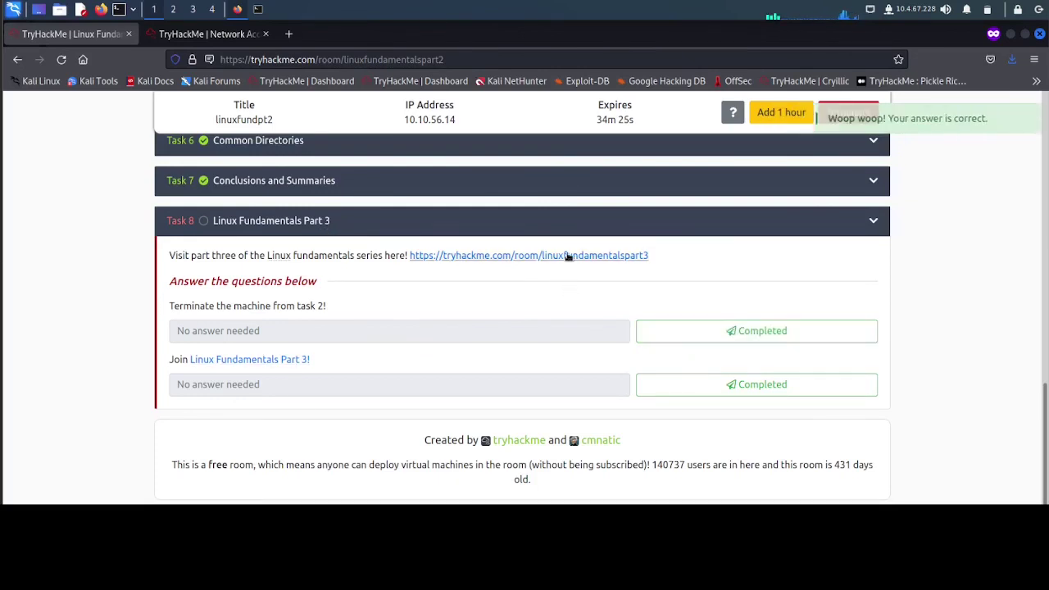
{"action": "left_click", "coordinate": [704, 331]}
{"action": "left_click", "coordinate": [697, 385]}
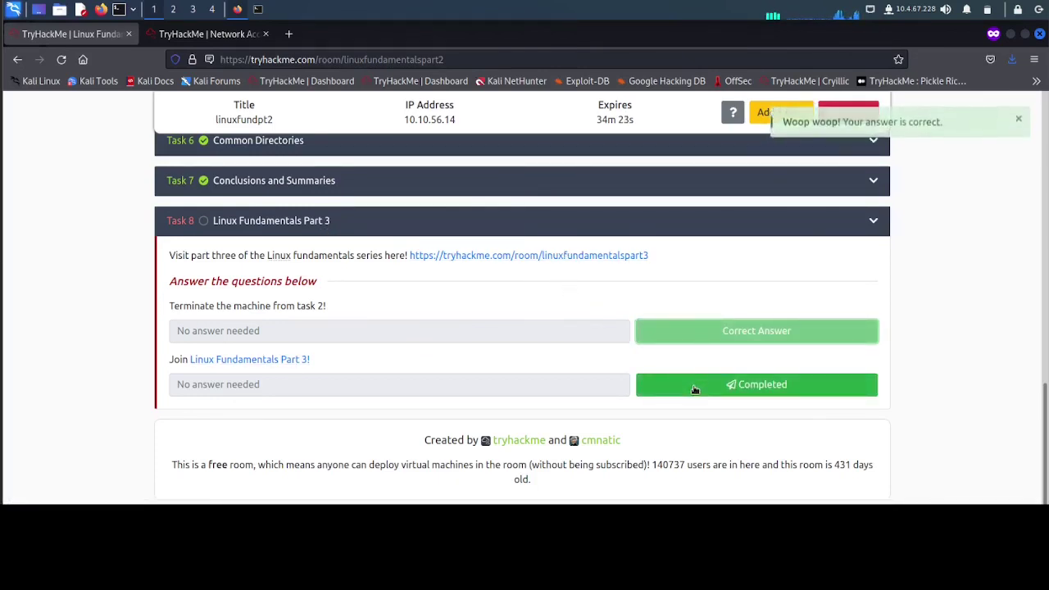